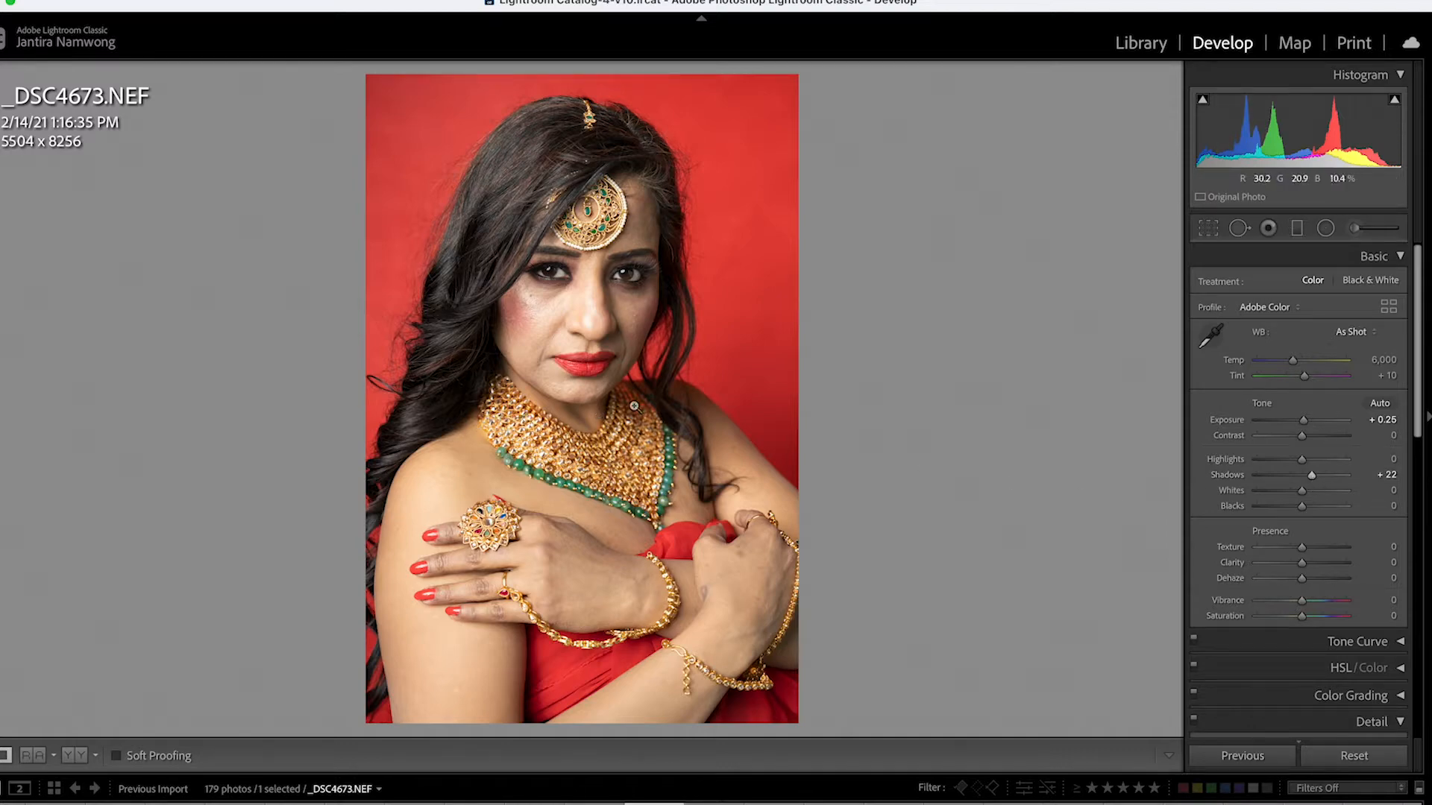
# Send the portrait _DSC4673.NEF from Lightroom Classic to Adobe Photoshop 2021 for editing
pyautogui.click(555, 322)
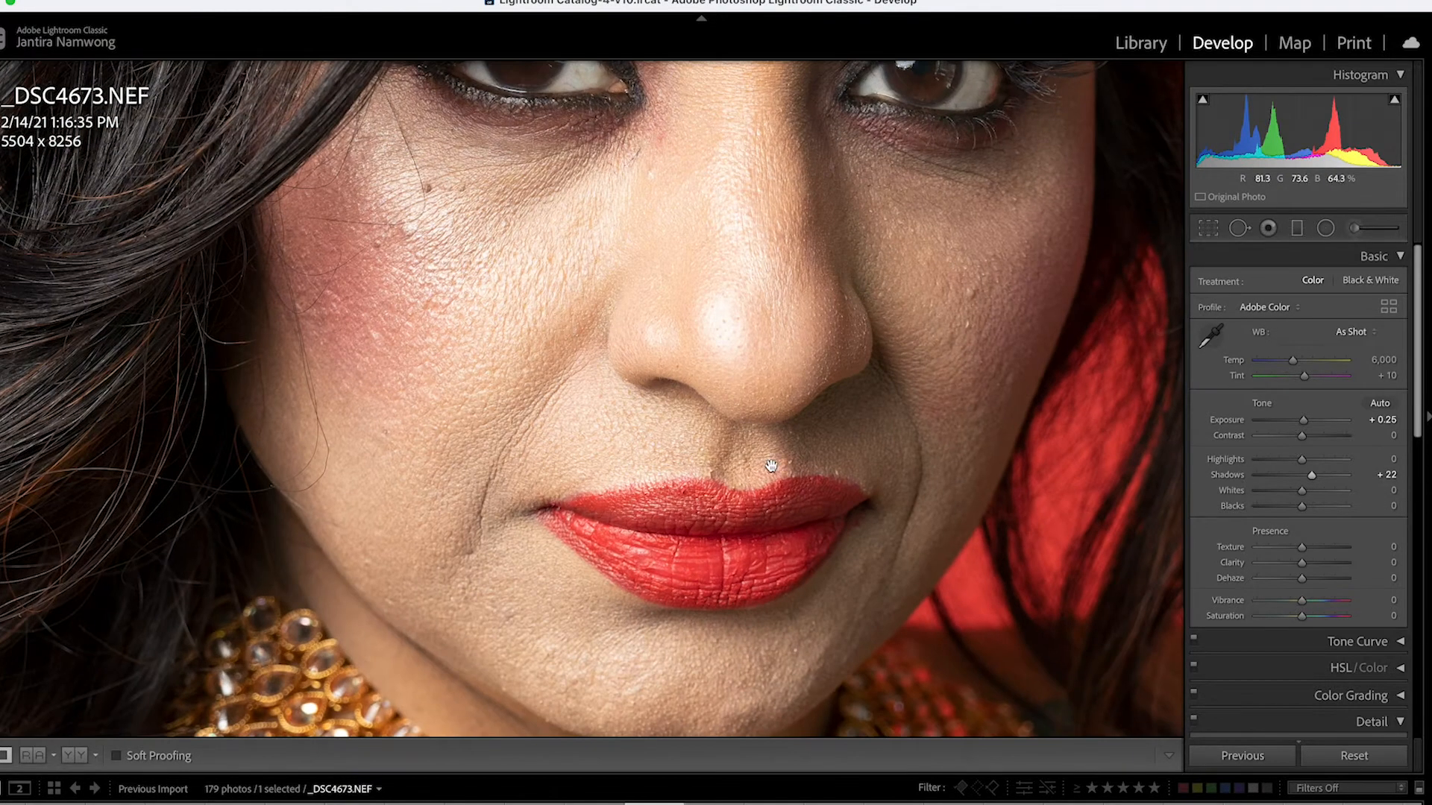
pyautogui.click(775, 461)
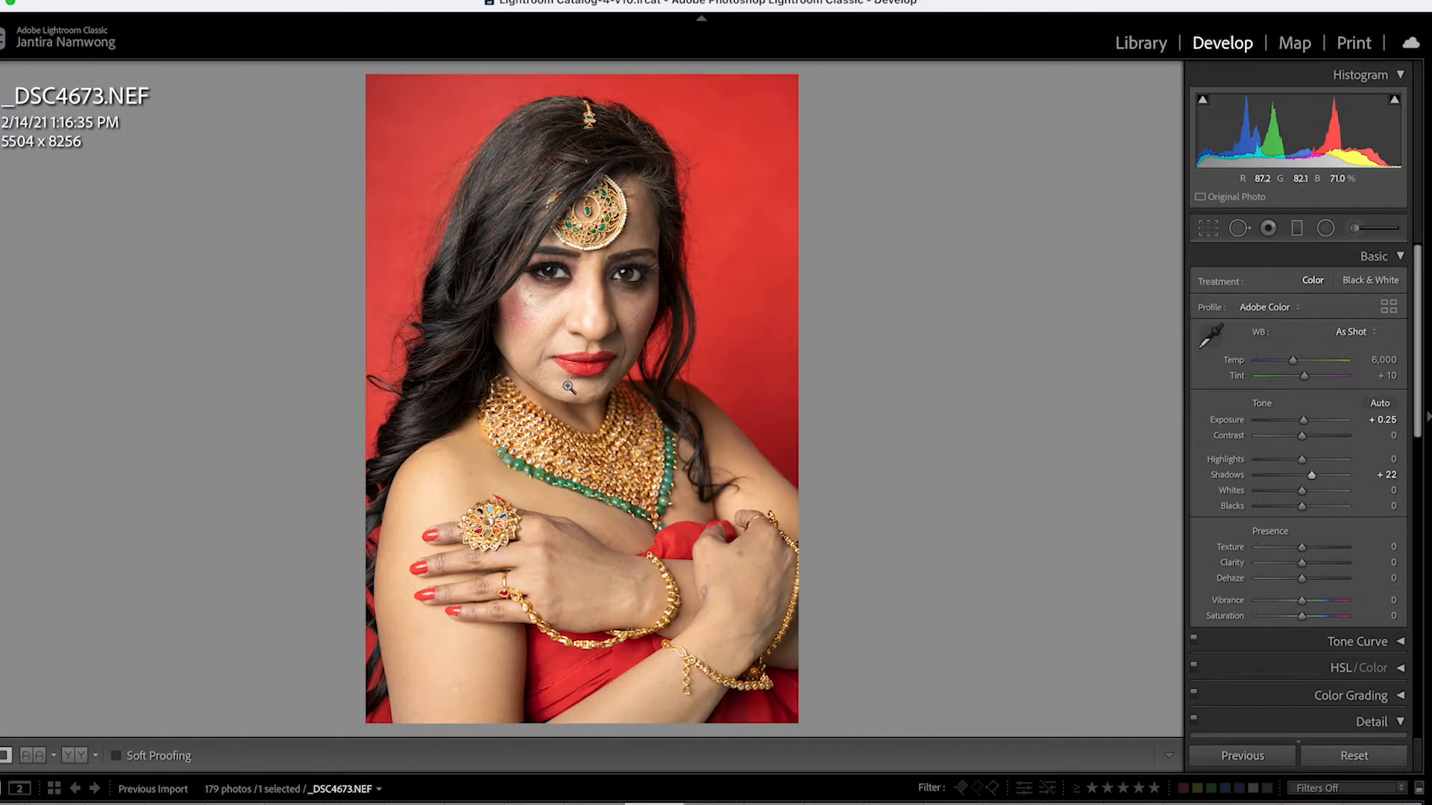
pyautogui.rightClick(573, 368)
pyautogui.moveTo(651, 503)
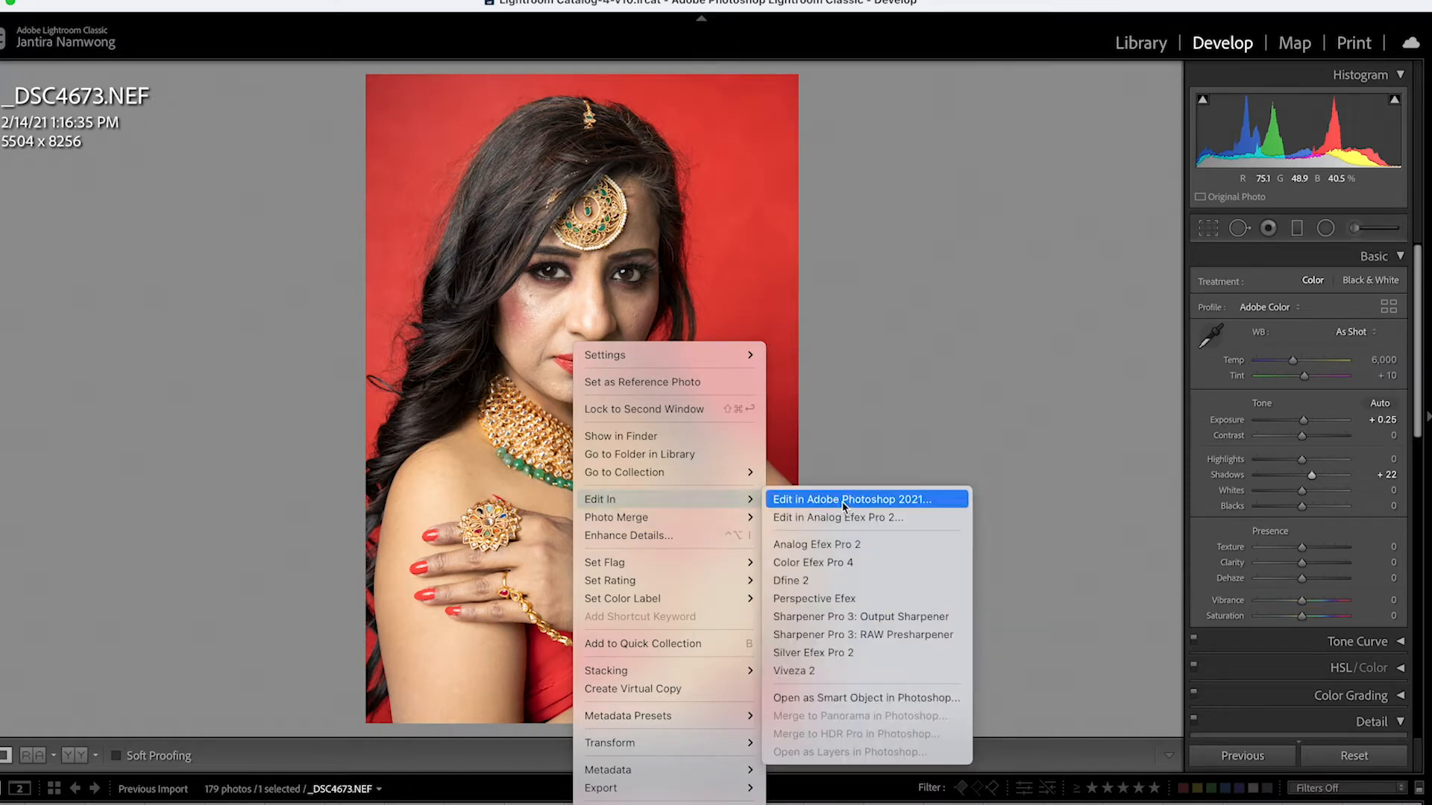
pyautogui.click(845, 499)
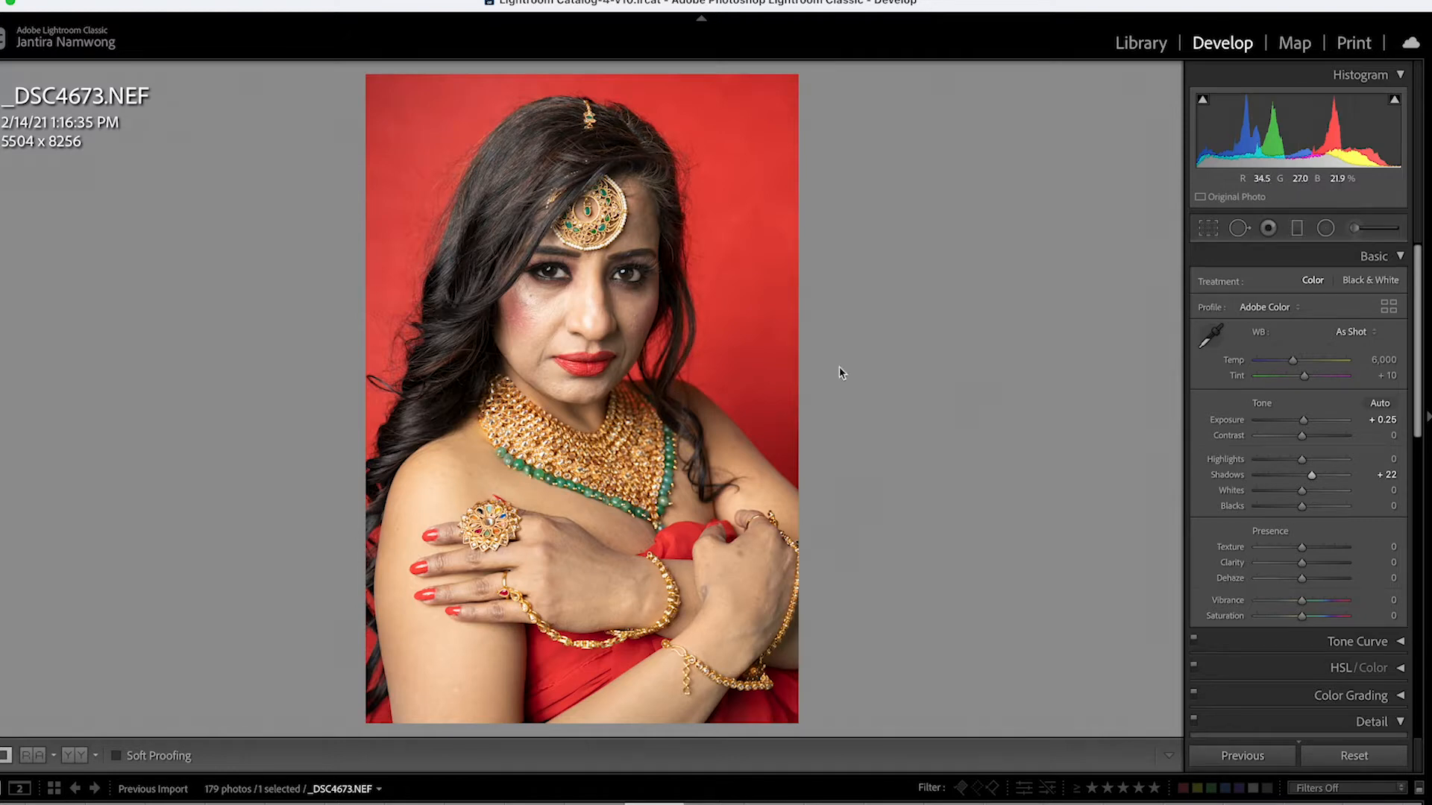
pyautogui.rightClick(598, 335)
pyautogui.moveTo(641, 490)
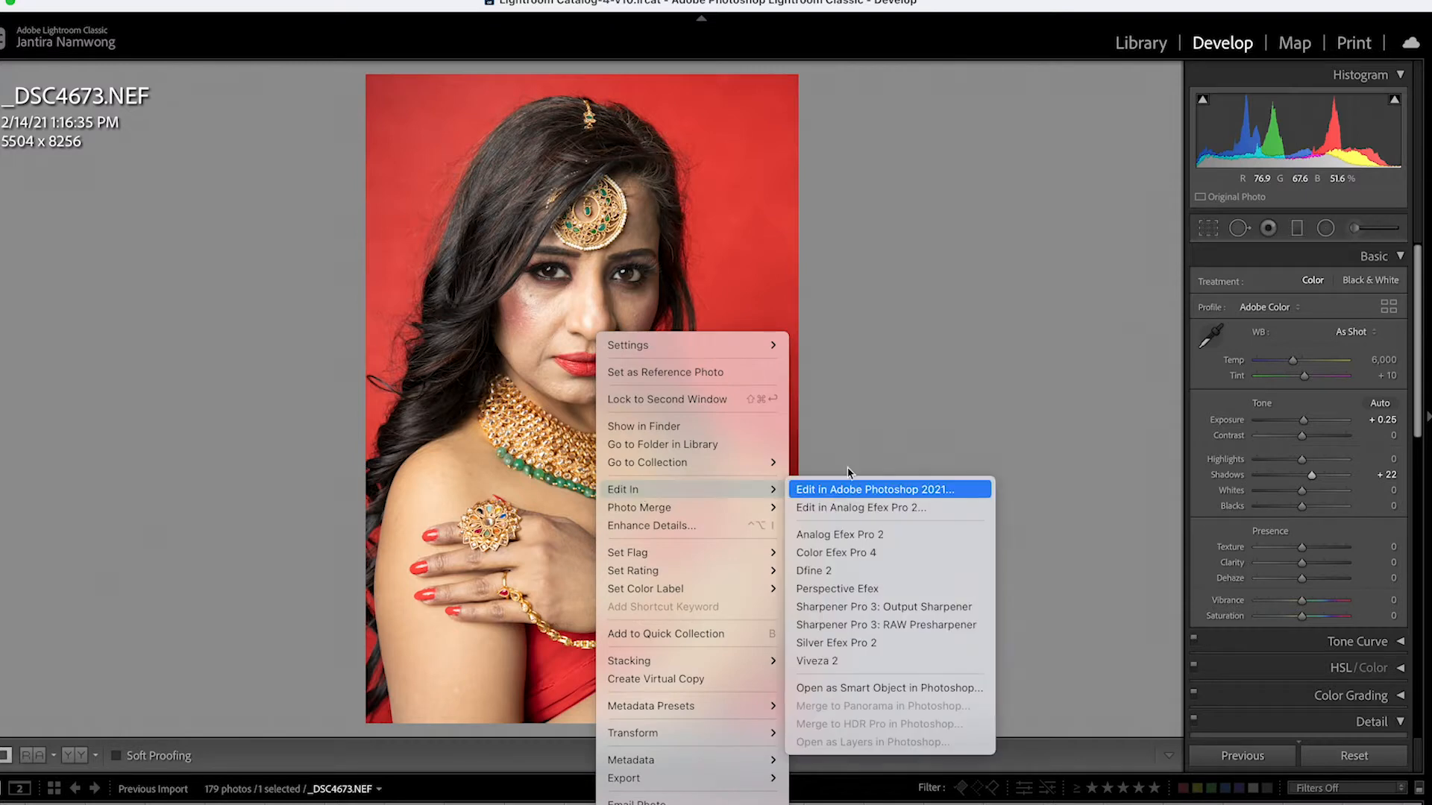
pyautogui.click(854, 490)
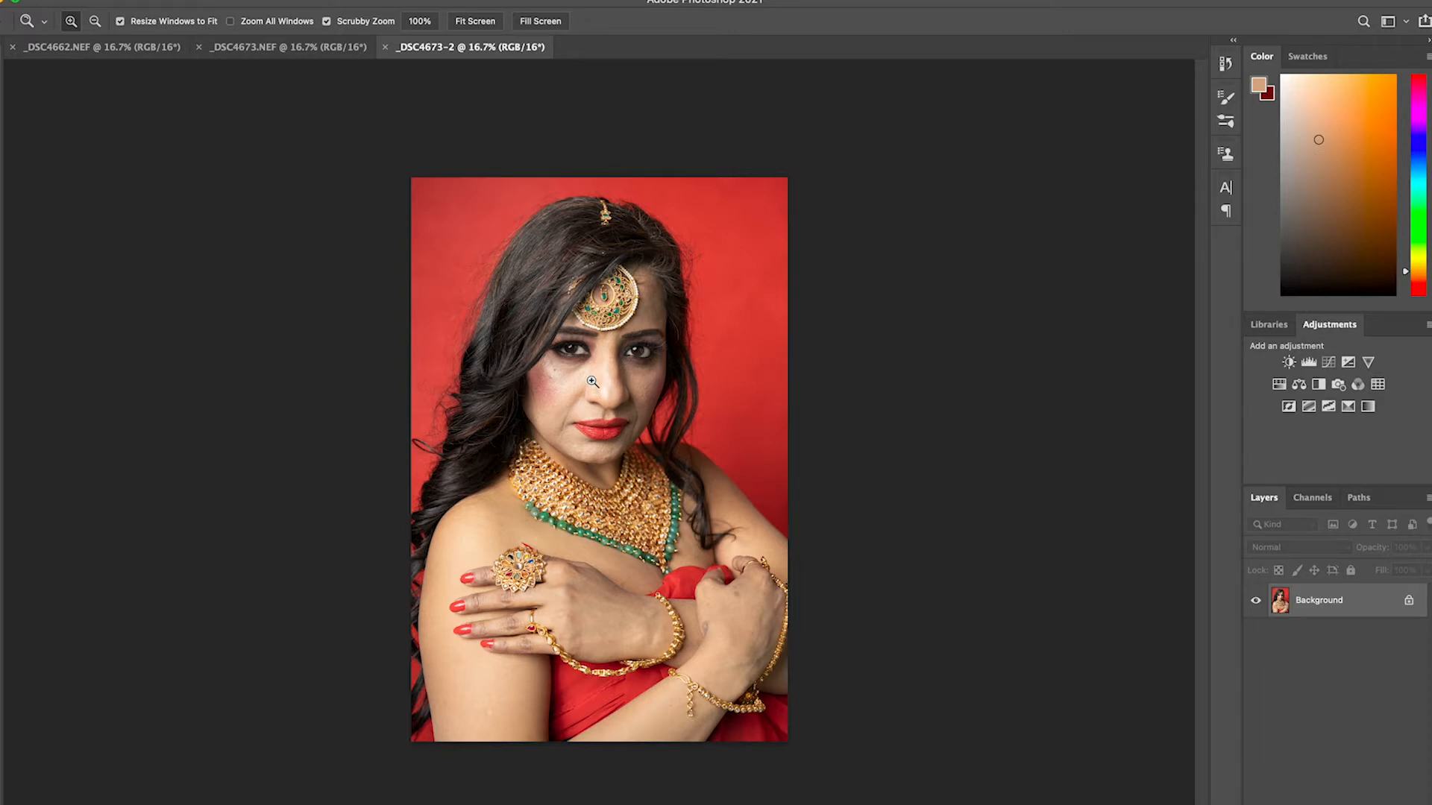
# Duplicate the Background layer, and duplicate the resulting layer once more to get two working copies of the portrait
pyautogui.hotkey('ctrl', 'j')
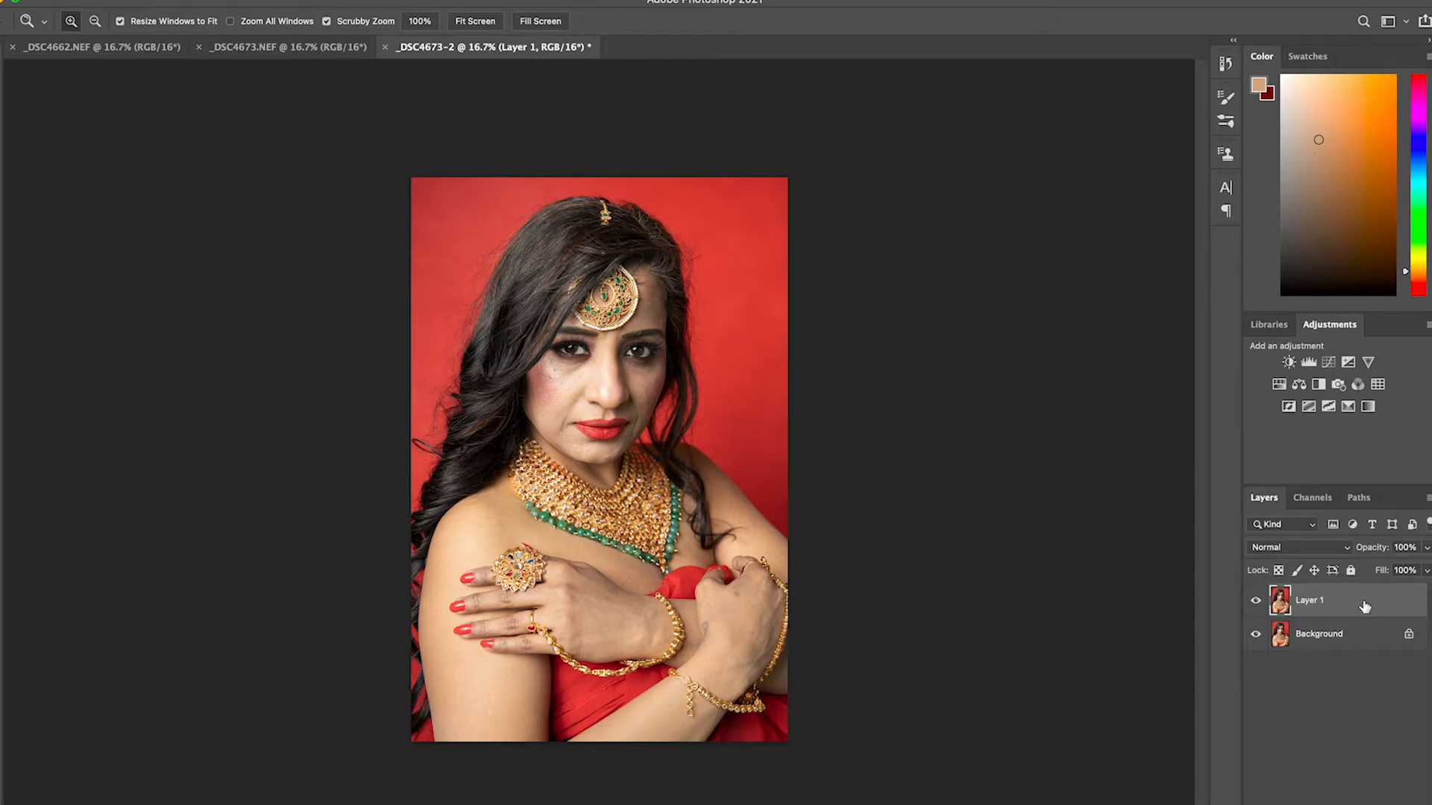
pyautogui.click(602, 363)
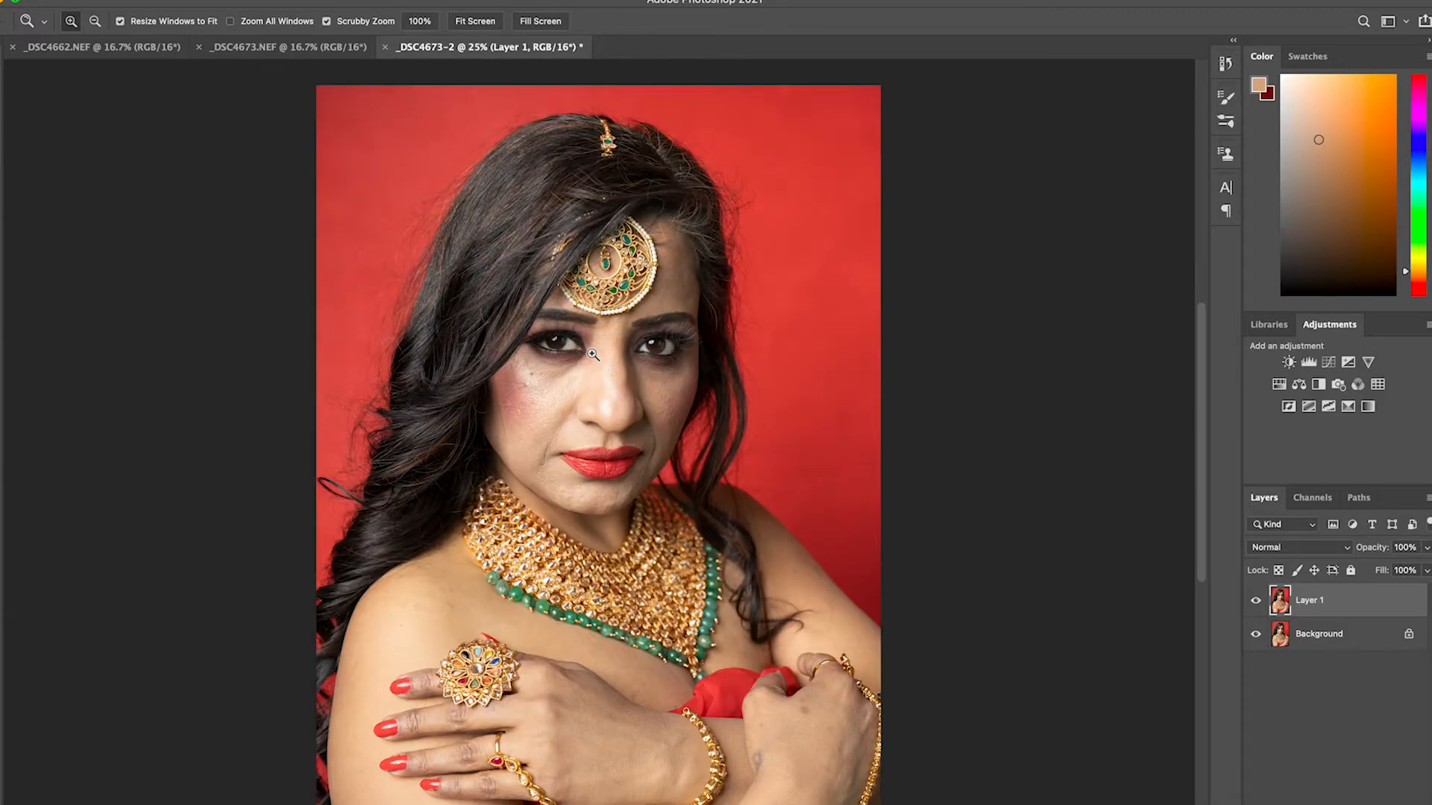
pyautogui.click(599, 356)
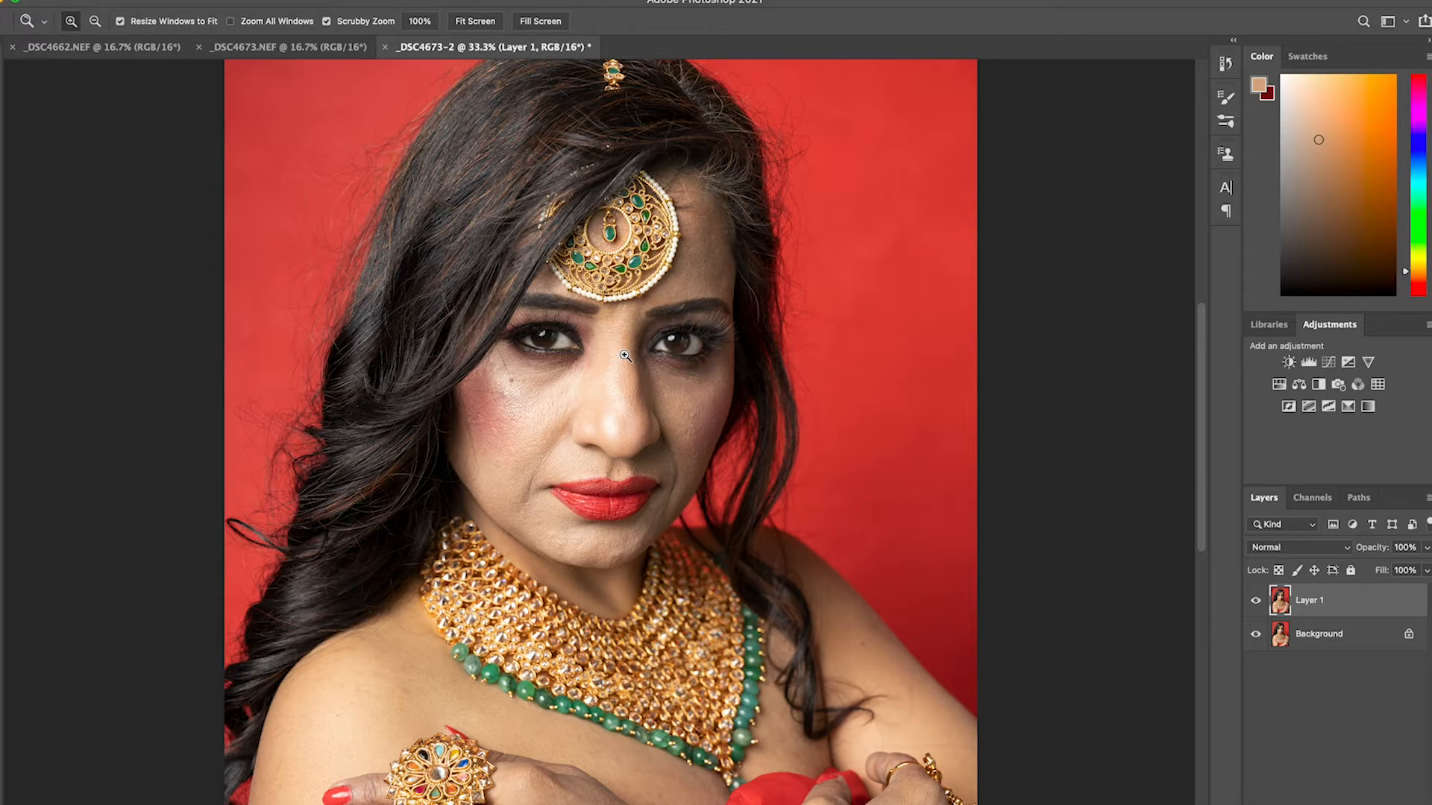
pyautogui.press('super+j')
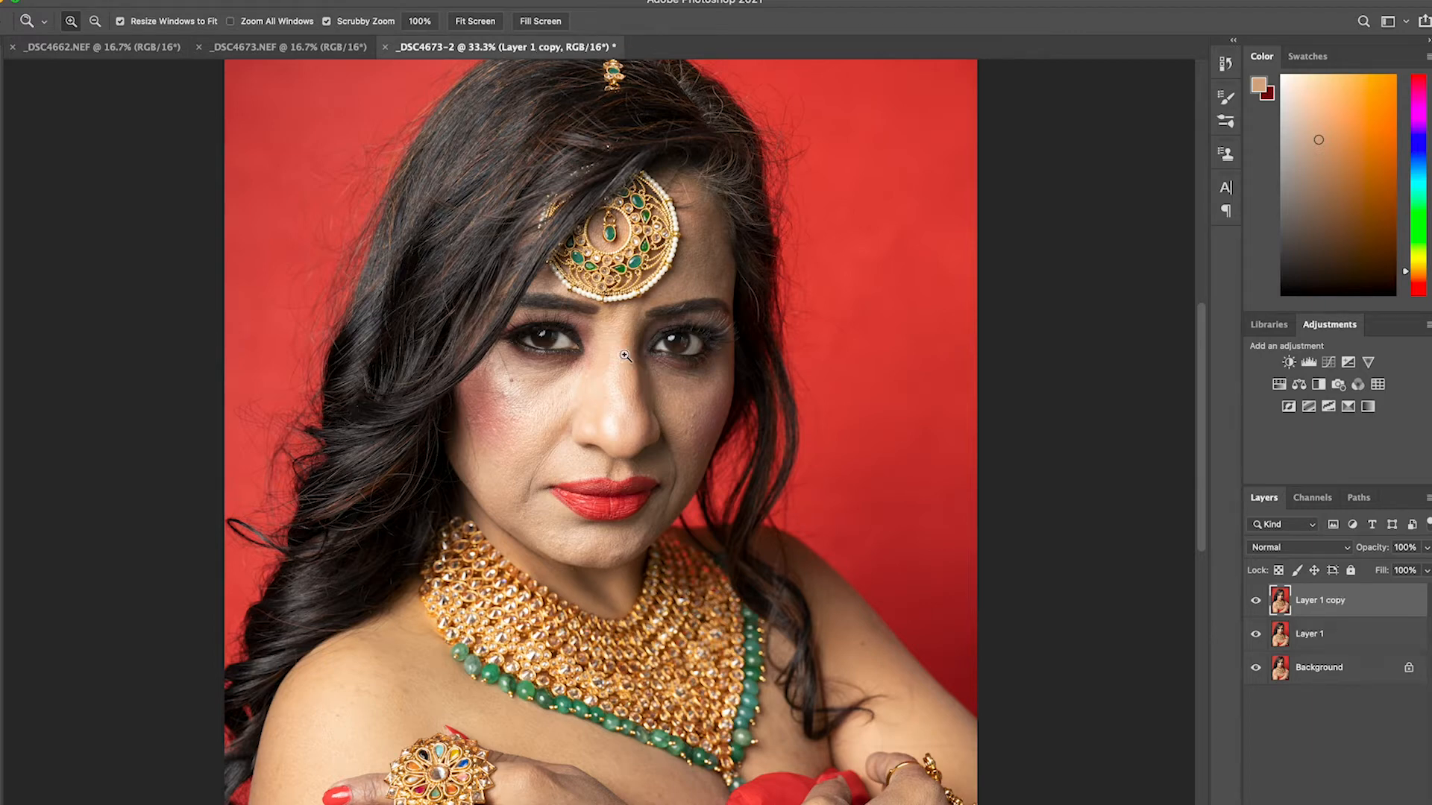
# Blur Layer 1, the lower of the two copies, using Gaussian Blur with a 24.7-pixel radius
pyautogui.click(1336, 636)
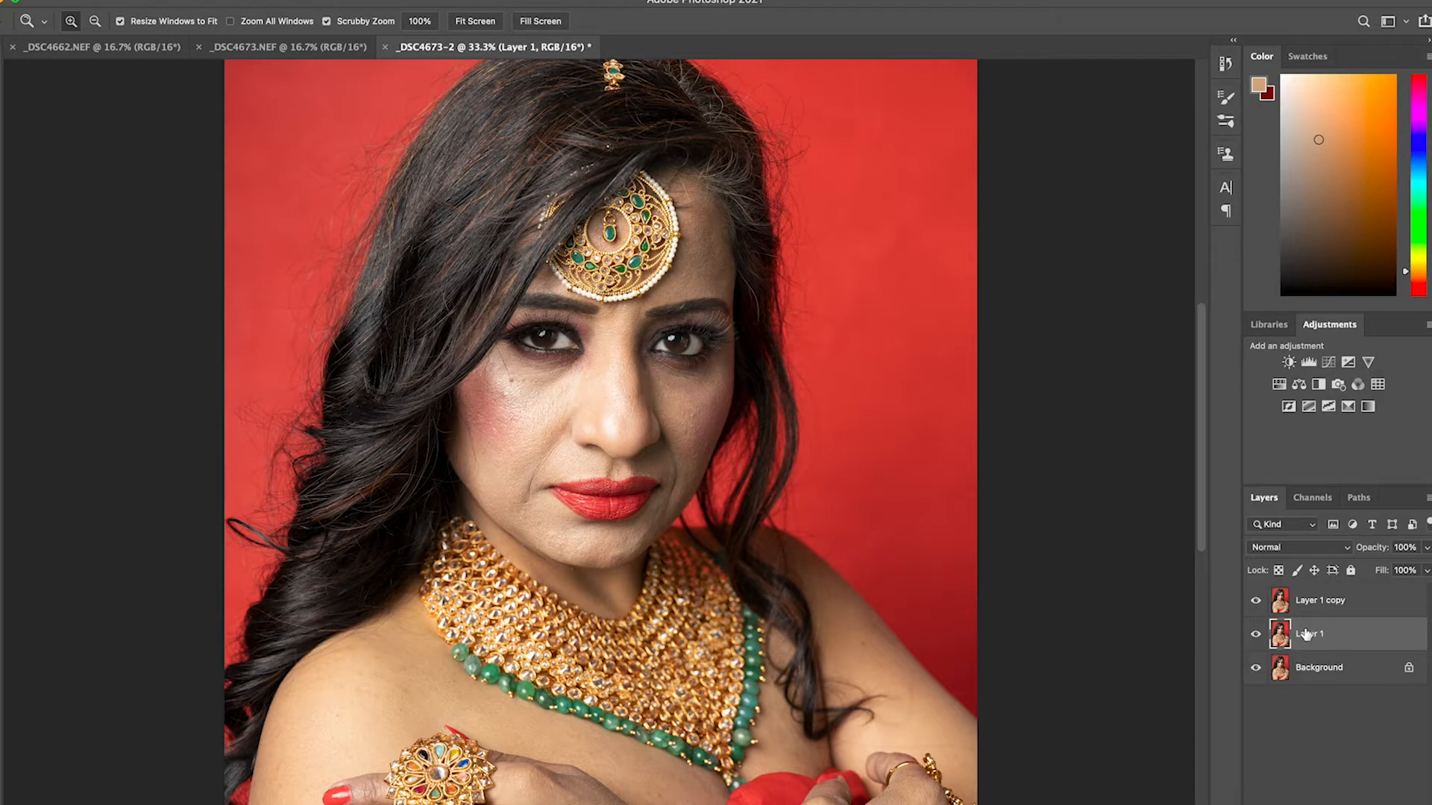
pyautogui.click(356, 0)
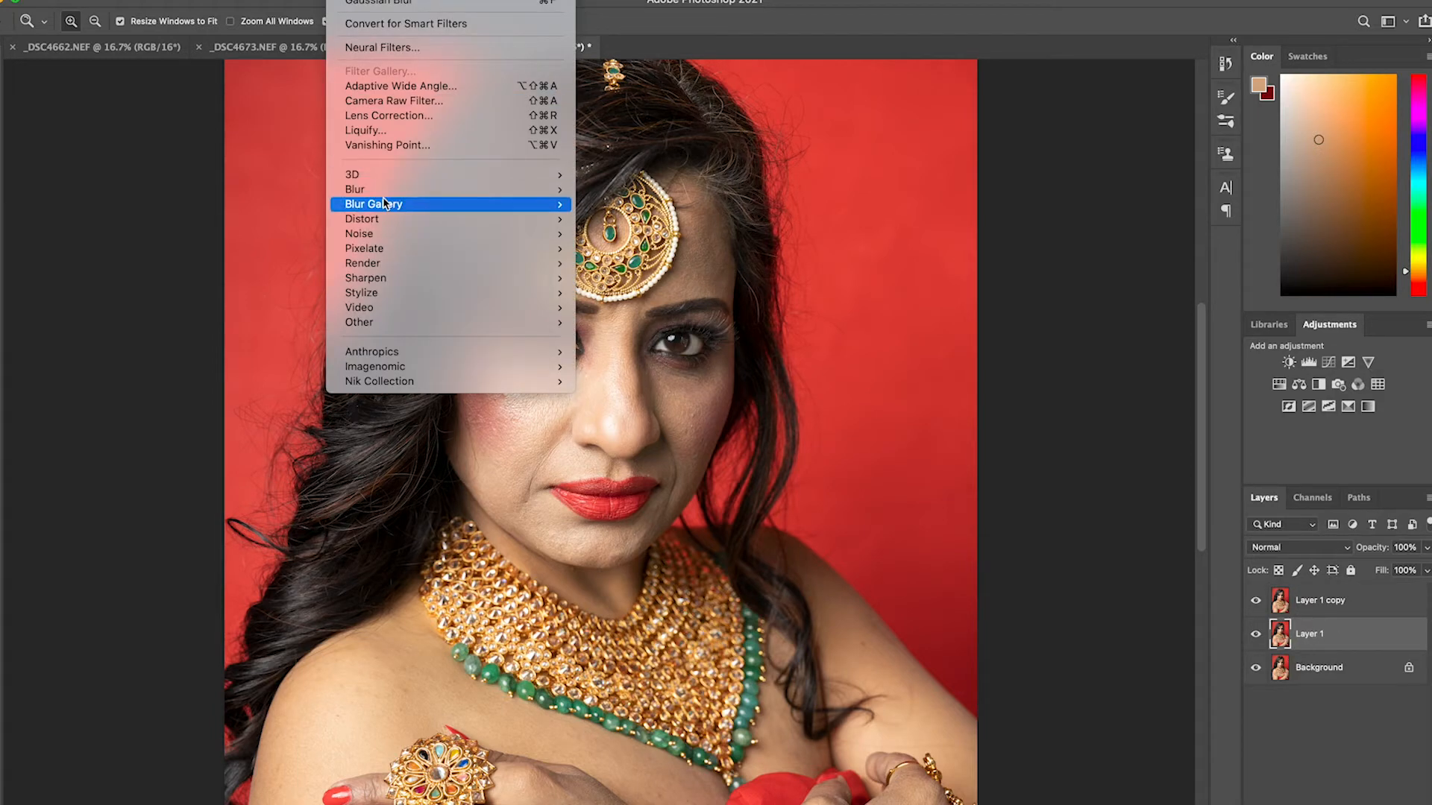
pyautogui.moveTo(370, 189)
pyautogui.click(663, 249)
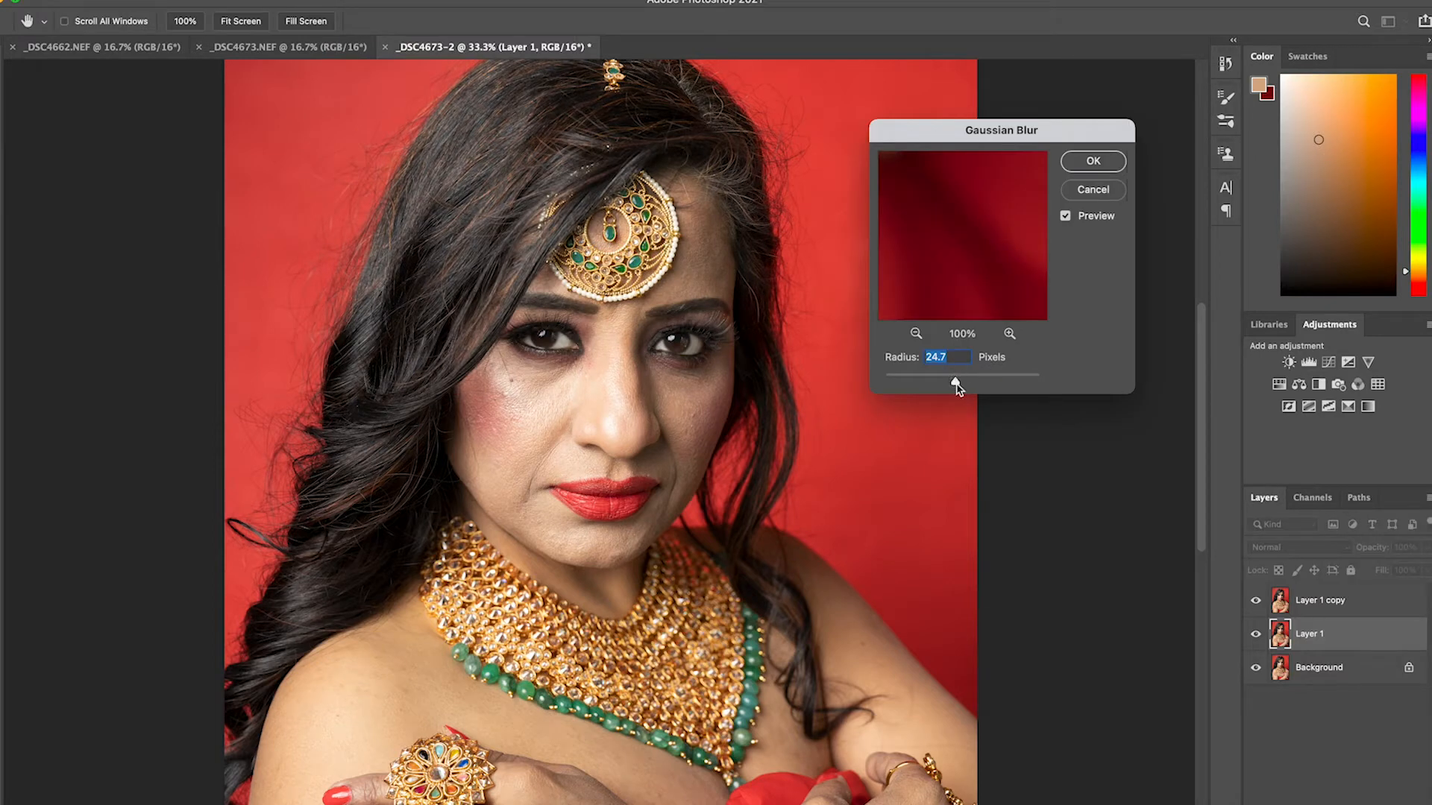
pyautogui.moveTo(956, 383); pyautogui.dragTo(955, 381)
pyautogui.moveTo(956, 386); pyautogui.dragTo(958, 386)
pyautogui.moveTo(956, 384); pyautogui.dragTo(954, 381)
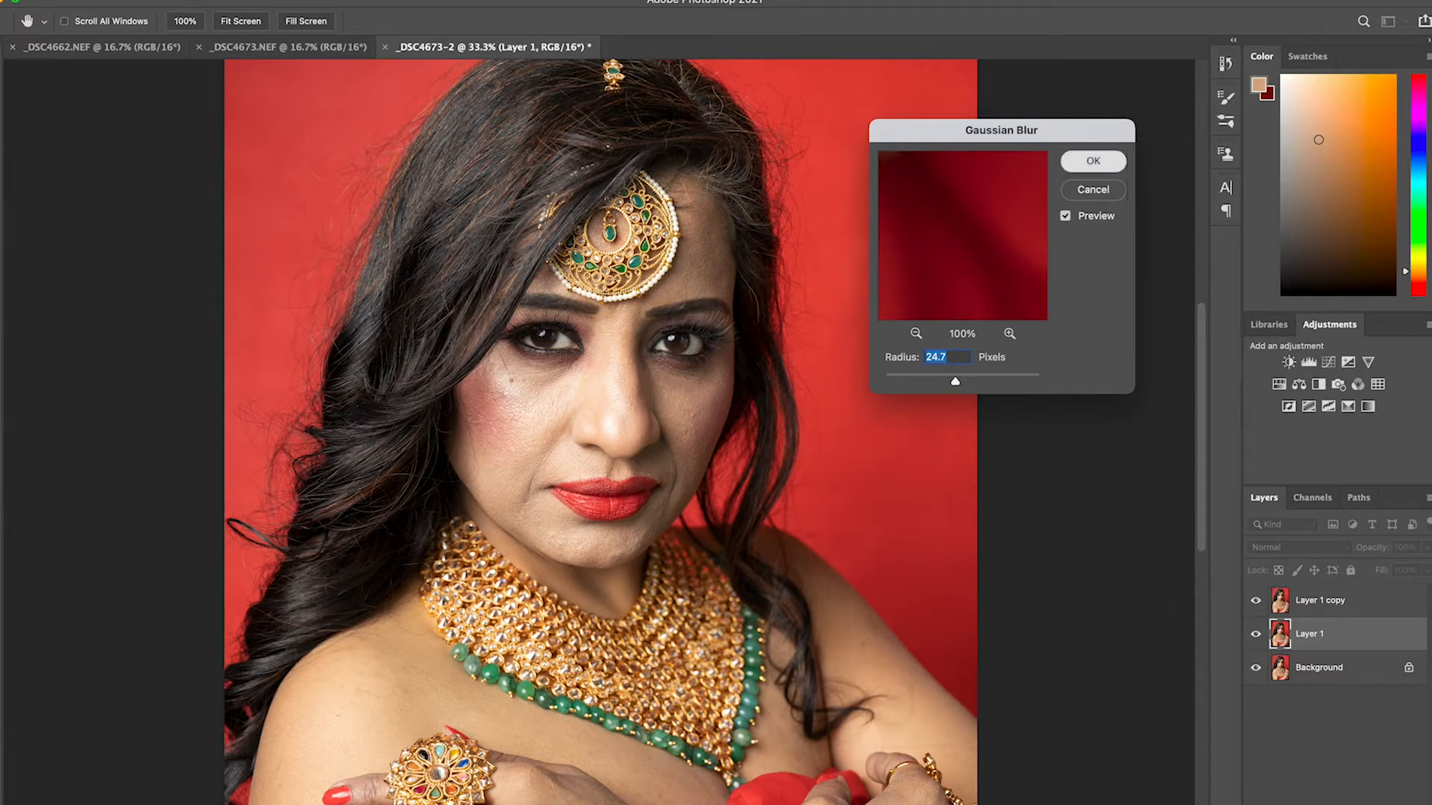
pyautogui.press('Return')
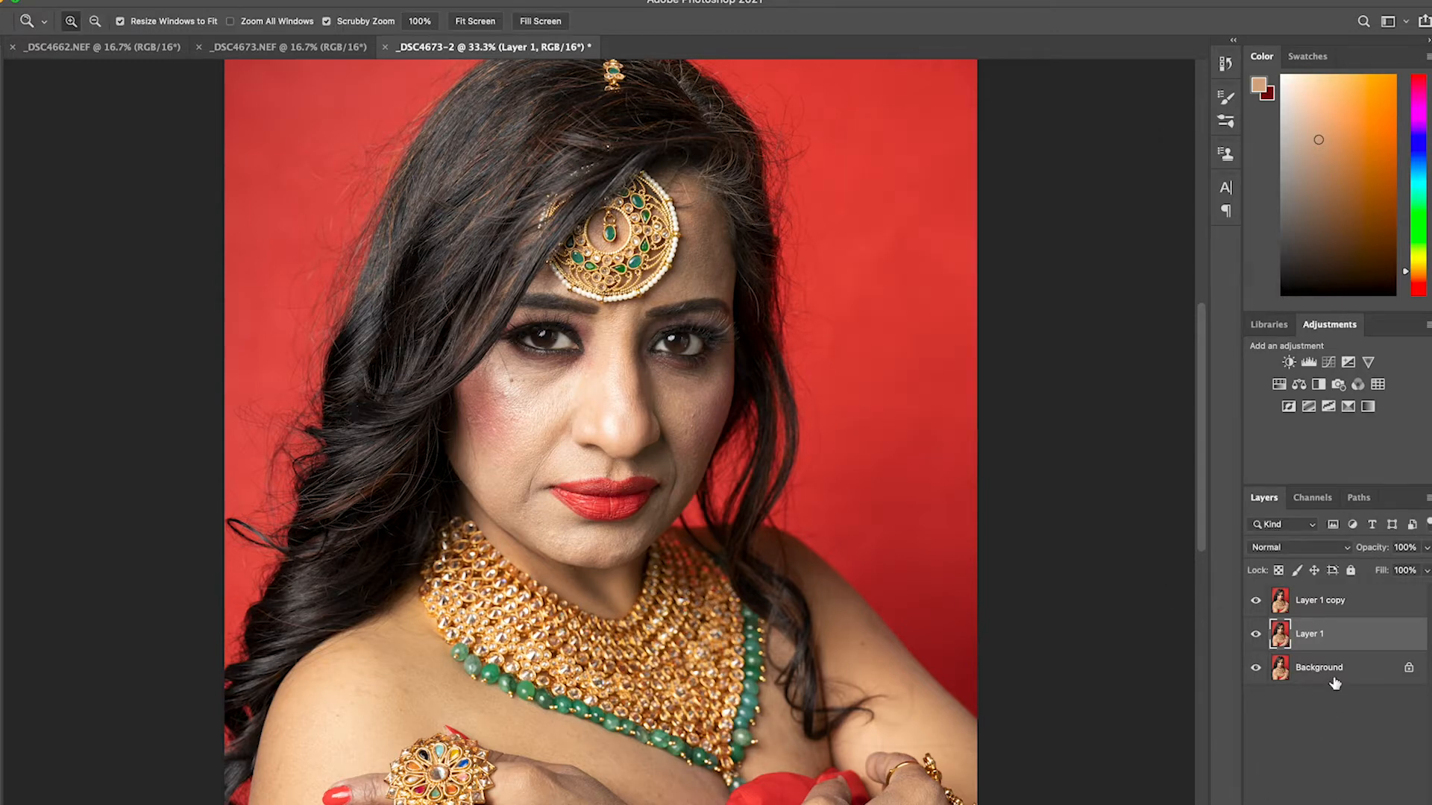
# Run Apply Image on Layer 1 copy with Layer 1 as source layer, Subtract blending, scale 2 and offset 128
pyautogui.click(1351, 601)
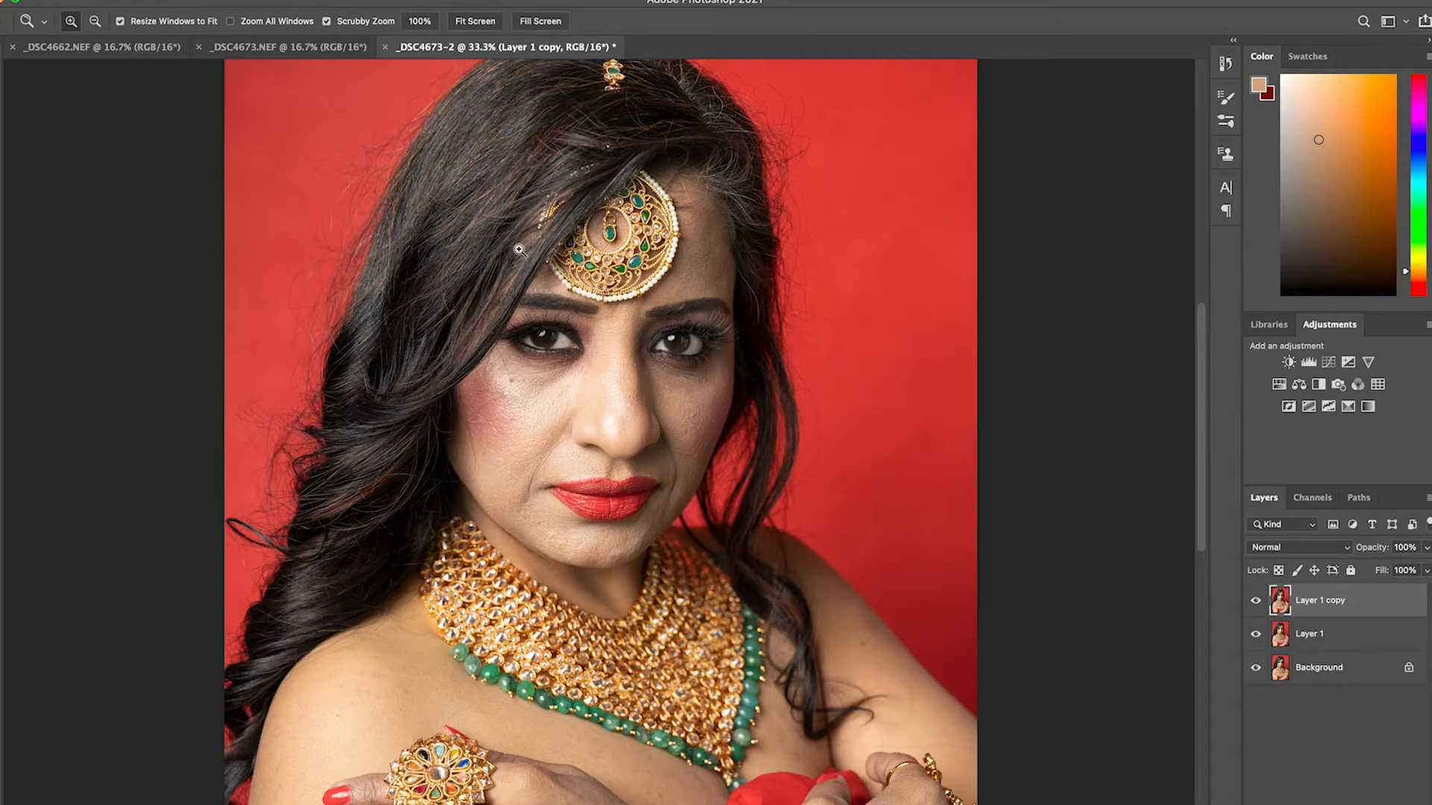
pyautogui.click(165, 0)
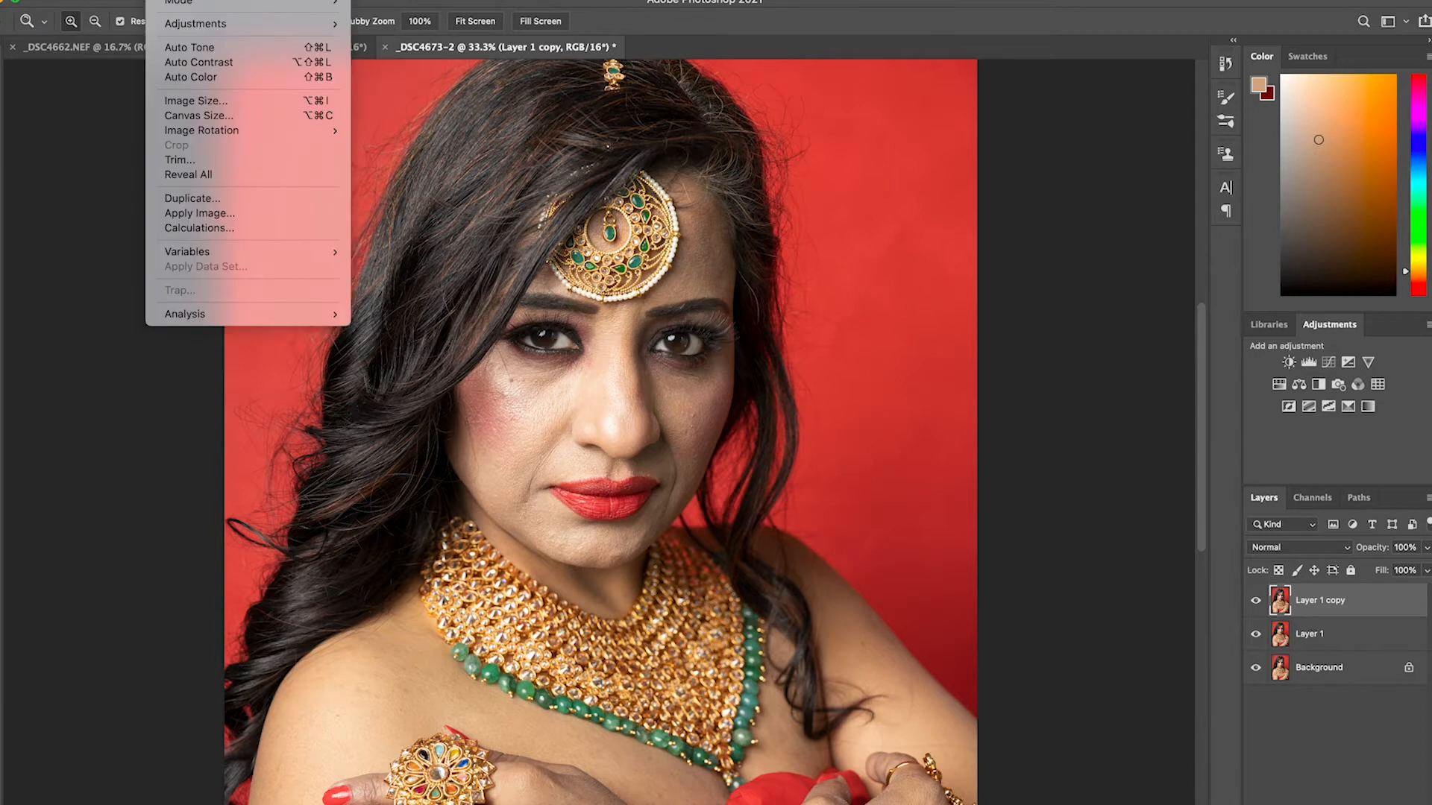
pyautogui.click(219, 214)
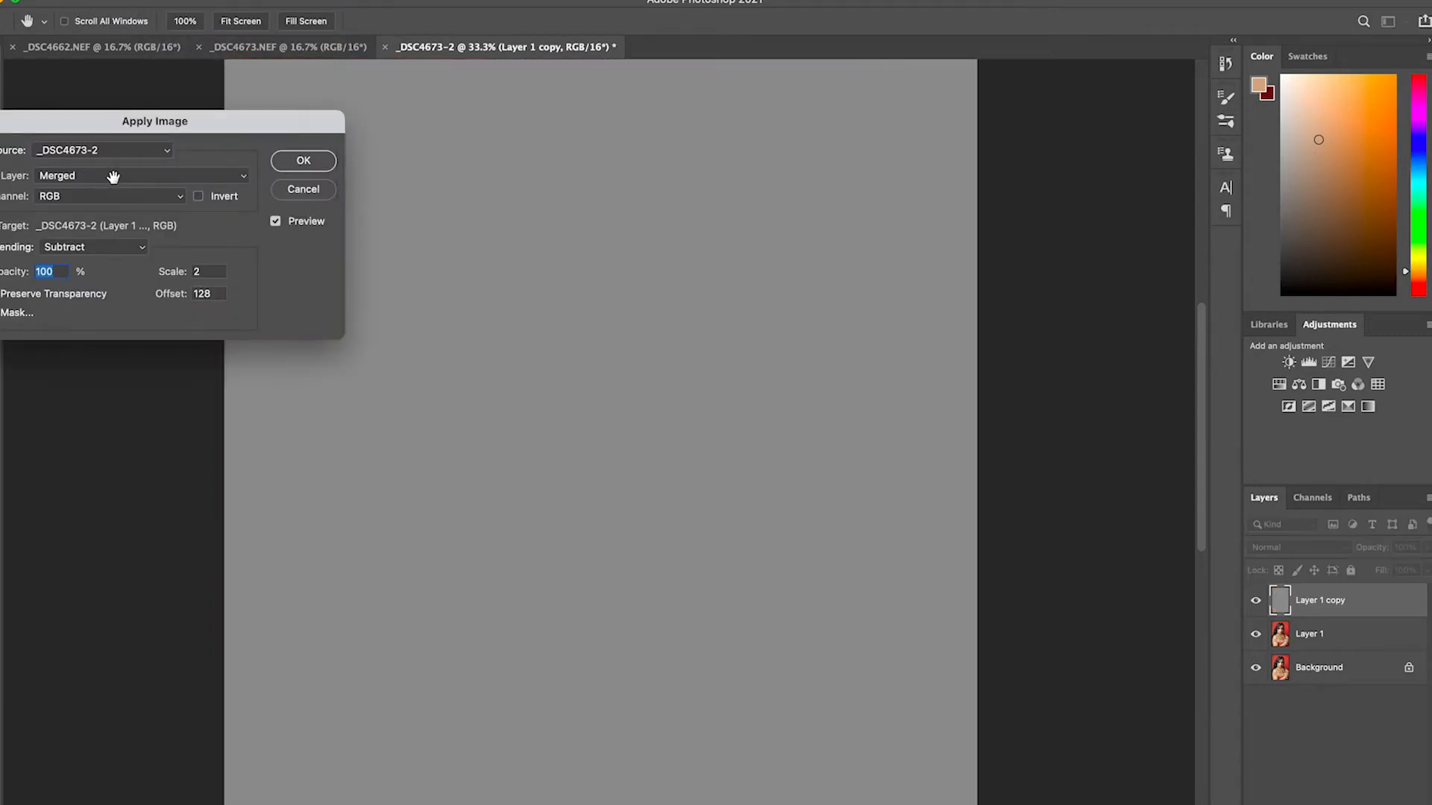
pyautogui.click(149, 176)
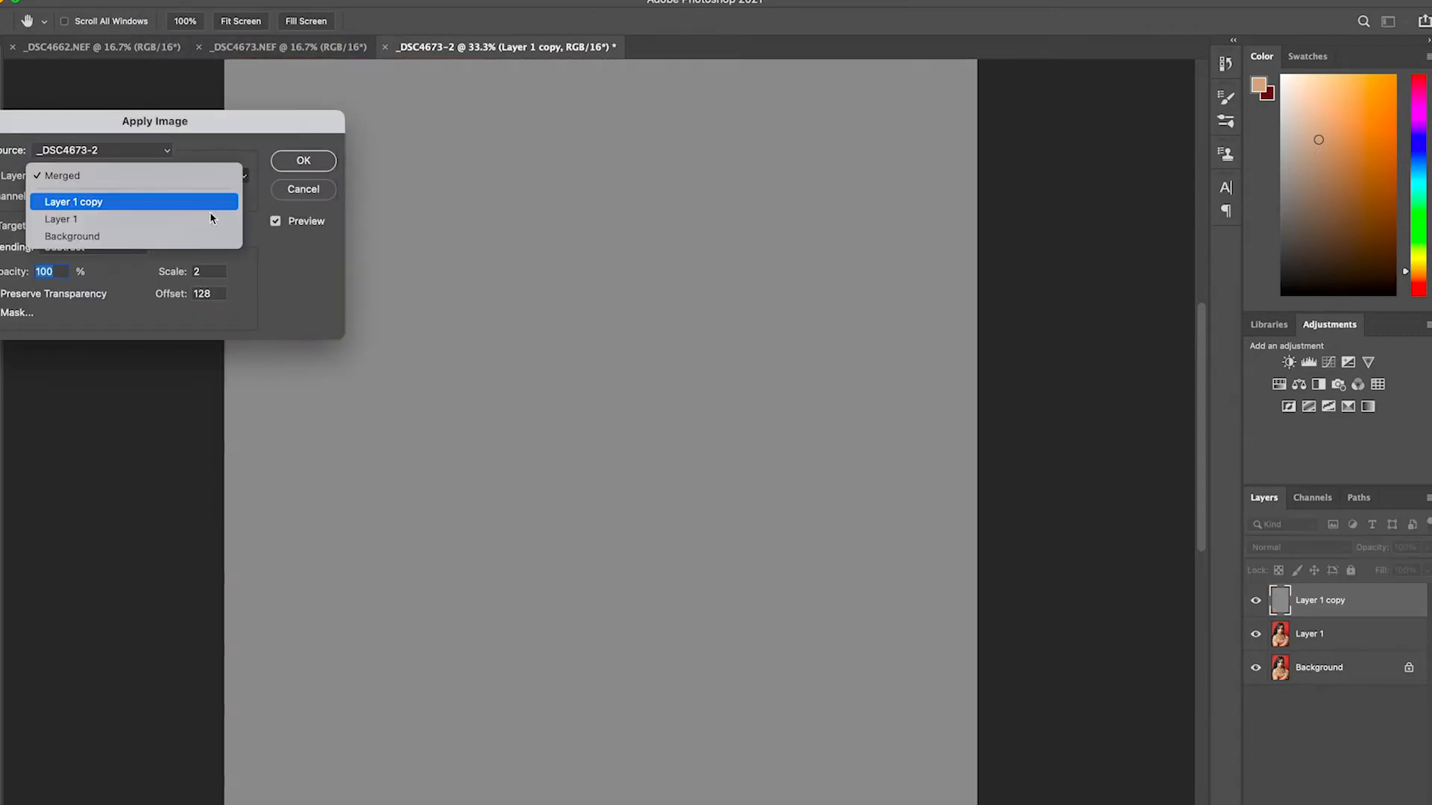
pyautogui.click(75, 222)
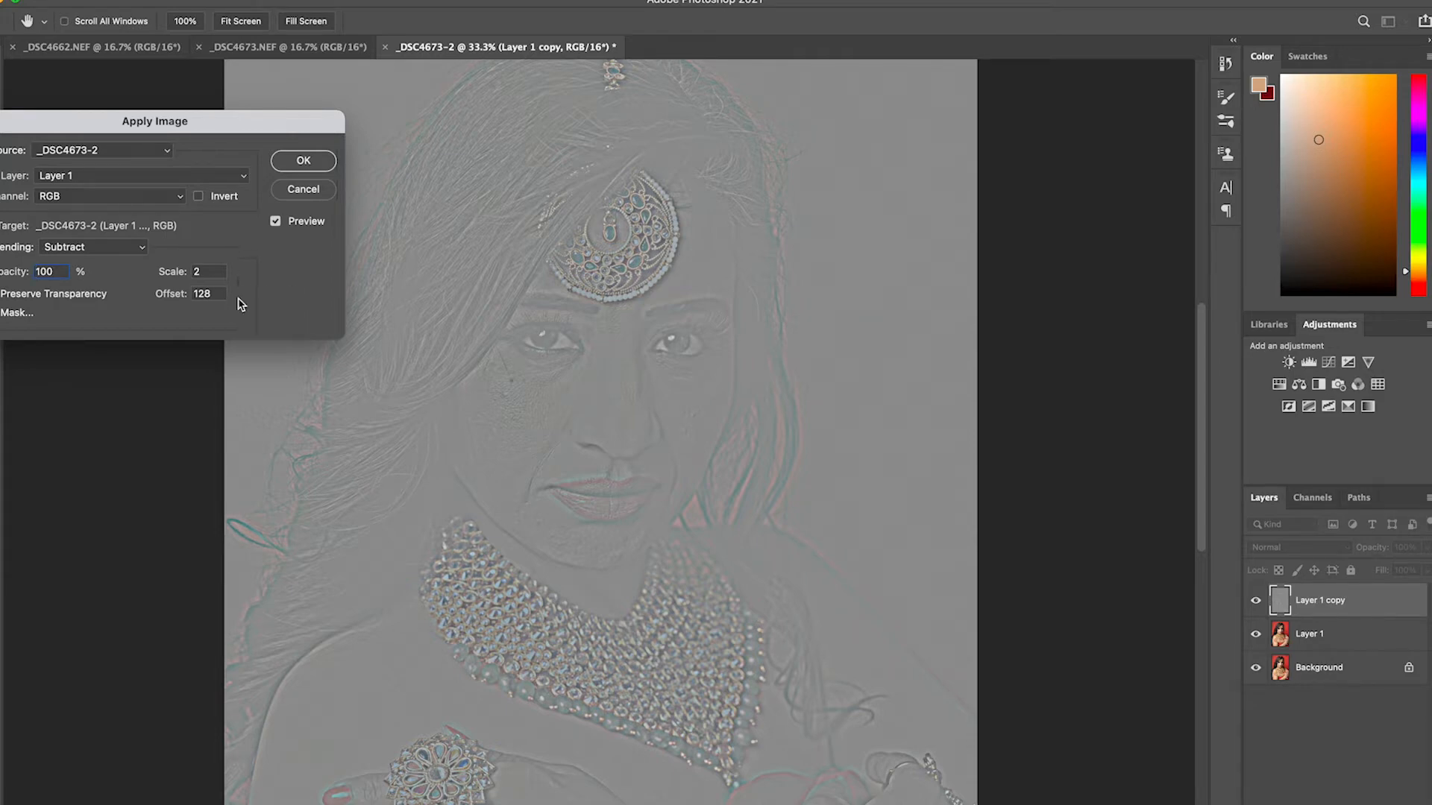
pyautogui.click(311, 170)
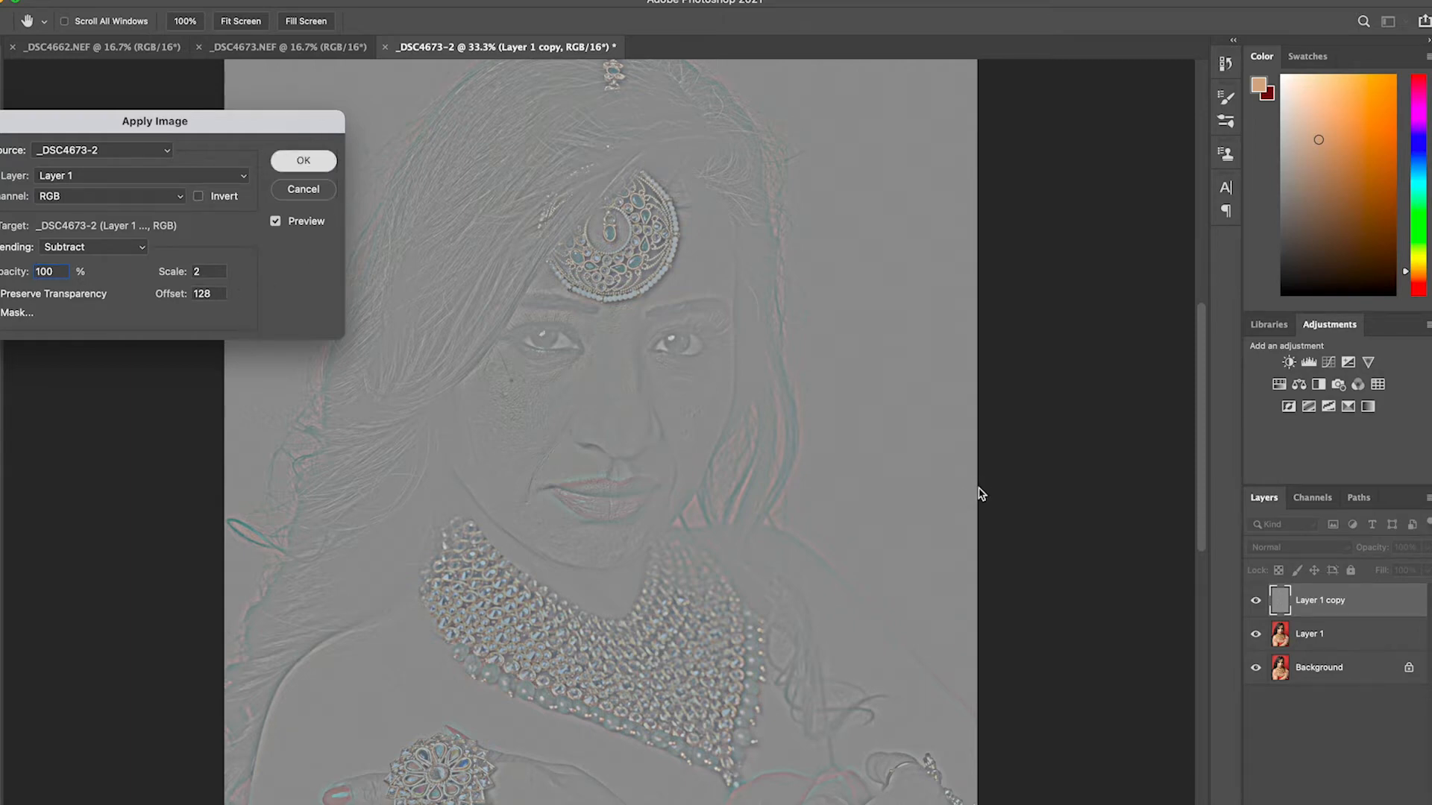
pyautogui.press('Return')
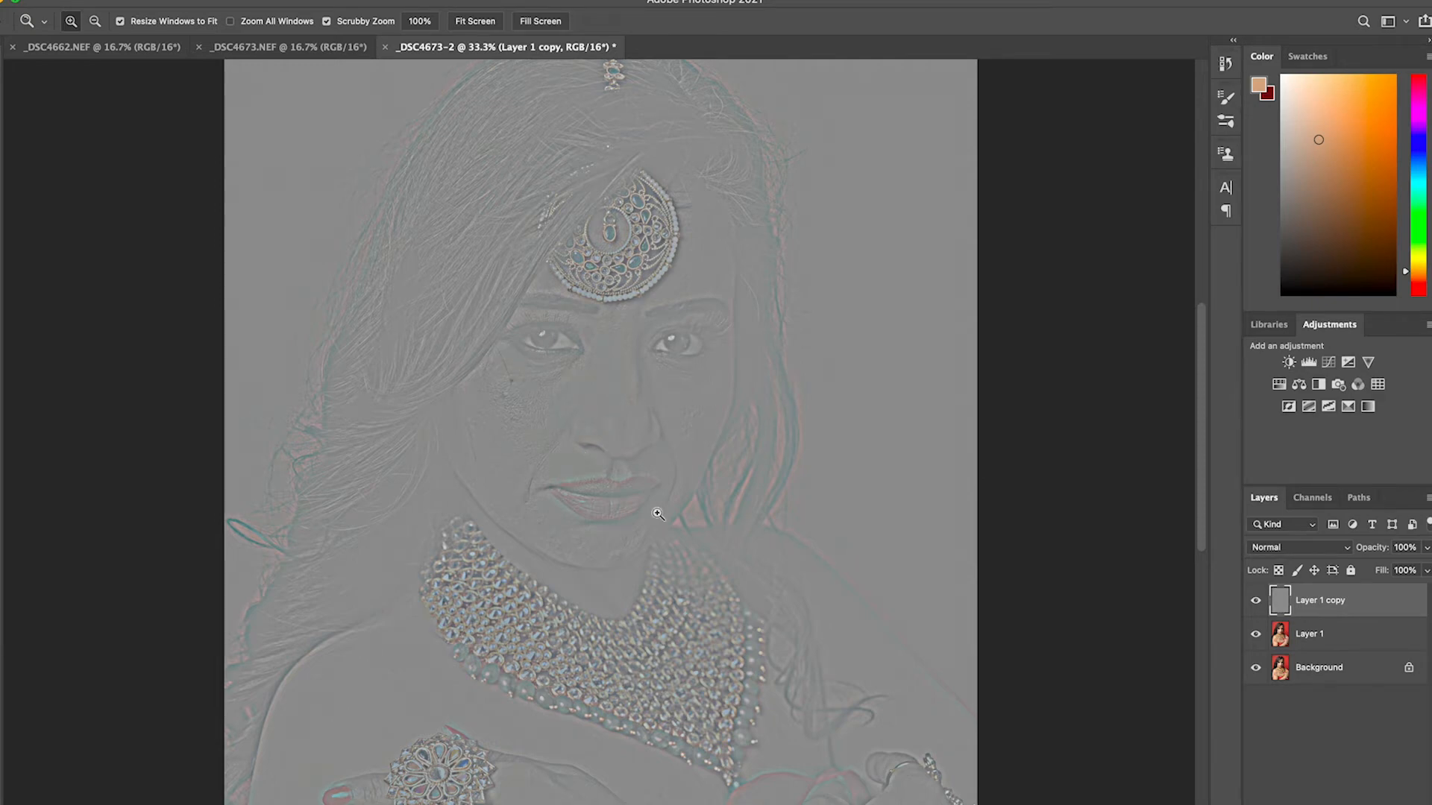
# Set the blend mode of Layer 1 copy to Linear Light
pyautogui.click(1334, 641)
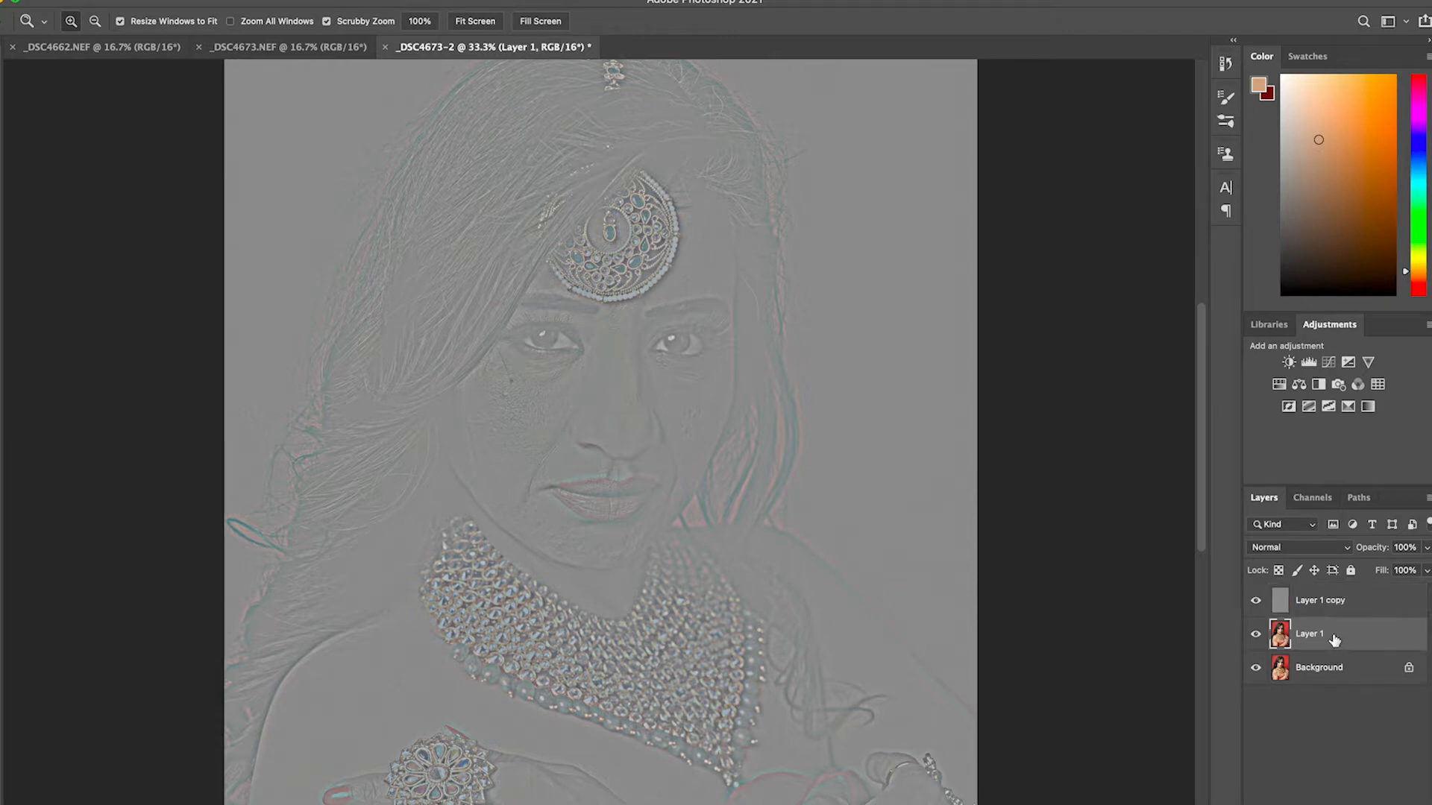
pyautogui.click(1351, 601)
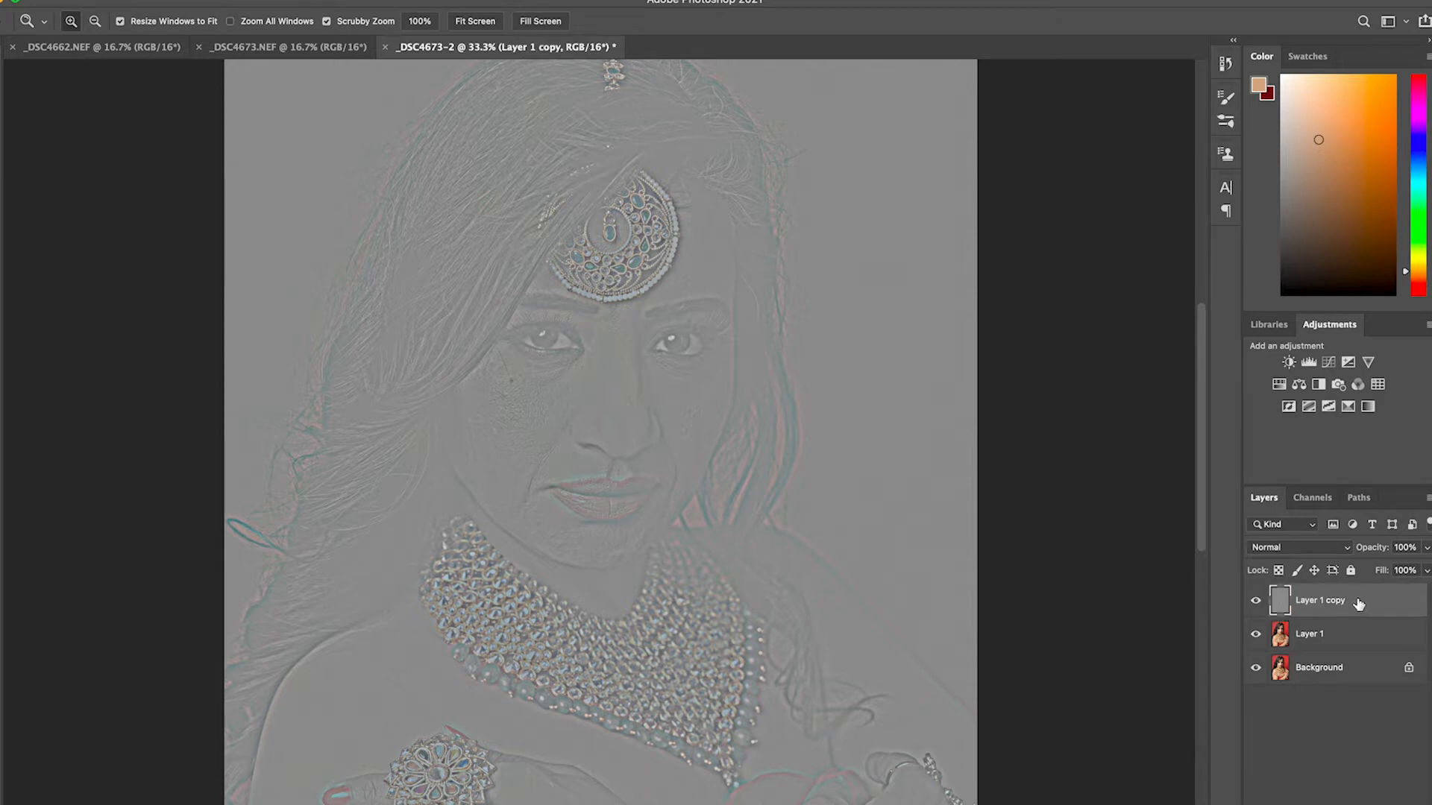
pyautogui.click(1328, 552)
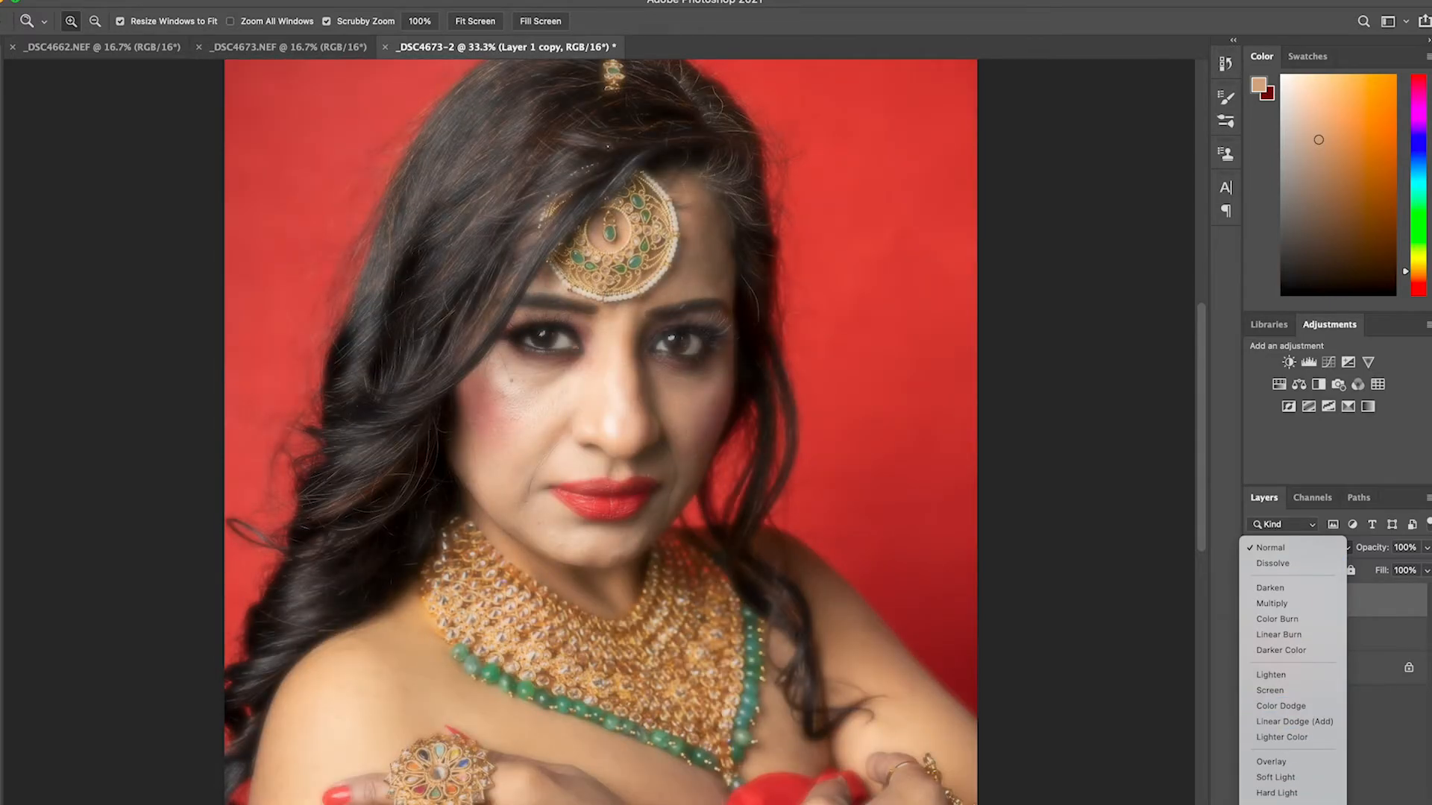
pyautogui.click(1277, 804)
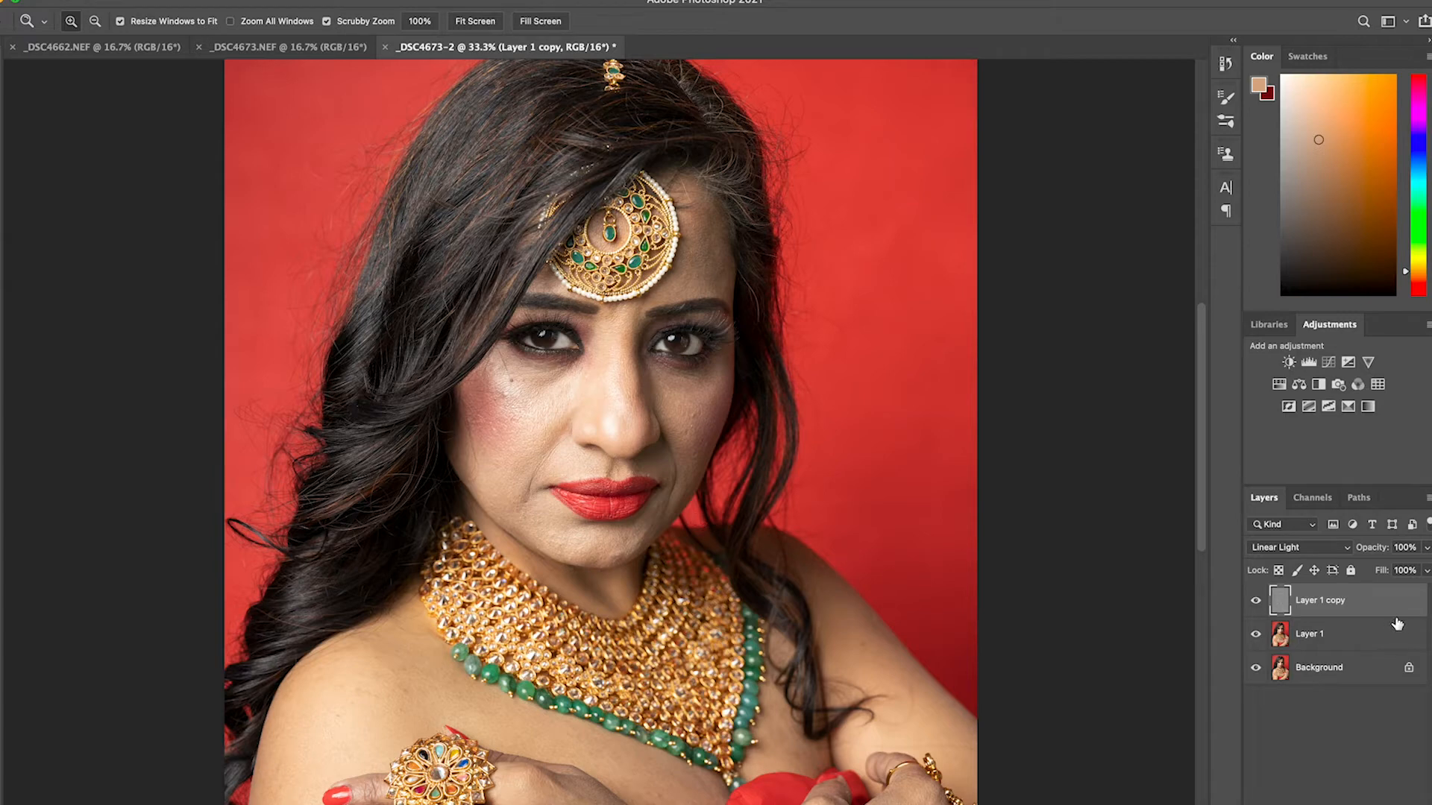
# On Layer 1, outline the blushed, brightly lit cheek and the nose with the freehand Lasso at 60.3 px feather
pyautogui.click(1340, 646)
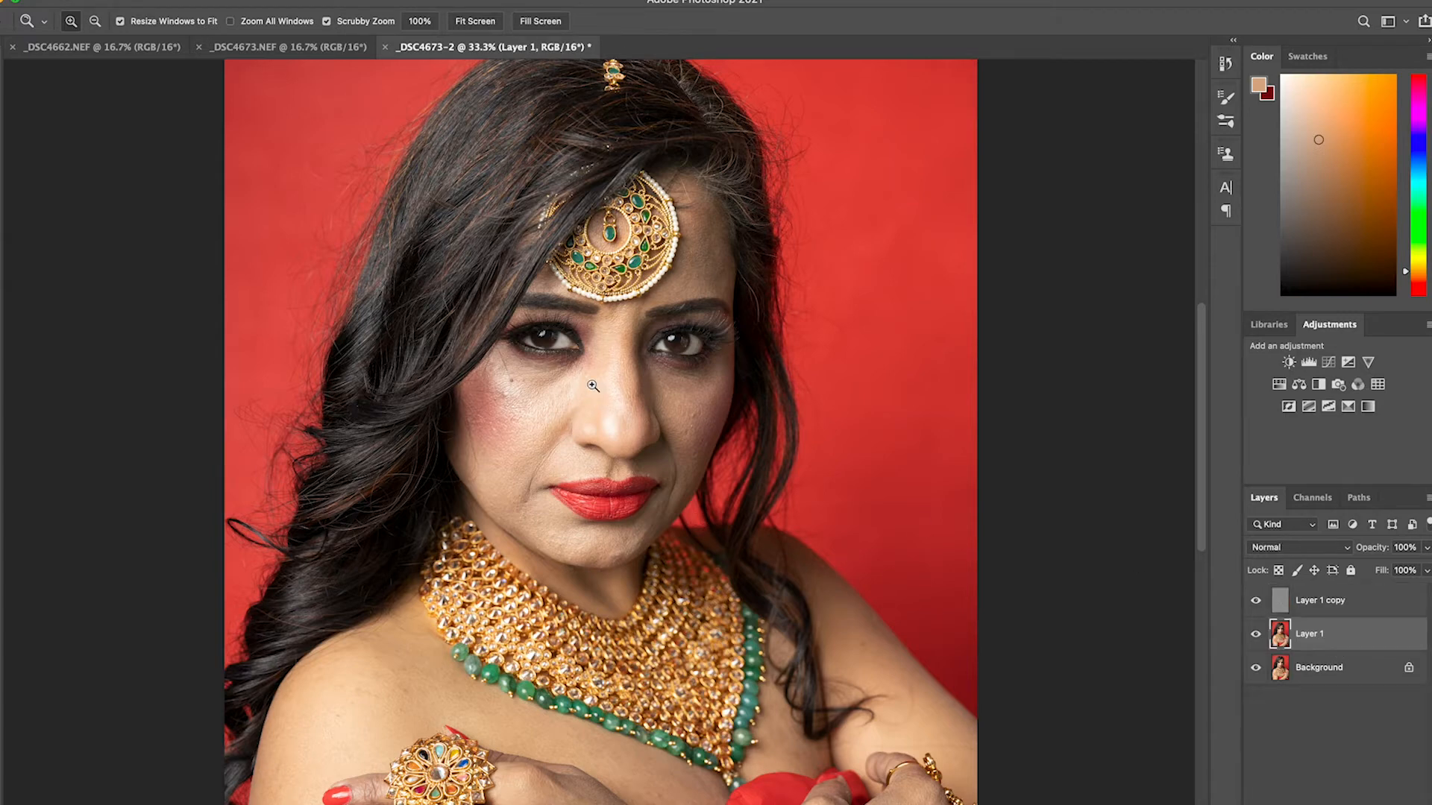
pyautogui.click(8, 118)
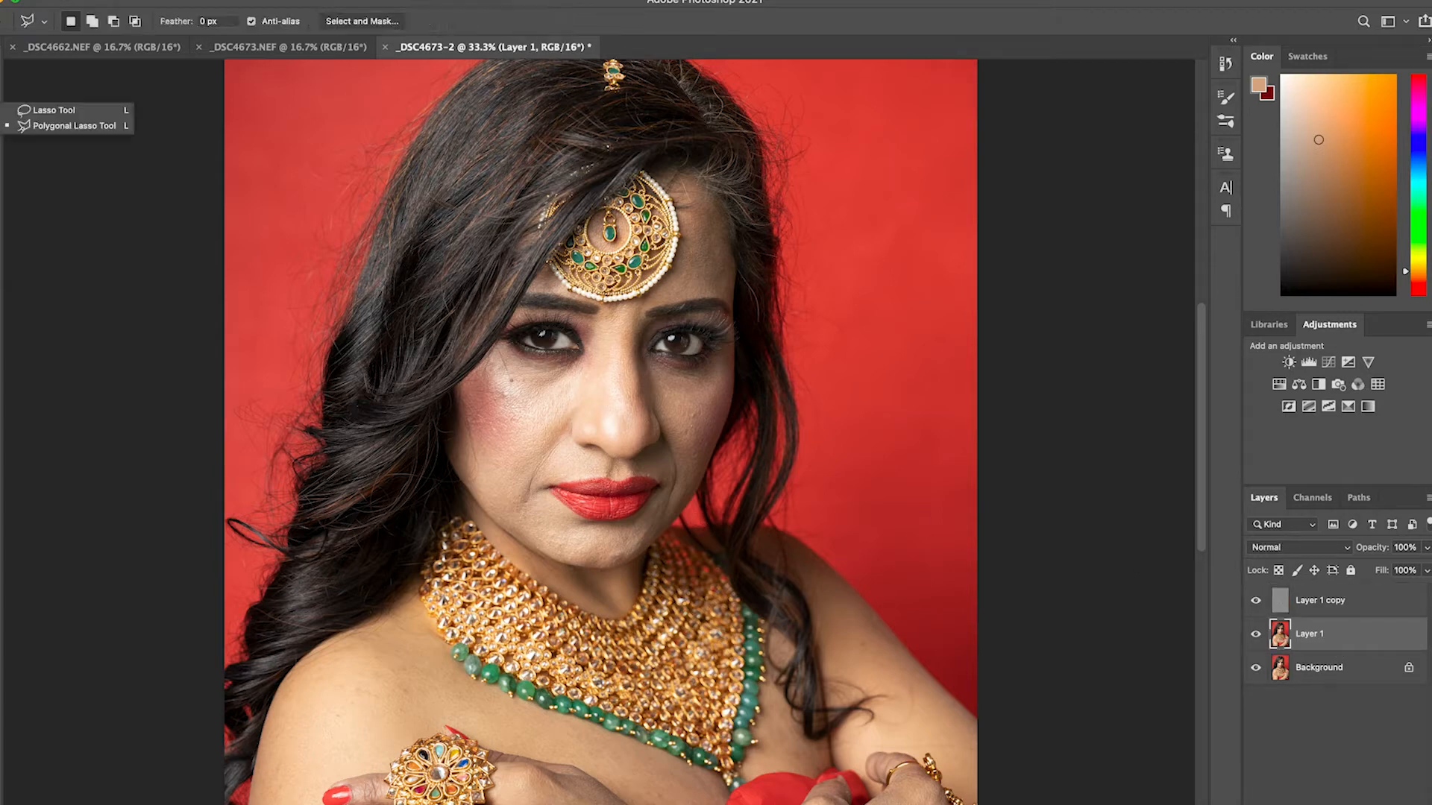
pyautogui.click(32, 113)
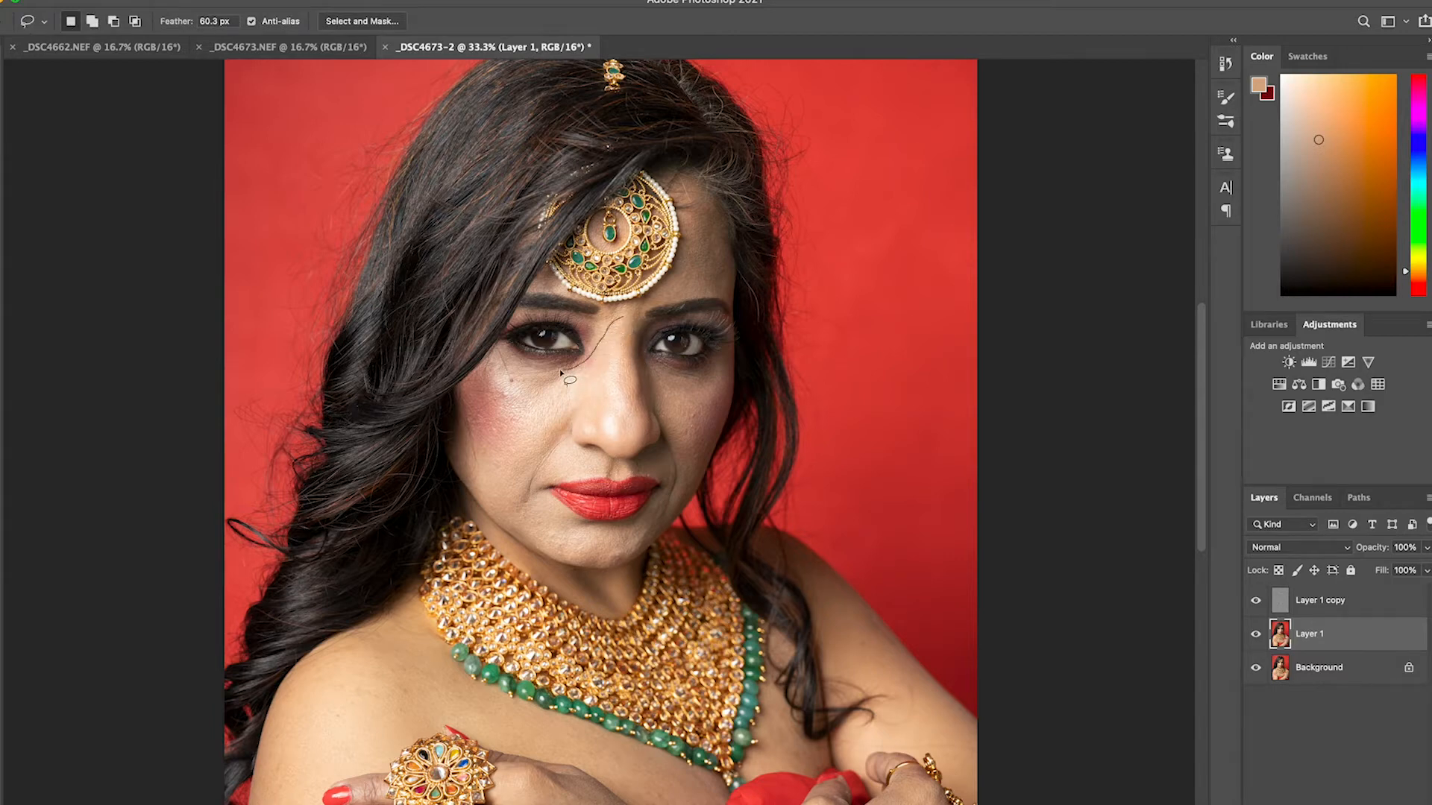
pyautogui.moveTo(457, 445); pyautogui.dragTo(479, 485)
pyautogui.moveTo(618, 468)
pyautogui.mouseDown()
pyautogui.moveTo(645, 416)
pyautogui.moveTo(631, 326)
pyautogui.mouseUp()
# Smooth the selected cheek and nose area on Layer 1 with a 24.7-pixel Gaussian Blur
pyautogui.click(345, 0)
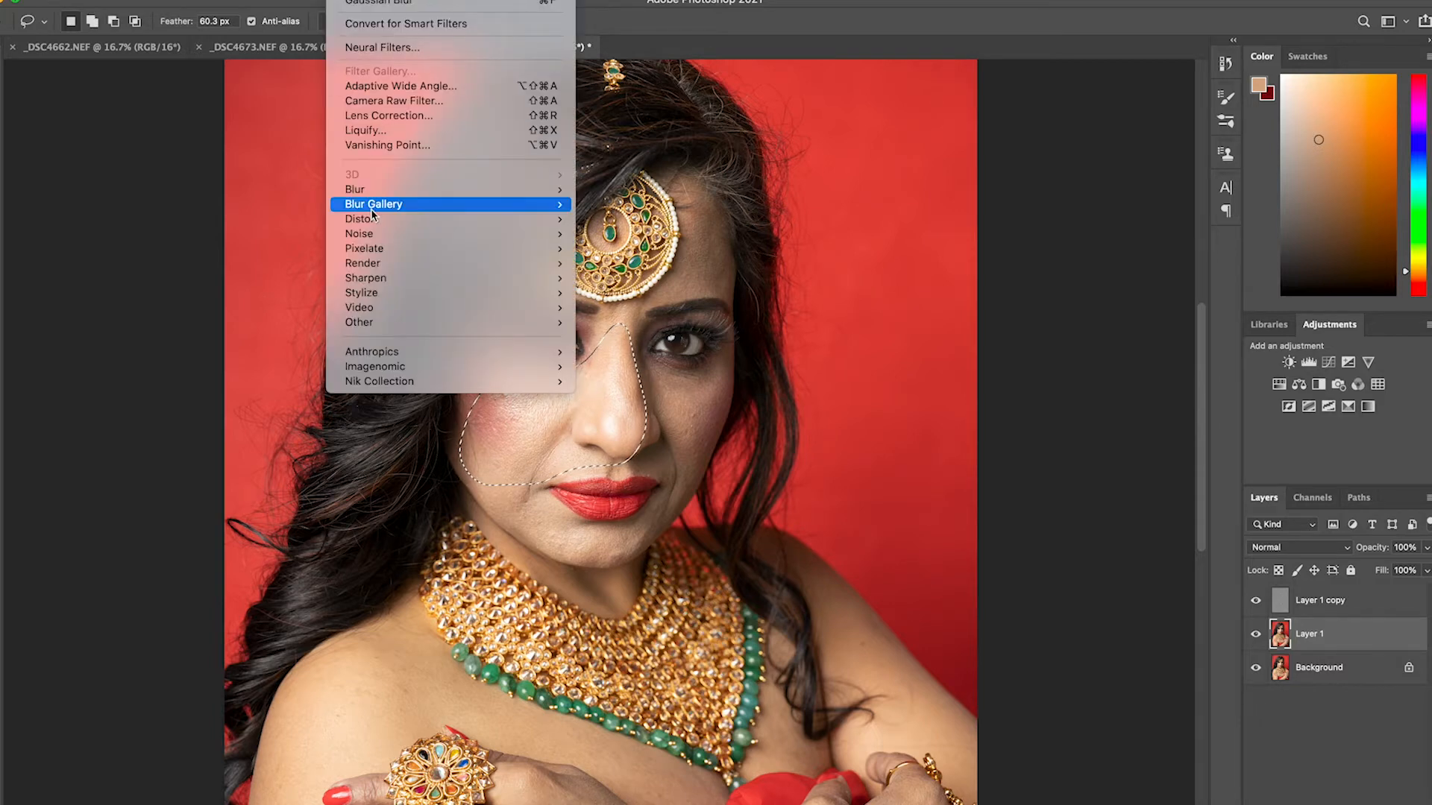
pyautogui.moveTo(373, 191)
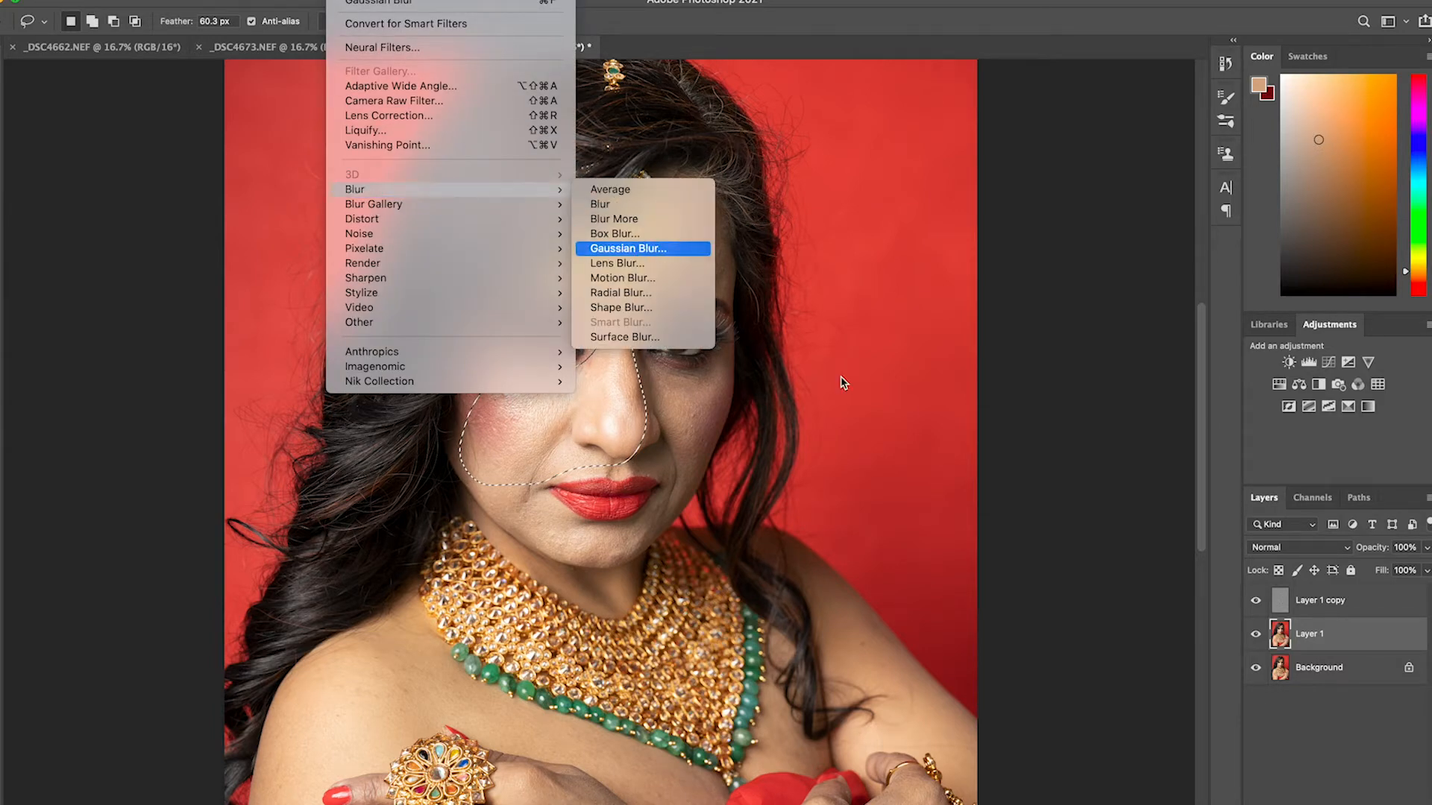
pyautogui.press('Return')
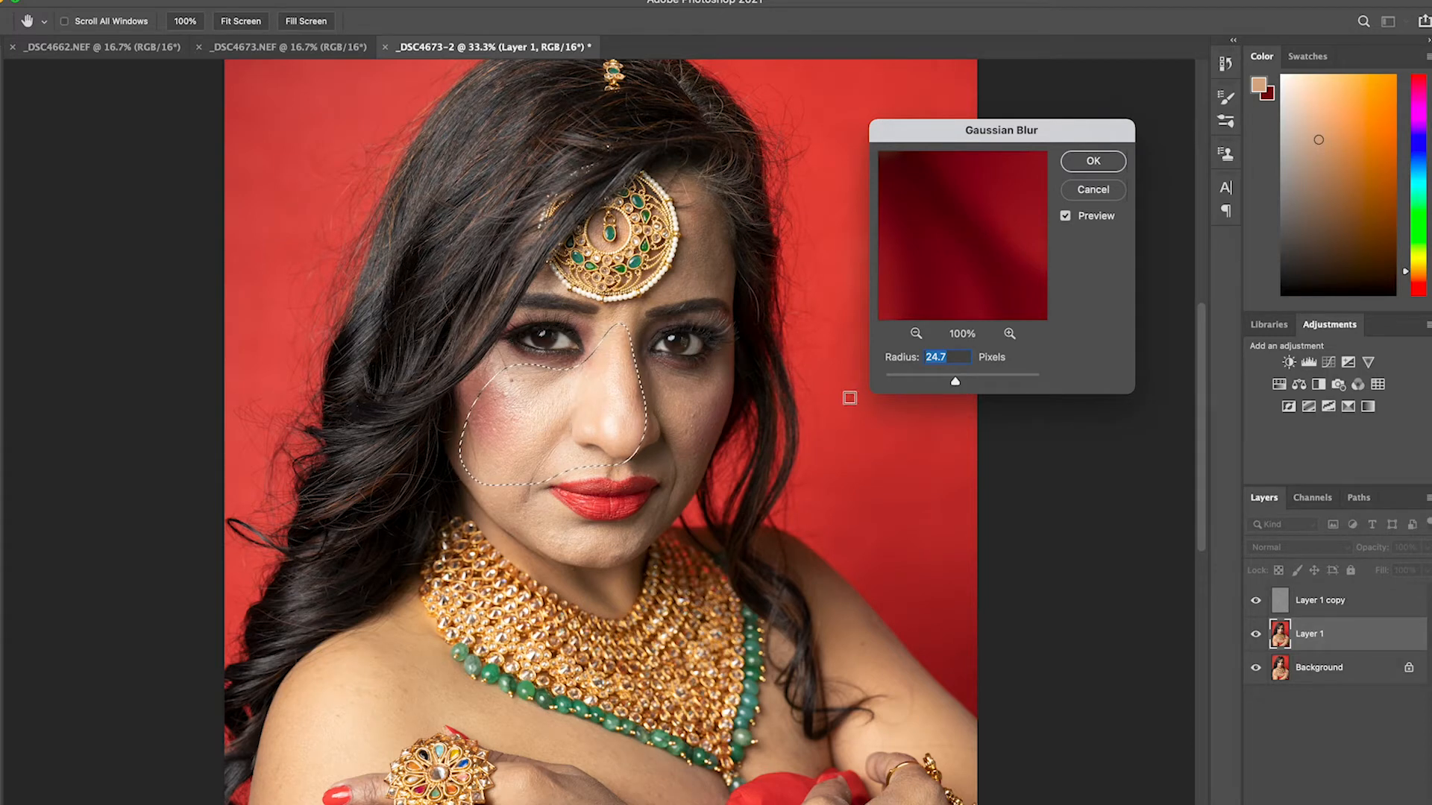
pyautogui.click(1118, 168)
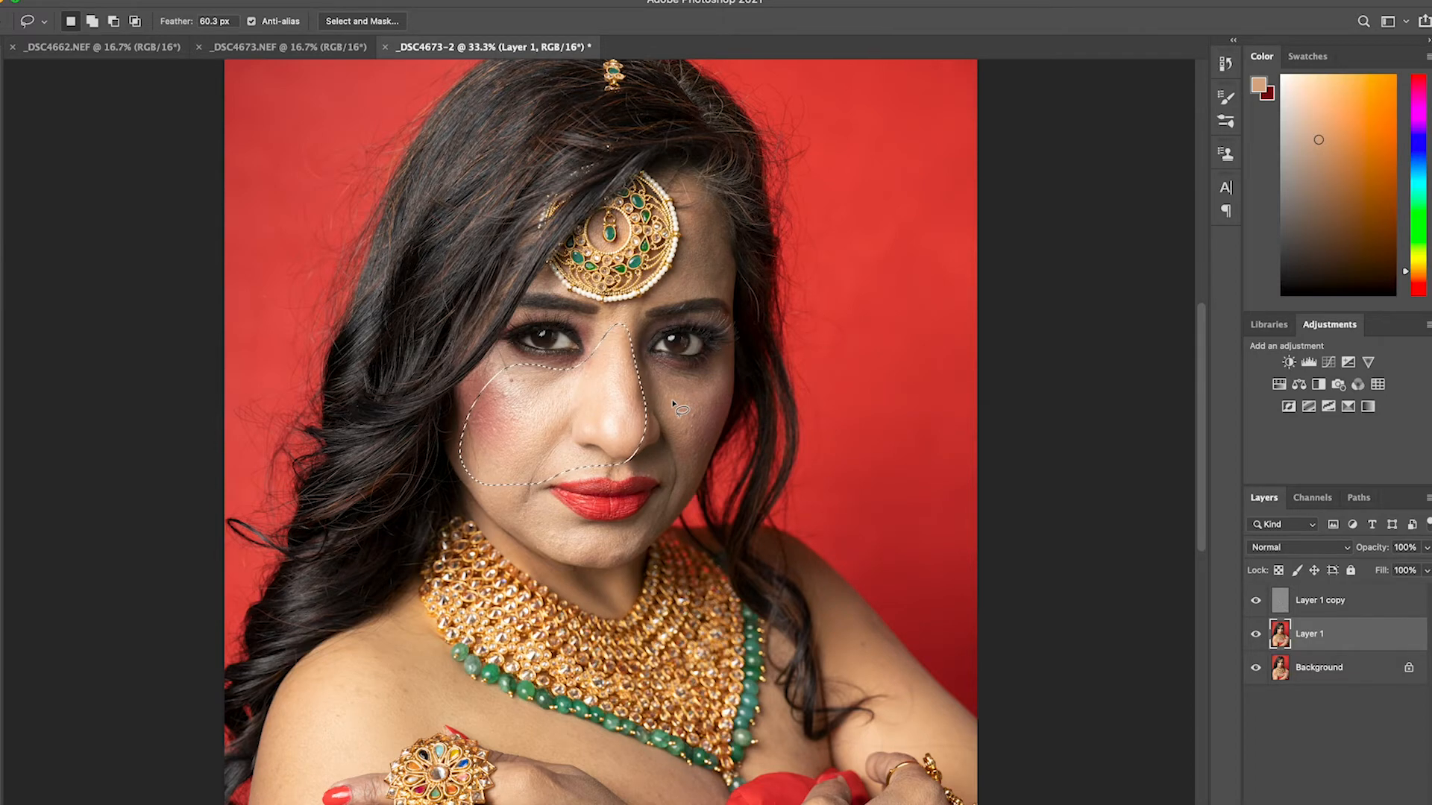
# Lasso the shaded cheek beside the nose down to the jaw on Layer 1, apply a 24.7-pixel Gaussian Blur, and deselect
pyautogui.moveTo(723, 364)
pyautogui.mouseDown()
pyautogui.moveTo(686, 381)
pyautogui.moveTo(647, 365)
pyautogui.moveTo(638, 457)
pyautogui.moveTo(663, 489)
pyautogui.moveTo(621, 538)
pyautogui.moveTo(651, 537)
pyautogui.moveTo(698, 490)
pyautogui.moveTo(725, 363)
pyautogui.mouseUp()
pyautogui.click(345, 0)
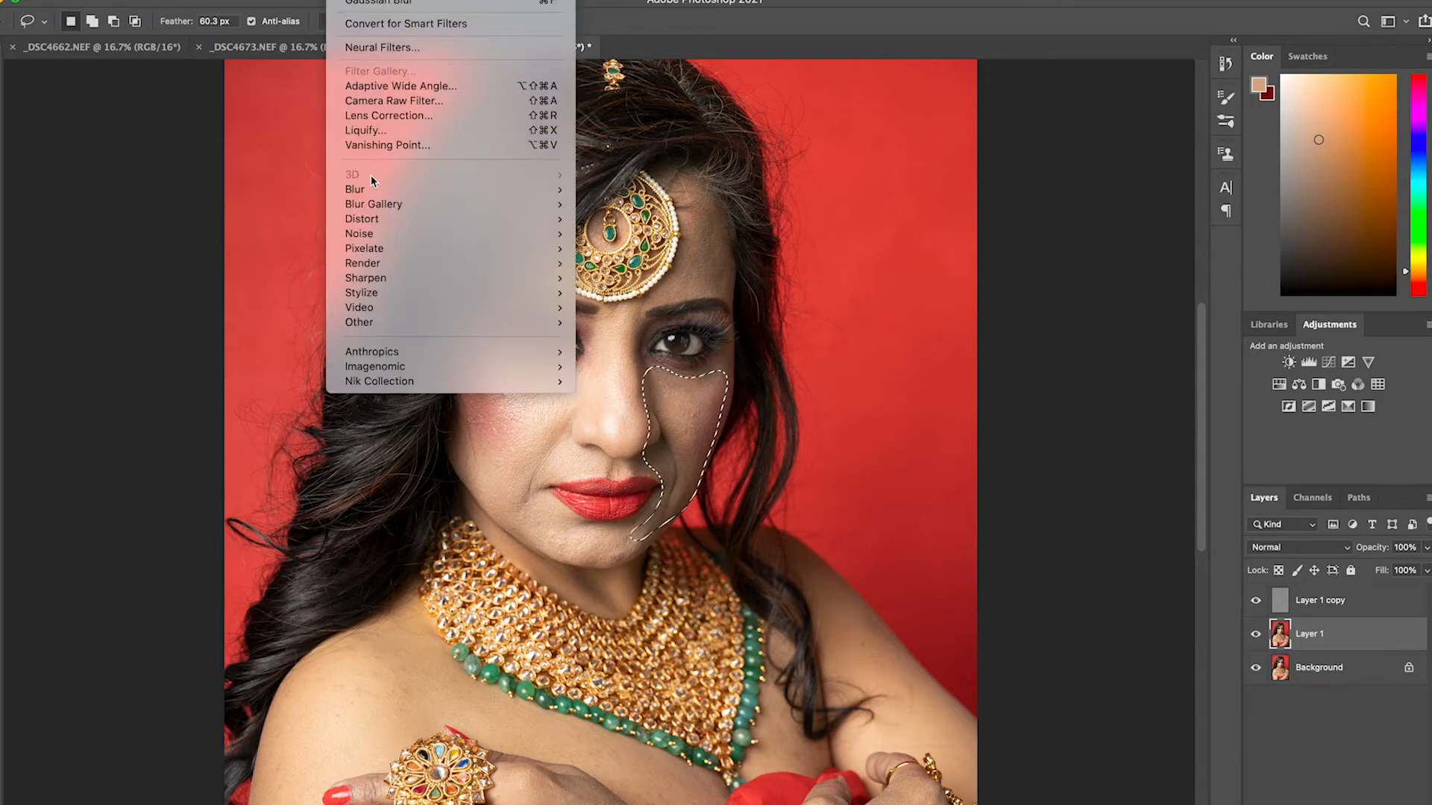
pyautogui.click(619, 248)
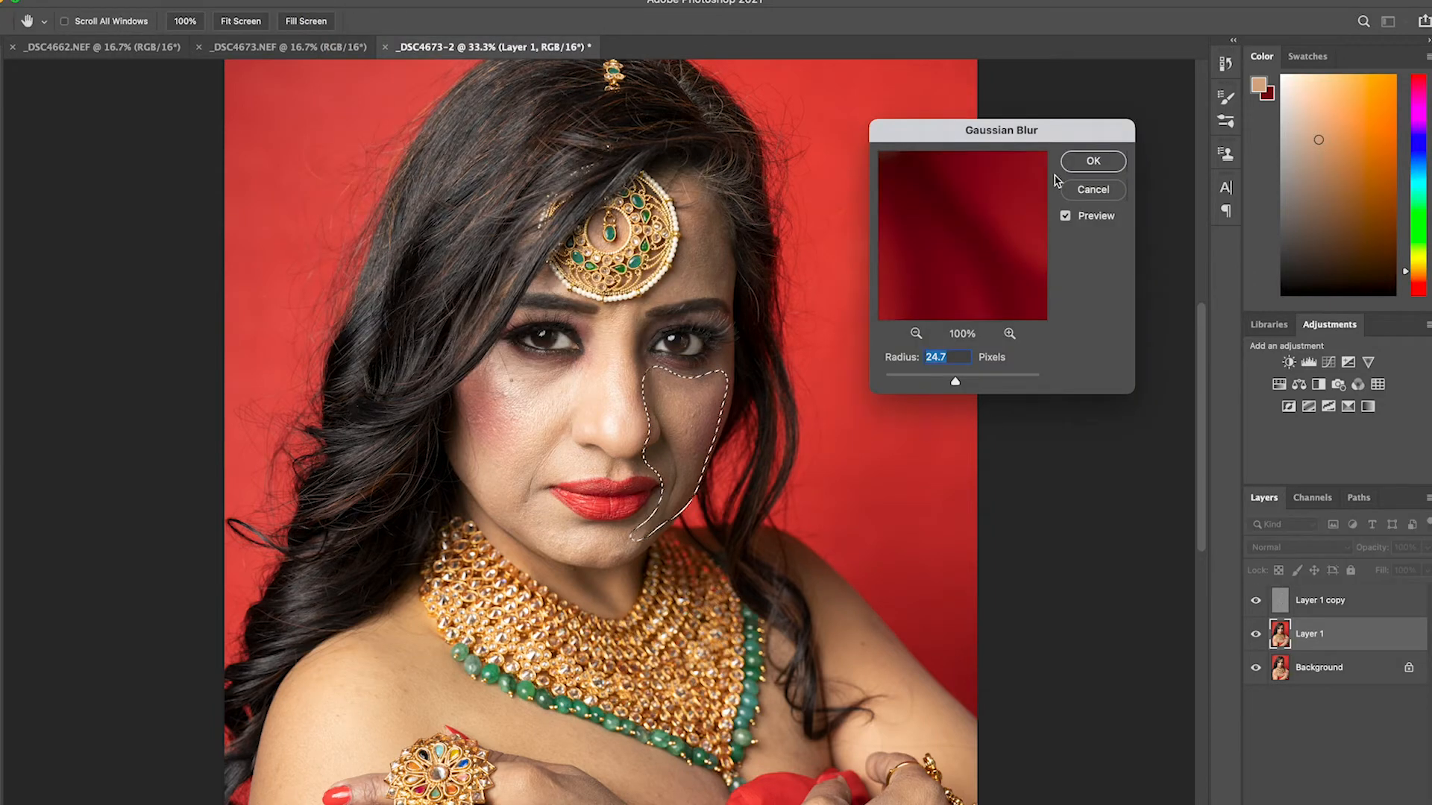
pyautogui.click(1075, 164)
pyautogui.press('super+d')
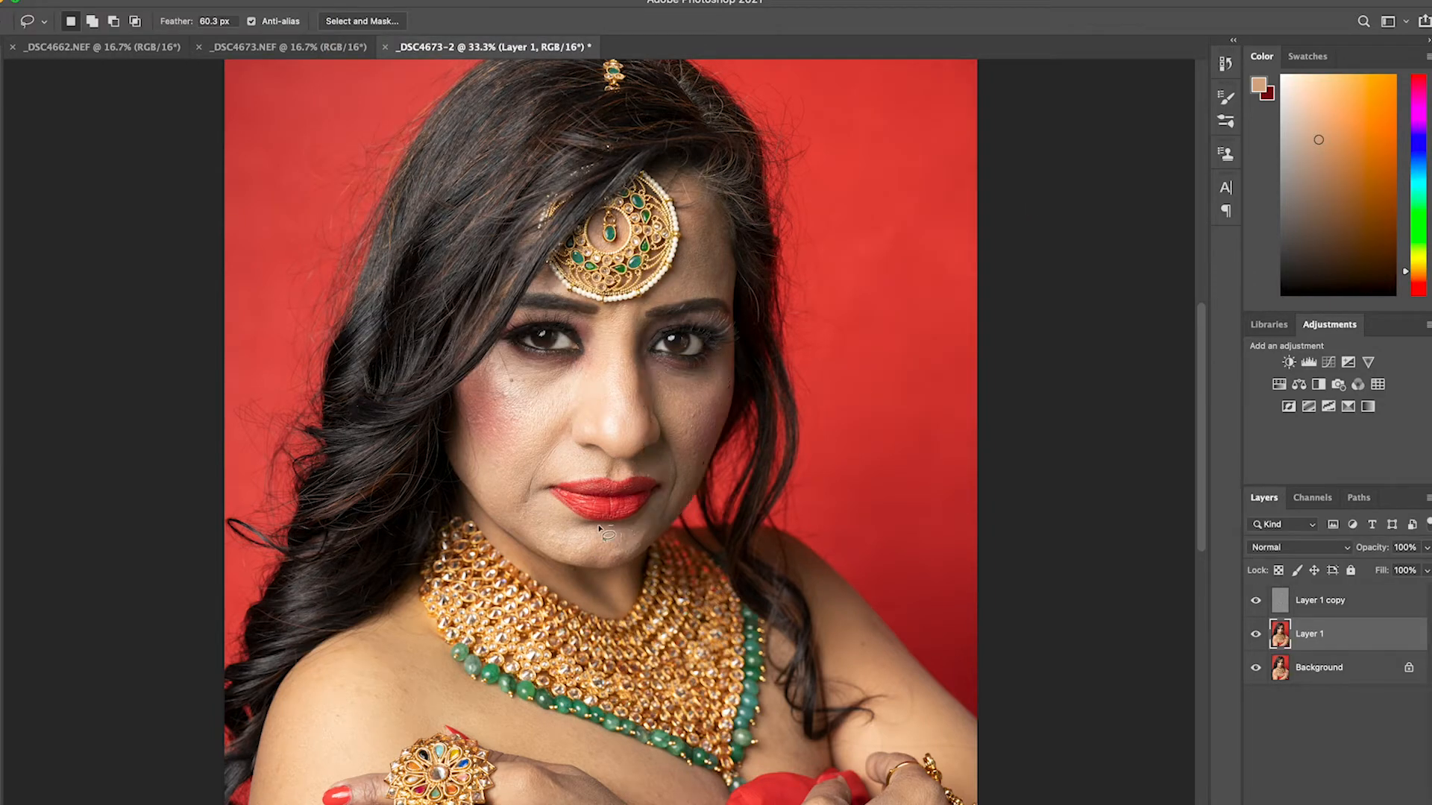
# Lasso the lower brightly lit cheek and chin below the lips, smooth it with a 24.7-pixel Gaussian Blur, and deselect
pyautogui.moveTo(483, 483)
pyautogui.mouseDown()
pyautogui.moveTo(496, 525)
pyautogui.moveTo(542, 556)
pyautogui.moveTo(612, 553)
pyautogui.mouseUp()
pyautogui.click(384, 0)
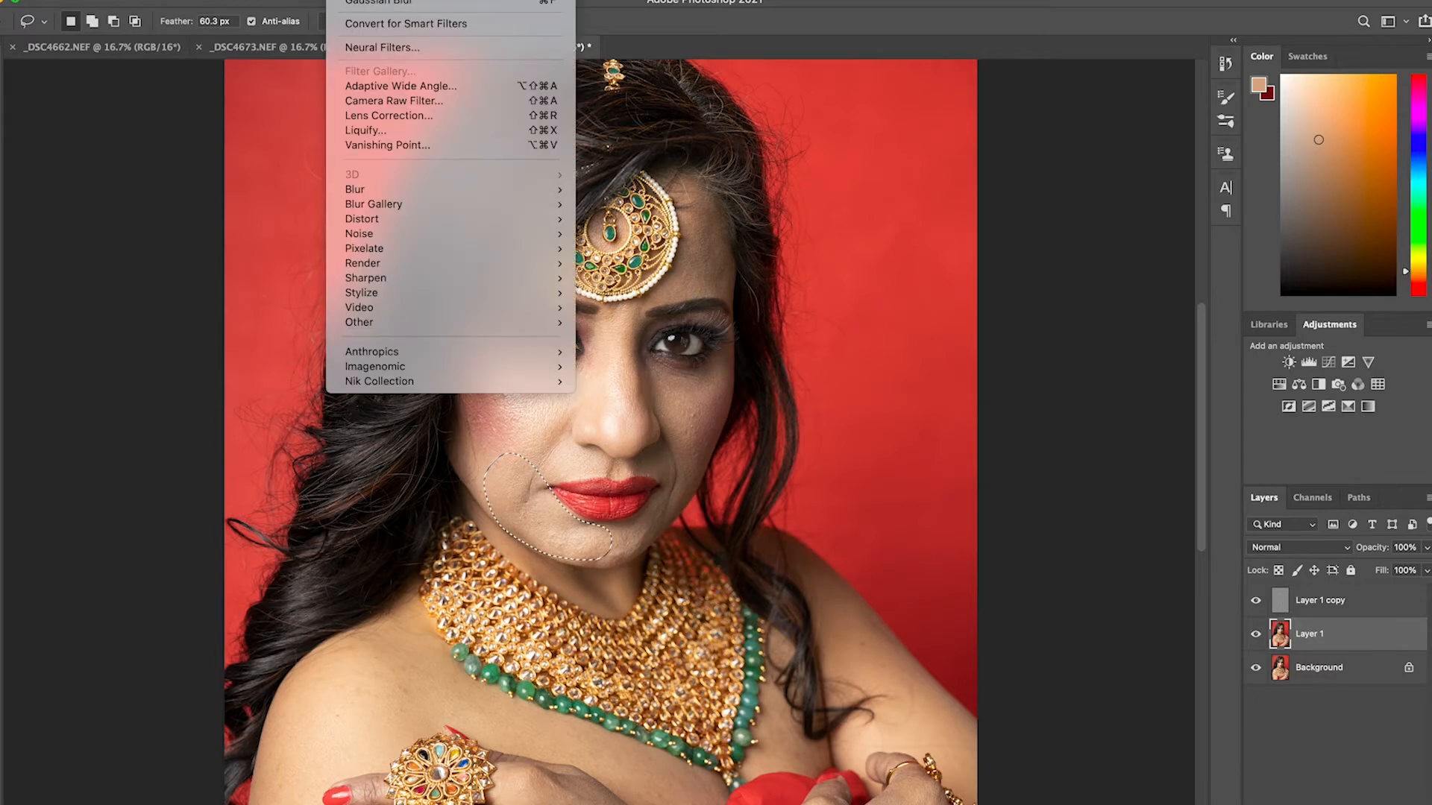
pyautogui.moveTo(441, 189)
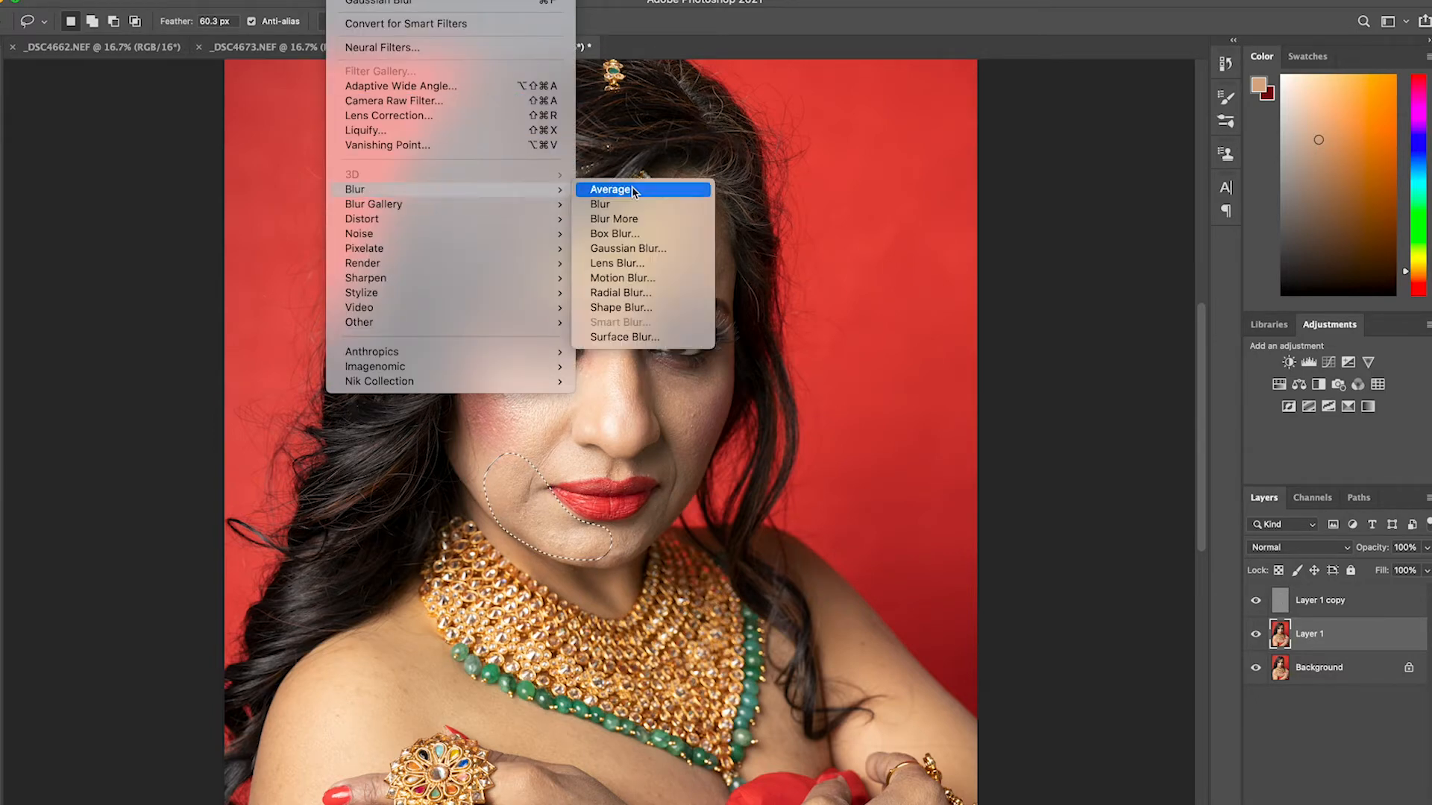
pyautogui.click(675, 249)
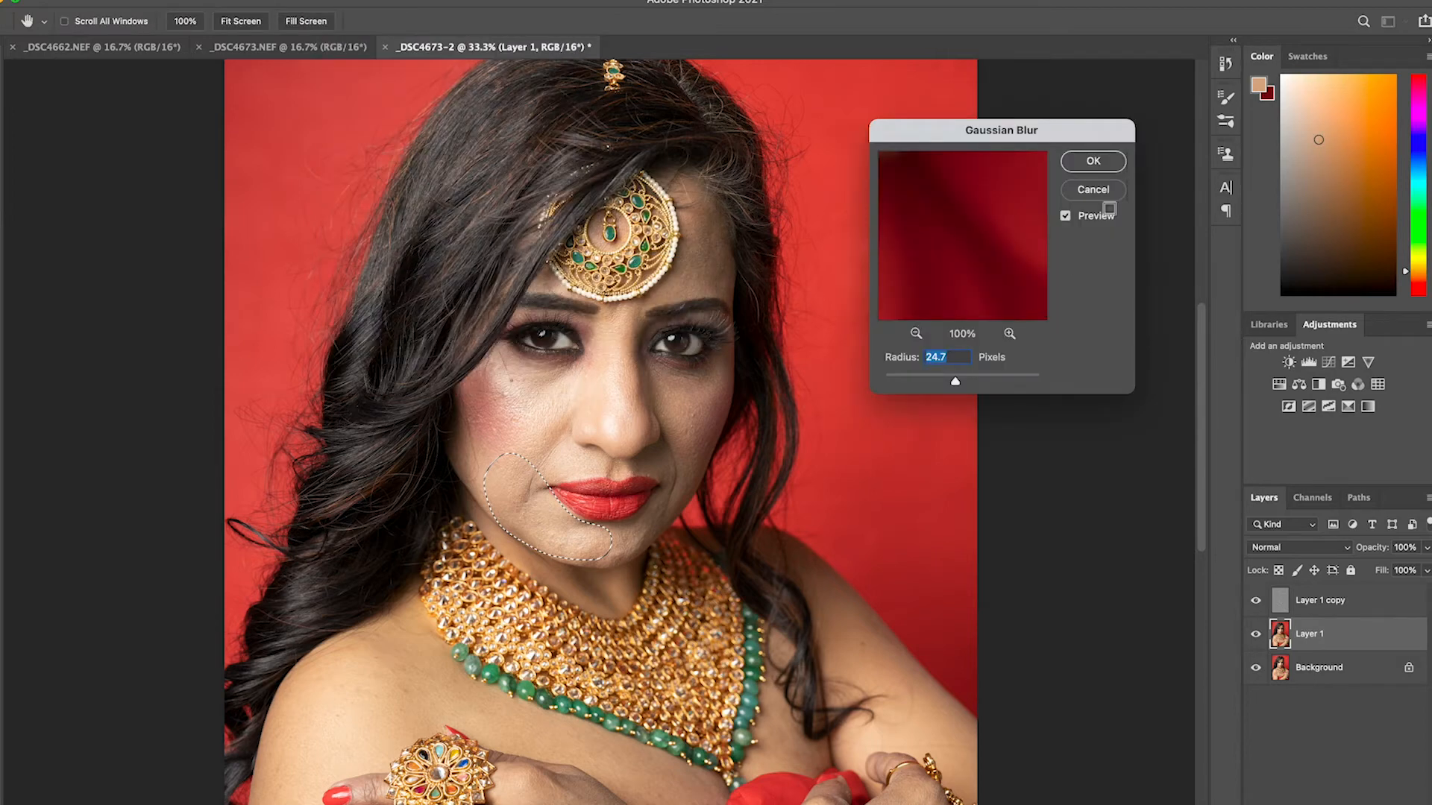
pyautogui.click(1102, 161)
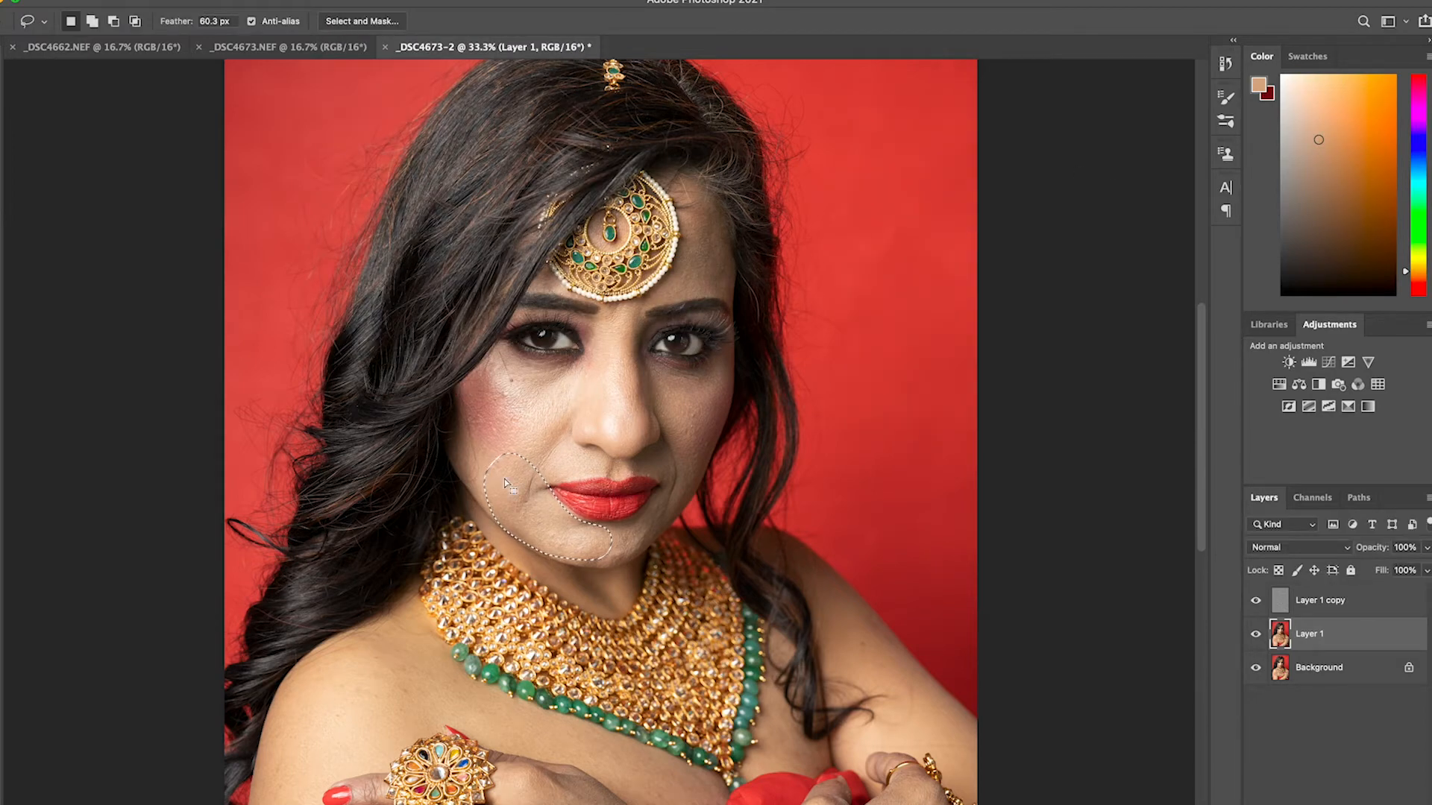
pyautogui.press('super+d')
# Lasso the shoulder, the chest below the necklace and the back of the ringed hand, blur them with Gaussian Blur at 24.7 pixels, and deselect
pyautogui.moveTo(627, 621); pyautogui.dragTo(630, 356)
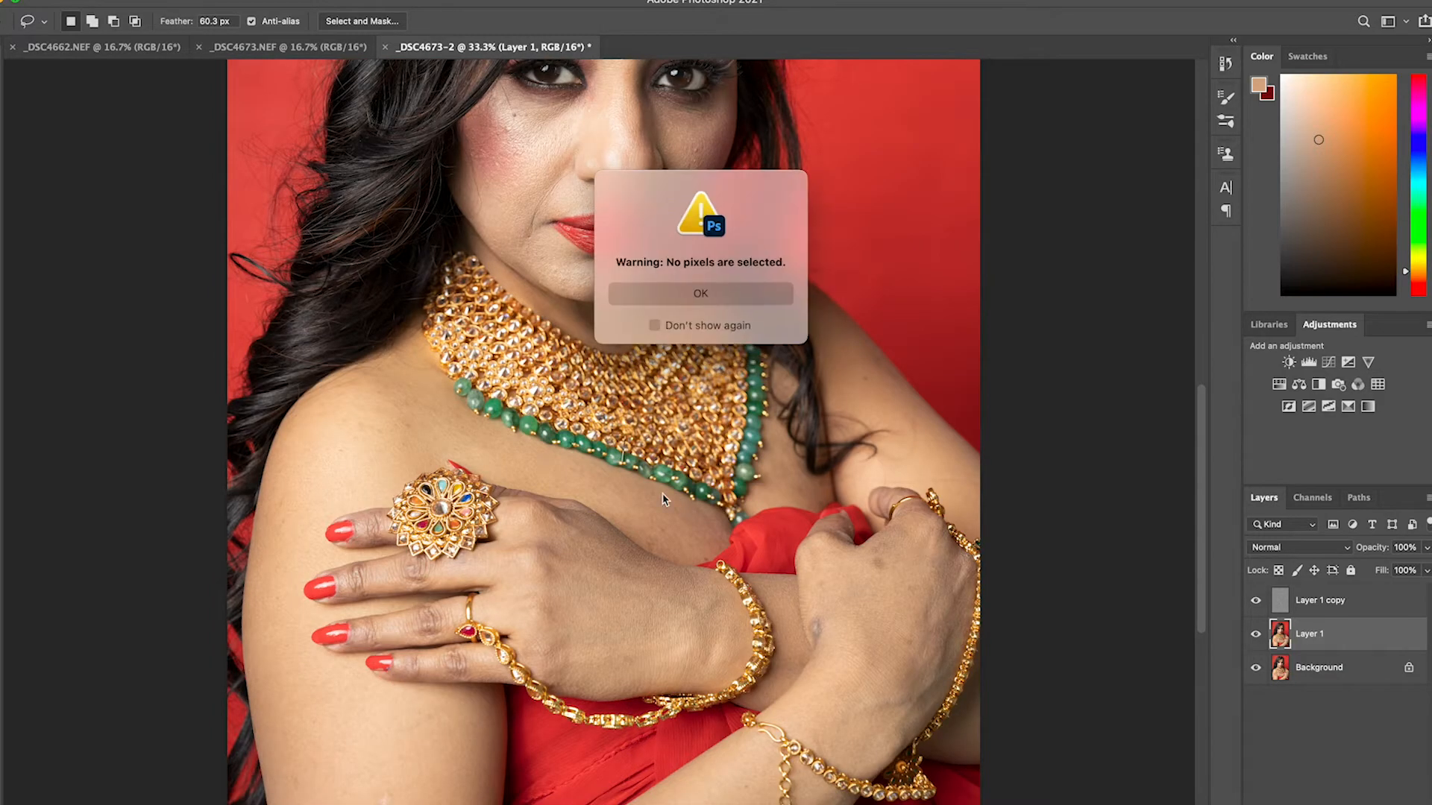
pyautogui.click(669, 292)
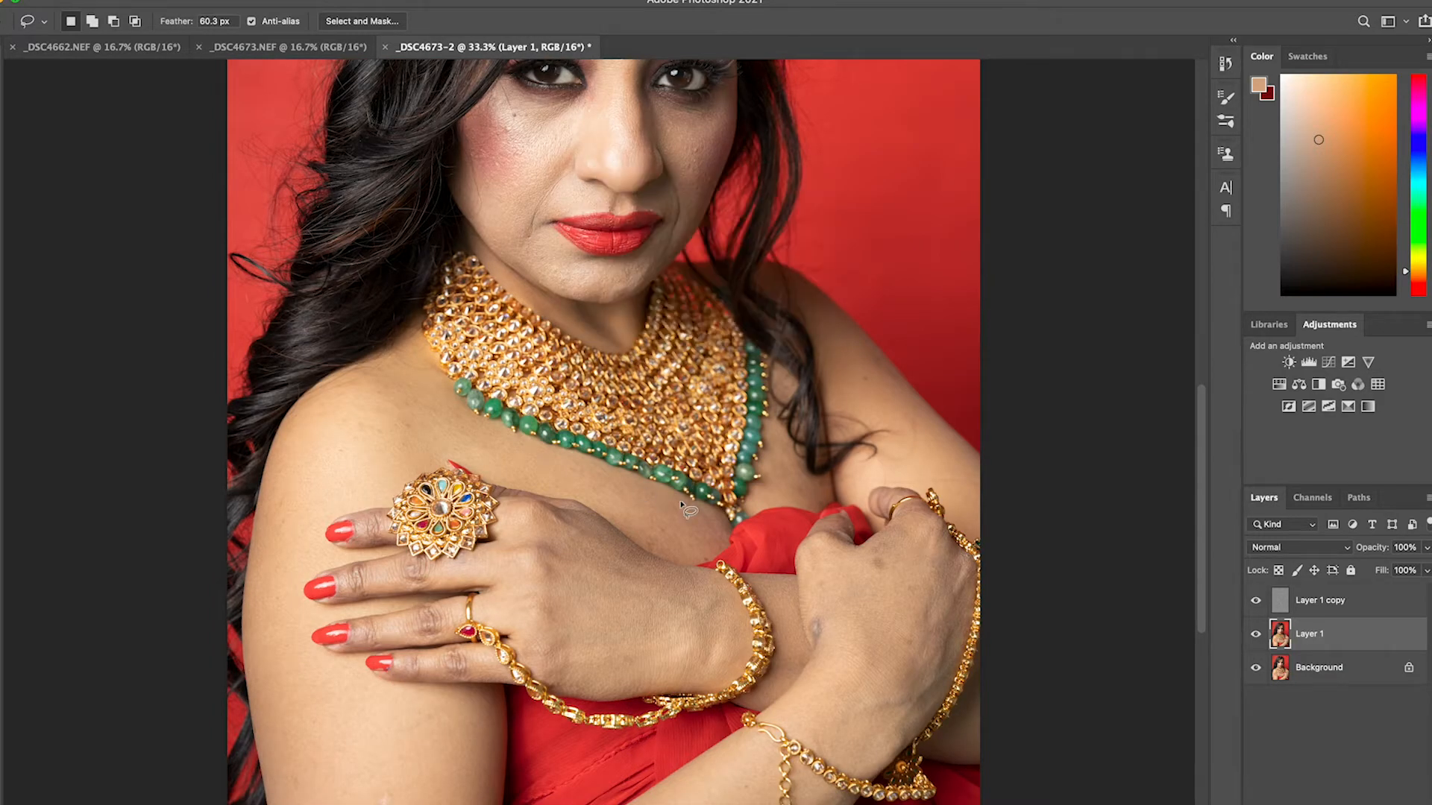
pyautogui.moveTo(557, 463)
pyautogui.mouseDown()
pyautogui.moveTo(425, 375)
pyautogui.moveTo(378, 385)
pyautogui.moveTo(279, 461)
pyautogui.moveTo(298, 488)
pyautogui.moveTo(444, 464)
pyautogui.mouseUp()
pyautogui.moveTo(522, 514)
pyautogui.mouseDown()
pyautogui.moveTo(507, 566)
pyautogui.moveTo(533, 637)
pyautogui.moveTo(603, 680)
pyautogui.moveTo(696, 673)
pyautogui.mouseUp()
pyautogui.moveTo(722, 614)
pyautogui.mouseDown()
pyautogui.moveTo(685, 555)
pyautogui.moveTo(700, 532)
pyautogui.mouseUp()
pyautogui.click(351, 1)
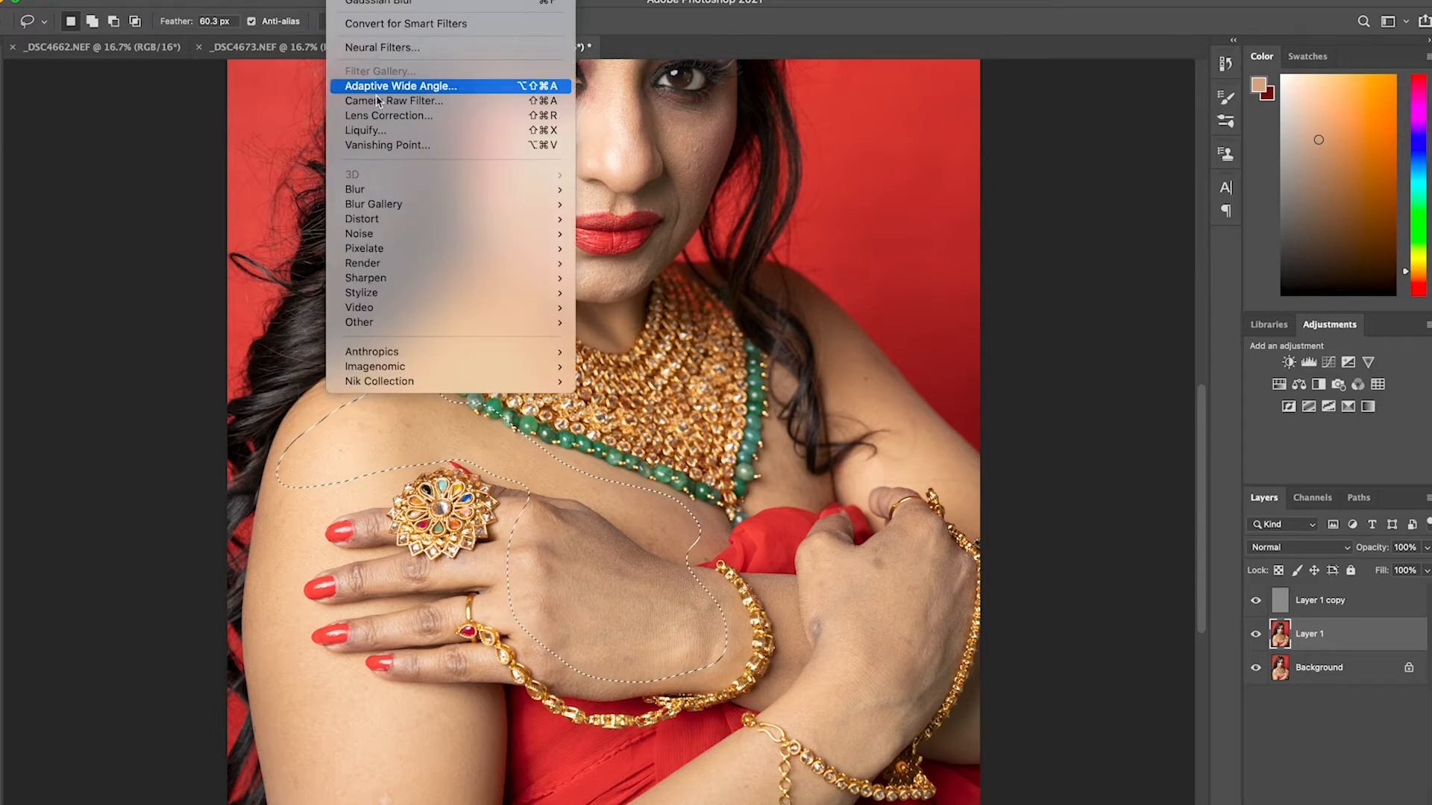
pyautogui.moveTo(378, 202)
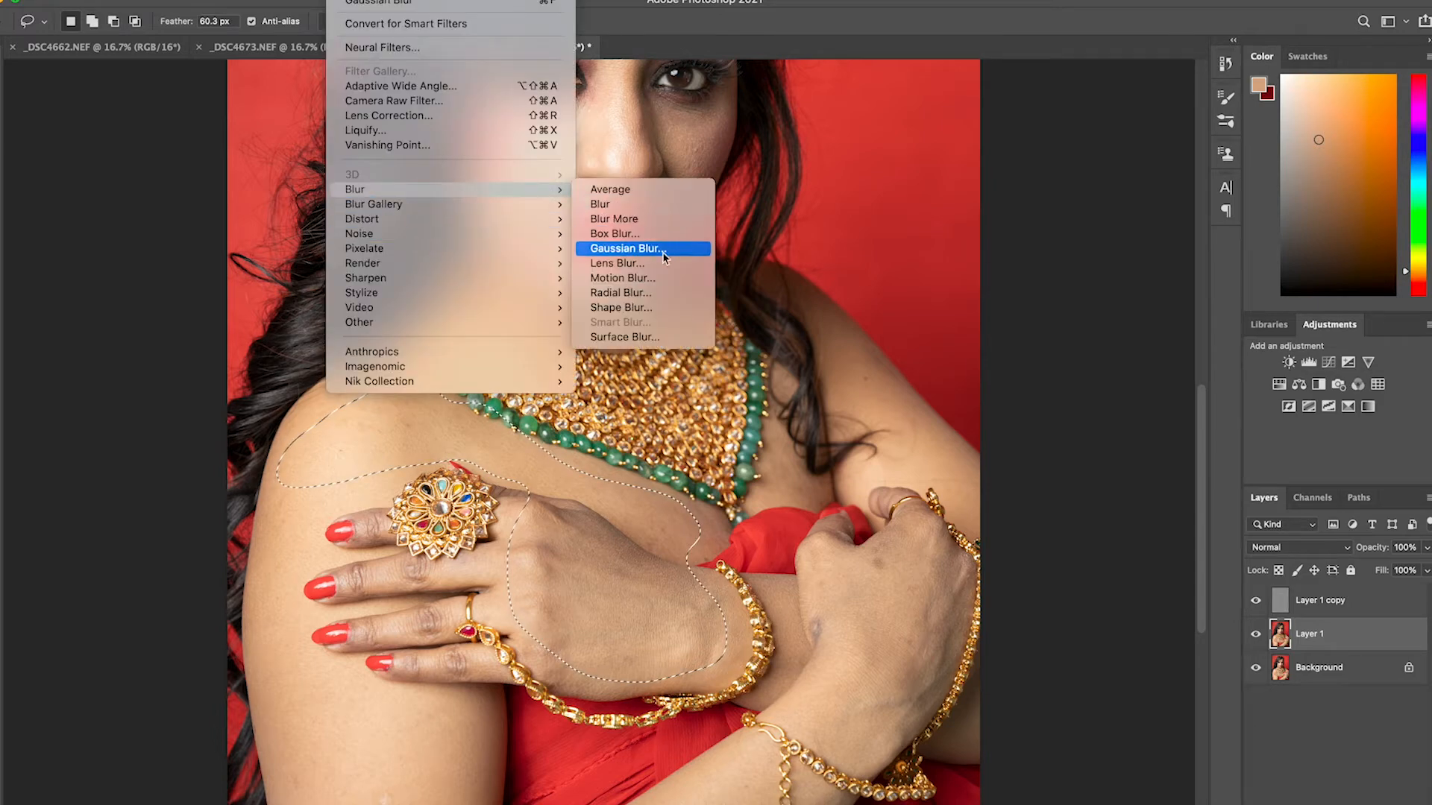
pyautogui.click(671, 249)
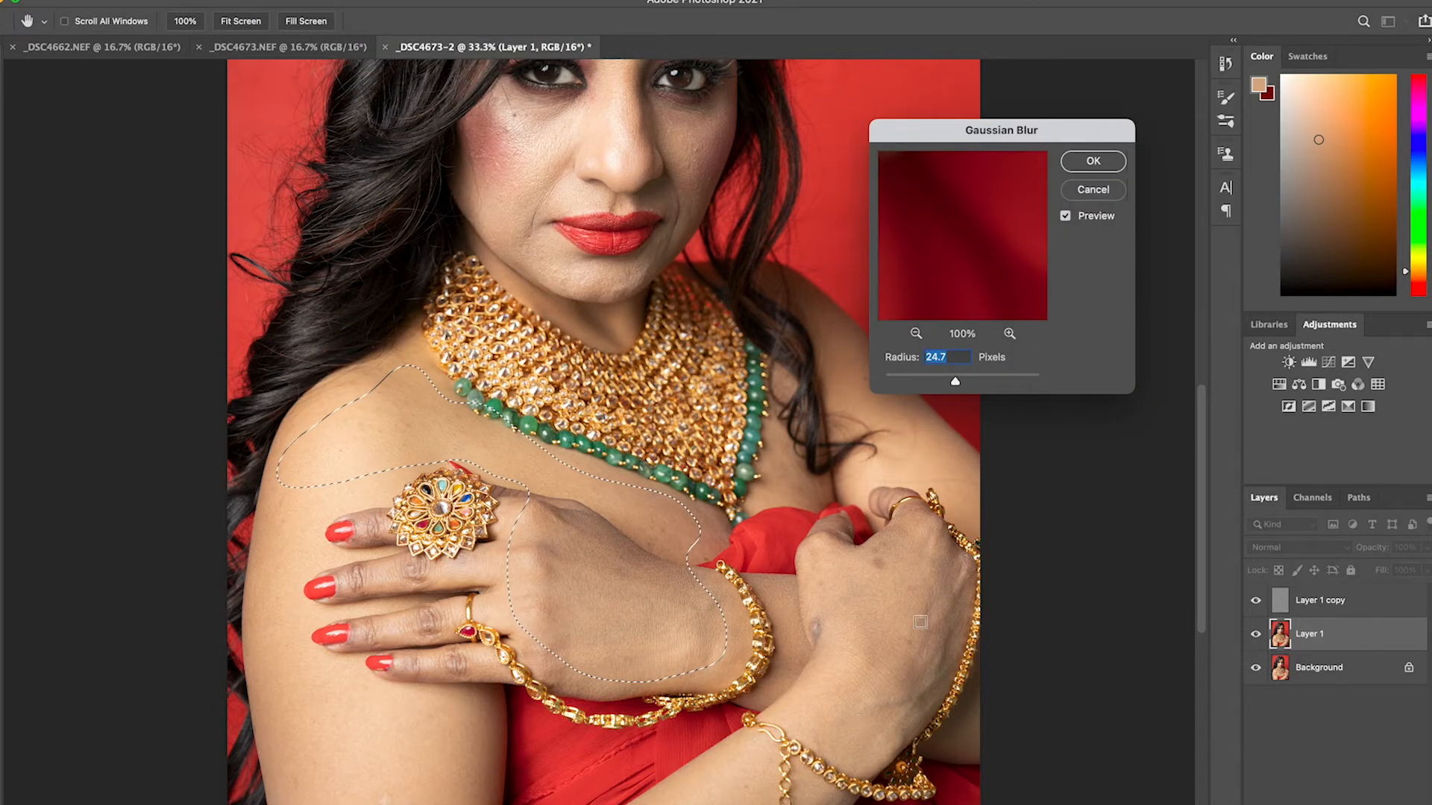
pyautogui.click(1093, 160)
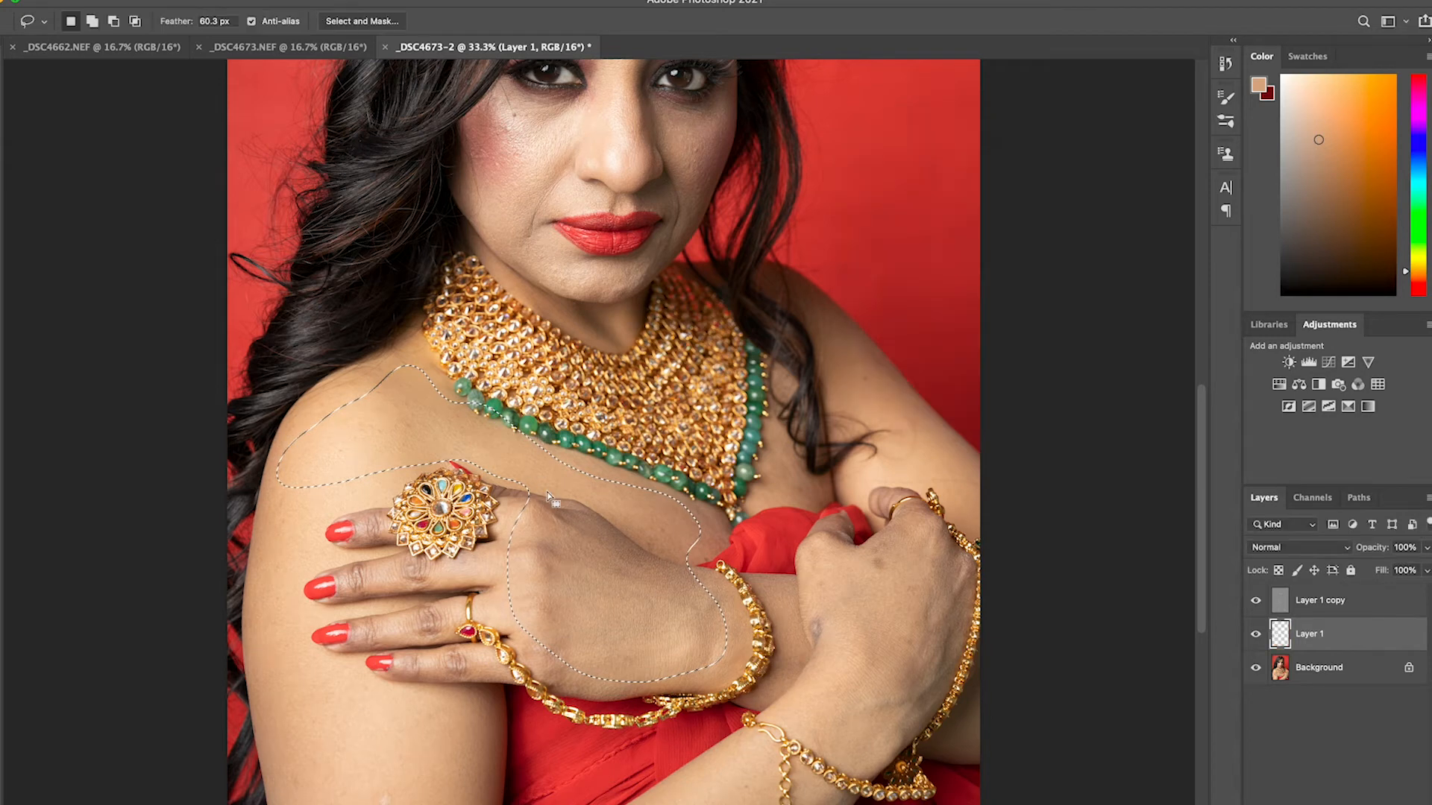
pyautogui.press('super+d')
# Lasso the back of the other hand inside its bracelet chain and smooth it with a 24.7-pixel Gaussian Blur
pyautogui.moveTo(599, 616); pyautogui.dragTo(588, 514)
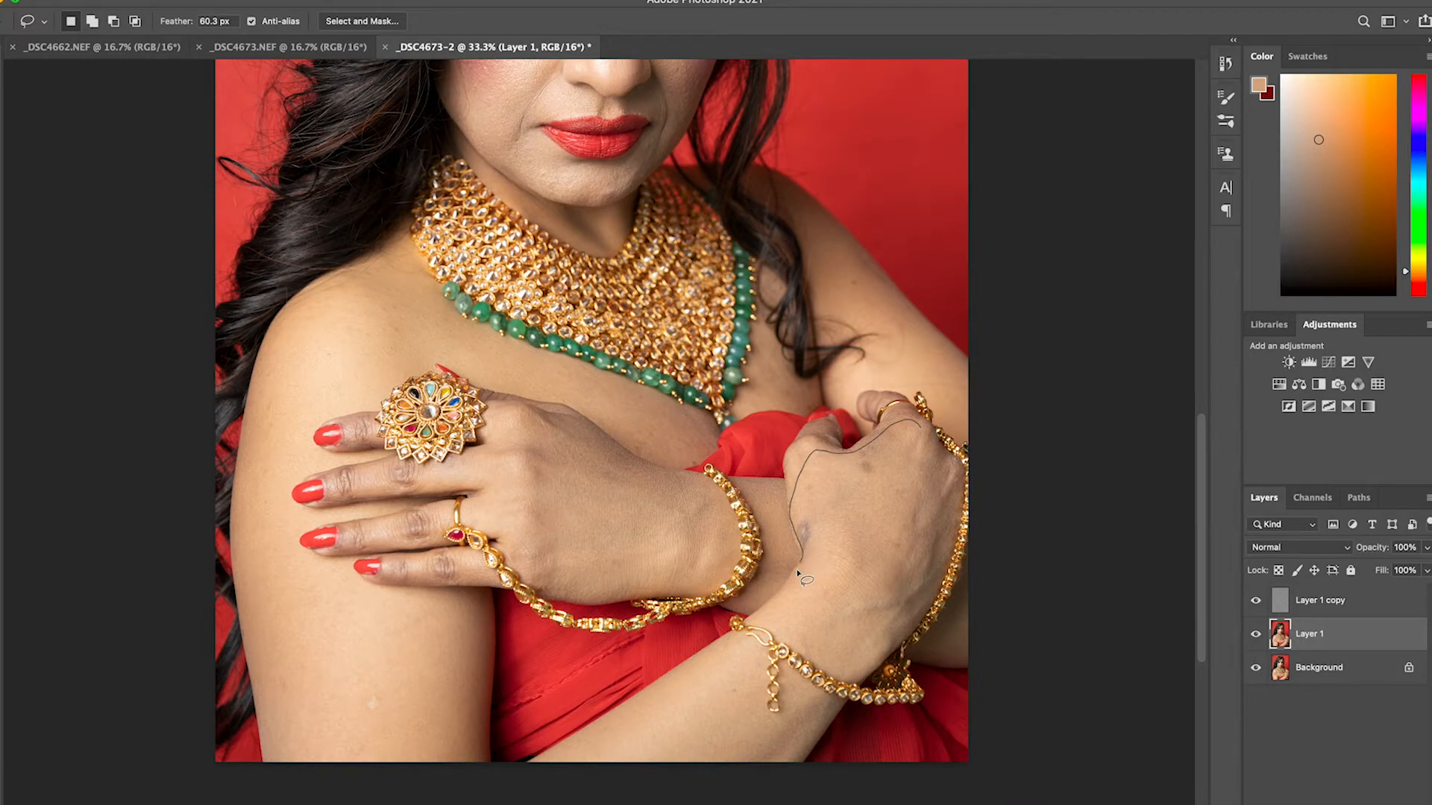
pyautogui.moveTo(823, 638)
pyautogui.mouseDown()
pyautogui.moveTo(868, 639)
pyautogui.moveTo(920, 590)
pyautogui.moveTo(944, 520)
pyautogui.moveTo(921, 427)
pyautogui.mouseUp()
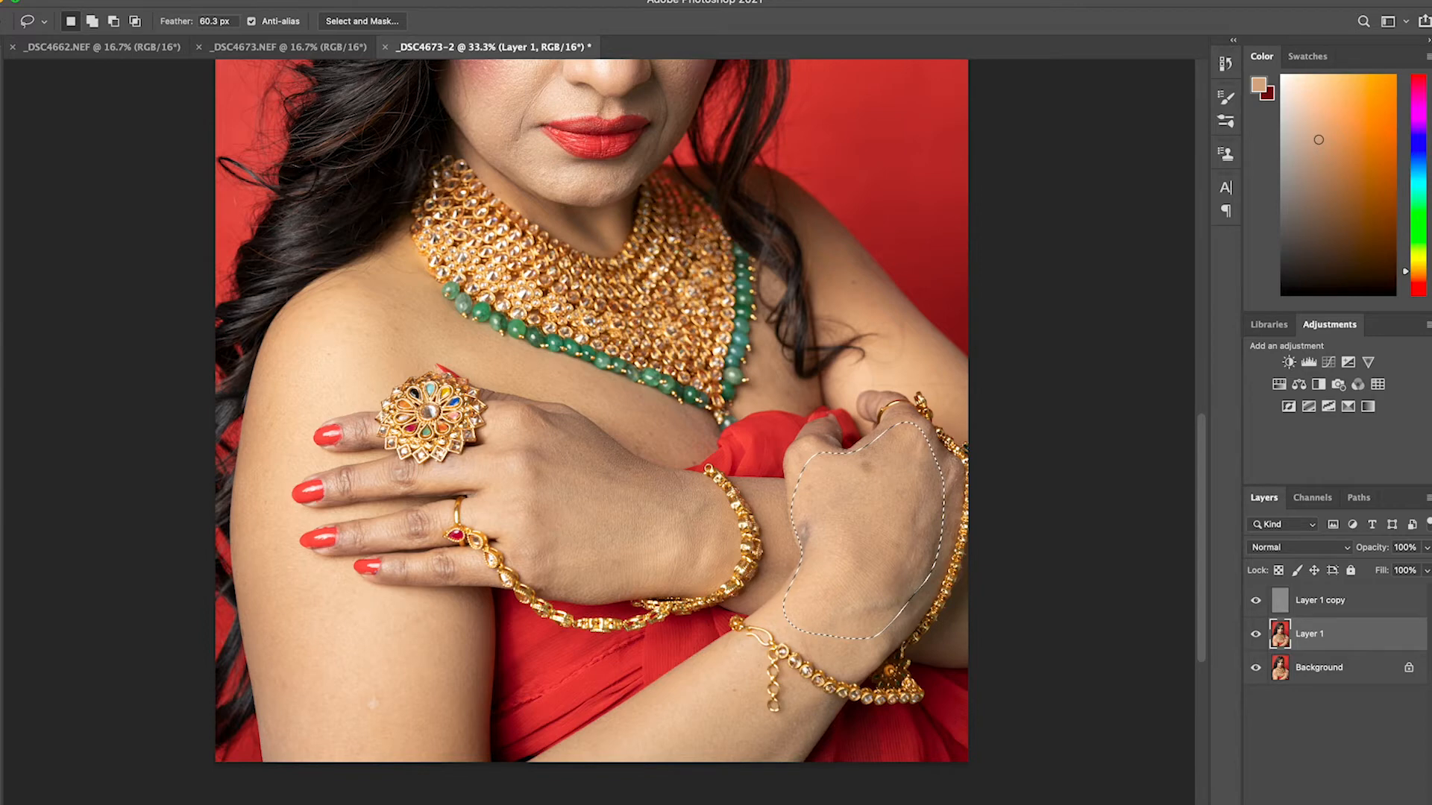
pyautogui.click(345, 0)
pyautogui.moveTo(354, 190)
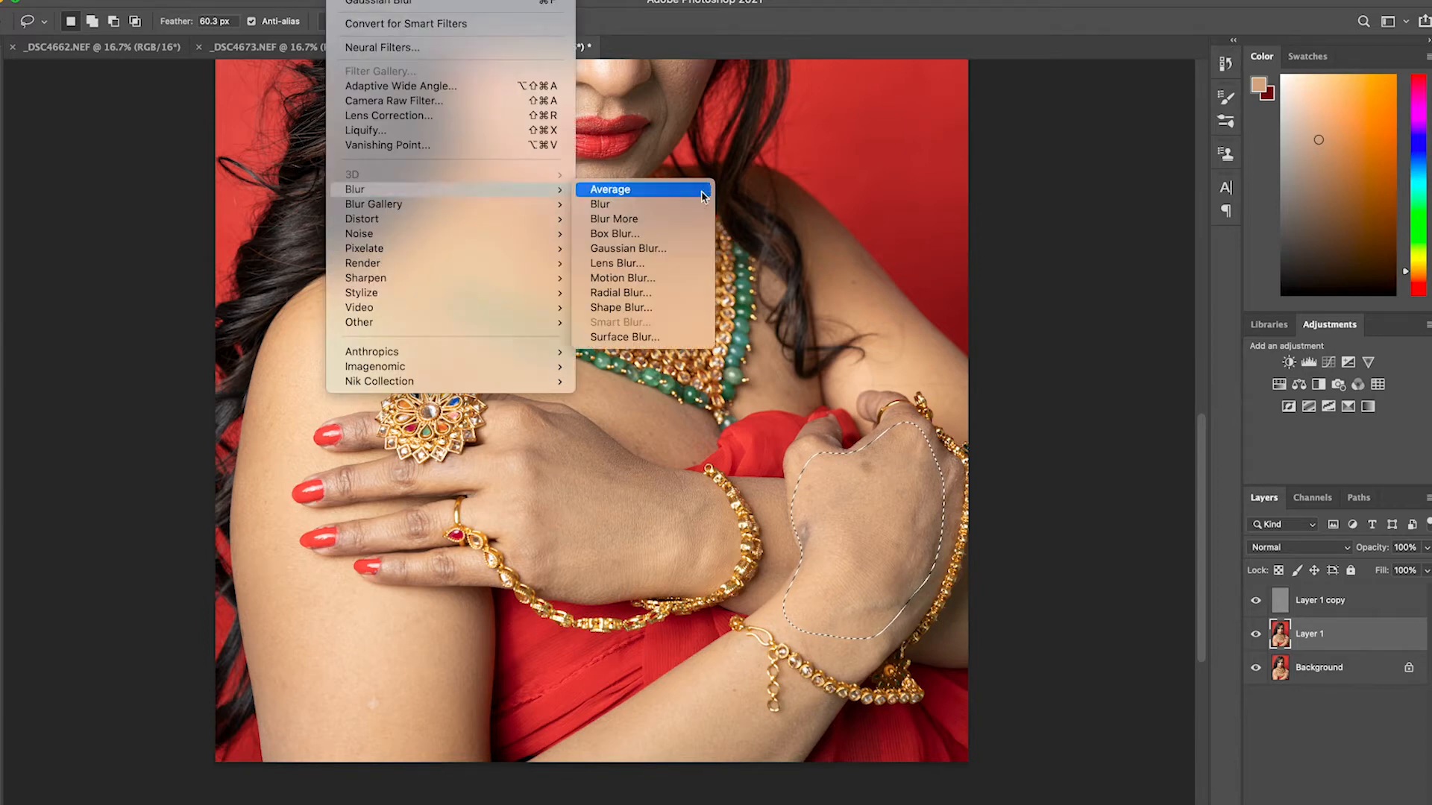
pyautogui.click(669, 250)
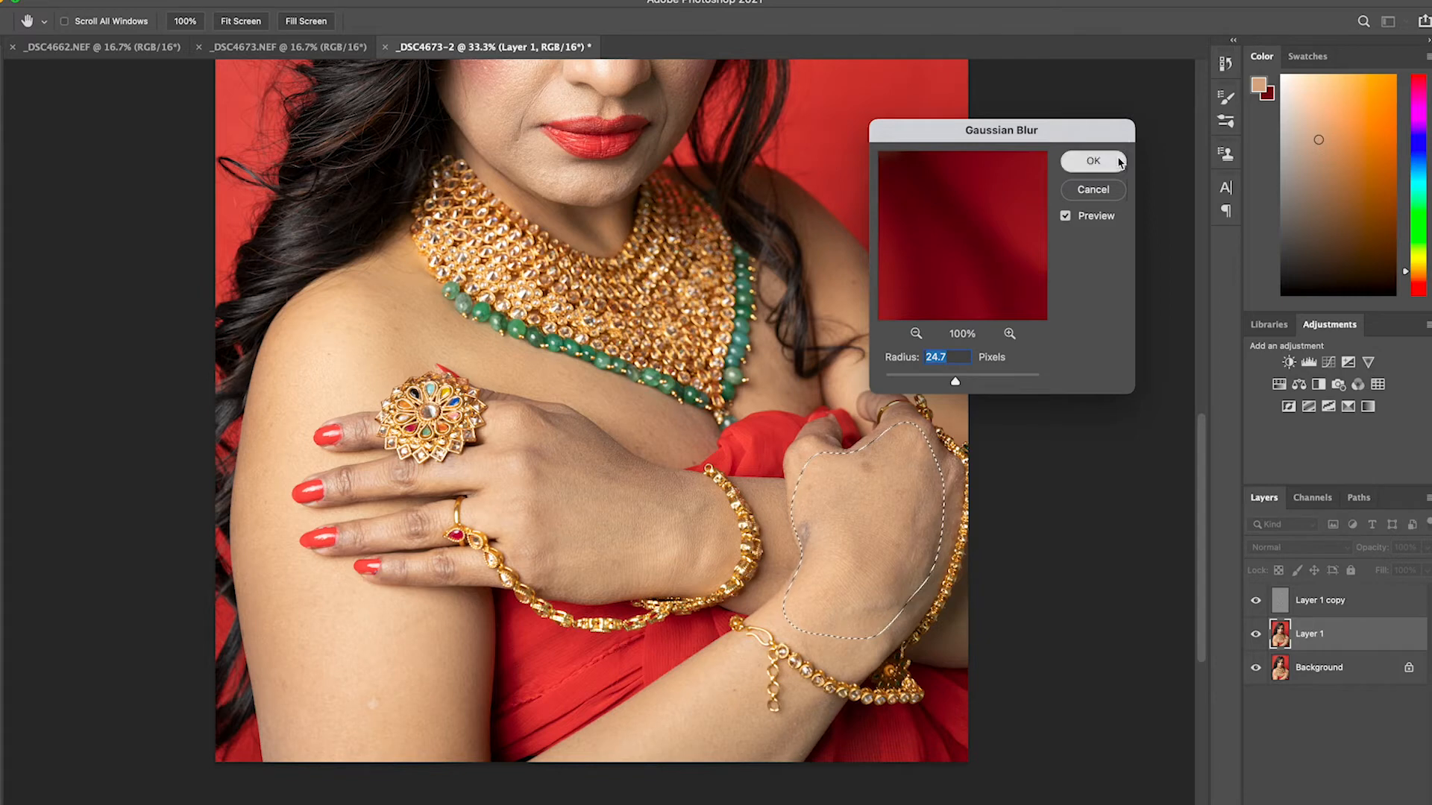
pyautogui.press('Return')
# Lasso the forearm skin below the bracelet at the image's lower edge and apply Gaussian Blur to it
pyautogui.press('l')
pyautogui.moveTo(737, 639)
pyautogui.mouseDown()
pyautogui.moveTo(708, 671)
pyautogui.moveTo(554, 763)
pyautogui.moveTo(692, 789)
pyautogui.moveTo(764, 780)
pyautogui.moveTo(783, 744)
pyautogui.moveTo(734, 650)
pyautogui.mouseUp()
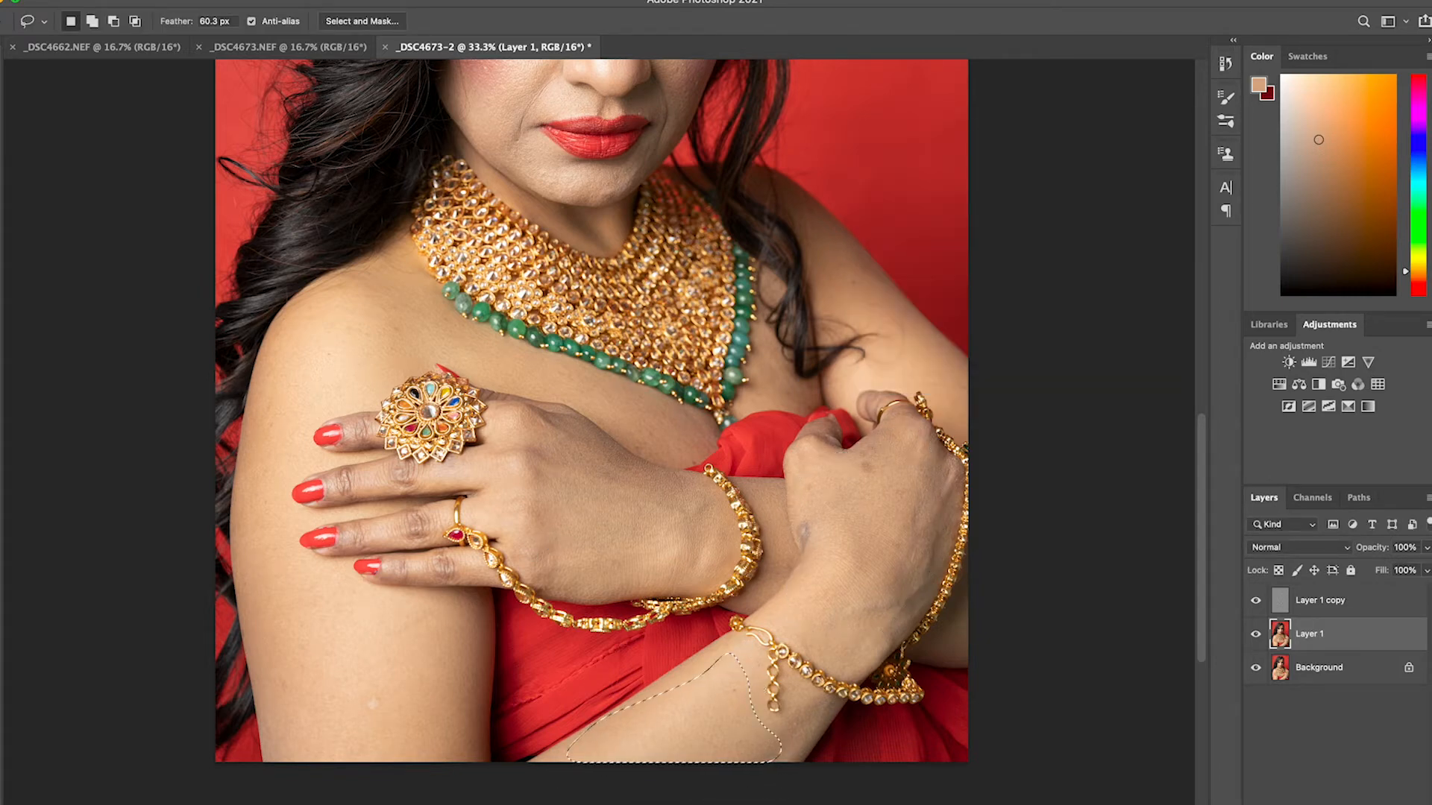
pyautogui.click(343, 0)
pyautogui.moveTo(377, 192)
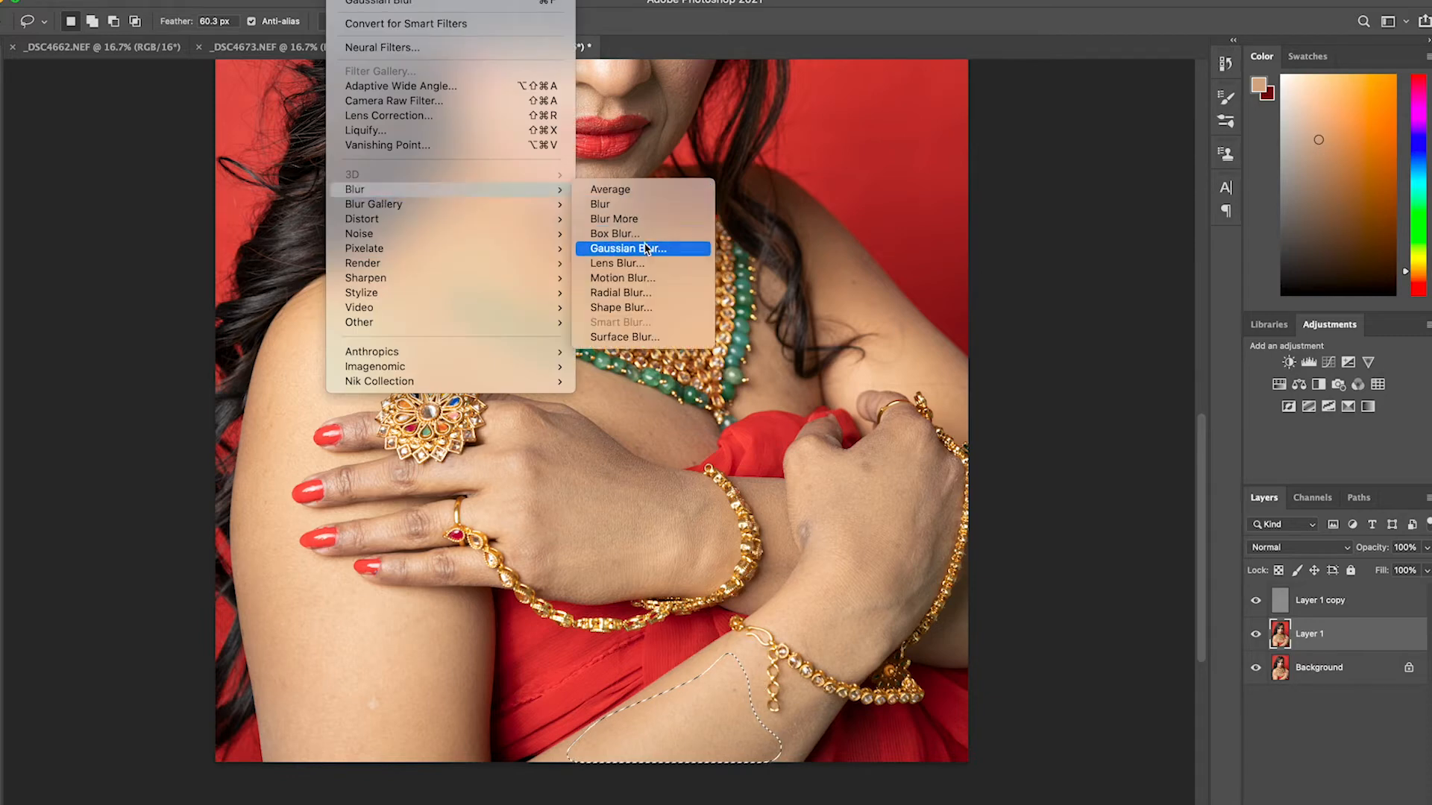
pyautogui.press('Return')
pyautogui.click(1108, 164)
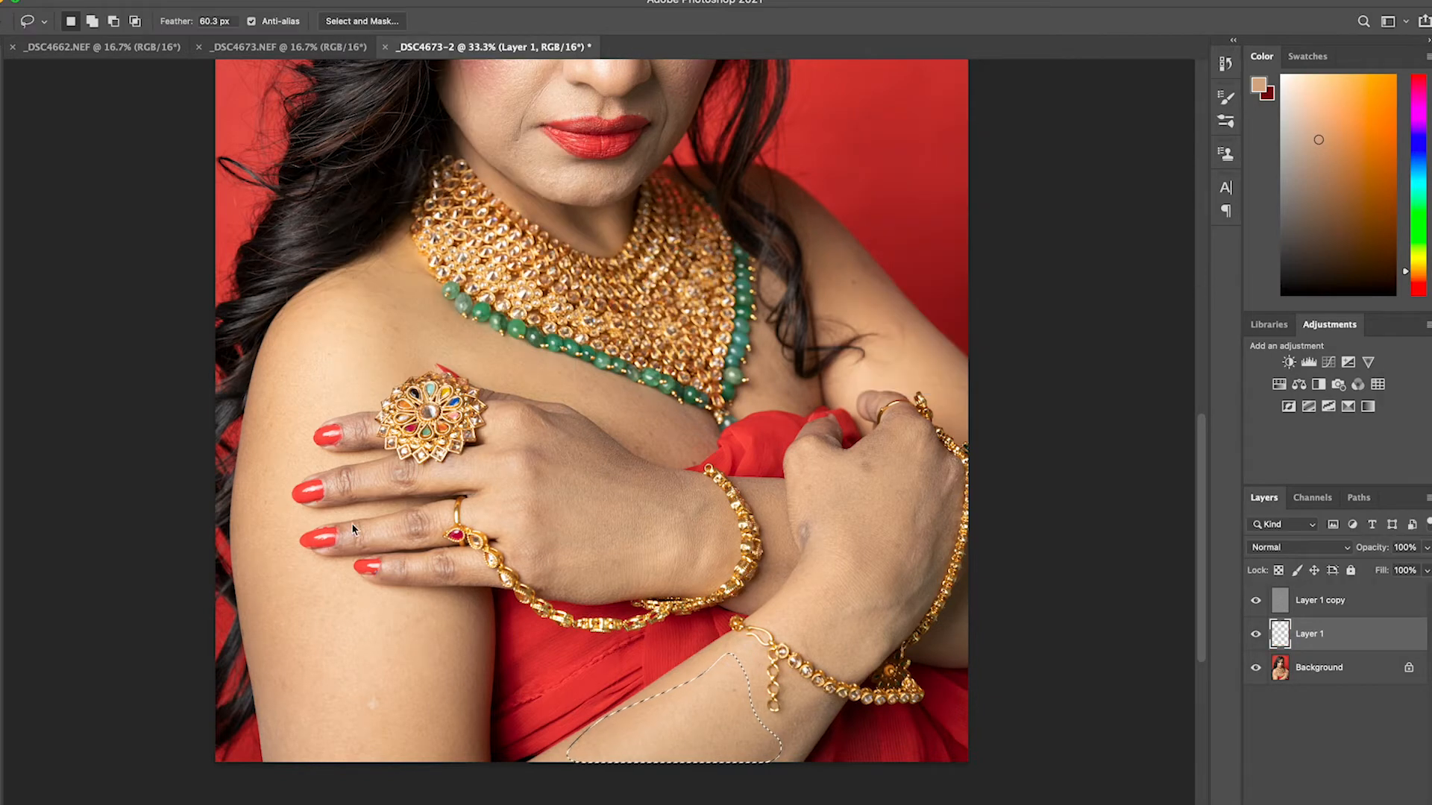
# Lasso the upper arm below the ringed fingers, smooth it with Gaussian Blur, and clear the selection
pyautogui.moveTo(481, 579)
pyautogui.mouseDown()
pyautogui.moveTo(348, 595)
pyautogui.moveTo(290, 561)
pyautogui.moveTo(251, 591)
pyautogui.moveTo(288, 675)
pyautogui.moveTo(287, 757)
pyautogui.moveTo(393, 774)
pyautogui.moveTo(435, 740)
pyautogui.moveTo(470, 625)
pyautogui.moveTo(477, 593)
pyautogui.mouseUp()
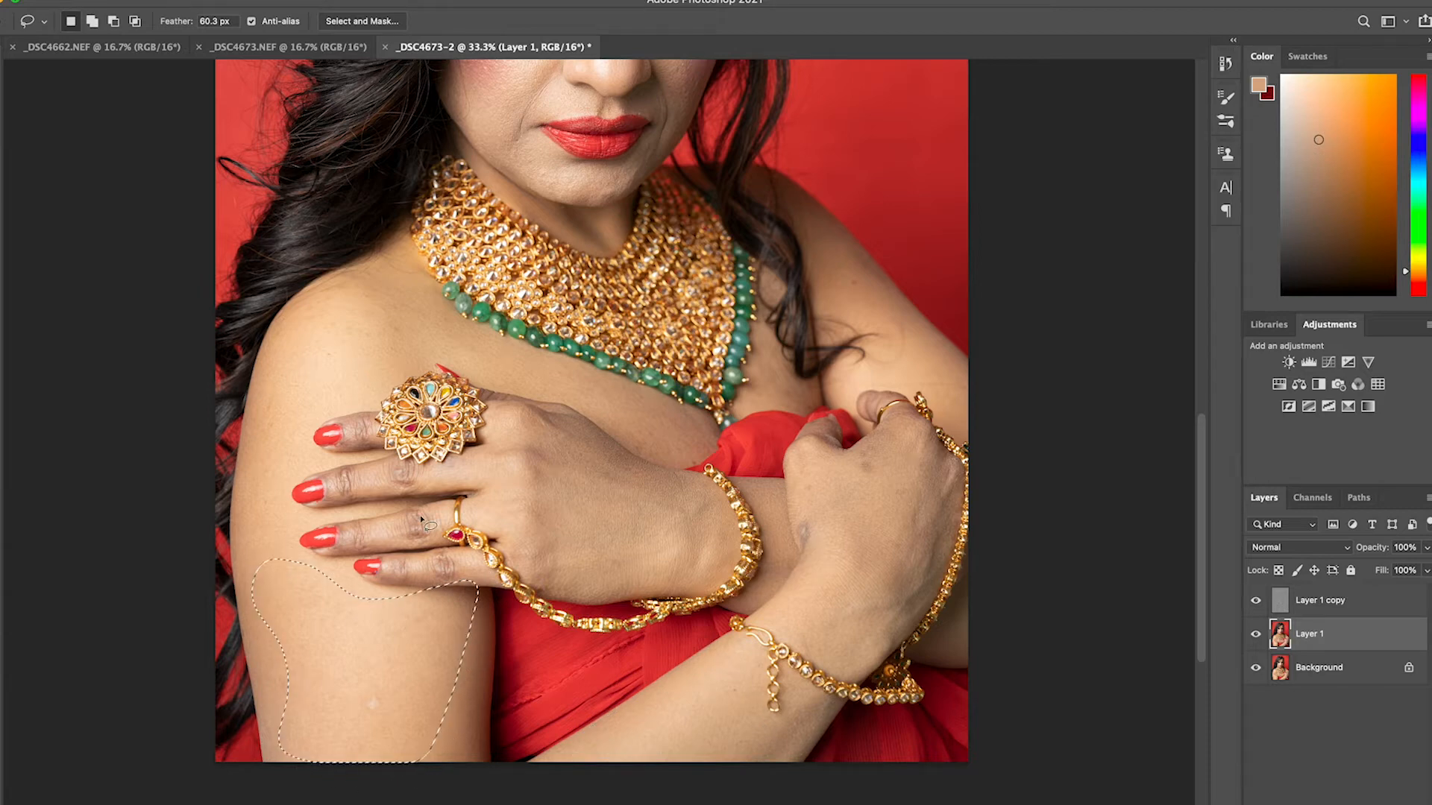
pyautogui.click(347, 1)
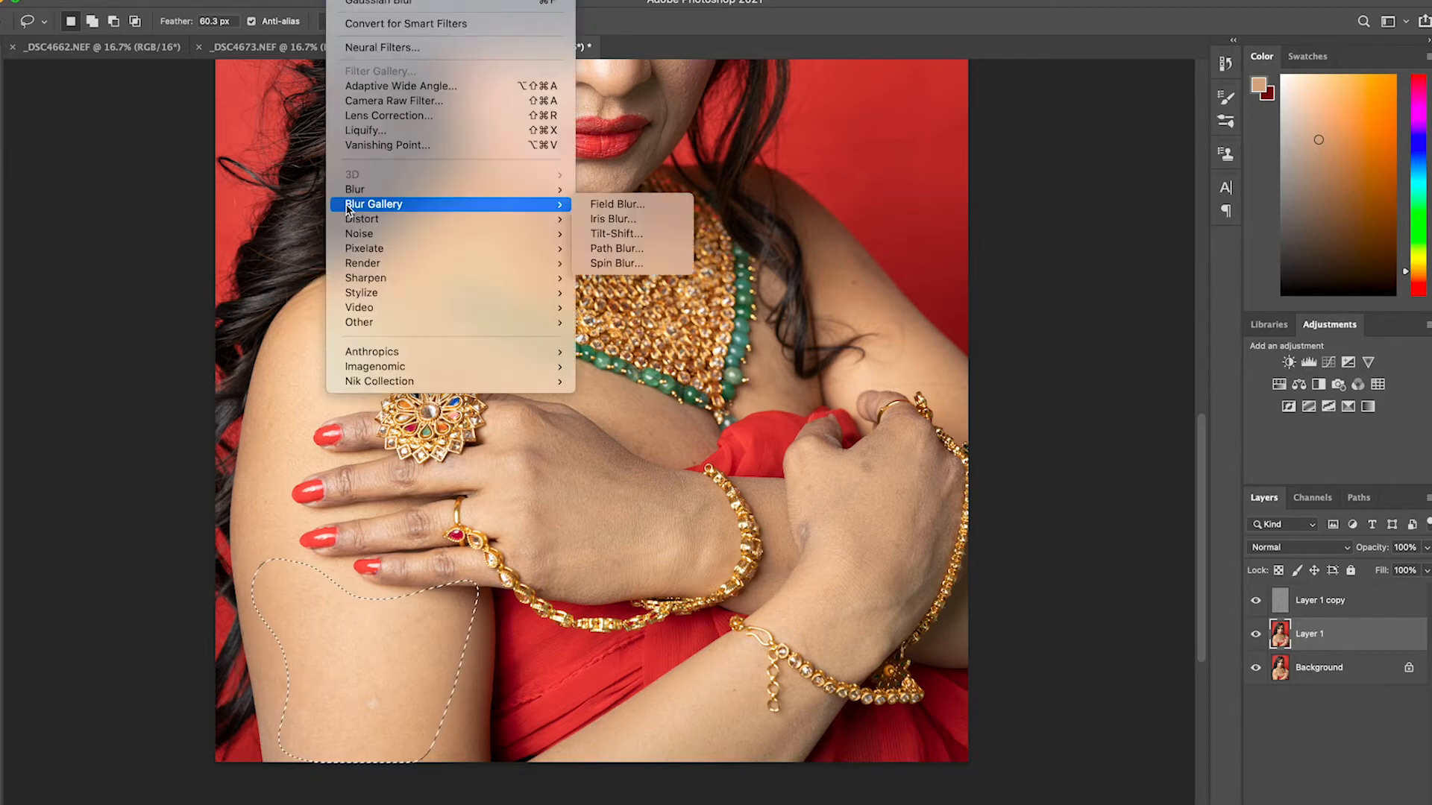
pyautogui.moveTo(354, 191)
pyautogui.click(666, 248)
pyautogui.click(1093, 161)
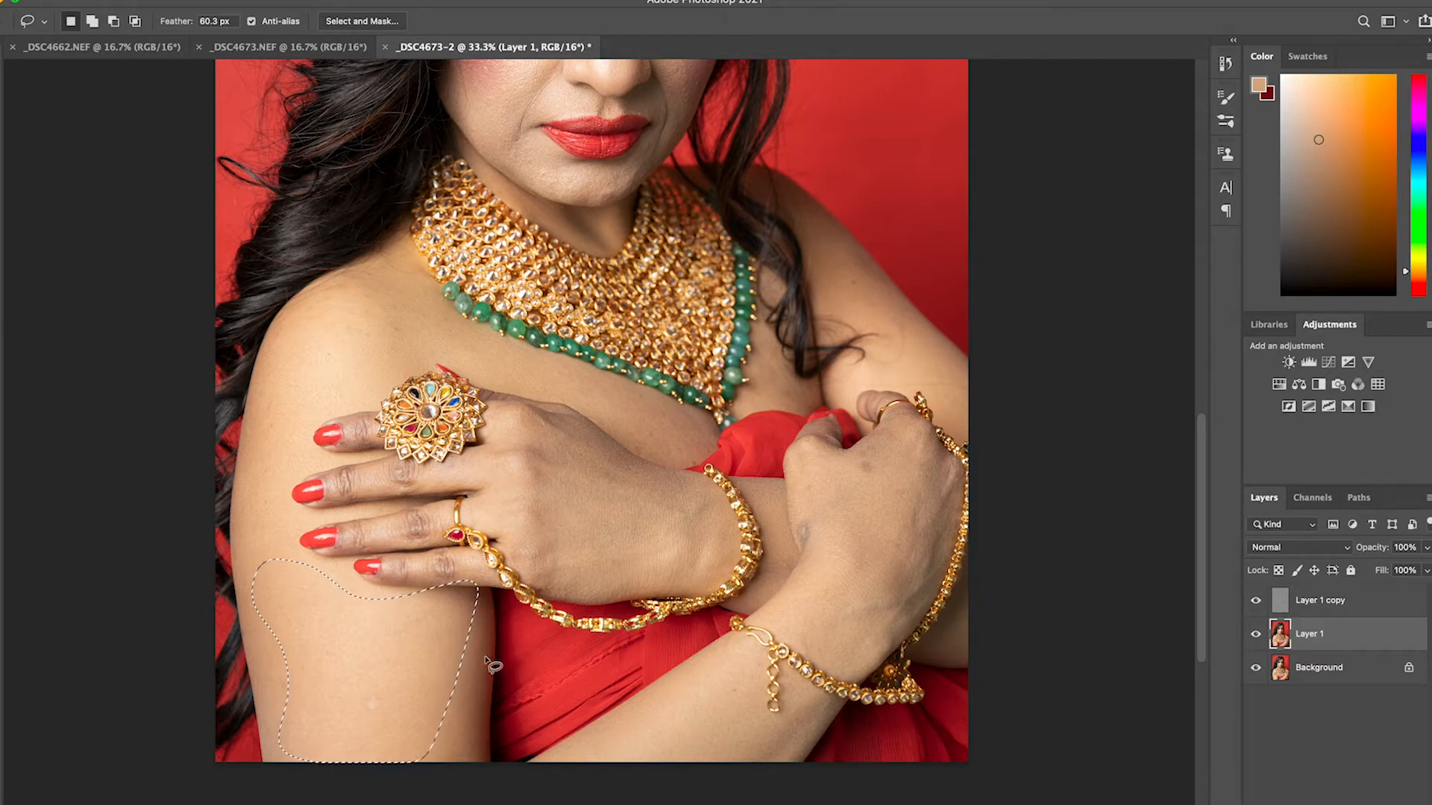
pyautogui.press('super+d')
# Make the Layer 1 copy texture layer active, enlarge the face to 66.7%, and choose the Spot Healing Brush
pyautogui.click(1385, 603)
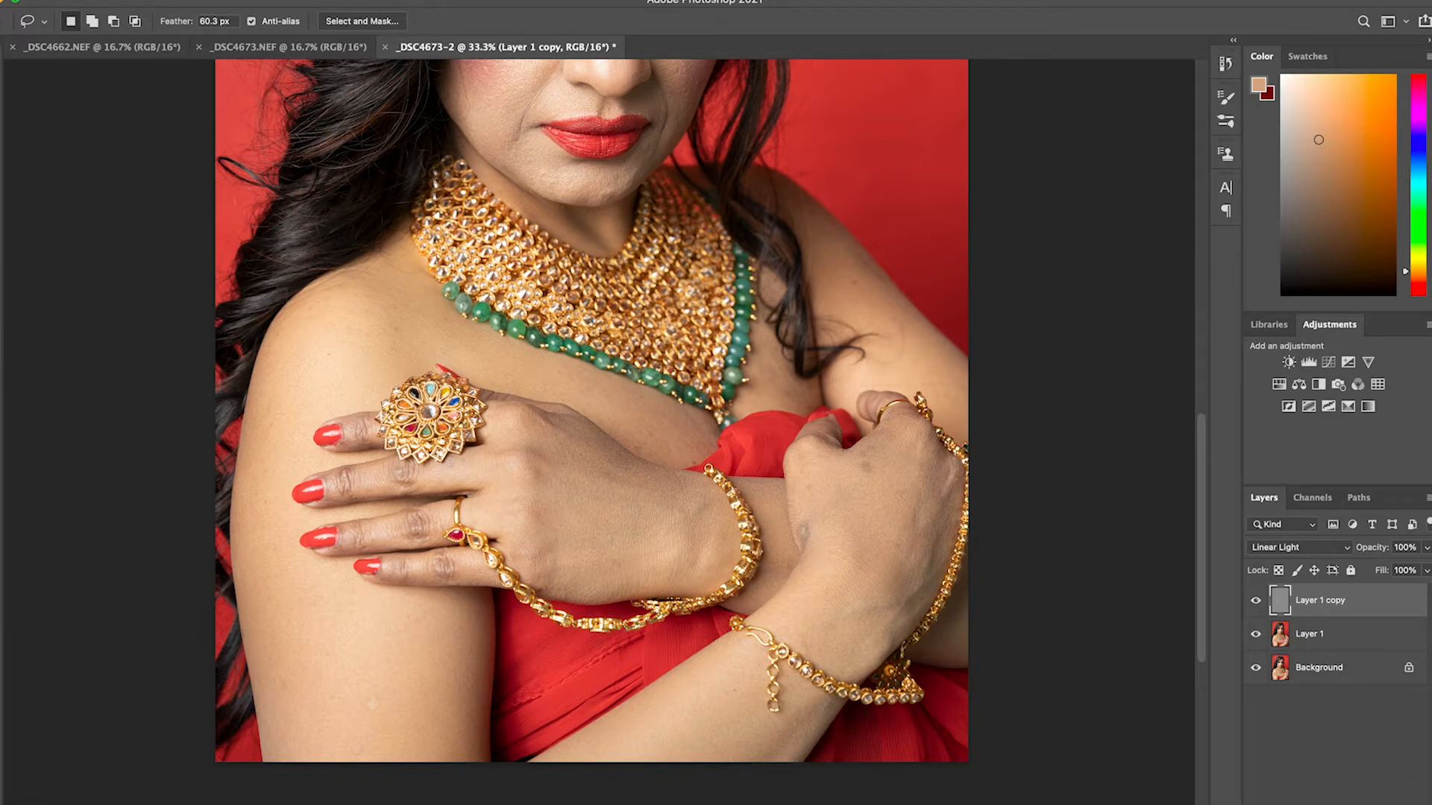
pyautogui.press('z')
pyautogui.click(602, 261)
pyautogui.moveTo(657, 169); pyautogui.dragTo(617, 473)
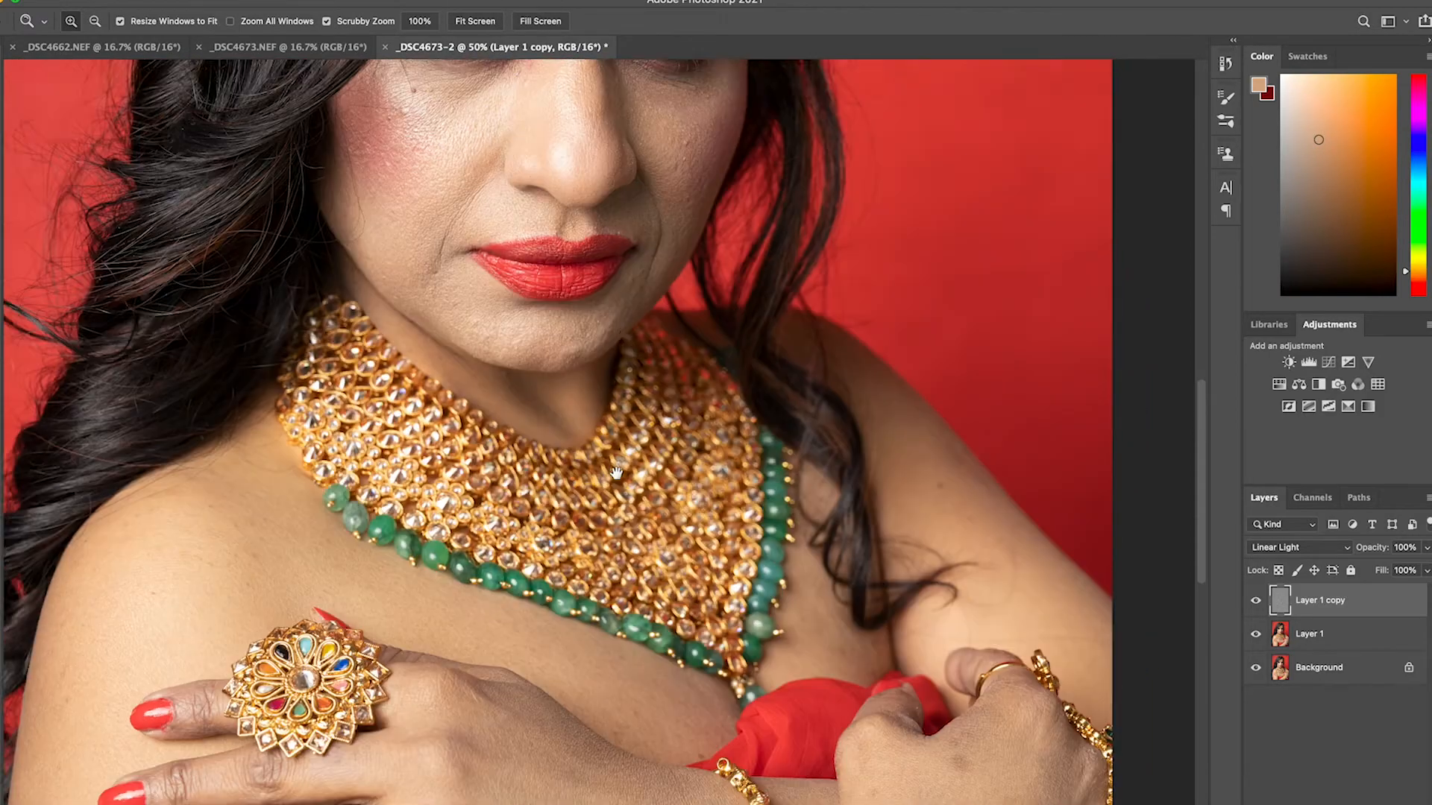
pyautogui.moveTo(582, 235); pyautogui.dragTo(609, 410)
pyautogui.moveTo(566, 364); pyautogui.dragTo(583, 321)
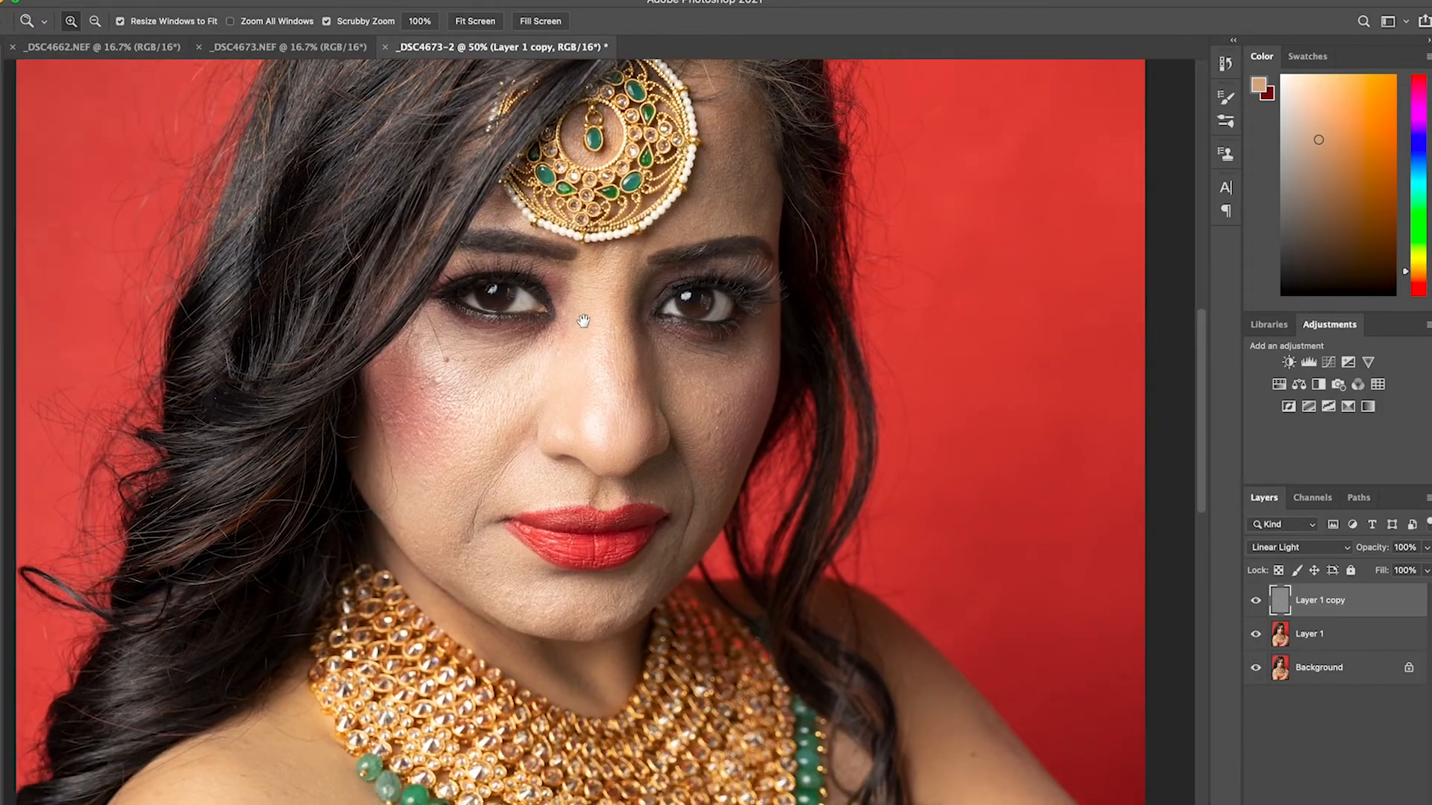
pyautogui.click(480, 394)
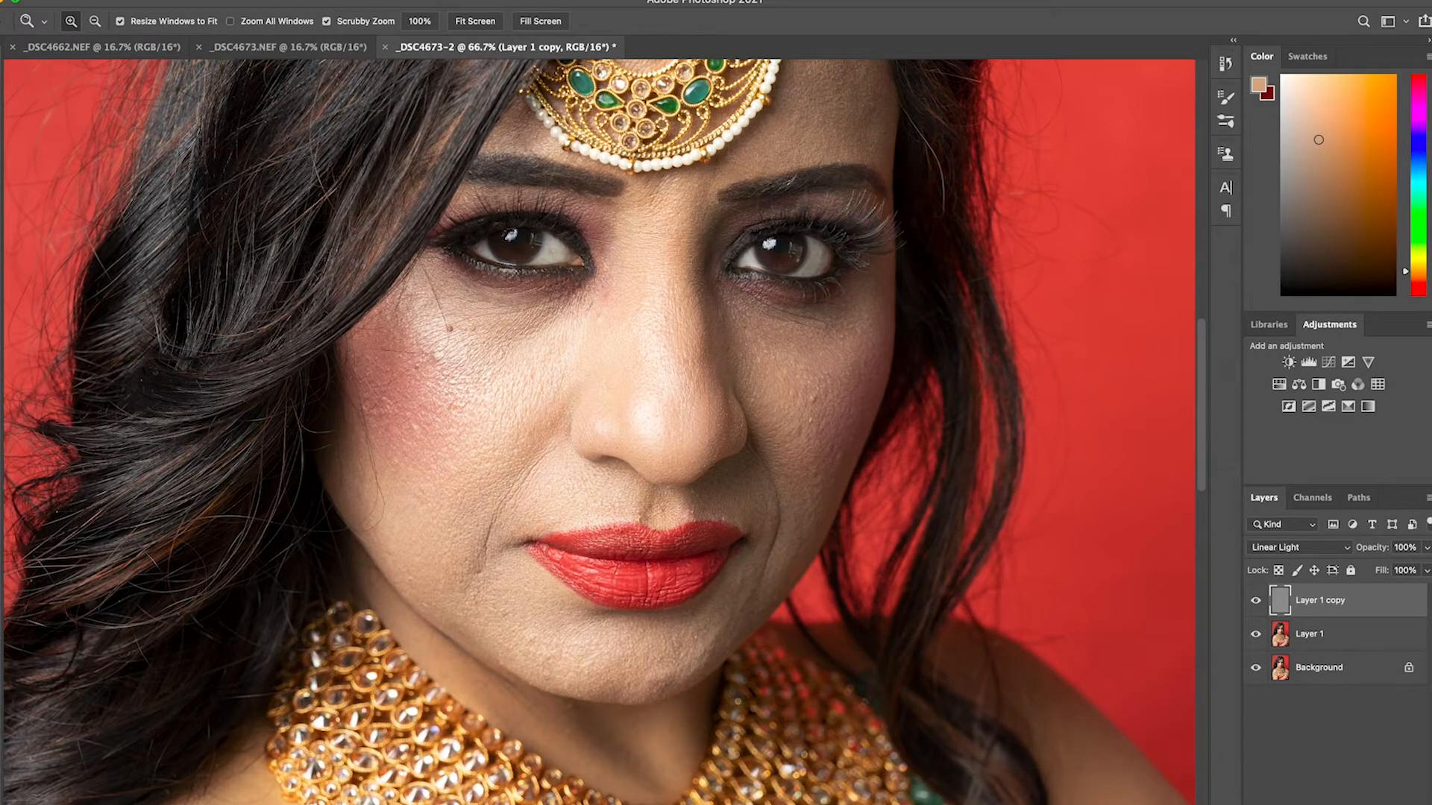
pyautogui.press('j')
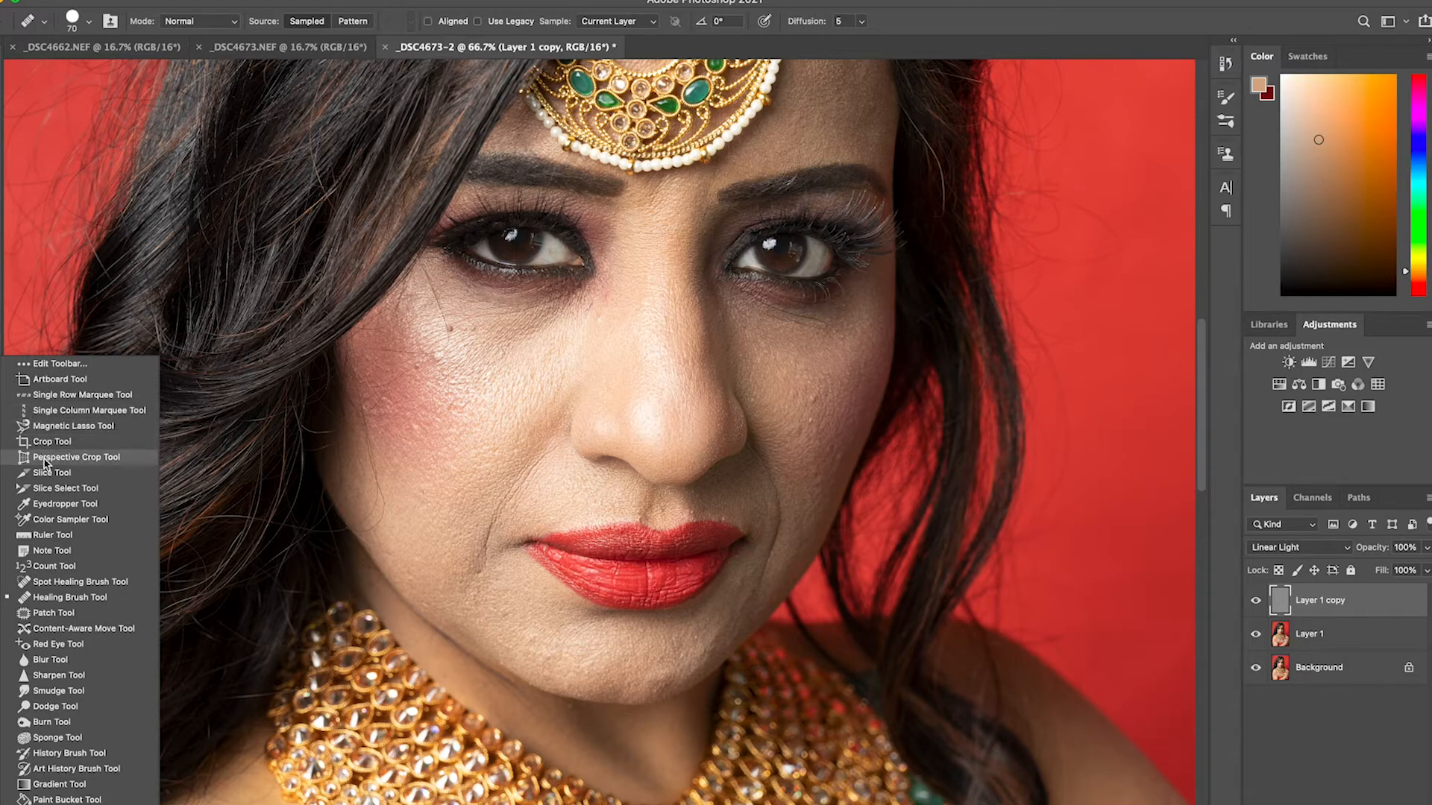
pyautogui.click(71, 583)
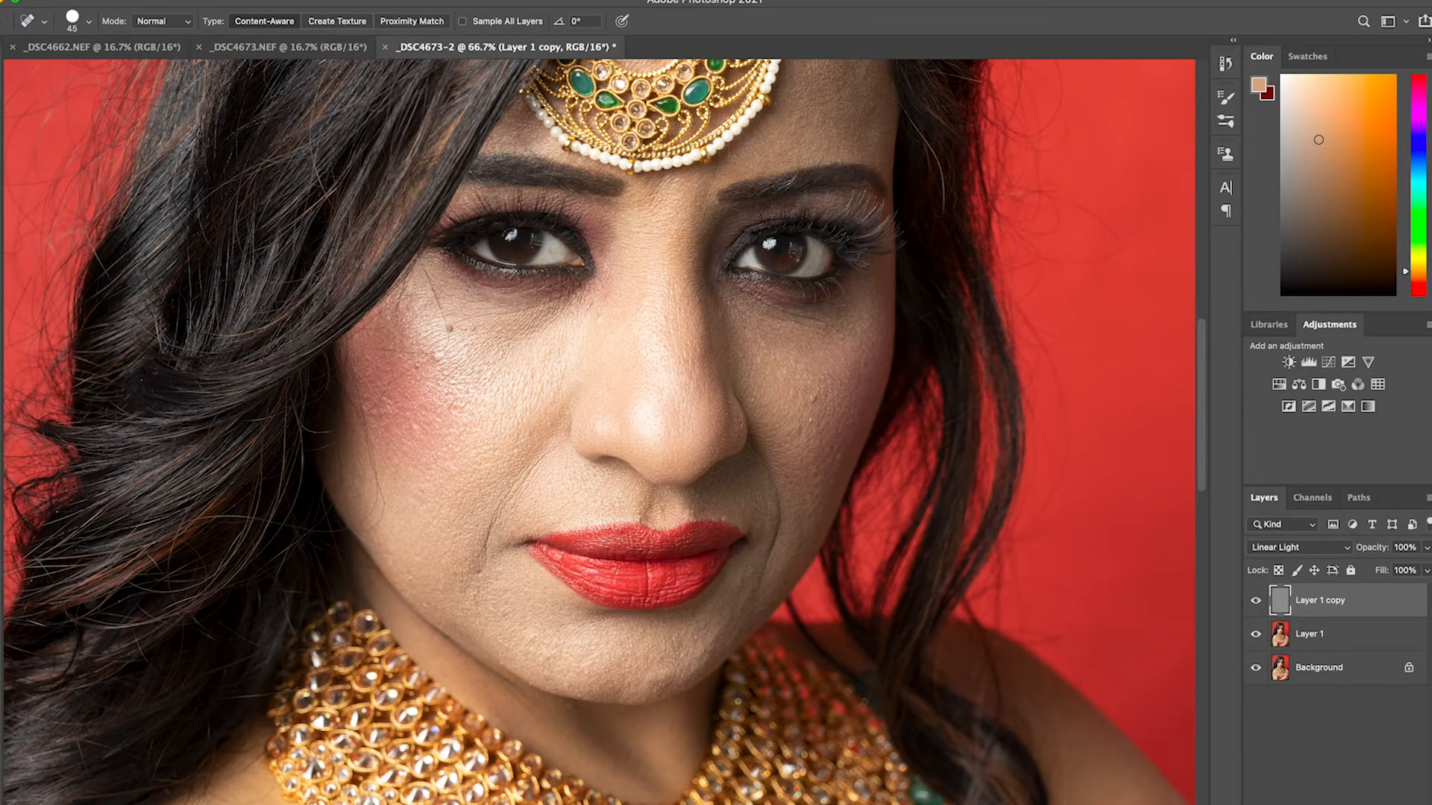
# Heal the mole and nearby blemishes below the eye on the blushed cheek with the content-aware Spot Healing Brush on Layer 1 copy
pyautogui.moveTo(26, 247)
pyautogui.mouseDown()
pyautogui.moveTo(429, 349)
pyautogui.moveTo(452, 334)
pyautogui.moveTo(423, 261)
pyautogui.mouseUp()
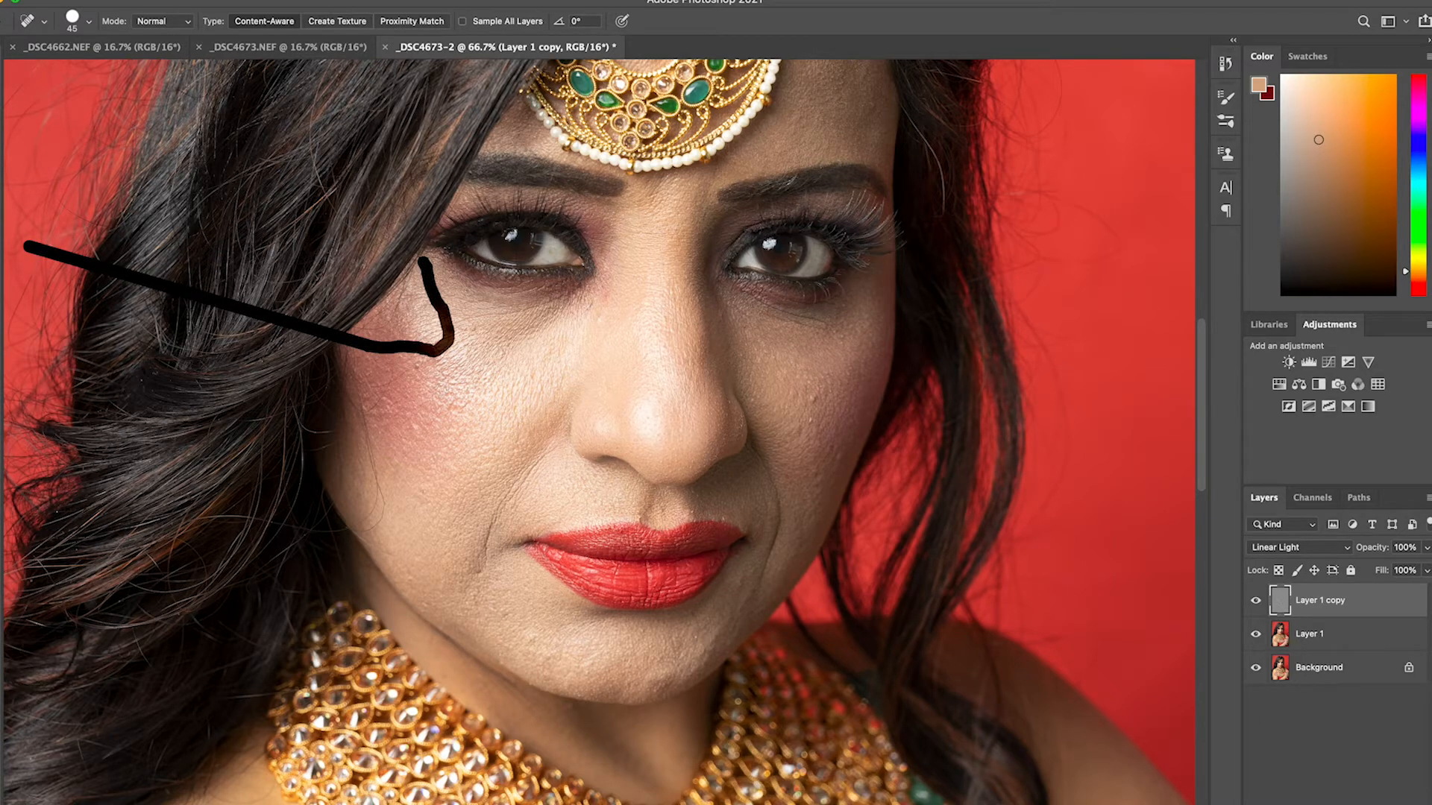
pyautogui.moveTo(391, 370)
pyautogui.mouseDown()
pyautogui.moveTo(375, 406)
pyautogui.moveTo(372, 384)
pyautogui.moveTo(423, 361)
pyautogui.mouseUp()
pyautogui.click(369, 340)
pyautogui.click(434, 349)
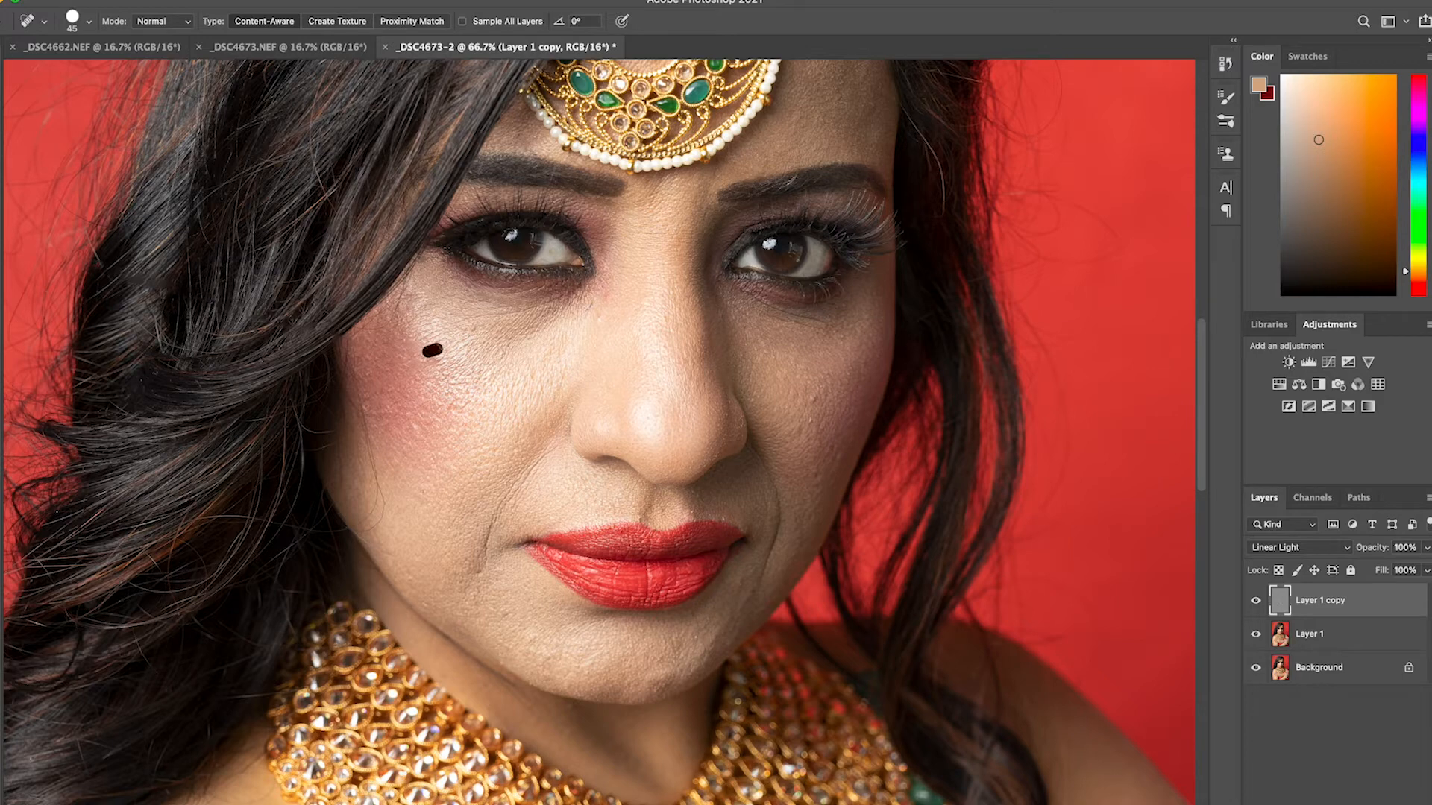
pyautogui.click(474, 329)
# Heal the stray hairs along the blushed cheek's outer edge and the spots on the shaded cheek
pyautogui.moveTo(356, 380)
pyautogui.mouseDown()
pyautogui.moveTo(380, 504)
pyautogui.moveTo(374, 527)
pyautogui.moveTo(356, 531)
pyautogui.moveTo(360, 520)
pyautogui.mouseUp()
pyautogui.moveTo(362, 466); pyautogui.dragTo(365, 481)
pyautogui.moveTo(356, 417); pyautogui.dragTo(350, 384)
pyautogui.moveTo(366, 536); pyautogui.dragTo(391, 554)
pyautogui.click(812, 396)
pyautogui.click(807, 421)
# Continue with the Spot Healing Brush on blemishes beside the nose bridge and on both cheeks
pyautogui.click(0, 364)
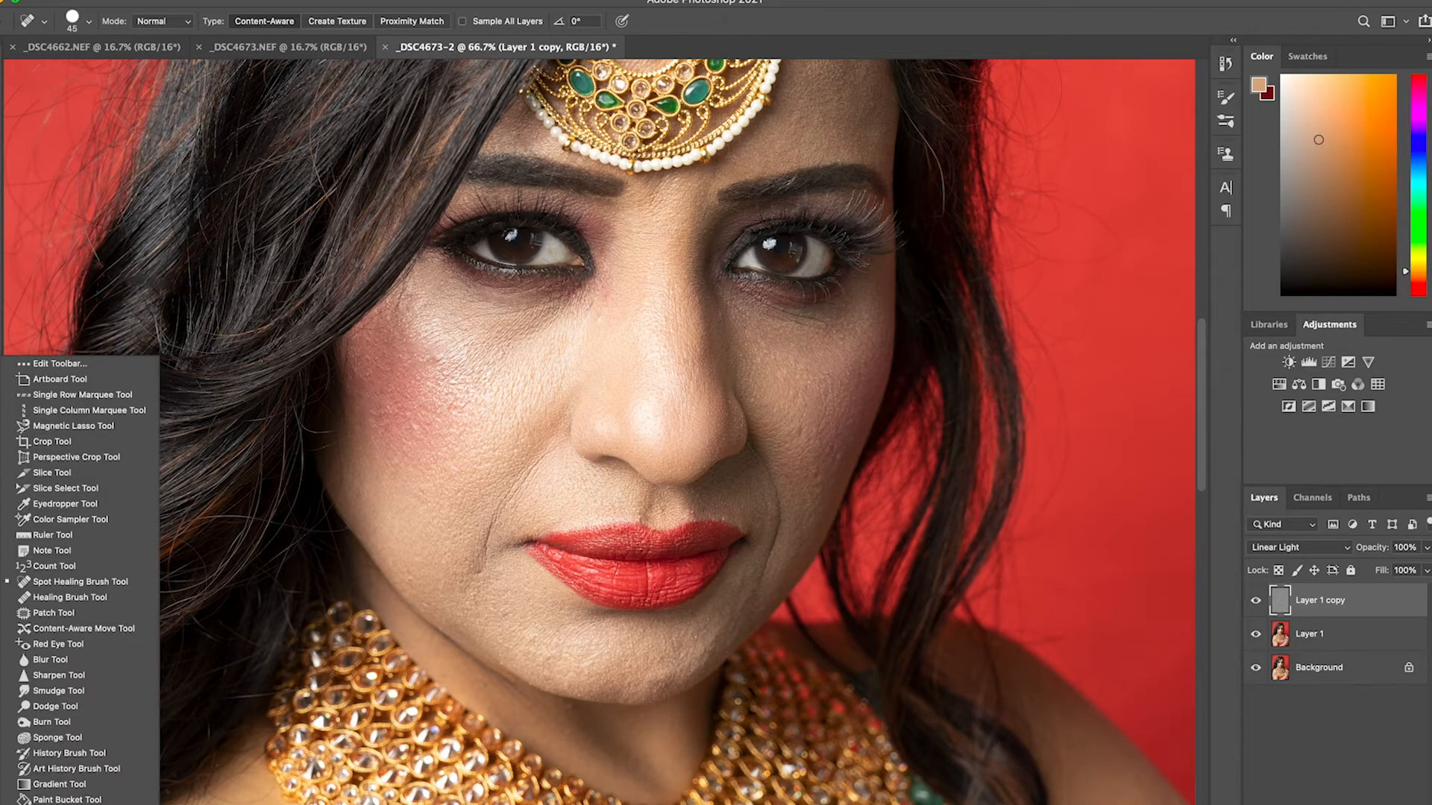
pyautogui.click(95, 583)
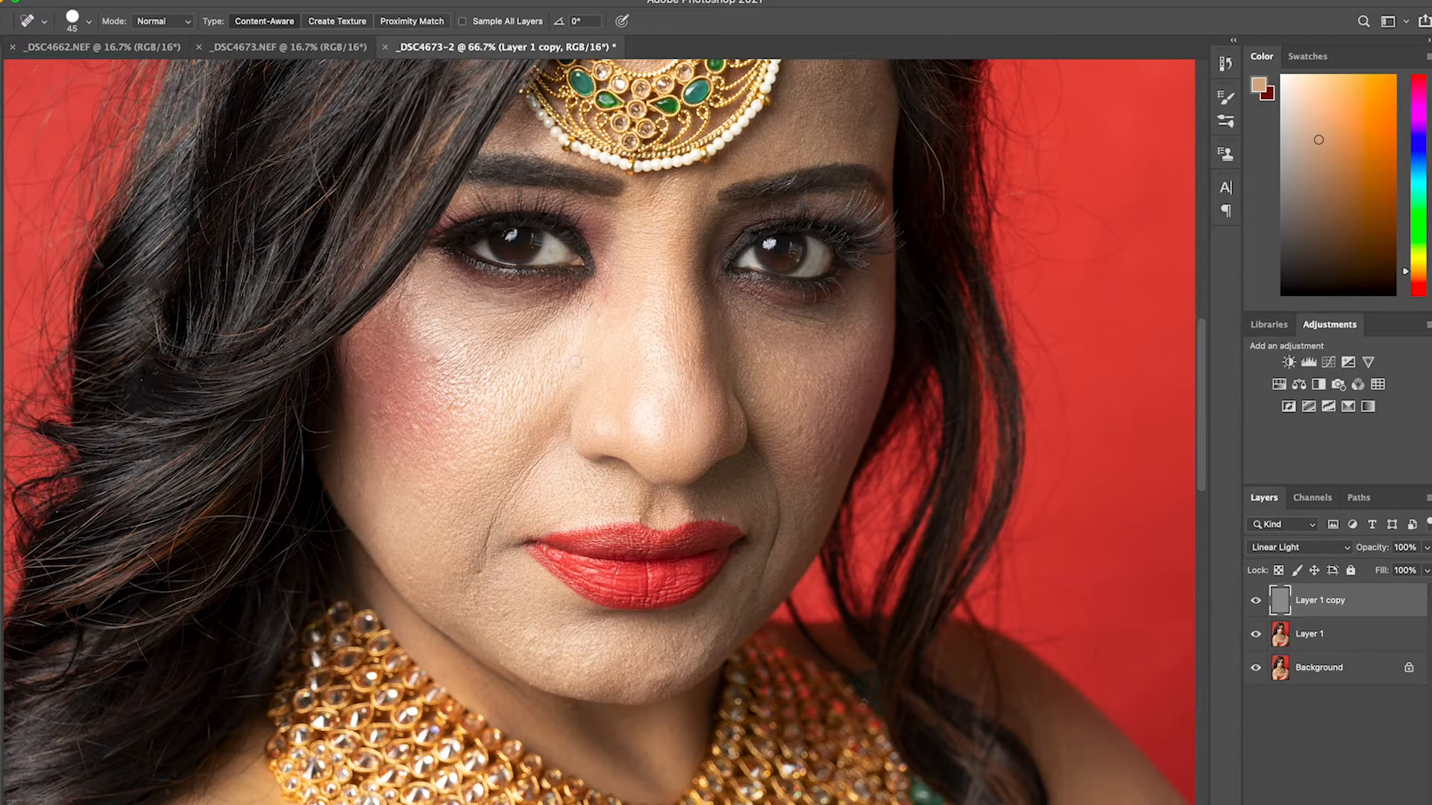
pyautogui.moveTo(582, 319); pyautogui.dragTo(594, 306)
pyautogui.click(598, 315)
pyautogui.click(441, 358)
pyautogui.click(798, 430)
# Heal blemishes along the smile line, on the chin, by the lip, at the inner eye corner and above the inner eyebrow
pyautogui.click(479, 577)
pyautogui.moveTo(485, 569); pyautogui.dragTo(492, 513)
pyautogui.click(697, 635)
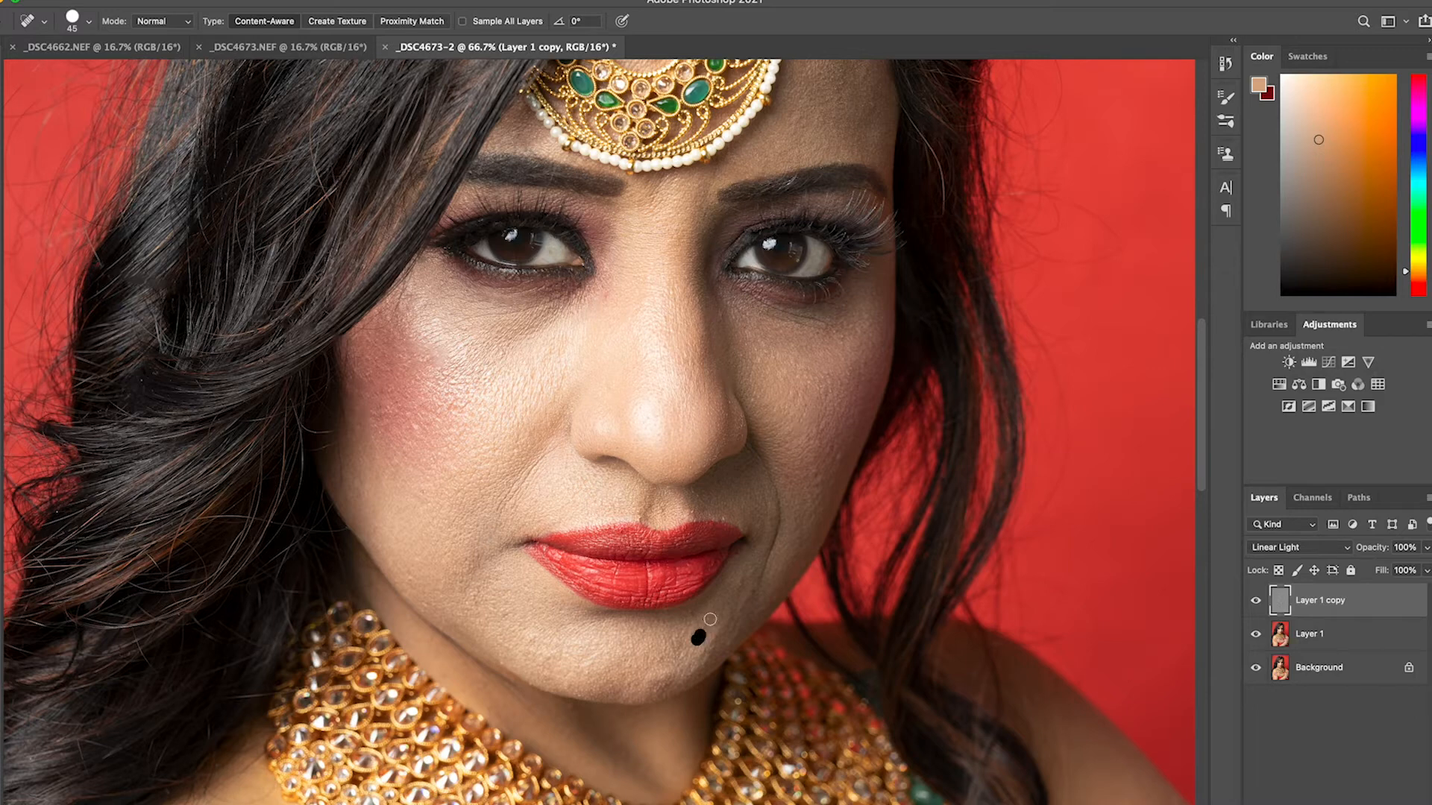
pyautogui.click(692, 511)
pyautogui.click(610, 292)
pyautogui.click(1, 363)
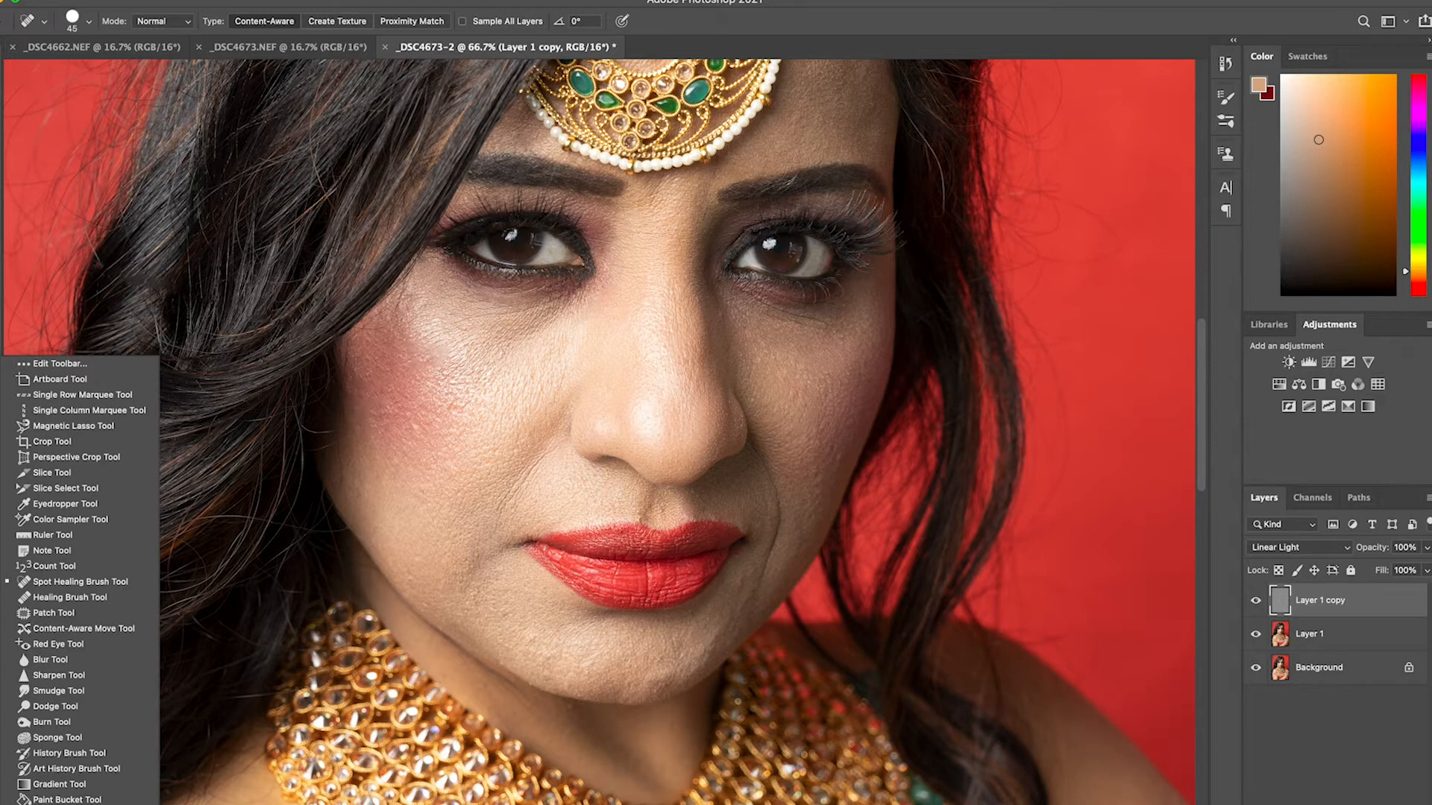
pyautogui.click(713, 172)
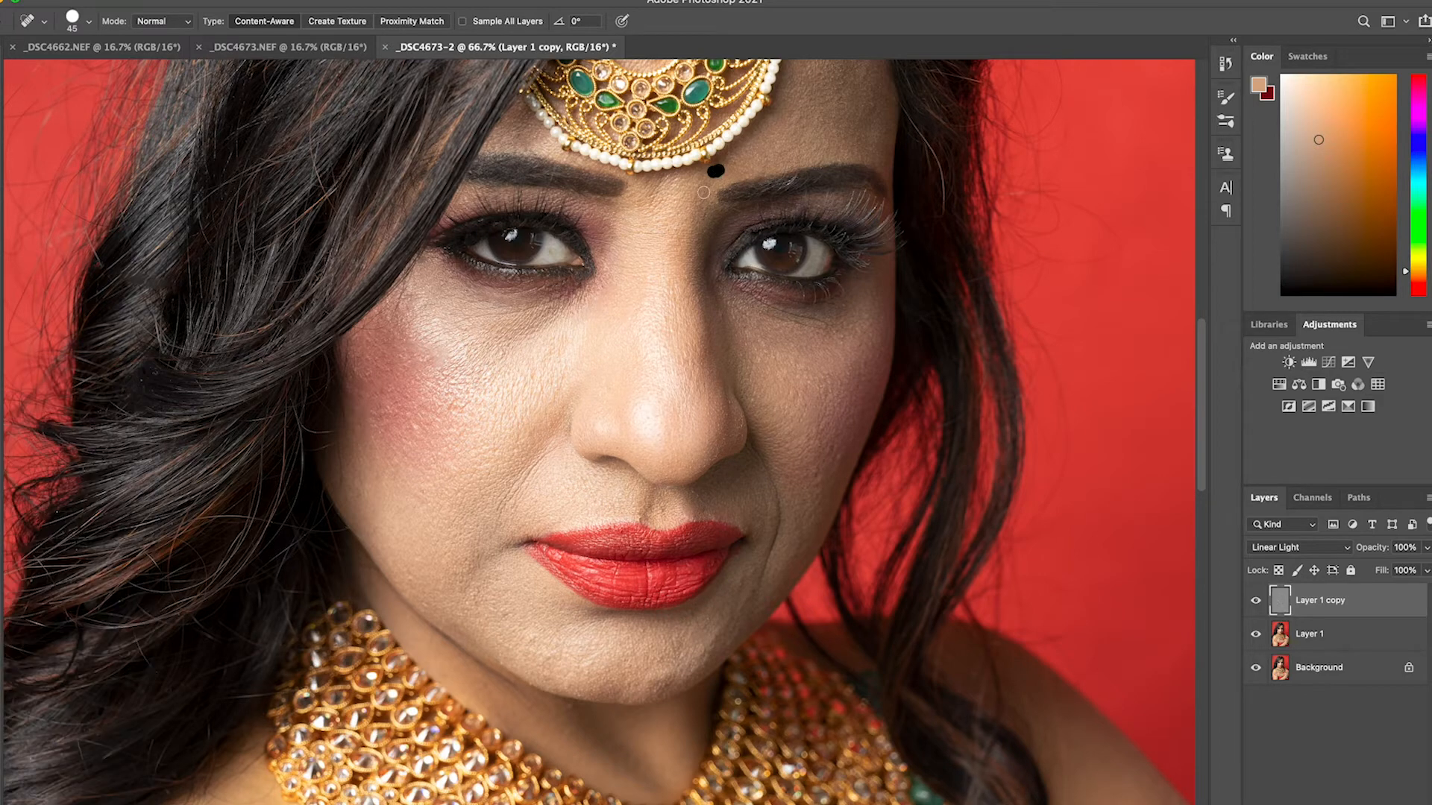
# Heal the remaining spots on the forehead between the eyebrows on Layer 1 copy, and check the face
pyautogui.moveTo(654, 205); pyautogui.dragTo(657, 191)
pyautogui.moveTo(771, 295); pyautogui.dragTo(733, 436)
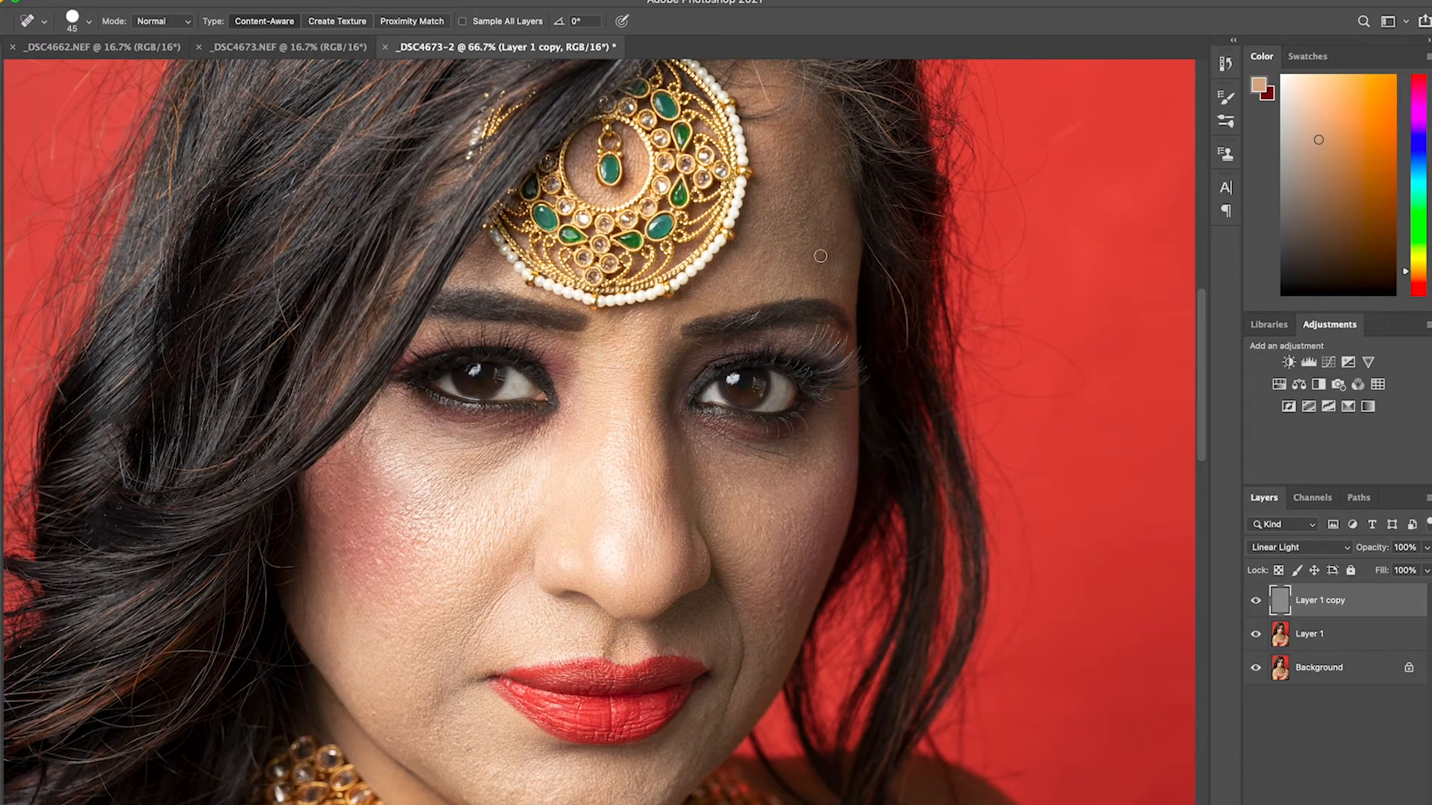
pyautogui.moveTo(905, 349)
pyautogui.mouseDown()
pyautogui.moveTo(903, 304)
pyautogui.moveTo(869, 242)
pyautogui.mouseUp()
pyautogui.scroll(-5, 738, 544)
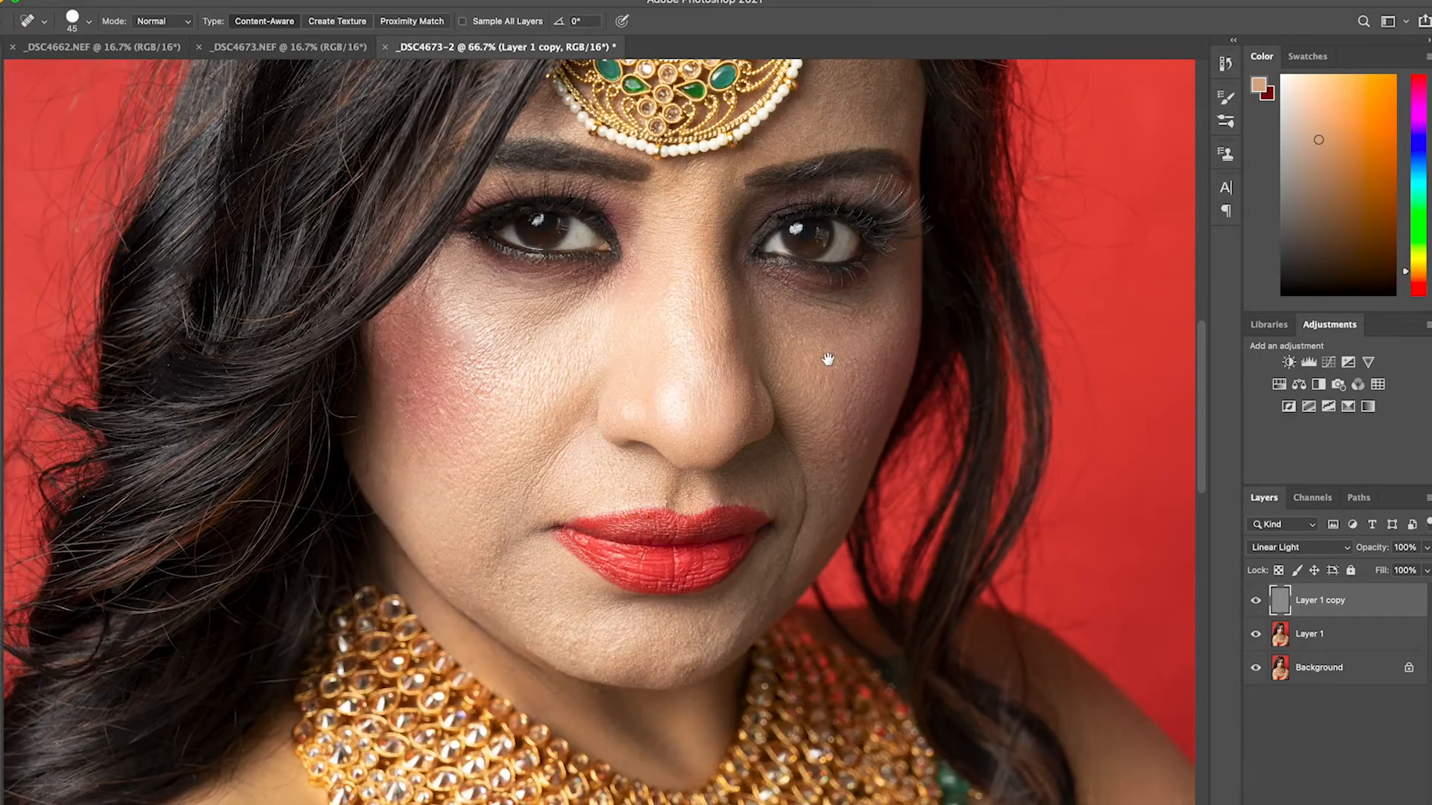
pyautogui.scroll(-3, 738, 564)
pyautogui.scroll(7, 777, 518)
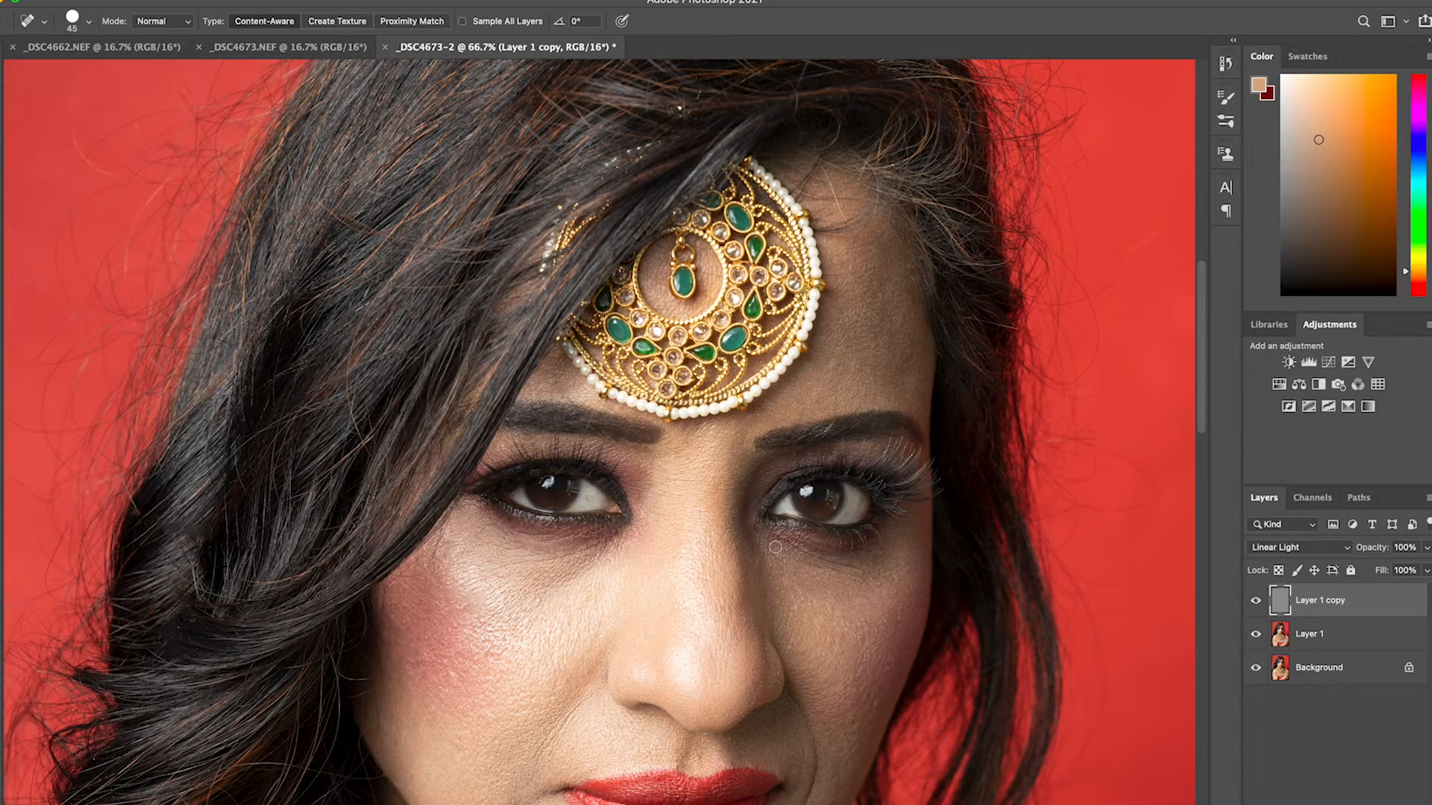
# Heal the blemishes across the bare shoulder above the ringed hand with the Spot Healing Brush at size 80
pyautogui.moveTo(856, 239); pyautogui.dragTo(820, 163)
pyautogui.moveTo(731, 469); pyautogui.dragTo(763, 199)
pyautogui.moveTo(690, 470); pyautogui.dragTo(691, 216)
pyautogui.moveTo(504, 619); pyautogui.dragTo(533, 328)
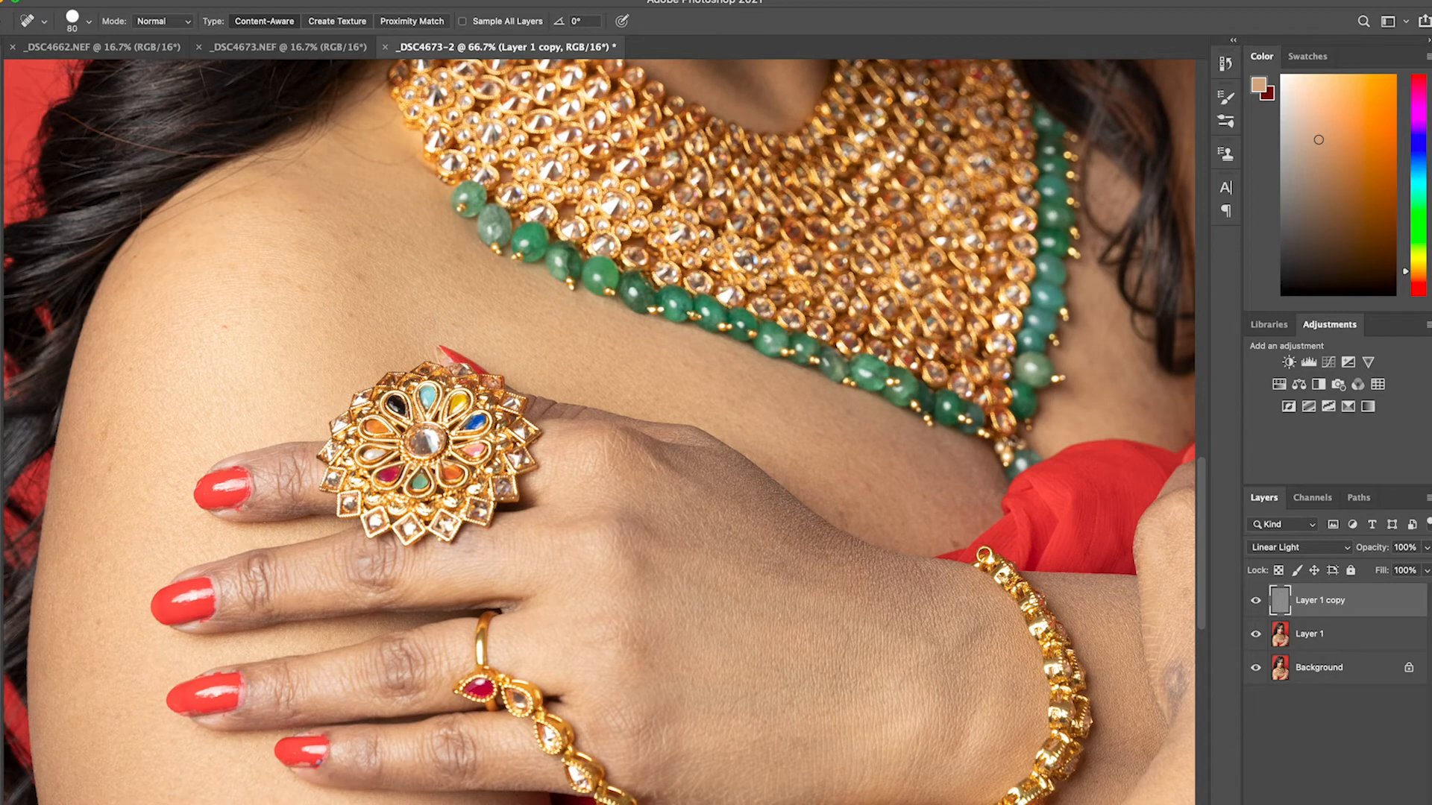
pyautogui.moveTo(375, 234); pyautogui.dragTo(397, 234)
pyautogui.click(307, 214)
pyautogui.moveTo(291, 280)
pyautogui.mouseDown()
pyautogui.moveTo(232, 276)
pyautogui.moveTo(238, 322)
pyautogui.moveTo(224, 331)
pyautogui.moveTo(367, 319)
pyautogui.mouseUp()
pyautogui.click(231, 271)
pyautogui.click(224, 329)
pyautogui.click(187, 238)
pyautogui.moveTo(211, 229); pyautogui.dragTo(247, 223)
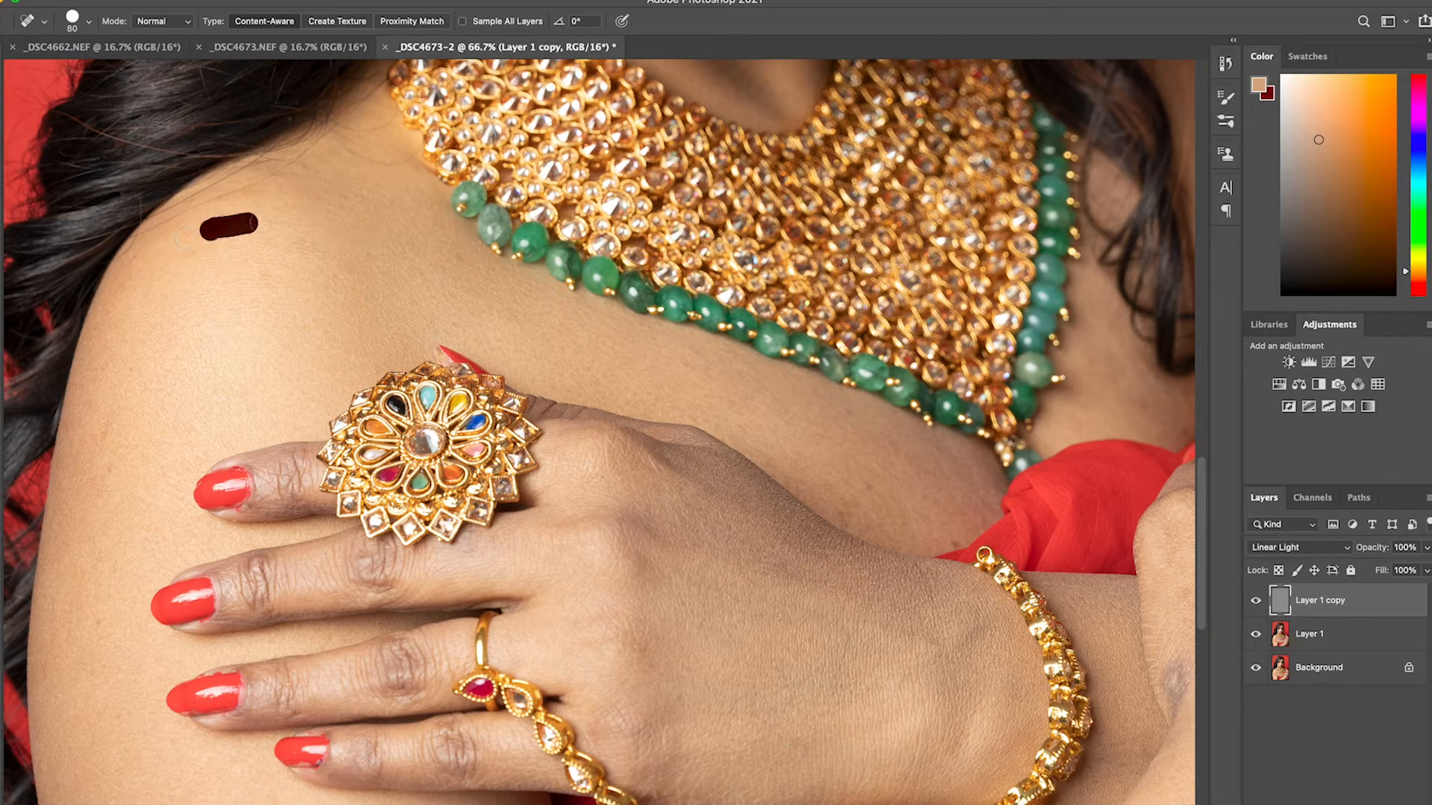
# Heal the spots along the outer edge of the shoulder and upper arm and on the chest below the green beads
pyautogui.click(134, 264)
pyautogui.moveTo(100, 441); pyautogui.dragTo(113, 416)
pyautogui.click(869, 485)
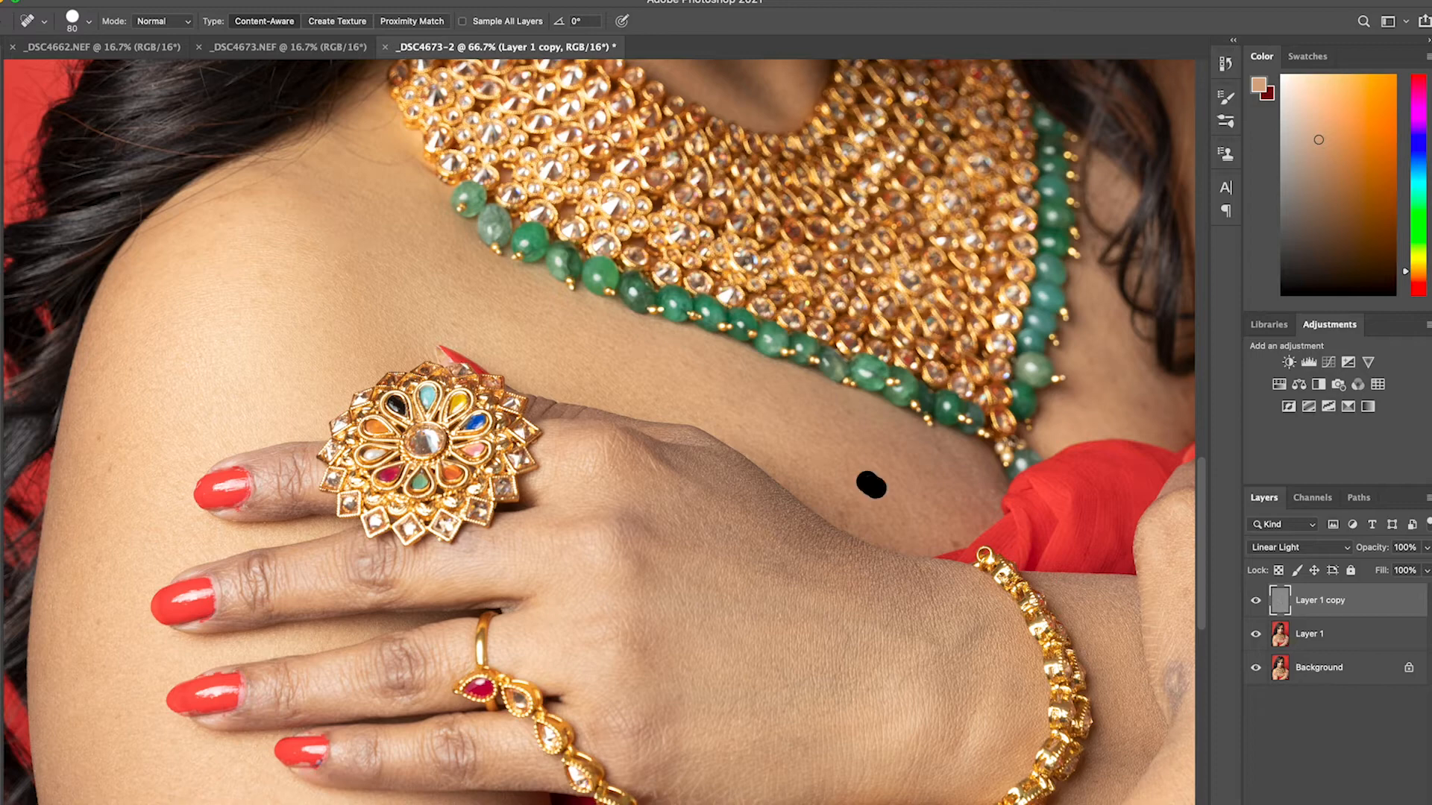
pyautogui.click(842, 503)
pyautogui.click(848, 462)
pyautogui.click(96, 623)
pyautogui.click(109, 466)
pyautogui.click(100, 439)
# Heal the dark mark near the wrist and the blemishes on the back of the clenched hand with brush size 100
pyautogui.moveTo(513, 576)
pyautogui.mouseDown()
pyautogui.moveTo(401, 437)
pyautogui.moveTo(395, 131)
pyautogui.mouseUp()
pyautogui.moveTo(738, 422); pyautogui.dragTo(421, 691)
pyautogui.click(859, 379)
pyautogui.click(863, 352)
pyautogui.click(924, 426)
pyautogui.moveTo(734, 490); pyautogui.dragTo(738, 522)
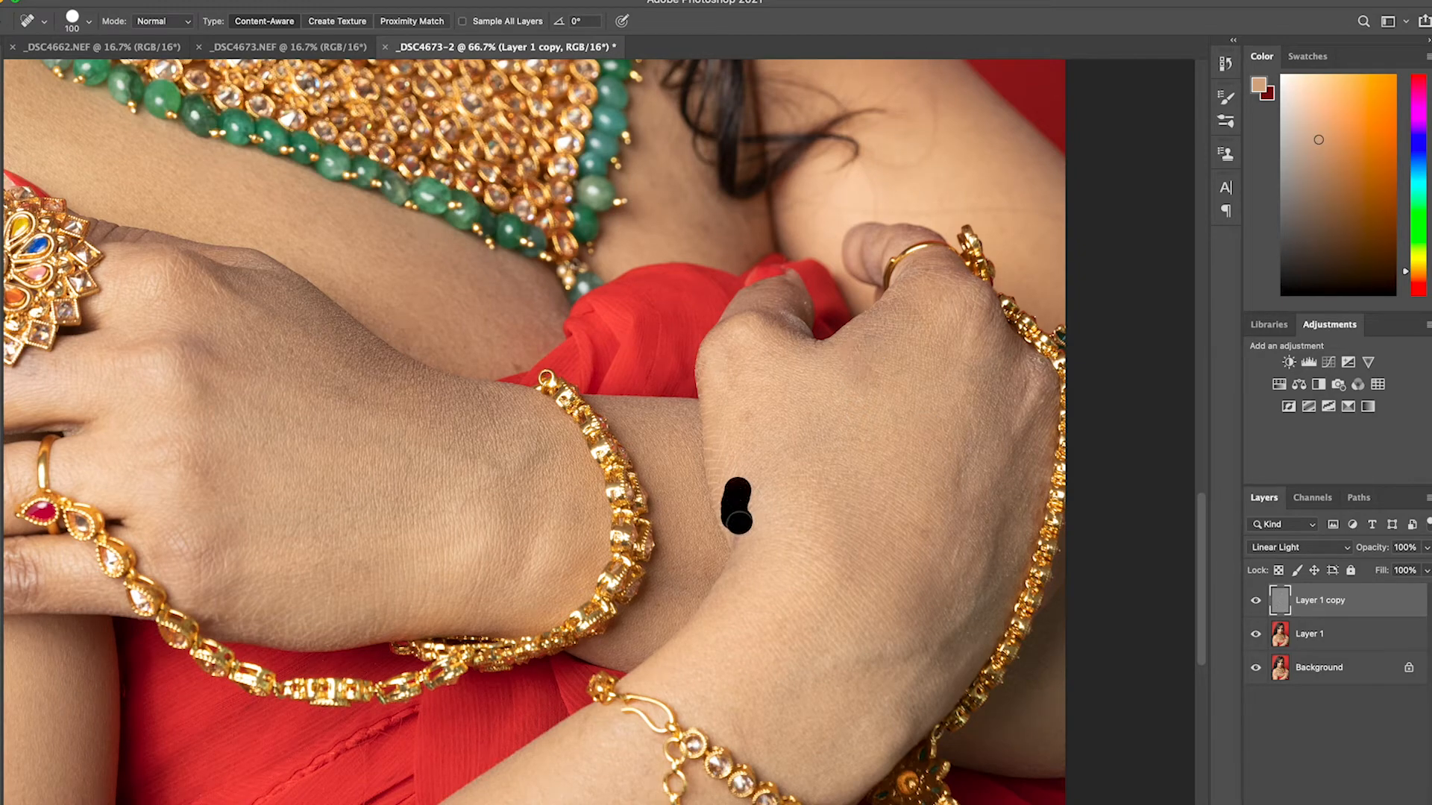
pyautogui.click(738, 522)
pyautogui.click(741, 499)
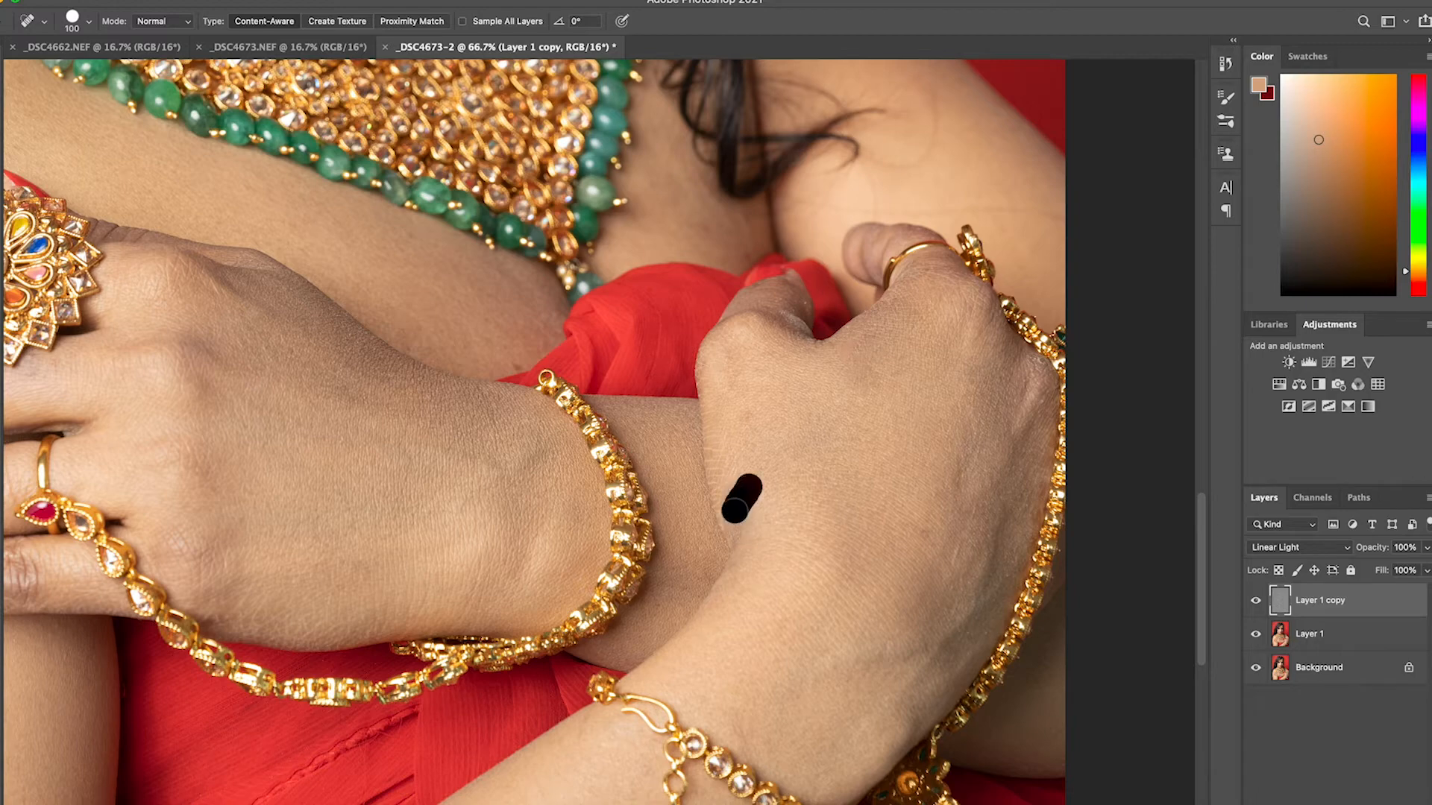
pyautogui.click(747, 413)
pyautogui.click(924, 533)
pyautogui.moveTo(962, 468); pyautogui.dragTo(958, 513)
pyautogui.click(957, 550)
# Heal the fine hair lines on the upper arm beside the loose hair strand
pyautogui.moveTo(926, 451); pyautogui.dragTo(776, 634)
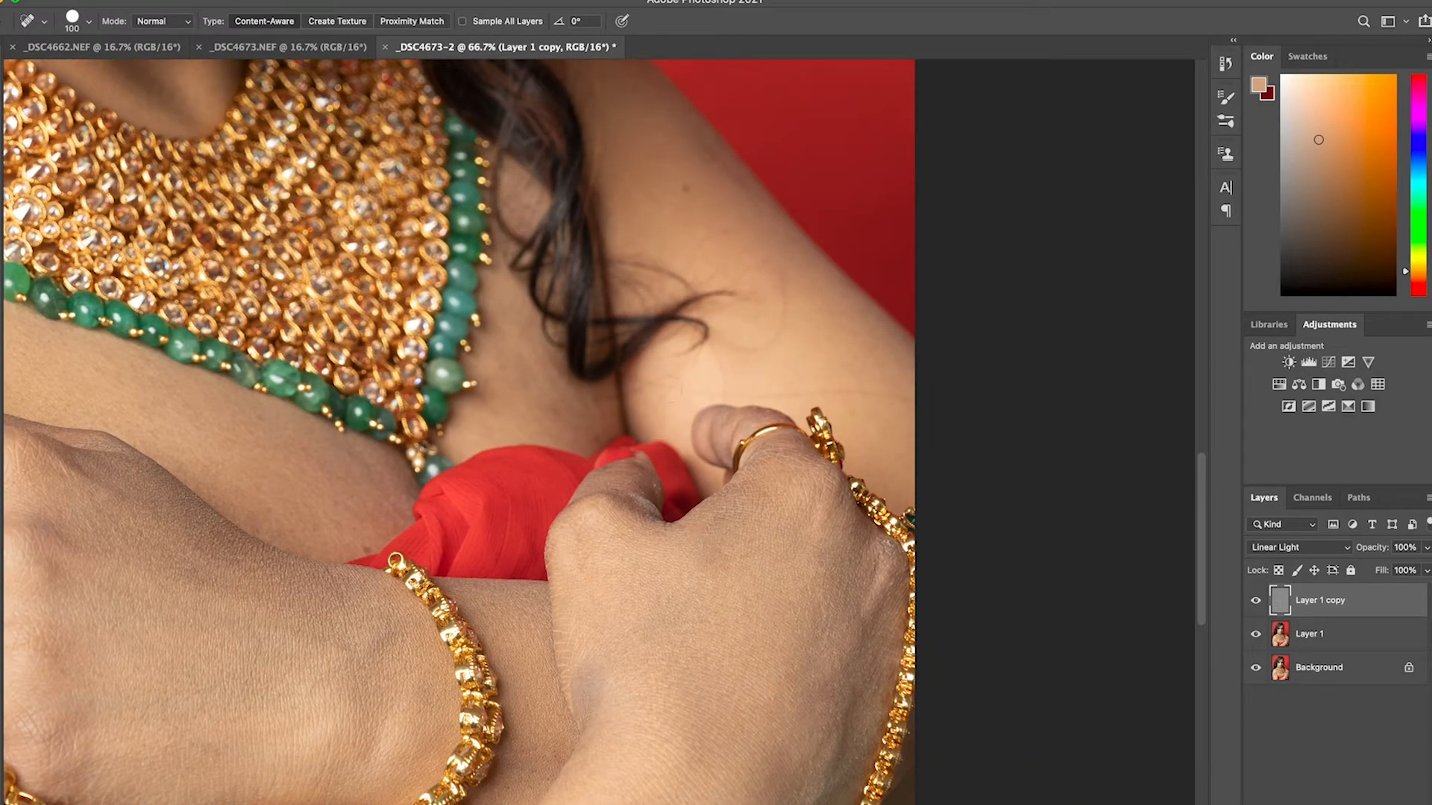
pyautogui.moveTo(660, 386)
pyautogui.mouseDown()
pyautogui.moveTo(856, 394)
pyautogui.moveTo(941, 414)
pyautogui.mouseUp()
pyautogui.moveTo(738, 342); pyautogui.dragTo(783, 290)
# Heal the blemishes on the arm below the ringed hand with the Spot Healing Brush at size 150
pyautogui.moveTo(479, 688); pyautogui.dragTo(682, 311)
pyautogui.moveTo(505, 576); pyautogui.dragTo(834, 406)
pyautogui.moveTo(412, 412); pyautogui.dragTo(530, 326)
pyautogui.moveTo(358, 398); pyautogui.dragTo(352, 415)
pyautogui.moveTo(168, 353); pyautogui.dragTo(168, 354)
pyautogui.click(217, 329)
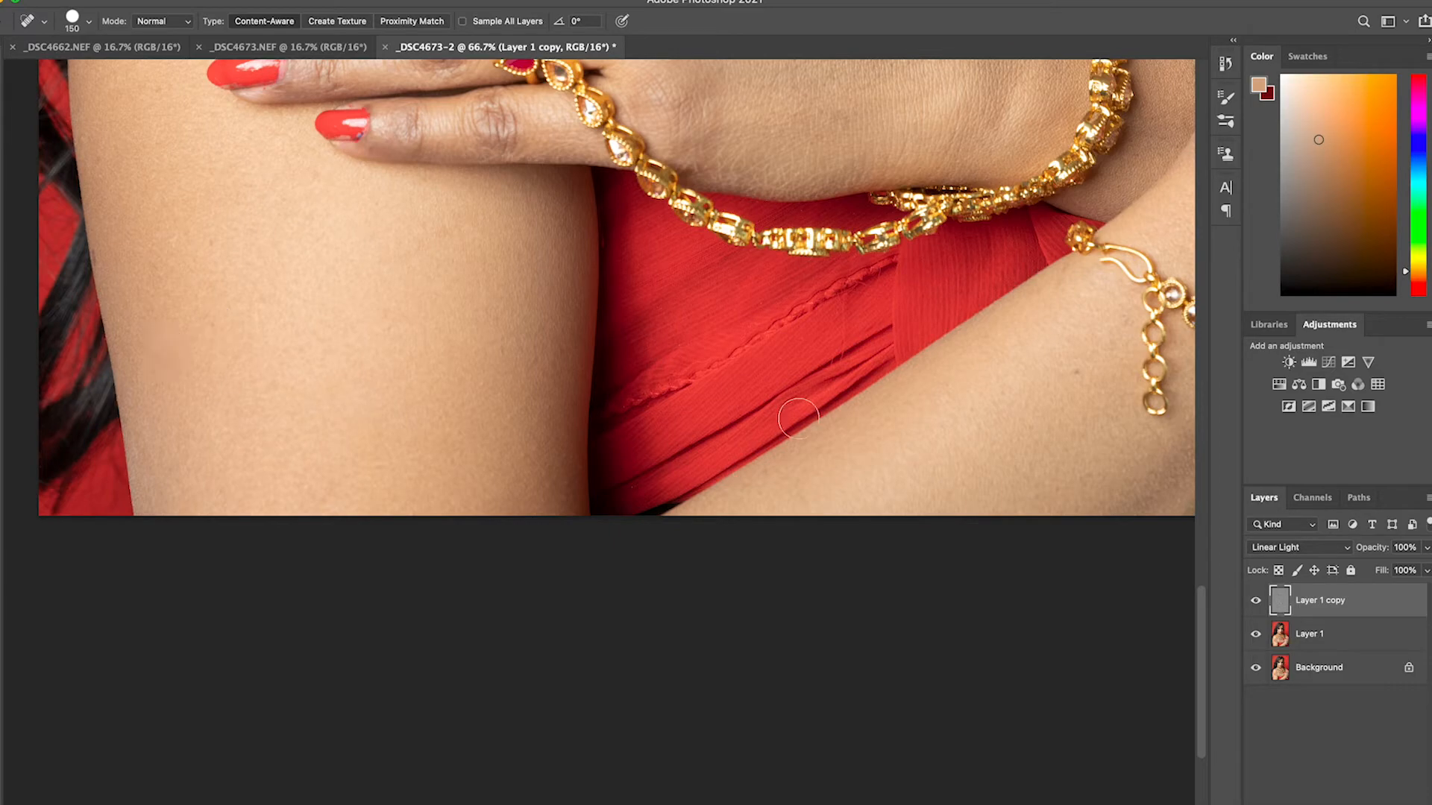
pyautogui.moveTo(908, 359); pyautogui.dragTo(569, 489)
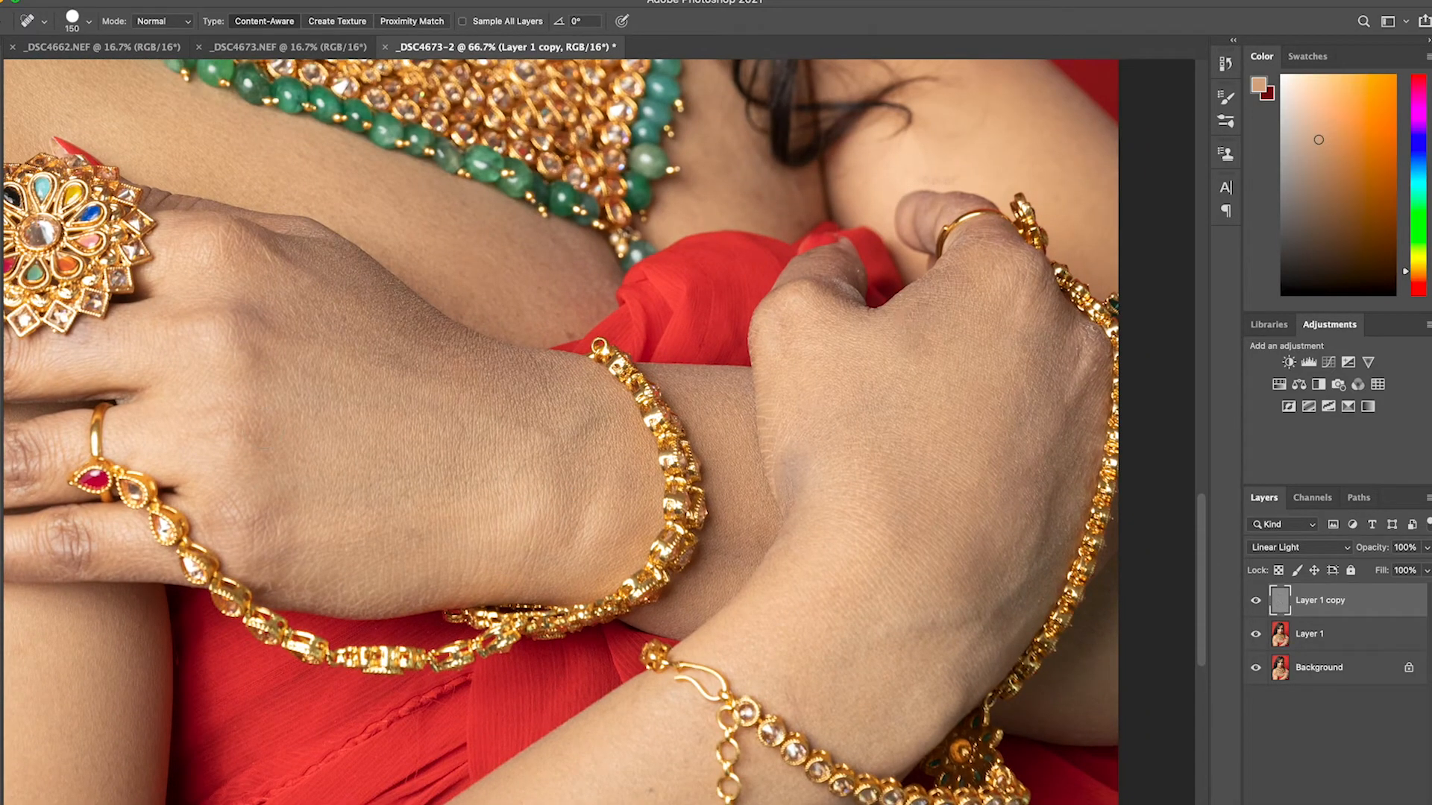
# Review the retouched skin across the whole portrait at 25% zoom
pyautogui.press('z')
pyautogui.keyDown('alt'); pyautogui.click(522, 399); pyautogui.keyUp('alt')
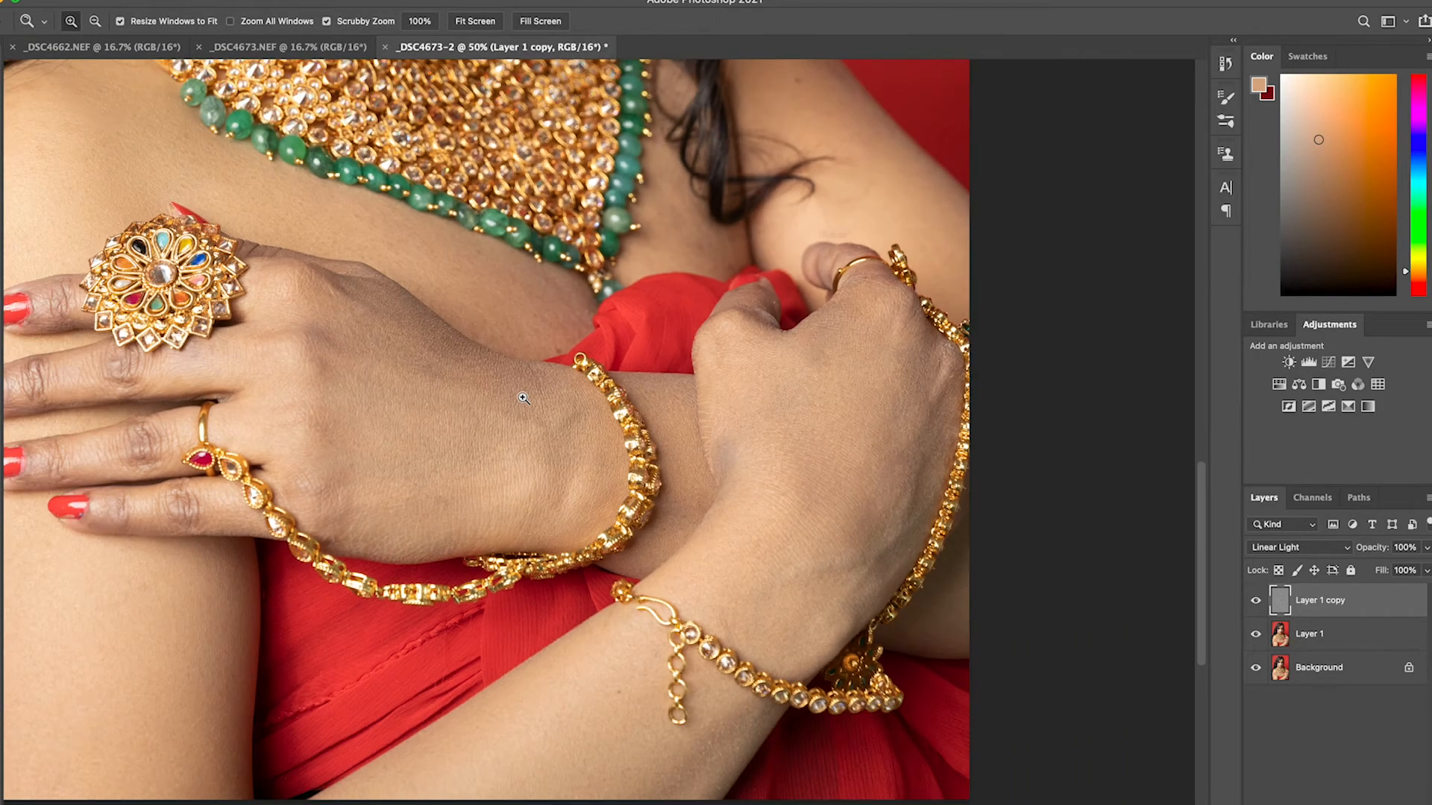
pyautogui.keyDown('alt'); pyautogui.click(522, 399); pyautogui.keyUp('alt')
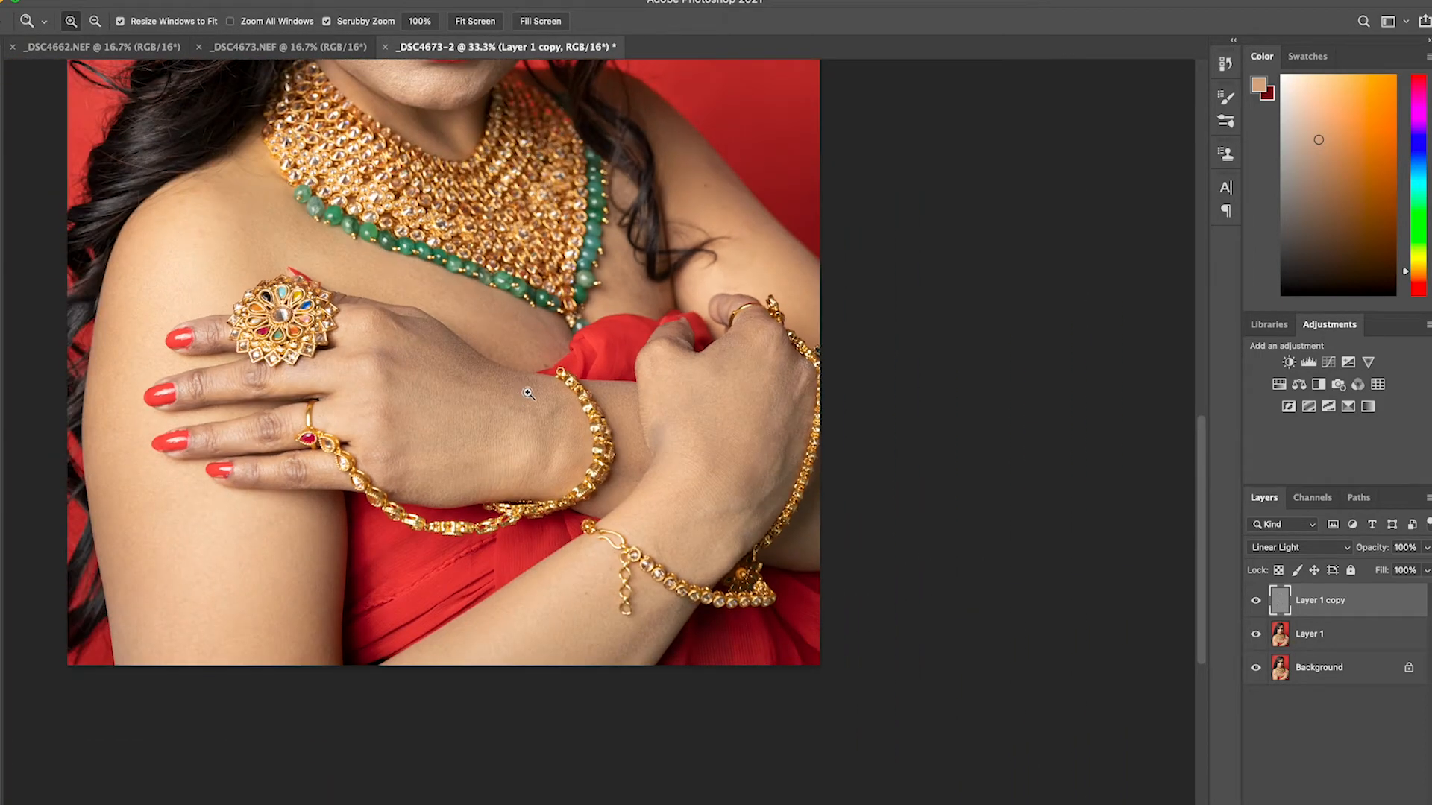
pyautogui.moveTo(524, 333); pyautogui.dragTo(776, 607)
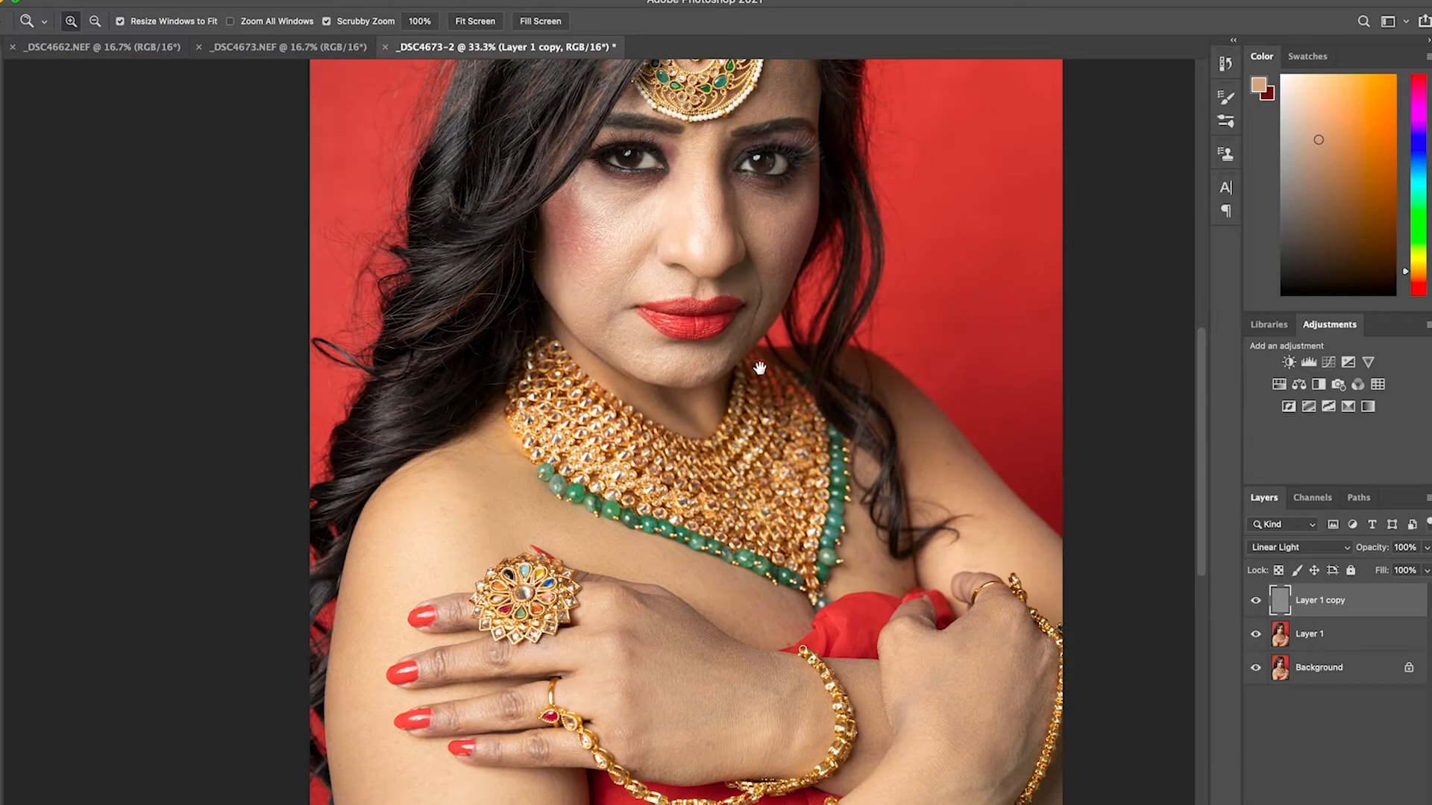
pyautogui.moveTo(759, 369); pyautogui.dragTo(682, 464)
pyautogui.keyDown('alt'); pyautogui.click(663, 538); pyautogui.keyUp('alt')
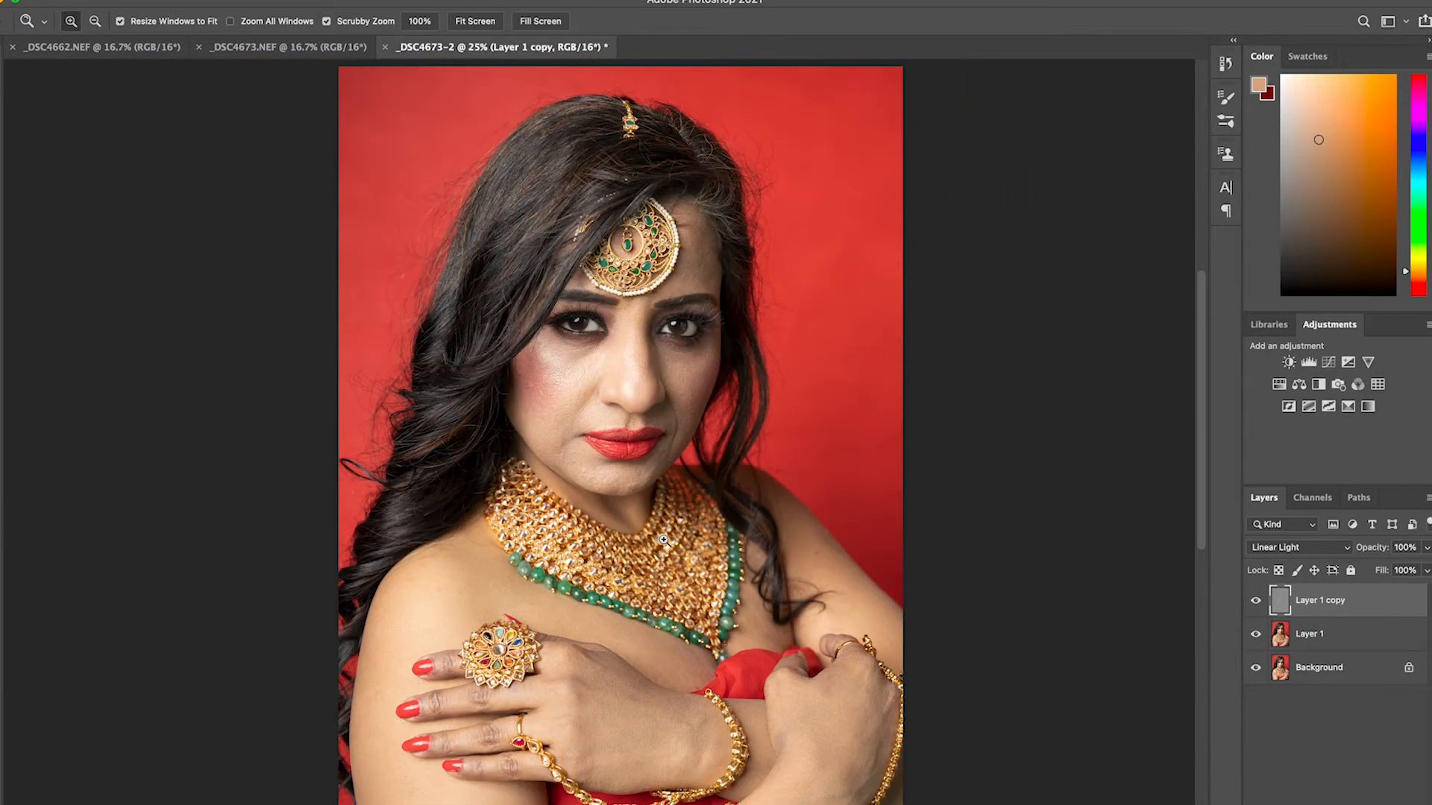
pyautogui.scroll(-5, 670, 537)
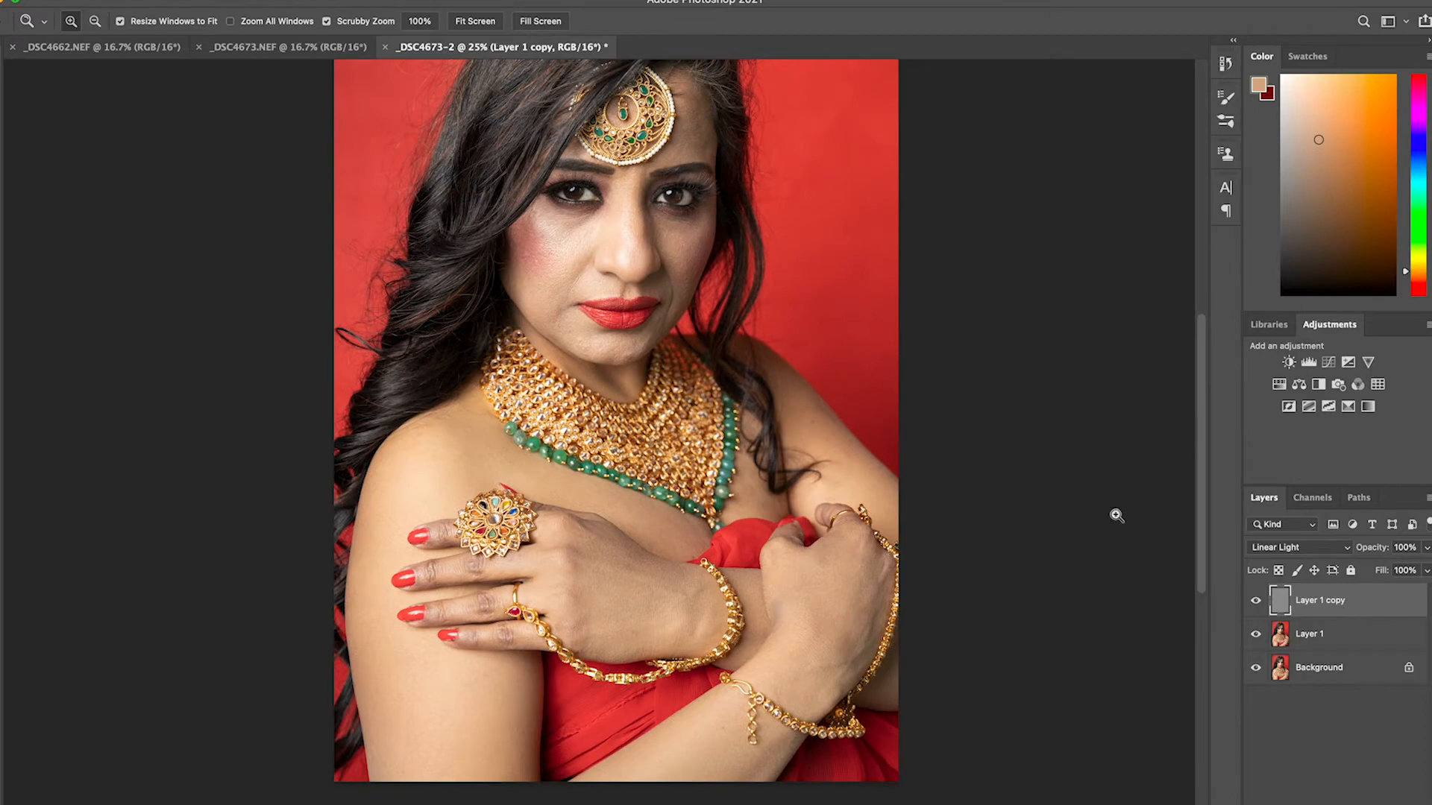
pyautogui.moveTo(648, 395); pyautogui.dragTo(645, 422)
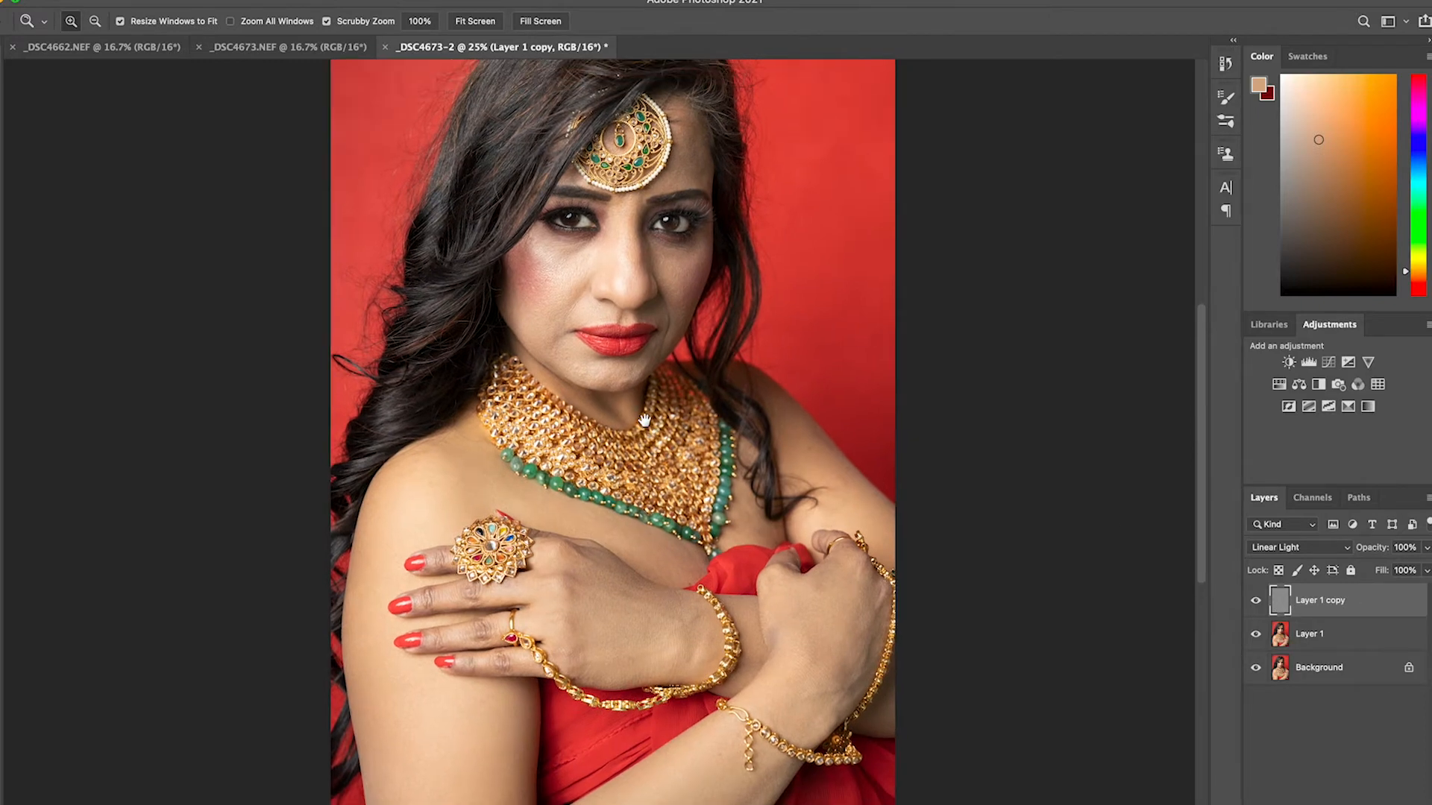
# Merge Layer 1 copy, Layer 1 and the Background into one layer and save the document
pyautogui.keyDown('shift'); pyautogui.click(1339, 670); pyautogui.keyUp('shift')
pyautogui.rightClick(1341, 672)
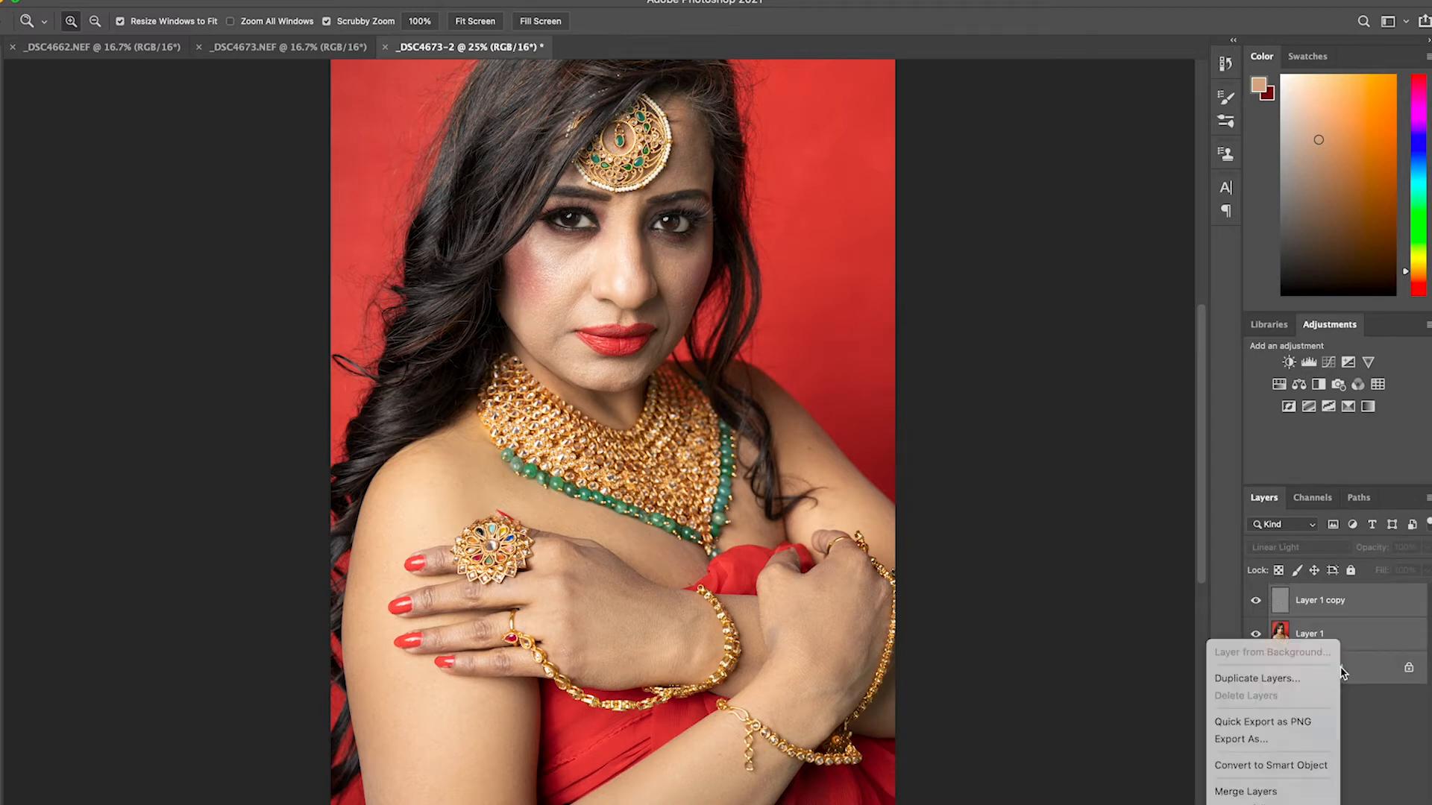
pyautogui.click(792, 637)
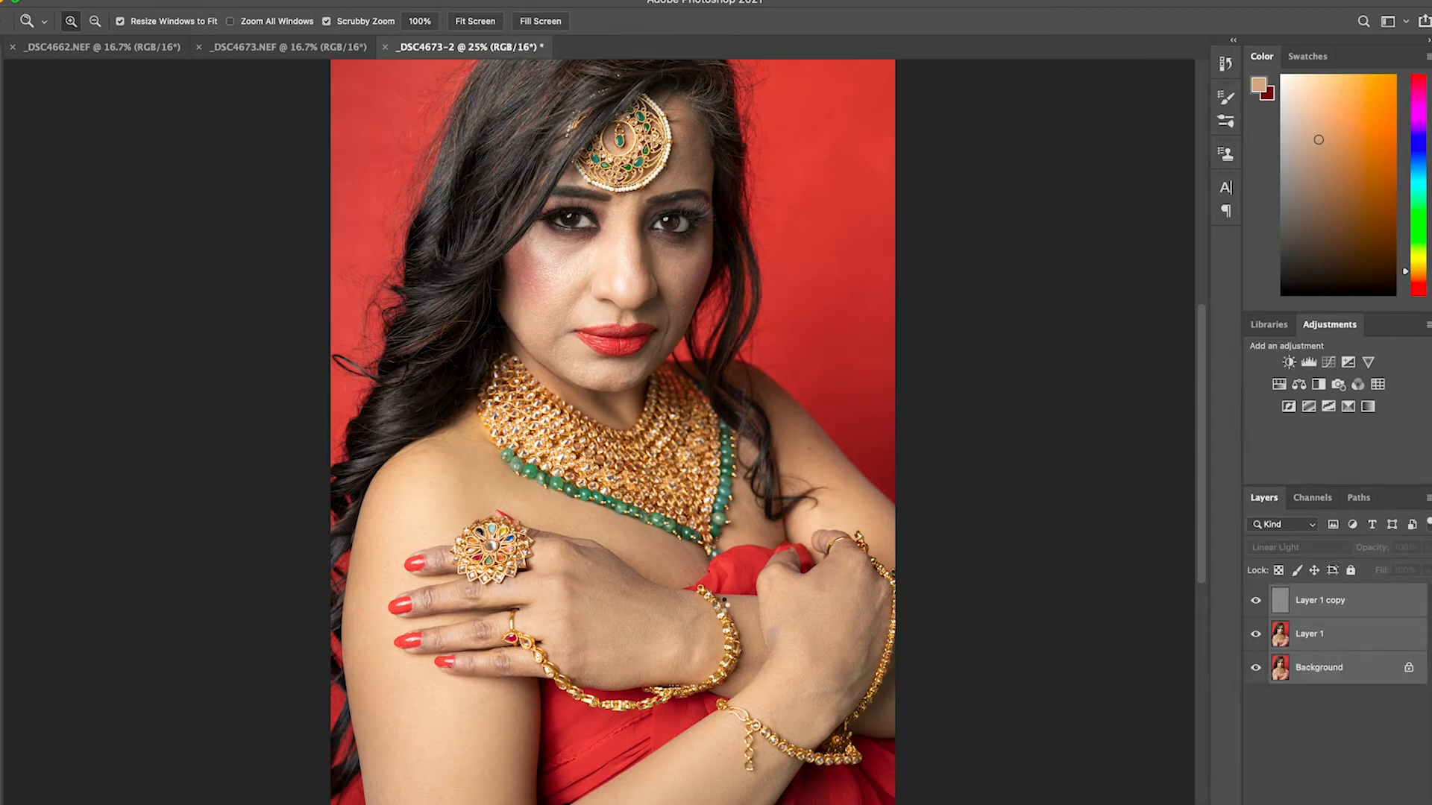
pyautogui.press('super+e')
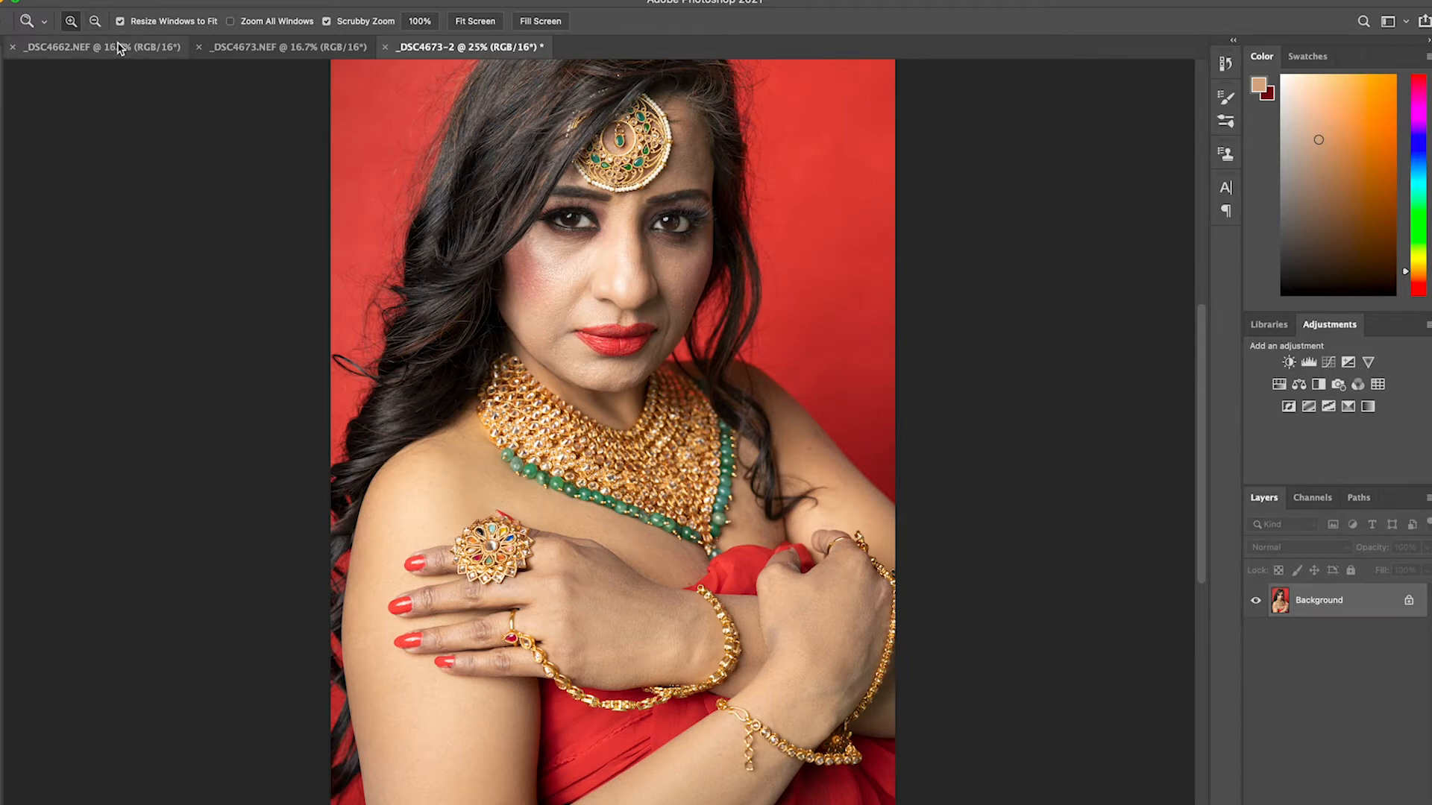
pyautogui.click(89, 0)
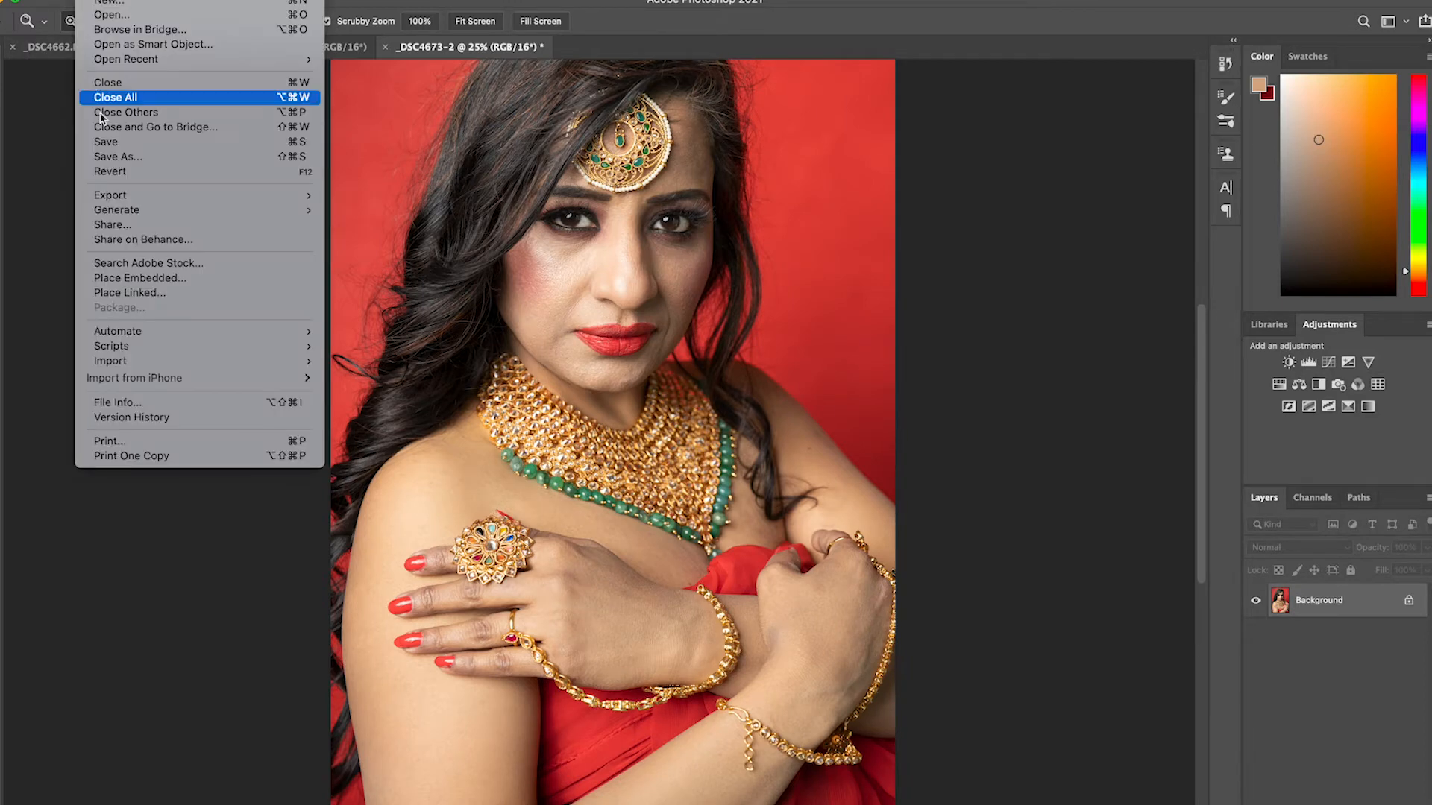
pyautogui.click(110, 142)
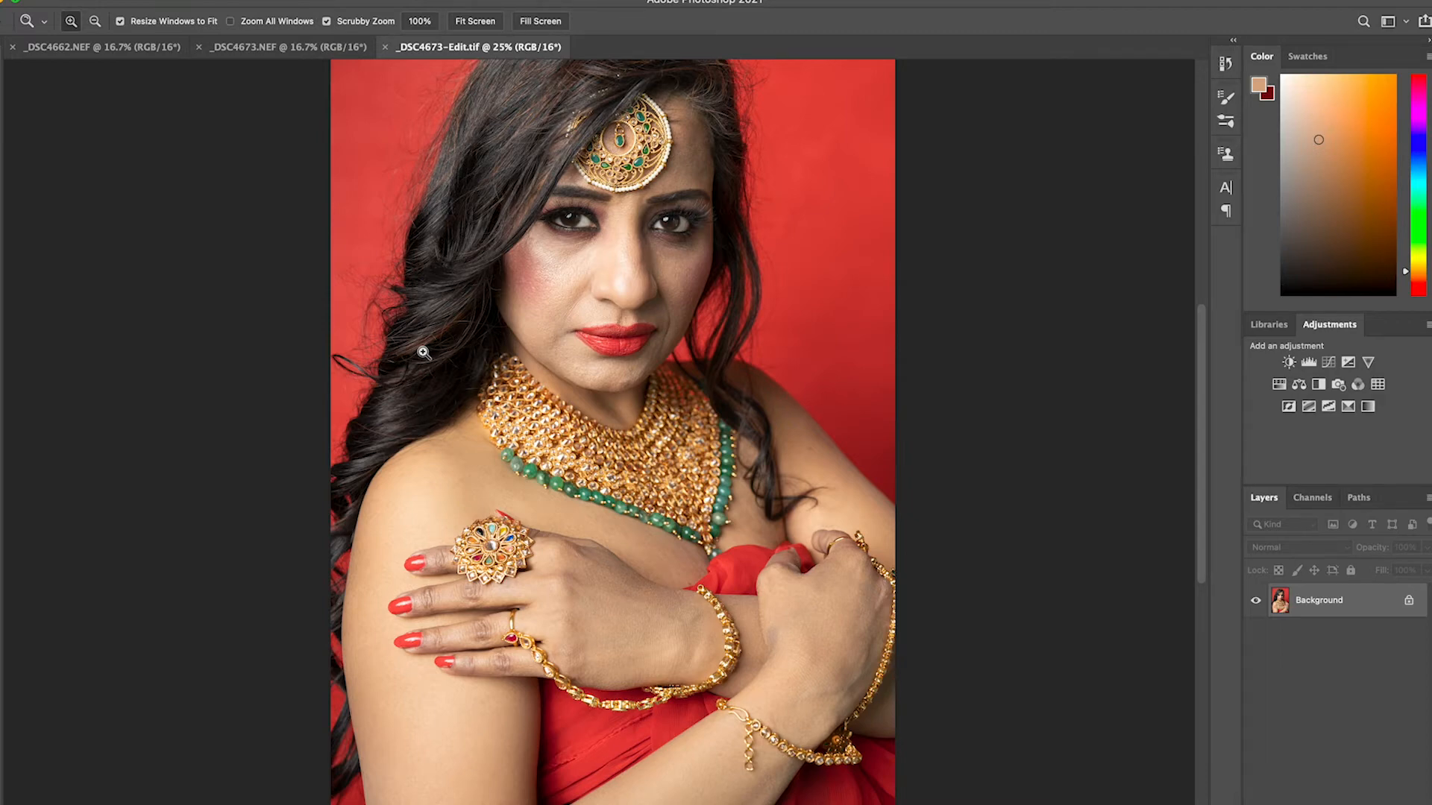
# Duplicate the Background, convert the duplicate to a smart object and add a blank layer beneath it
pyautogui.press('super+j')
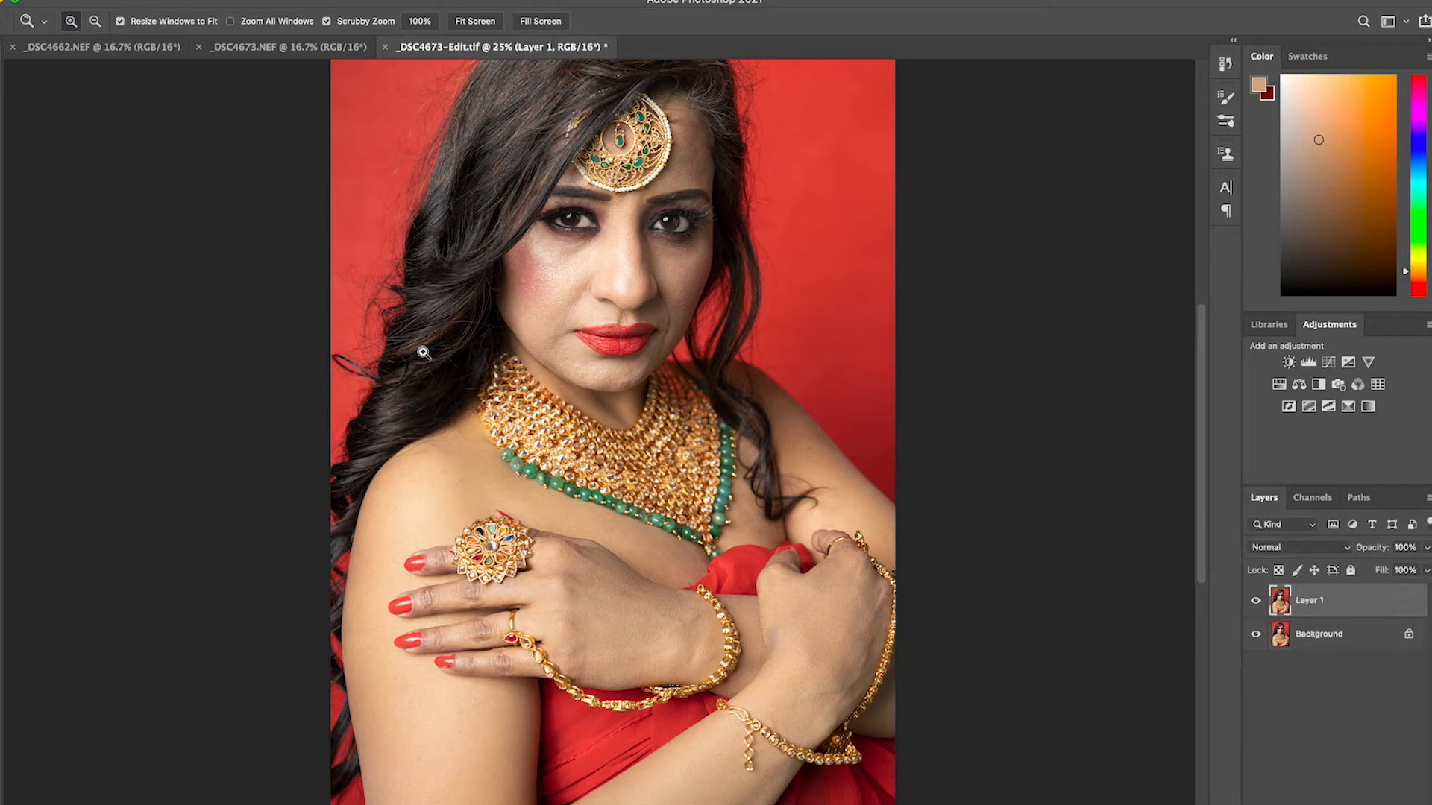
pyautogui.rightClick(1333, 608)
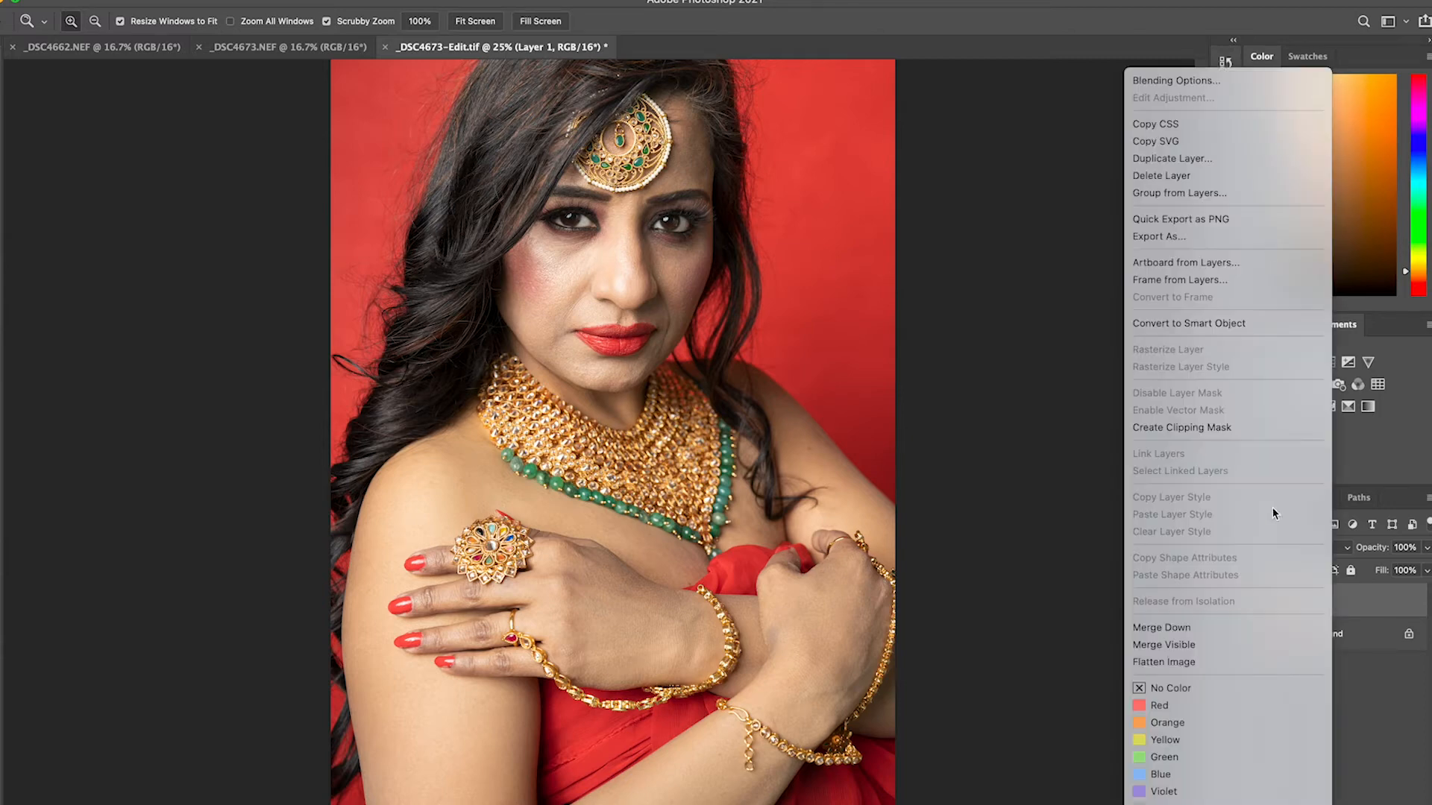
pyautogui.click(1228, 323)
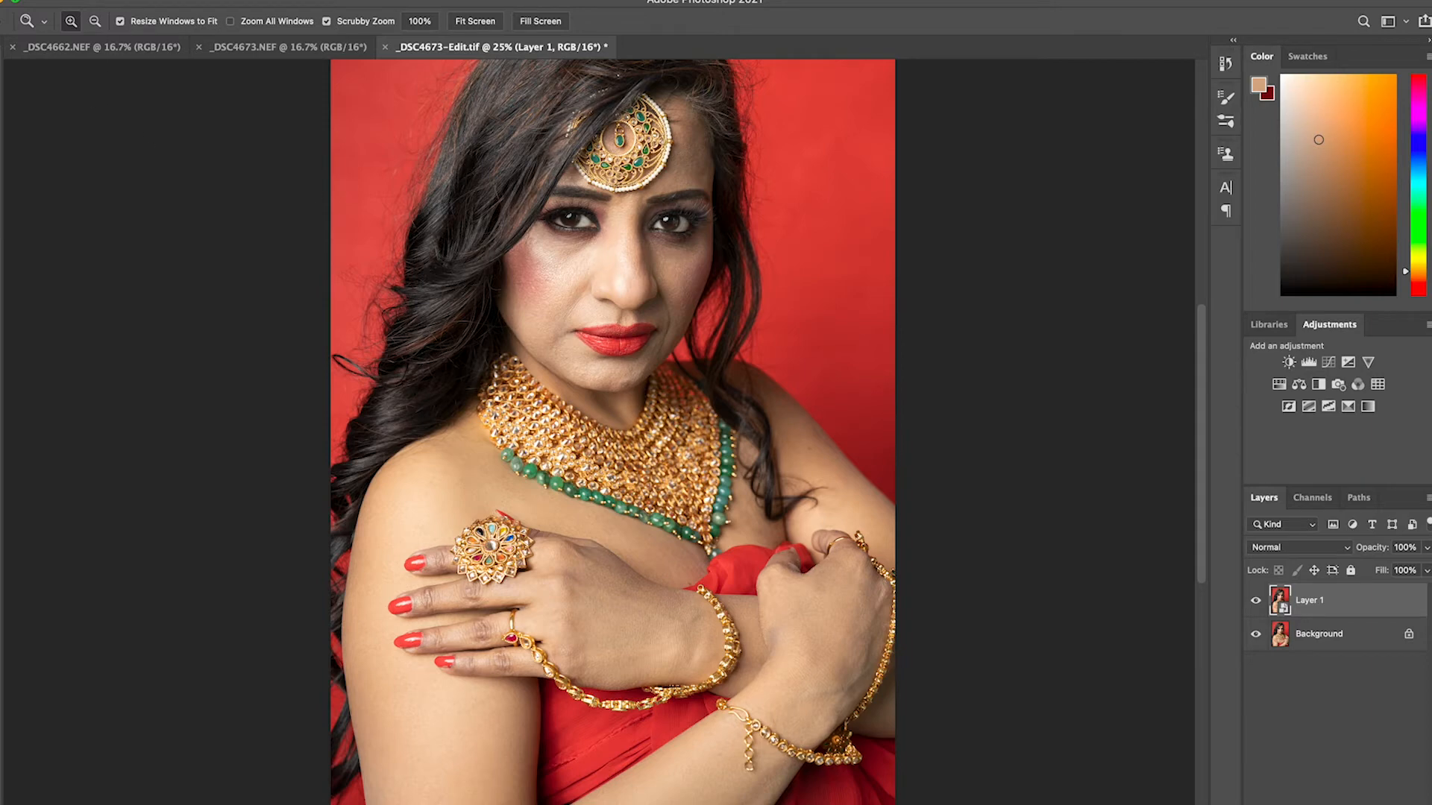
pyautogui.click(1351, 643)
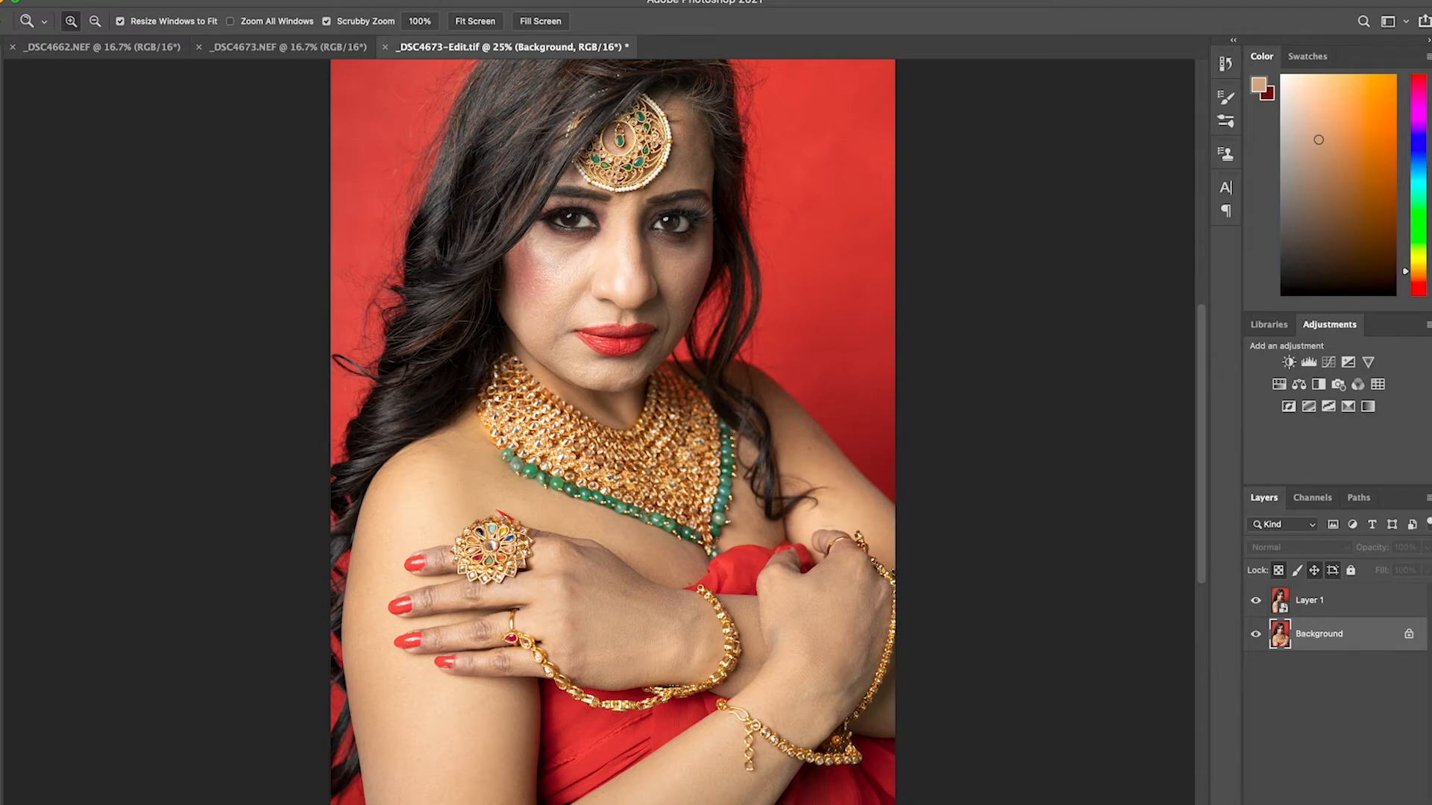
pyautogui.click(1379, 804)
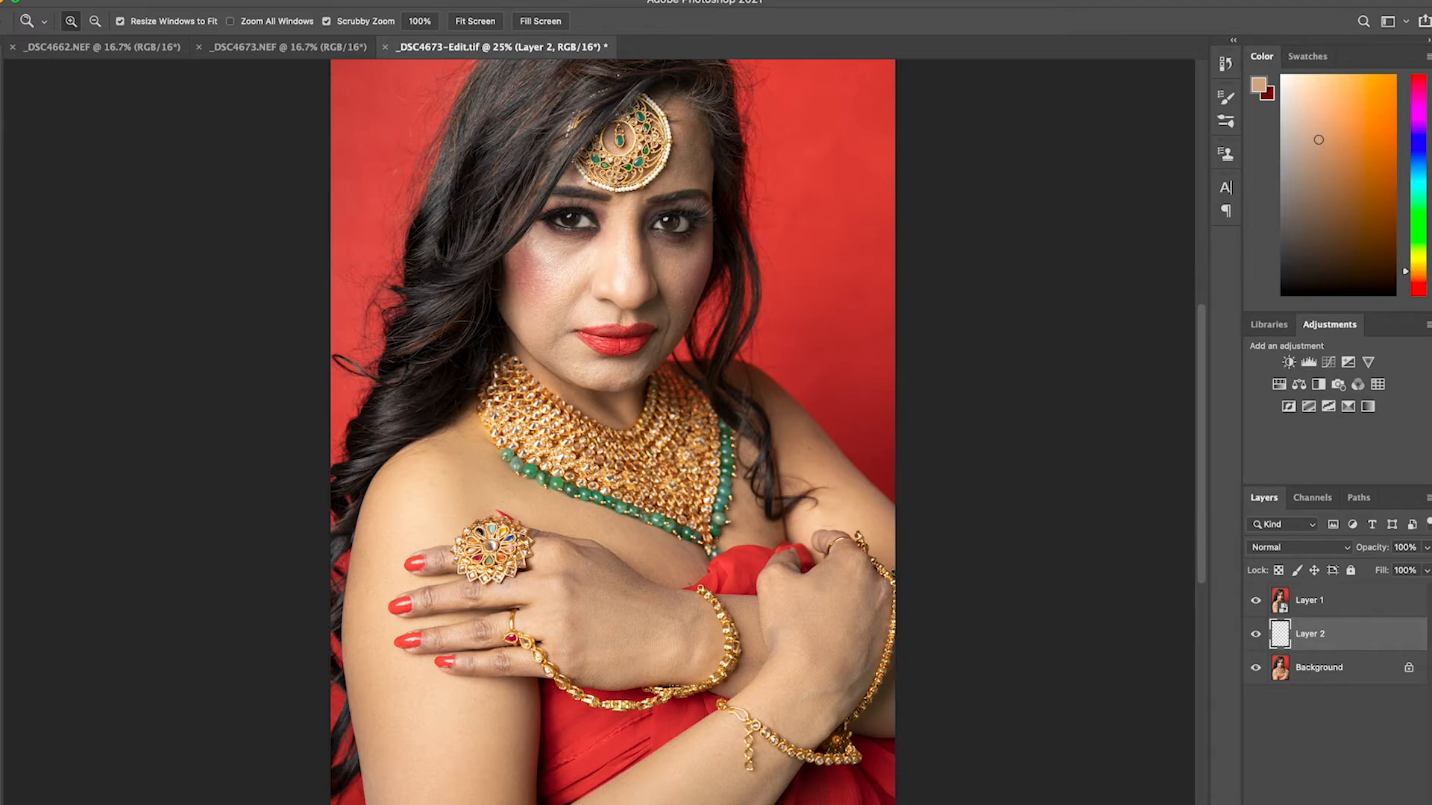
# Set the Brush tool's flow to 10% and sample the skin tone from the shaded cheek below the eye
pyautogui.press('b')
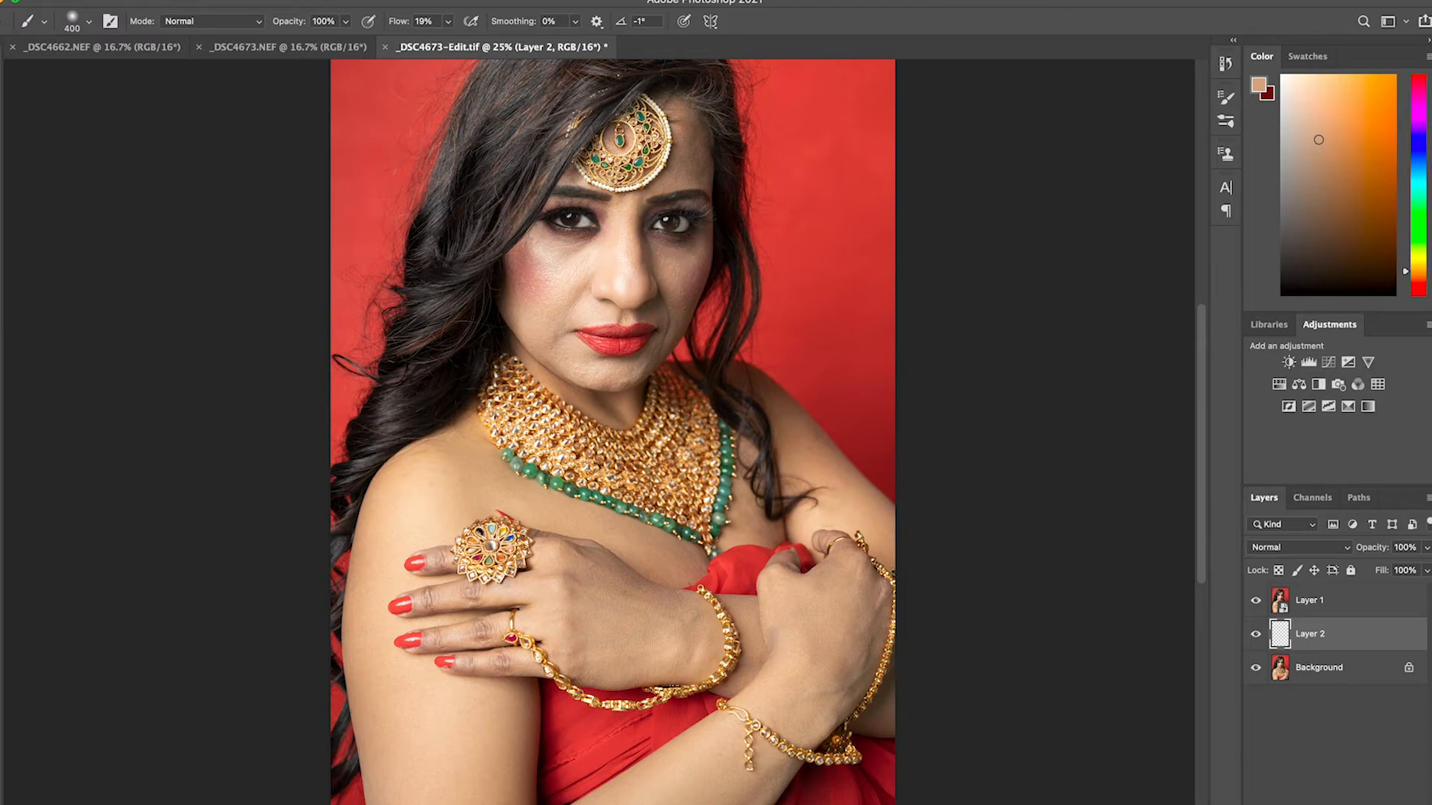
pyautogui.click(448, 21)
pyautogui.moveTo(450, 44); pyautogui.dragTo(440, 45)
pyautogui.keyDown('alt'); pyautogui.click(686, 265); pyautogui.keyUp('alt')
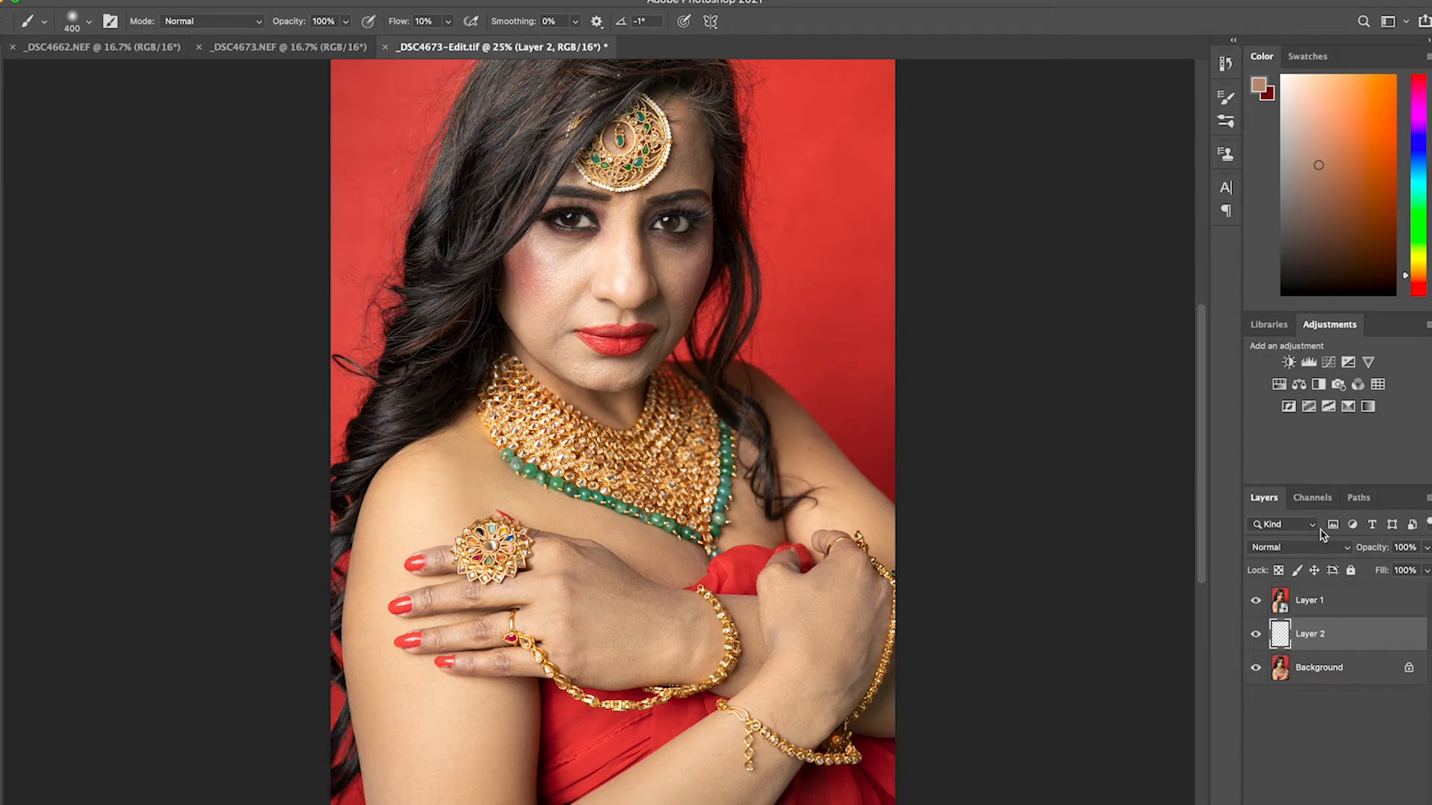
# Discard the blank layer and undo back to the separate Layer 1 copy, Layer 1 and Background layers
pyautogui.press('v')
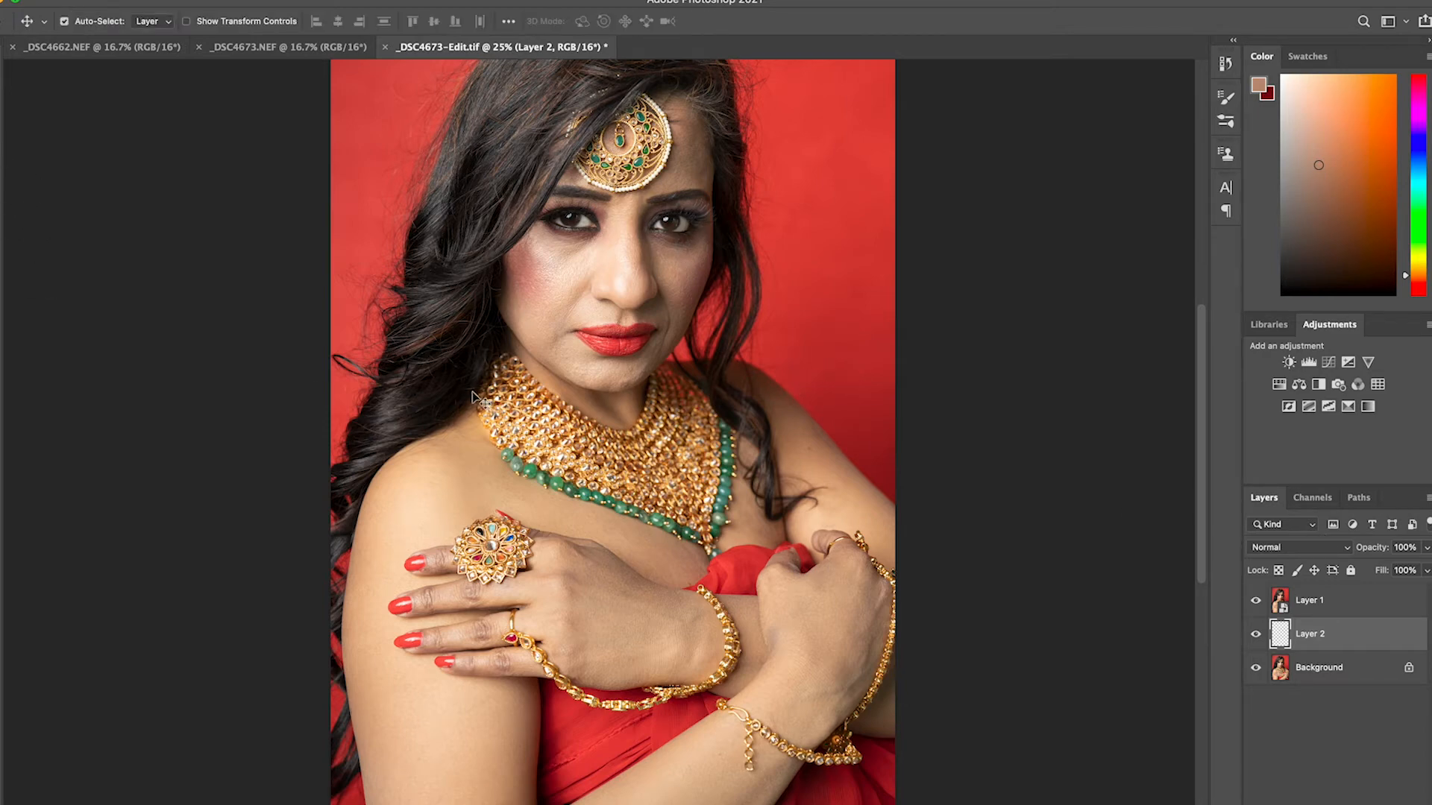
pyautogui.press('BackSpace')
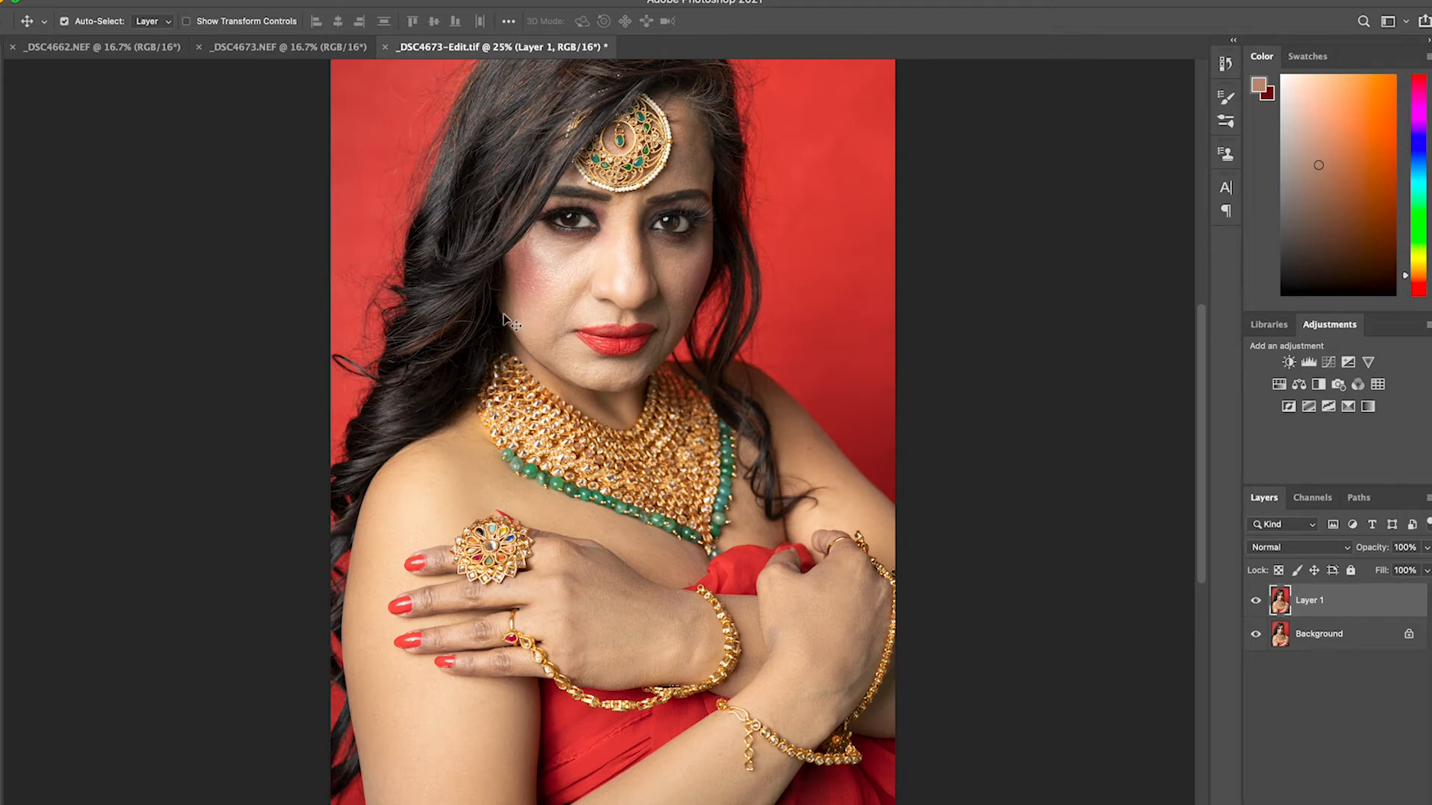
pyautogui.press('BackSpace')
pyautogui.press('super+z')
pyautogui.press('super+z')
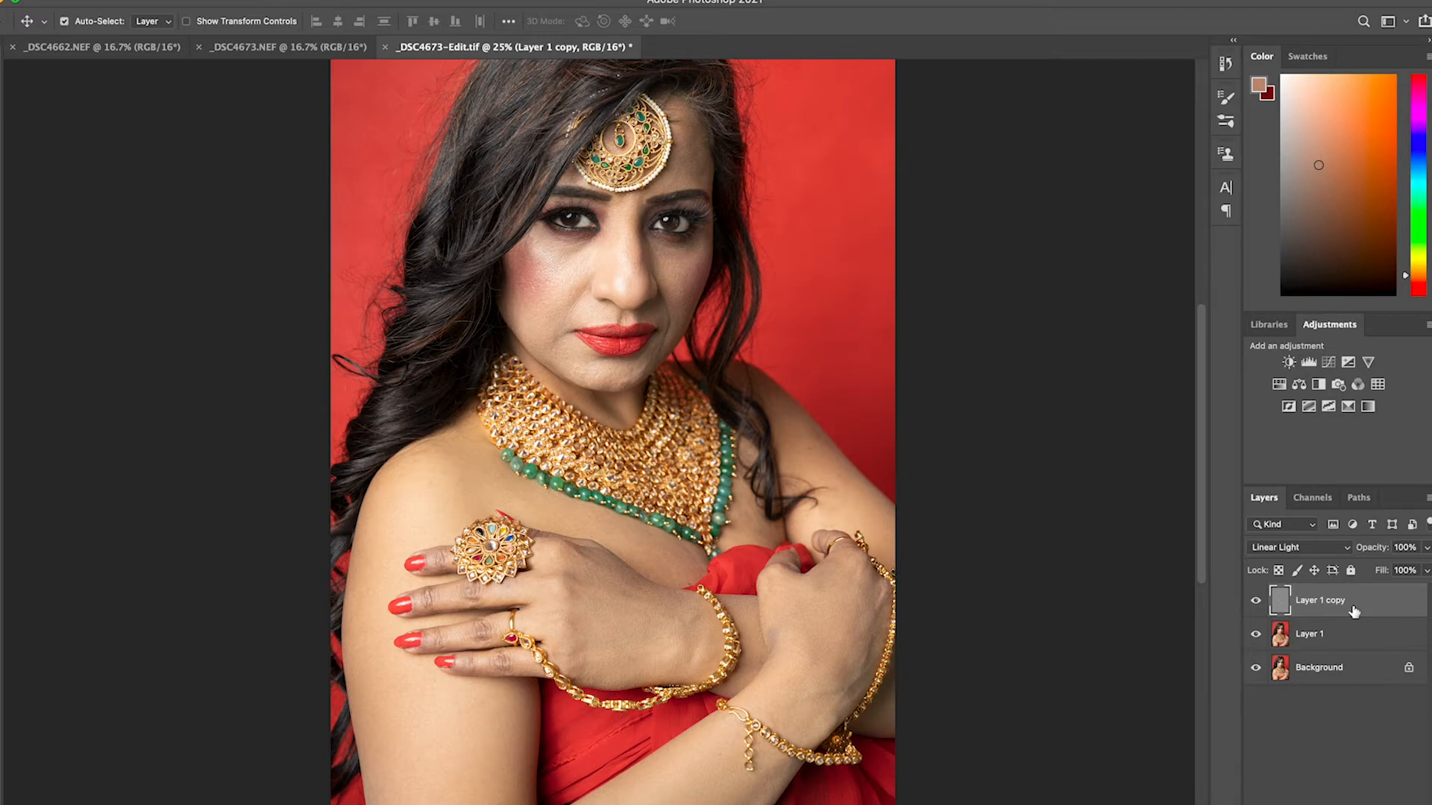
# Add a blank layer between Layer 1 and Layer 1 copy and activate the Brush tool for painting on it
pyautogui.click(1354, 635)
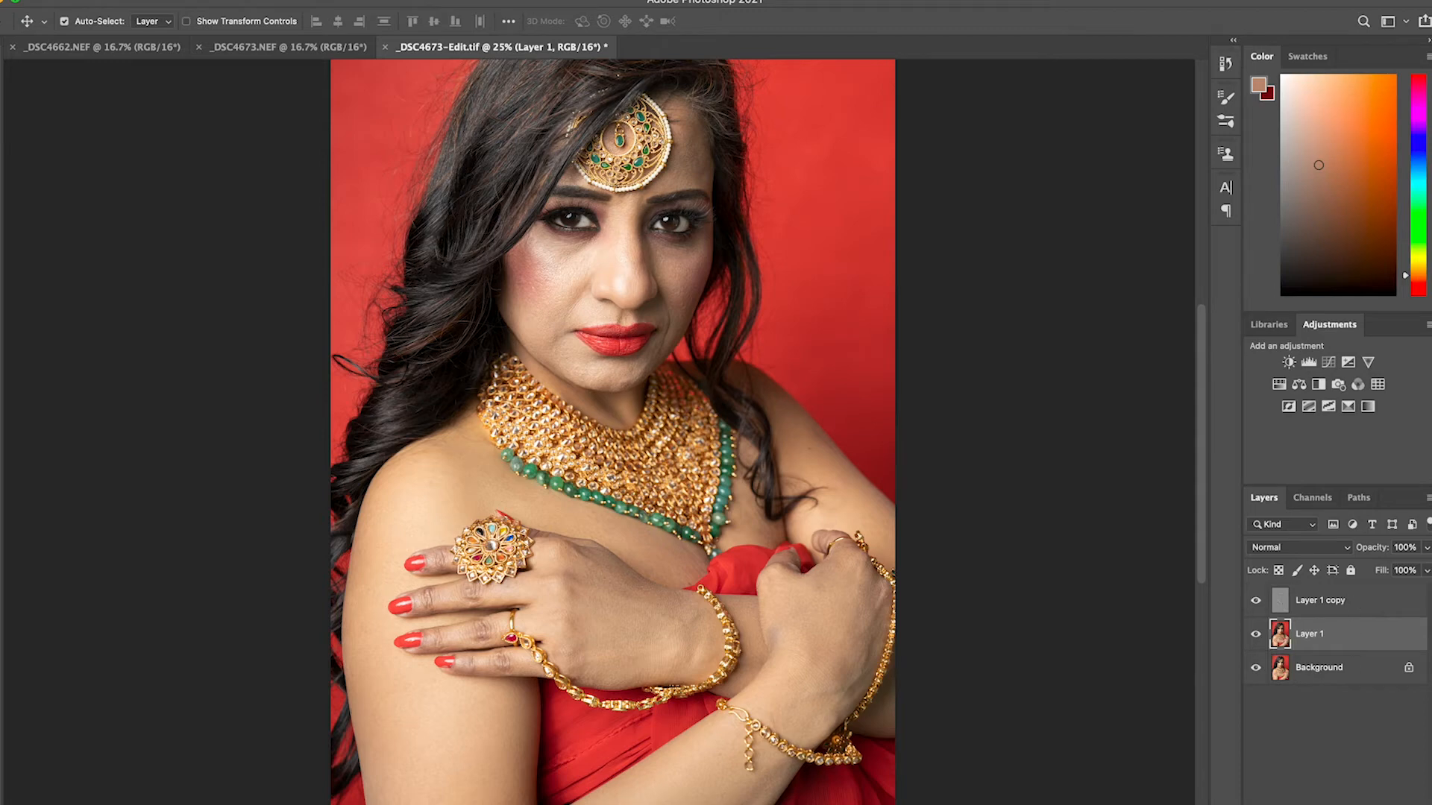
pyautogui.hotkey('ctrl', 'shift', 'alt', 'n')
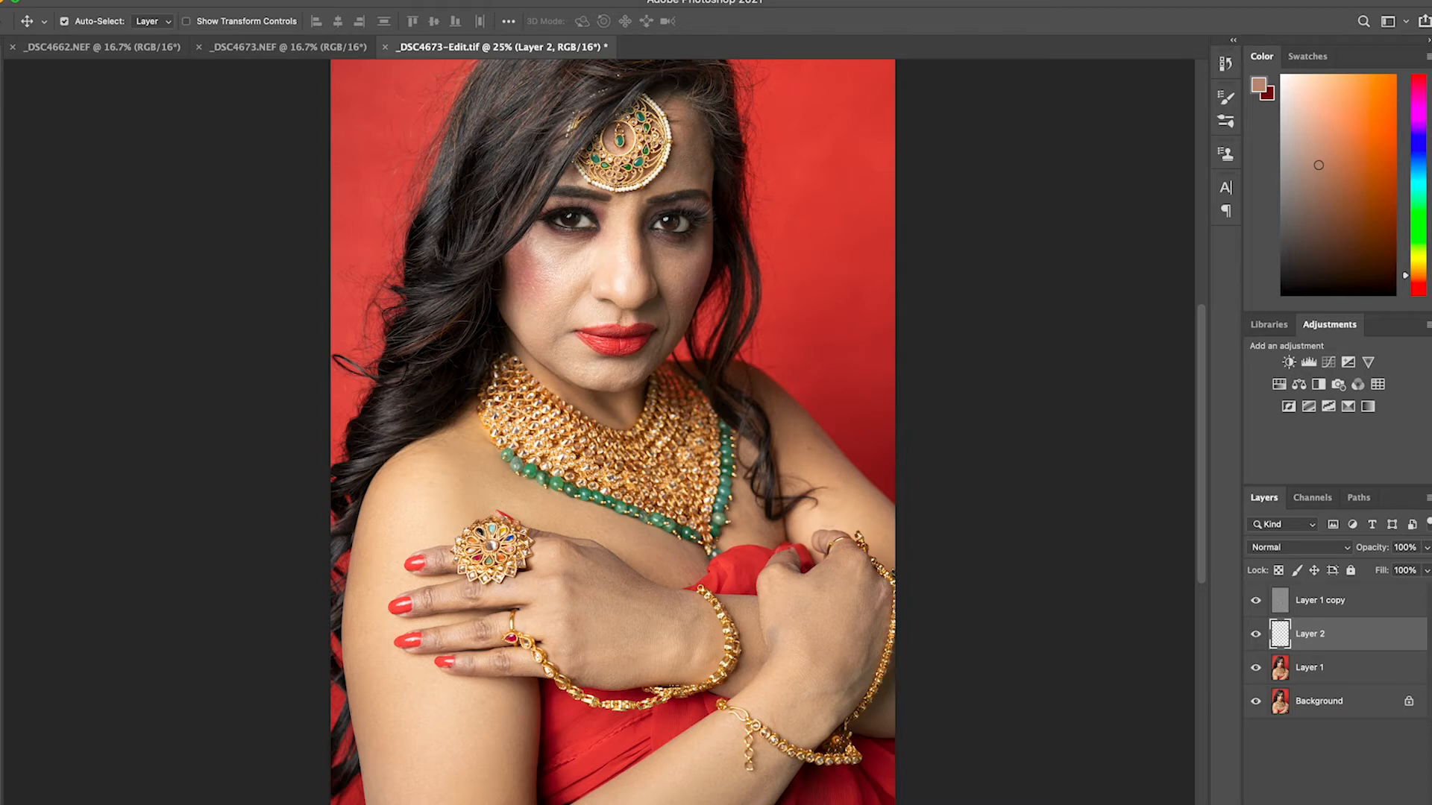
pyautogui.press('b')
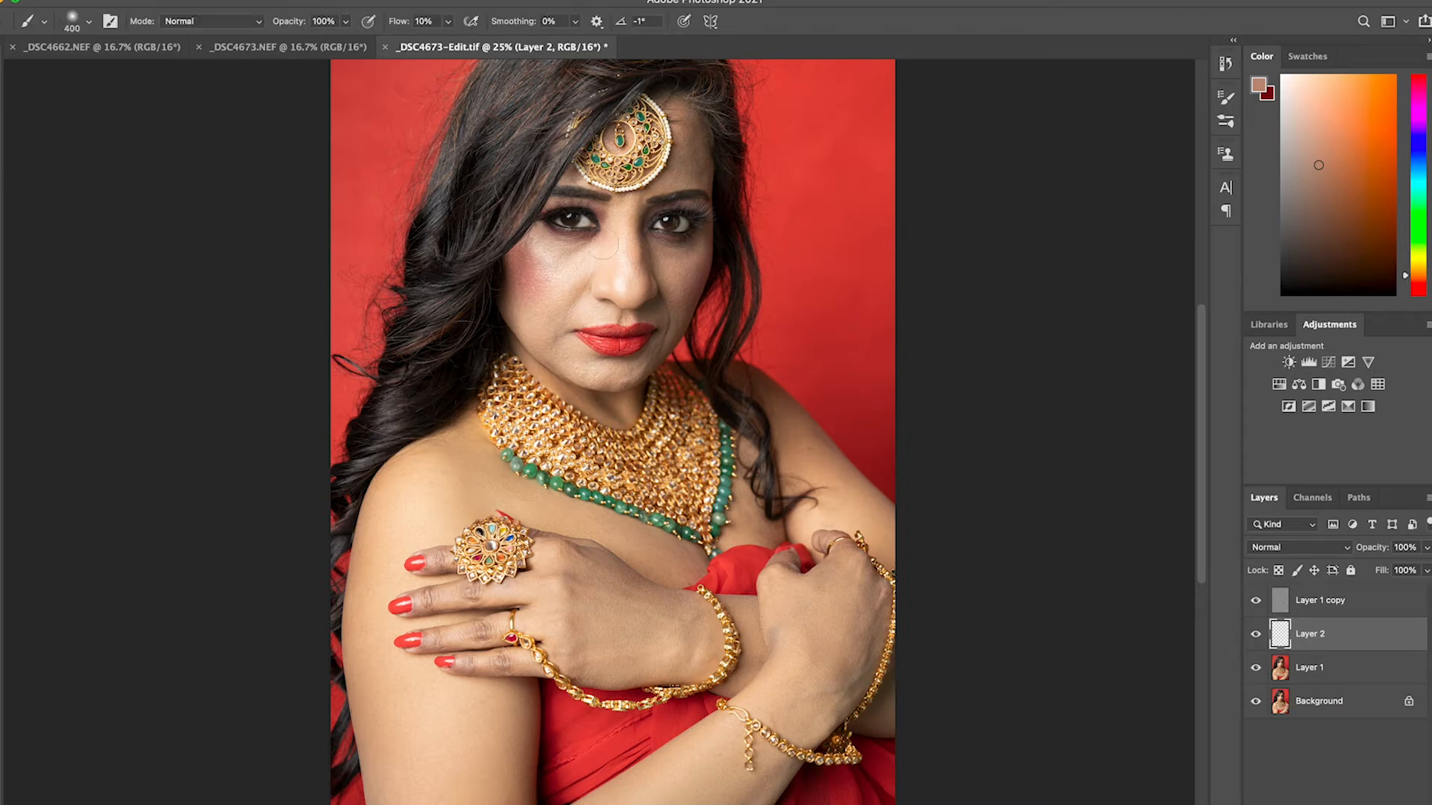
# Set the brush size to 300 and its flow to 8%
pyautogui.press(']')
pyautogui.press(']')
pyautogui.press('[')
pyautogui.press('[')
pyautogui.click(450, 23)
pyautogui.moveTo(448, 42); pyautogui.dragTo(446, 41)
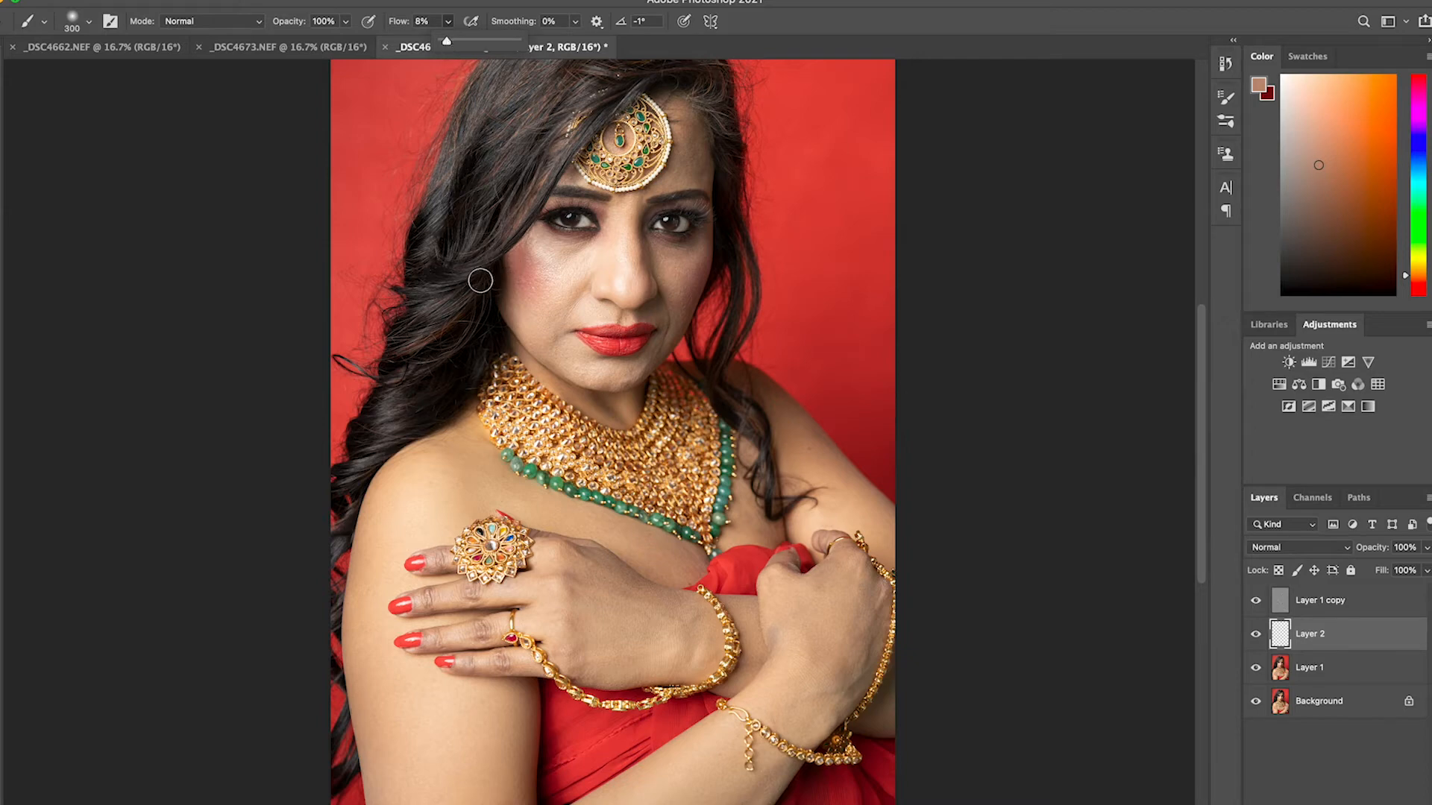
# Sample nearby light skin tones and paint them over the bright cheek area below the eye on Layer 2
pyautogui.keyDown('alt'); pyautogui.click(568, 269); pyautogui.keyUp('alt')
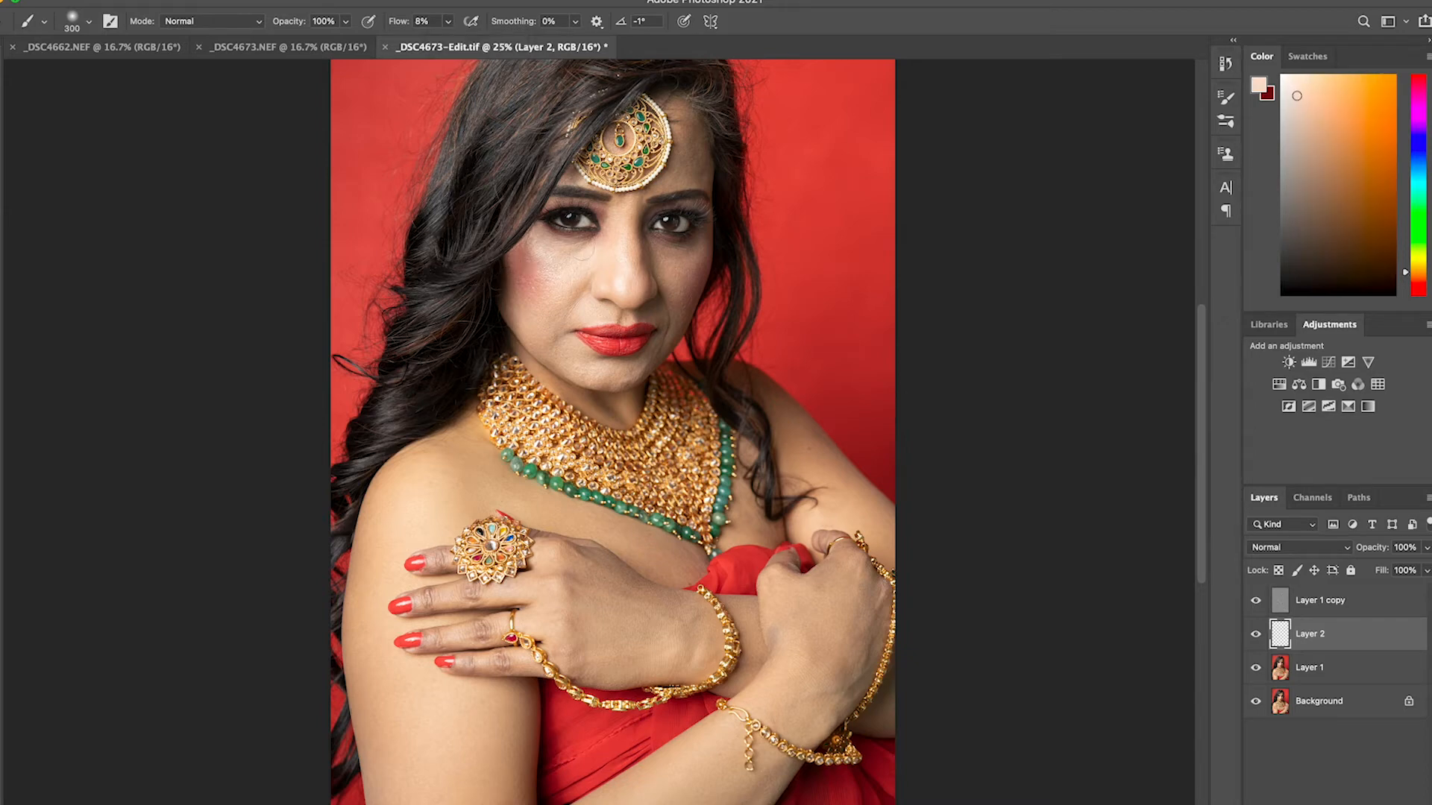
pyautogui.keyDown('alt'); pyautogui.click(585, 266); pyautogui.keyUp('alt')
pyautogui.keyDown('alt'); pyautogui.click(570, 273); pyautogui.keyUp('alt')
pyautogui.keyDown('alt'); pyautogui.click(560, 266); pyautogui.keyUp('alt')
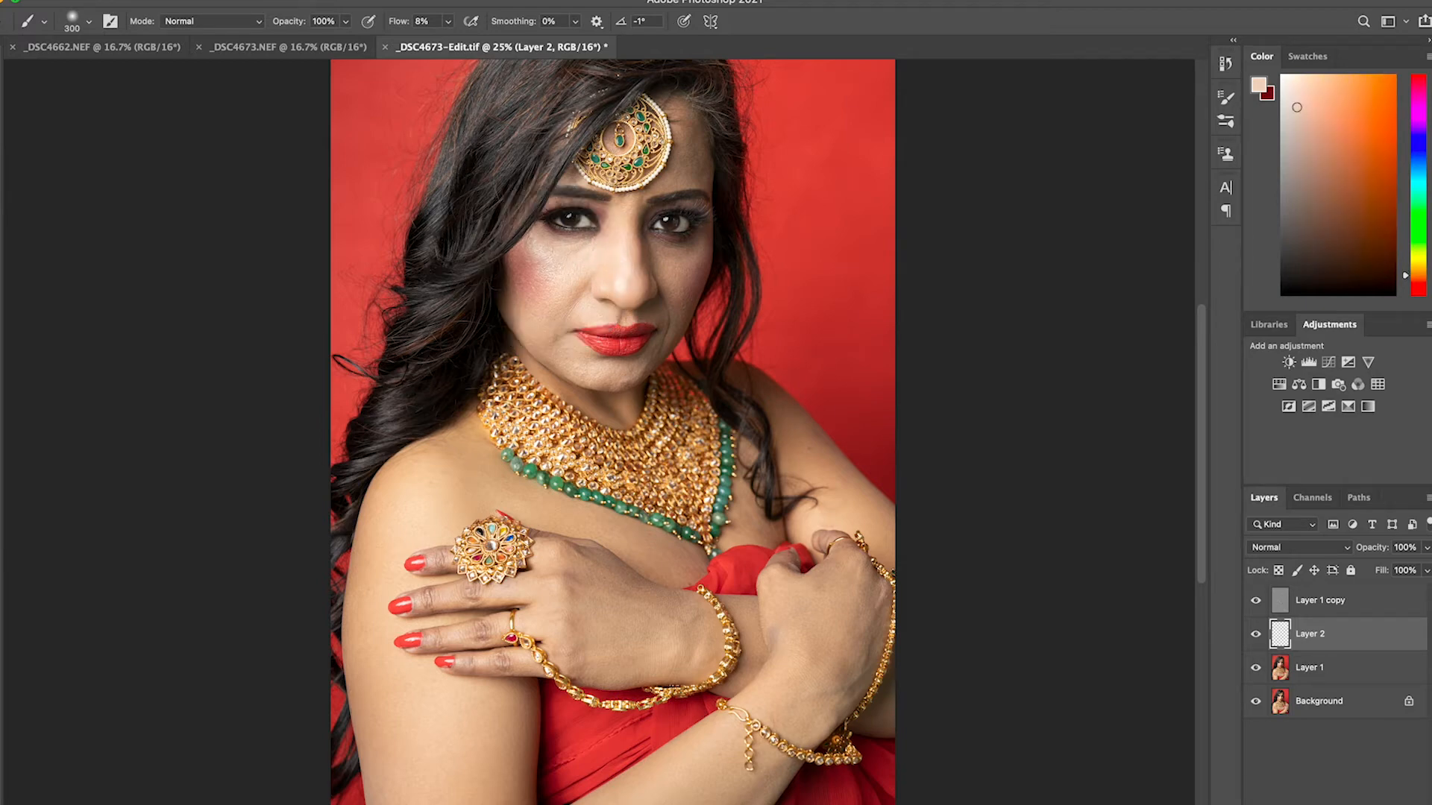
pyautogui.keyDown('alt'); pyautogui.click(563, 263); pyautogui.keyUp('alt')
pyautogui.keyDown('alt'); pyautogui.click(591, 264); pyautogui.keyUp('alt')
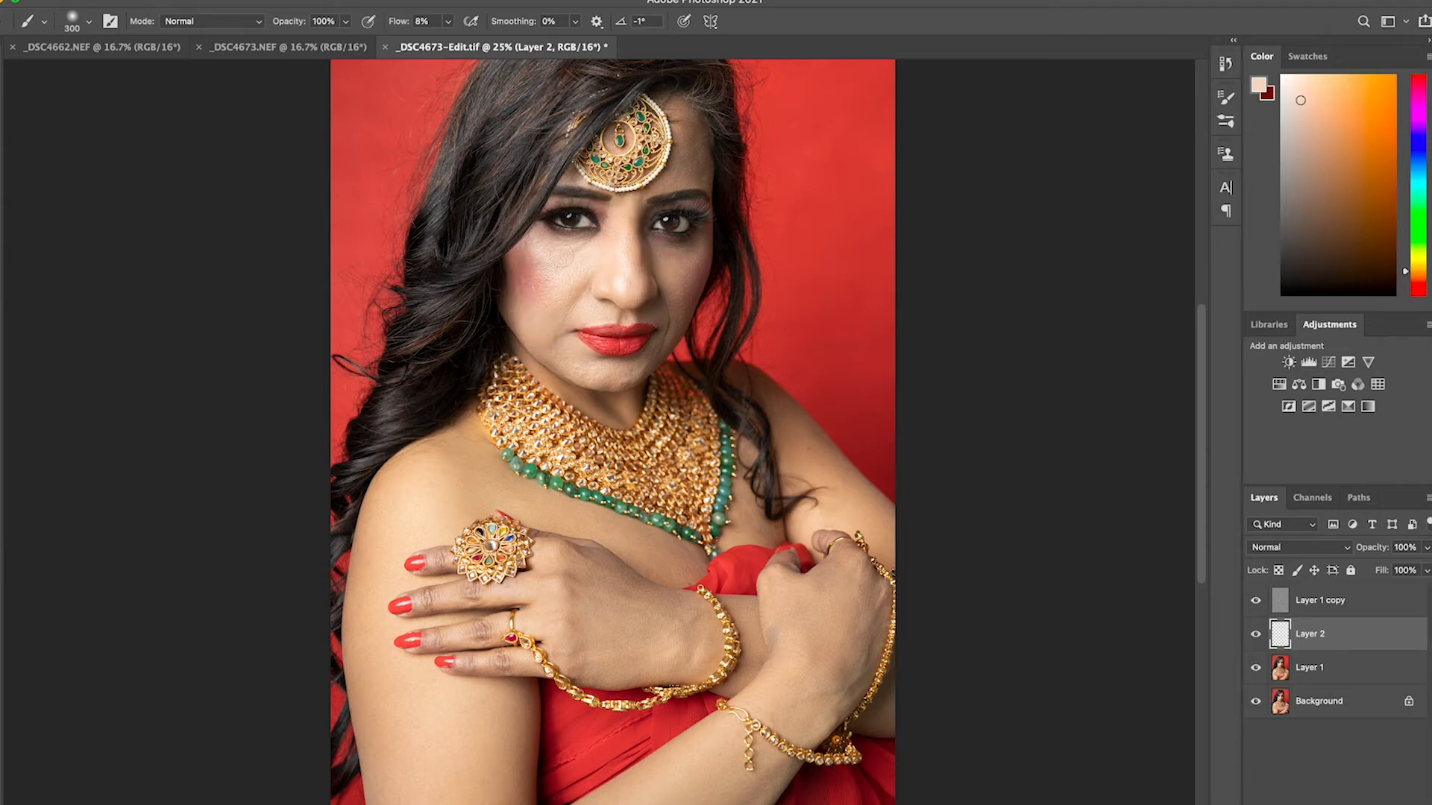
pyautogui.keyDown('alt'); pyautogui.click(562, 275); pyautogui.keyUp('alt')
# Blend the edge of the blush on the brighter cheek by painting with sampled pink and light skin tones
pyautogui.keyDown('alt'); pyautogui.click(539, 263); pyautogui.keyUp('alt')
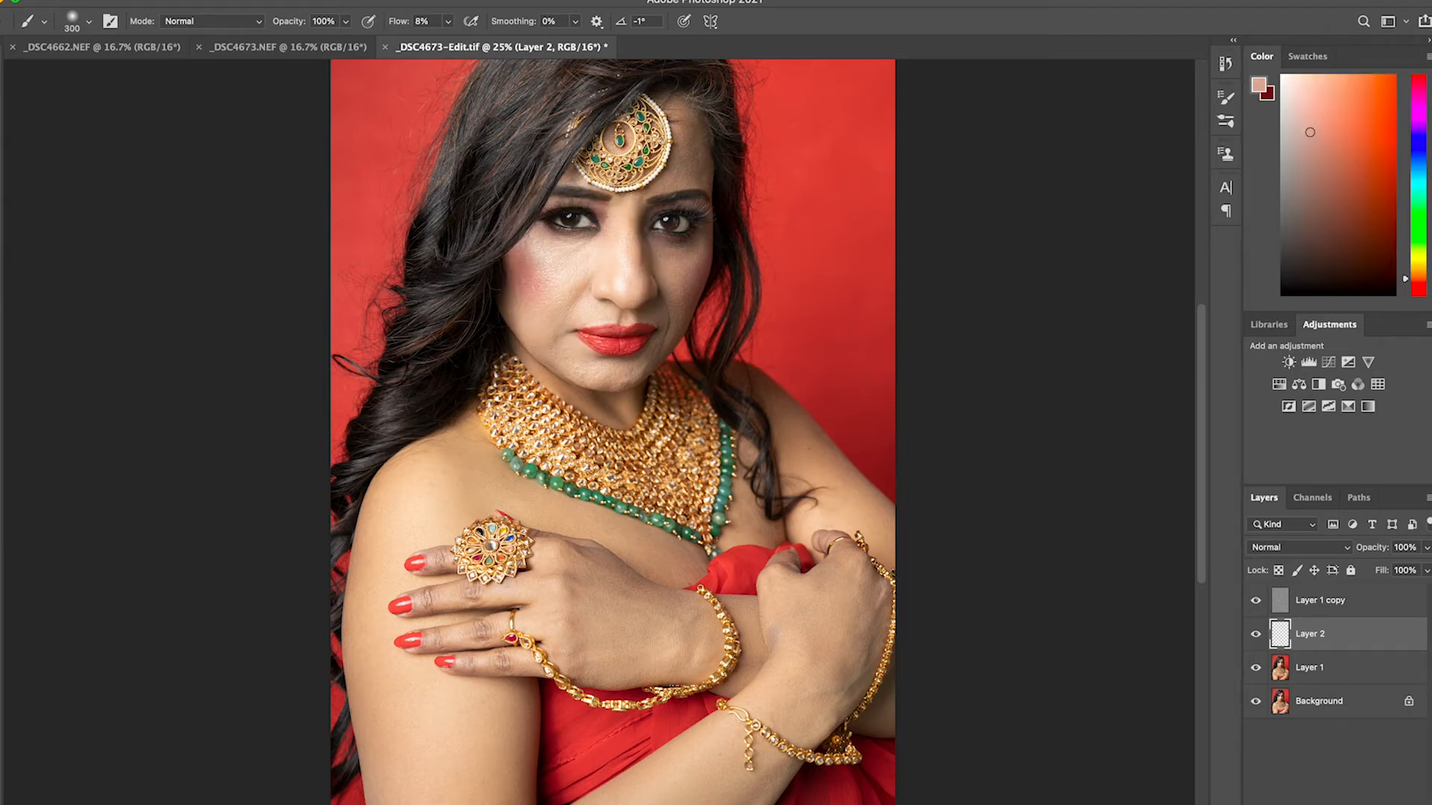
pyautogui.keyDown('alt'); pyautogui.click(549, 271); pyautogui.keyUp('alt')
pyautogui.keyDown('alt'); pyautogui.click(544, 263); pyautogui.keyUp('alt')
pyautogui.keyDown('alt'); pyautogui.click(525, 277); pyautogui.keyUp('alt')
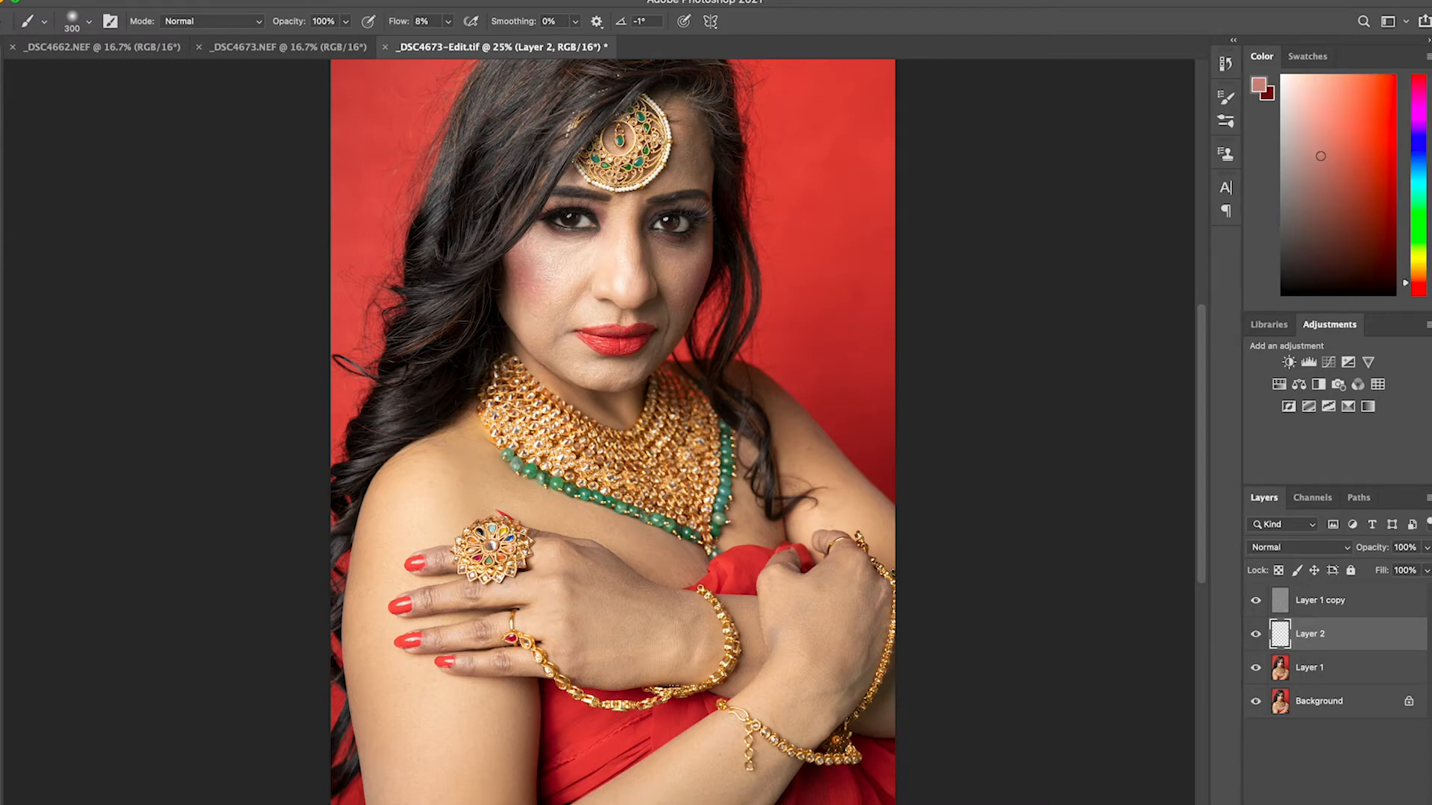
pyautogui.keyDown('alt'); pyautogui.click(533, 257); pyautogui.keyUp('alt')
pyautogui.keyDown('alt'); pyautogui.click(544, 252); pyautogui.keyUp('alt')
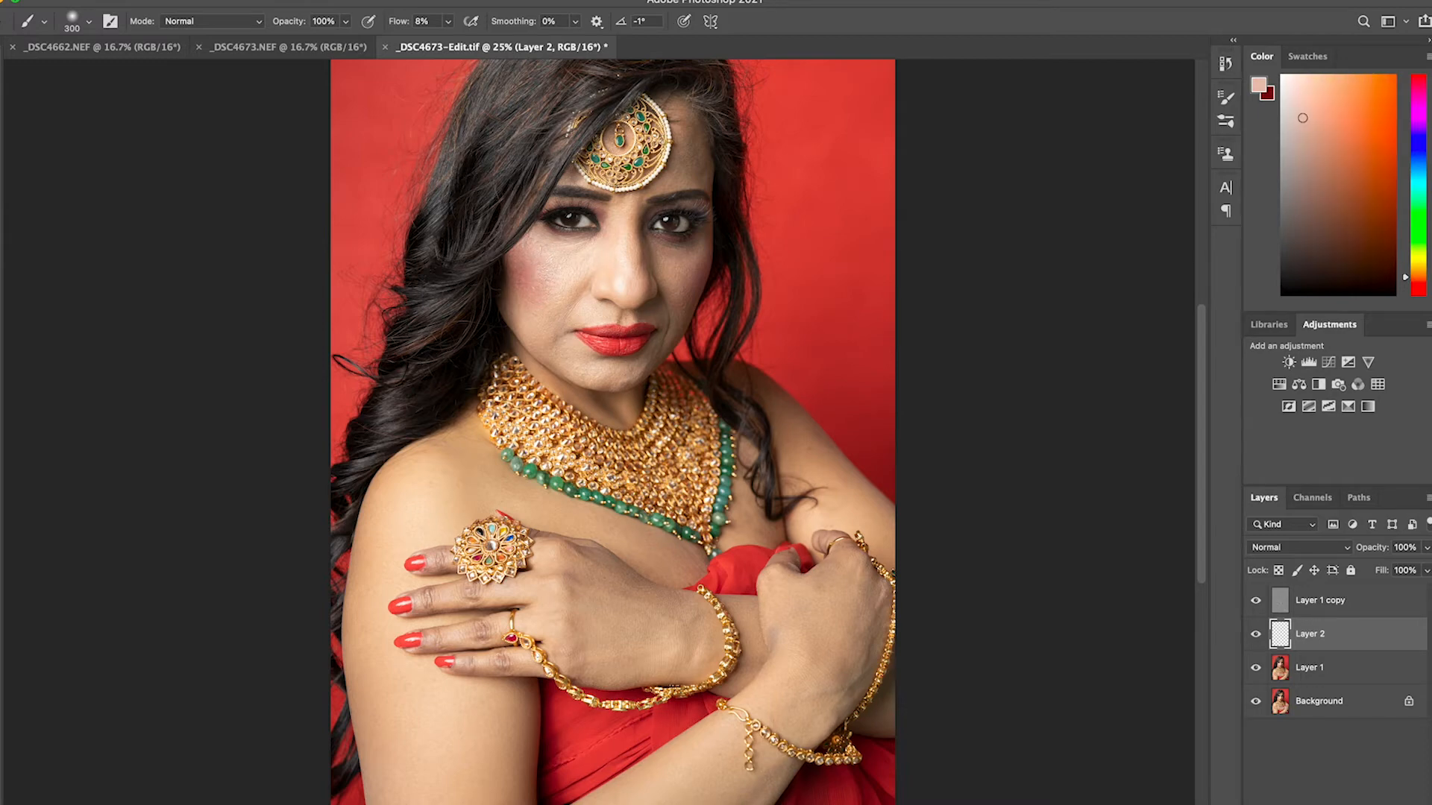
# Even out the skin beside the nose and on the lower part of the brighter cheek with locally sampled tones
pyautogui.keyDown('alt'); pyautogui.click(569, 289); pyautogui.keyUp('alt')
pyautogui.keyDown('alt'); pyautogui.click(572, 275); pyautogui.keyUp('alt')
pyautogui.keyDown('alt'); pyautogui.click(552, 307); pyautogui.keyUp('alt')
pyautogui.keyDown('alt'); pyautogui.click(548, 320); pyautogui.keyUp('alt')
pyautogui.keyDown('alt'); pyautogui.click(583, 363); pyautogui.keyUp('alt')
pyautogui.keyDown('alt'); pyautogui.click(574, 305); pyautogui.keyUp('alt')
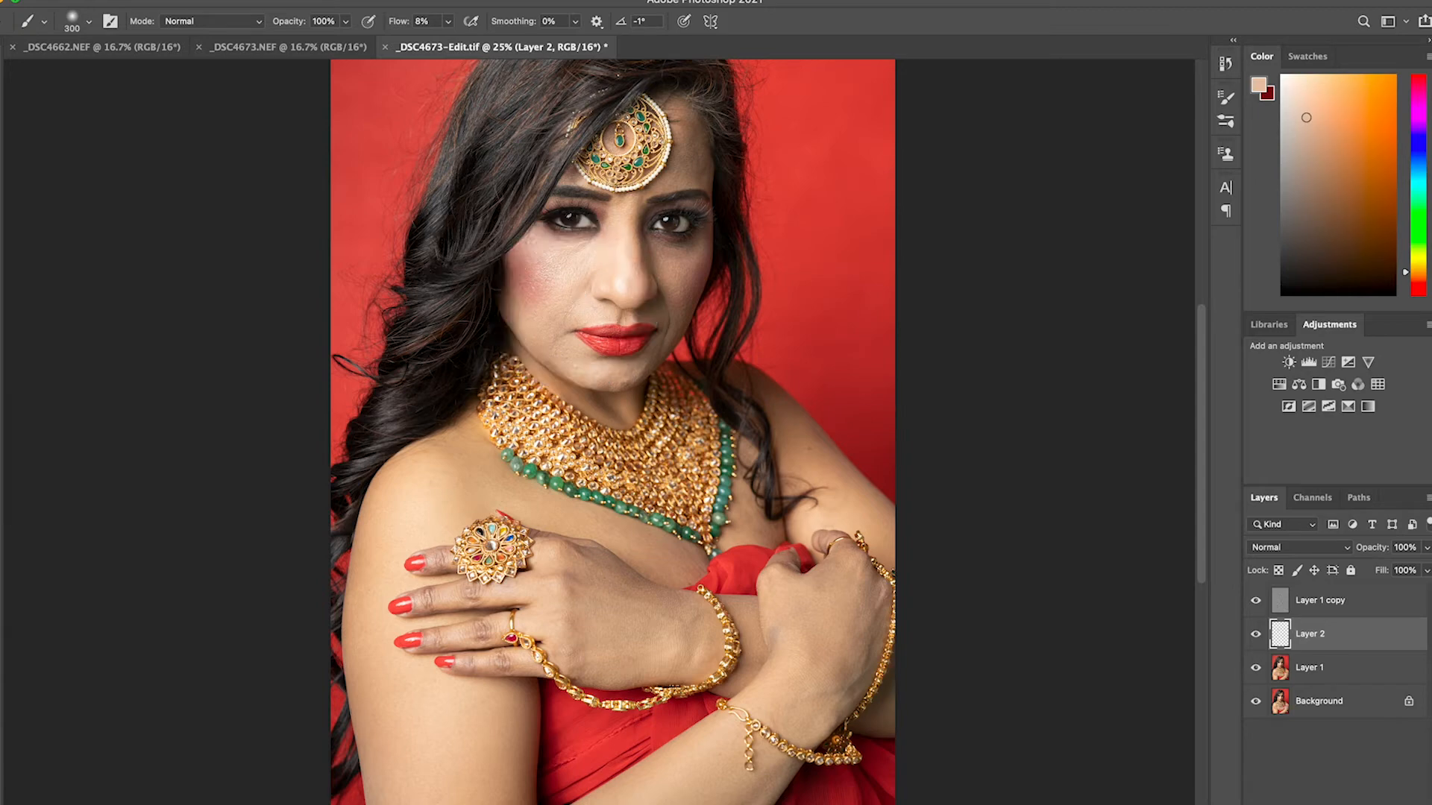
# Smooth the tones along the jaw, the chin and the bridge of the nose with sampled skin colours
pyautogui.keyDown('alt'); pyautogui.click(557, 331); pyautogui.keyUp('alt')
pyautogui.keyDown('alt'); pyautogui.click(583, 358); pyautogui.keyUp('alt')
pyautogui.keyDown('alt'); pyautogui.click(601, 361); pyautogui.keyUp('alt')
pyautogui.keyDown('alt'); pyautogui.click(621, 268); pyautogui.keyUp('alt')
pyautogui.keyDown('alt'); pyautogui.click(622, 268); pyautogui.keyUp('alt')
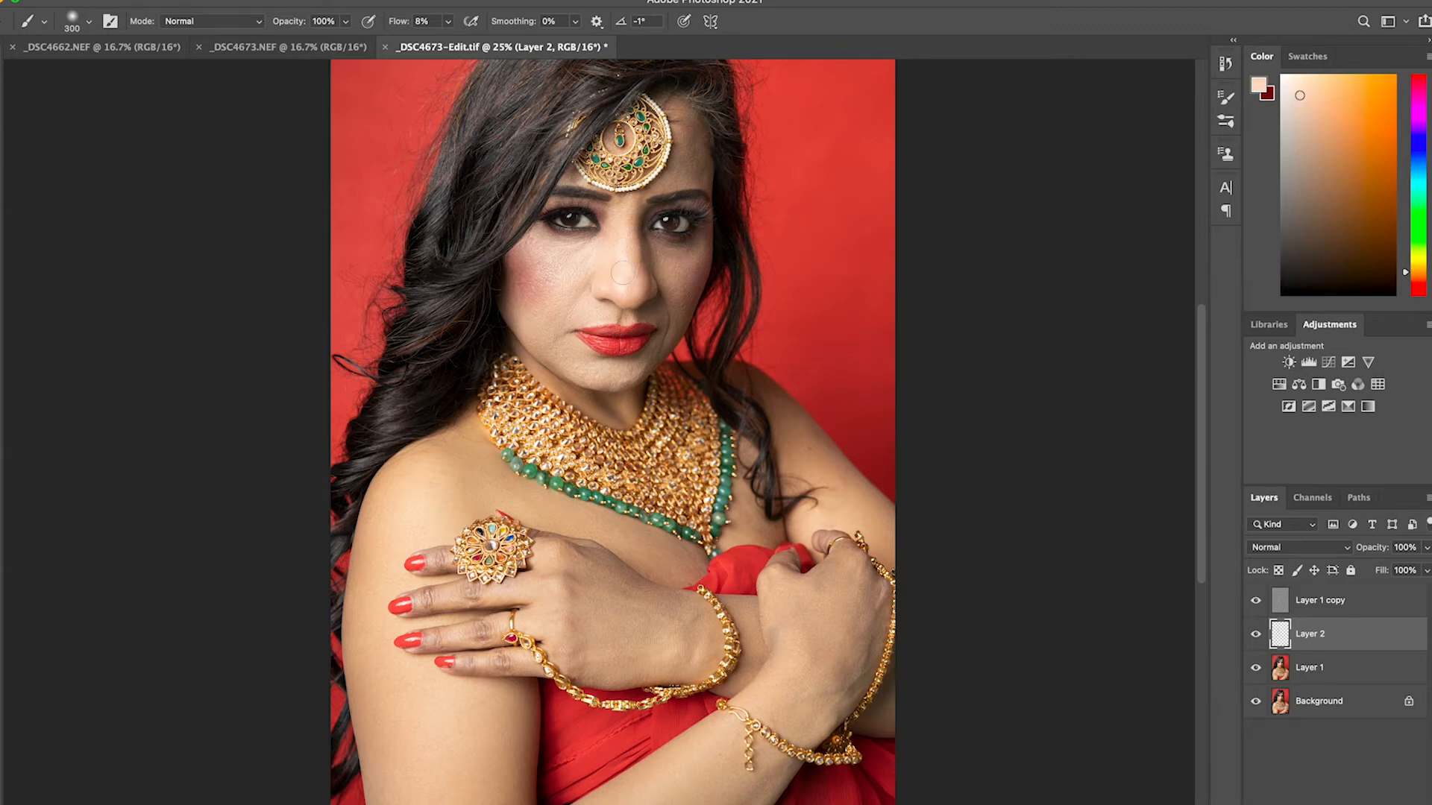
# Sample the darker skin tones of the shaded cheek and paint them over that cheek to even it out
pyautogui.keyDown('alt'); pyautogui.click(680, 275); pyautogui.keyUp('alt')
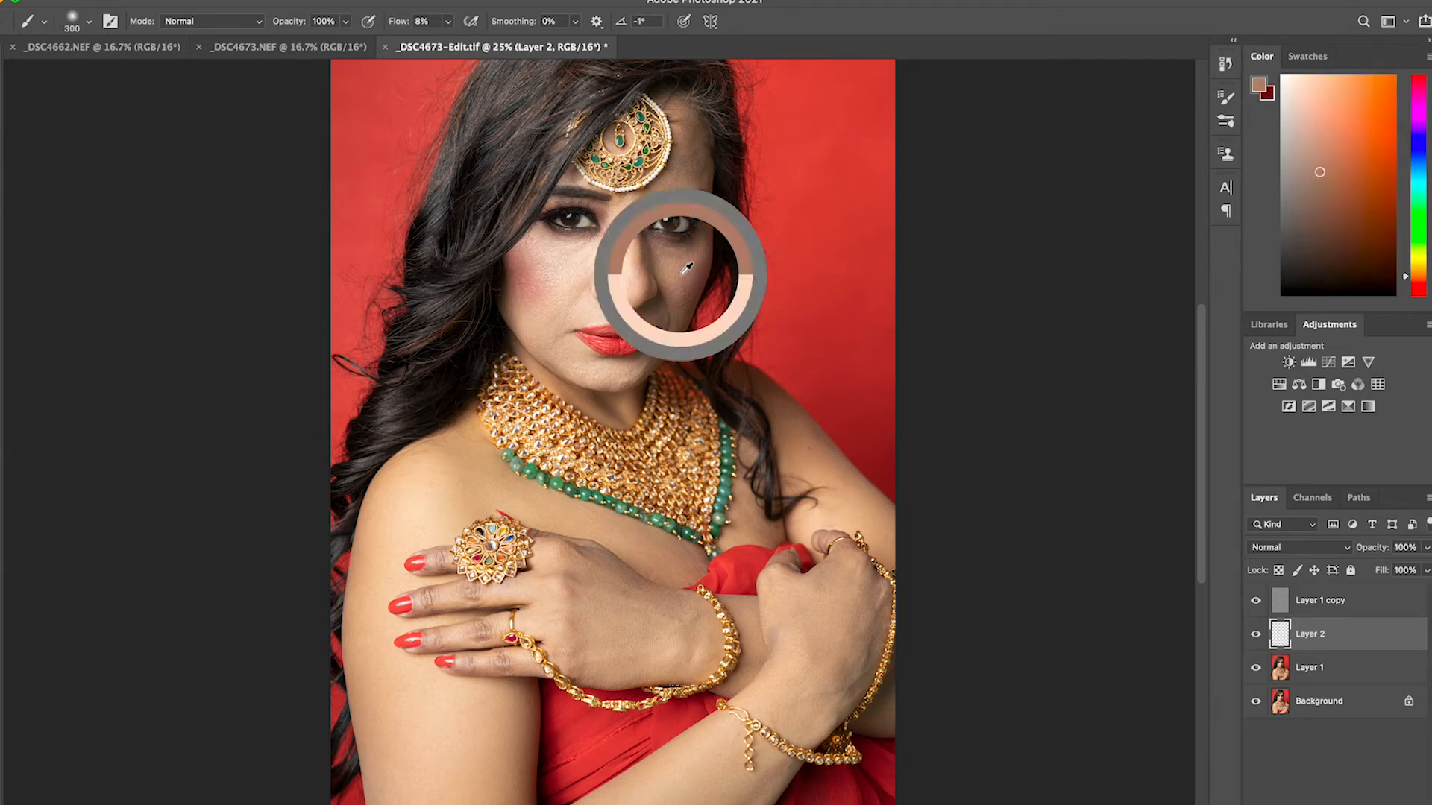
pyautogui.keyDown('alt'); pyautogui.click(682, 280); pyautogui.keyUp('alt')
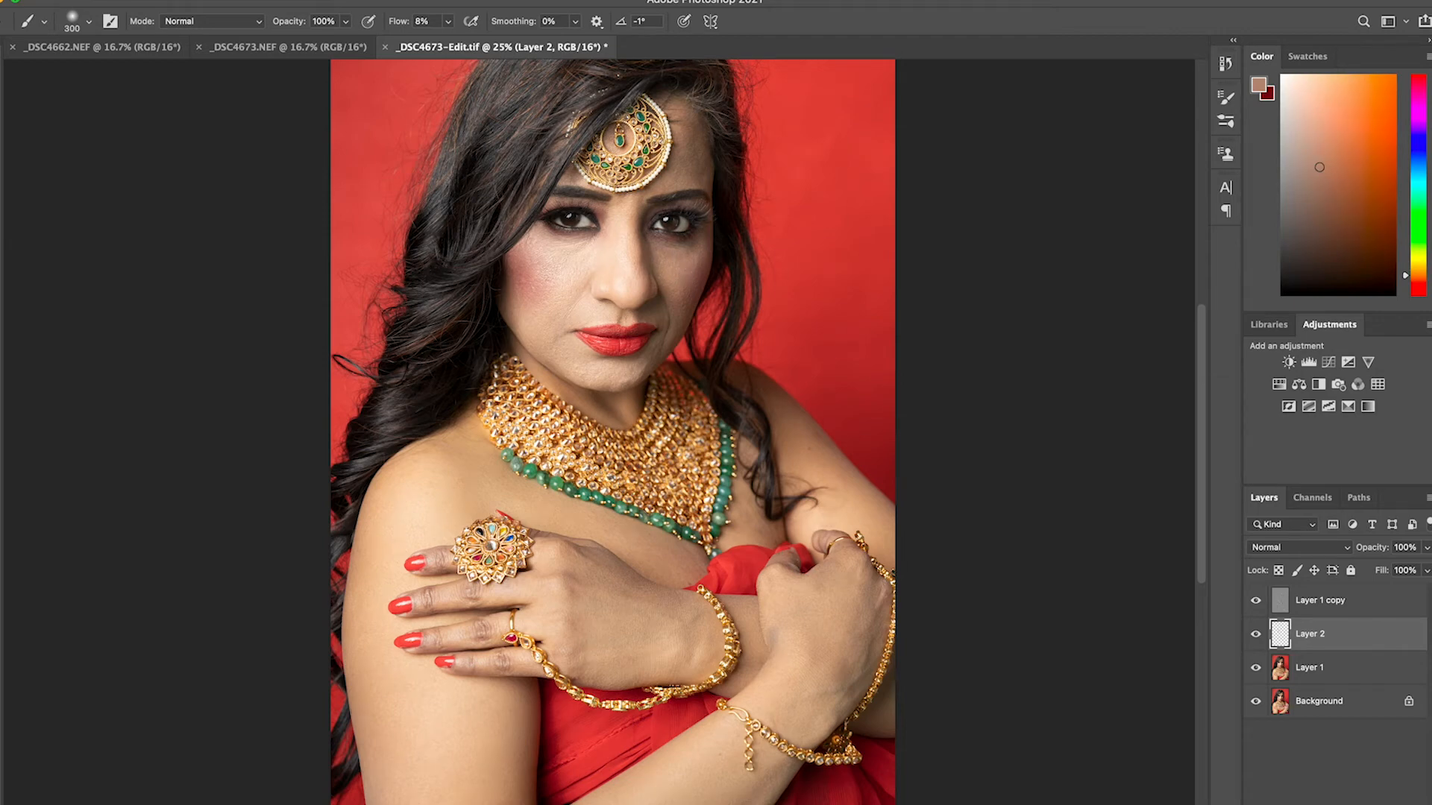
pyautogui.keyDown('alt'); pyautogui.click(692, 266); pyautogui.keyUp('alt')
pyautogui.keyDown('alt'); pyautogui.click(679, 273); pyautogui.keyUp('alt')
pyautogui.keyDown('alt'); pyautogui.click(677, 289); pyautogui.keyUp('alt')
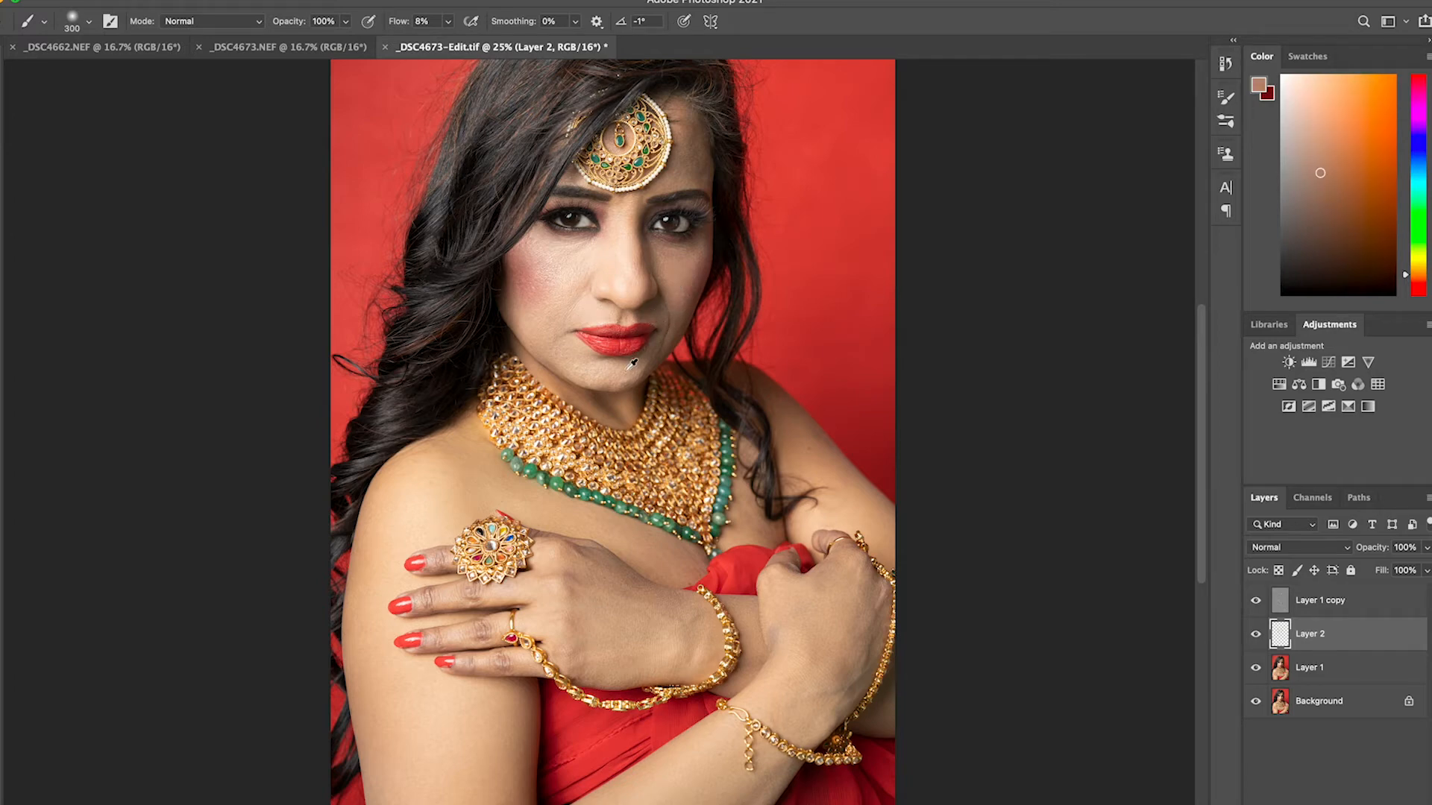
# Even out the shaded forehead between the ornament and the eyebrow by painting sampled skin tones
pyautogui.keyDown('alt'); pyautogui.click(635, 227); pyautogui.keyUp('alt')
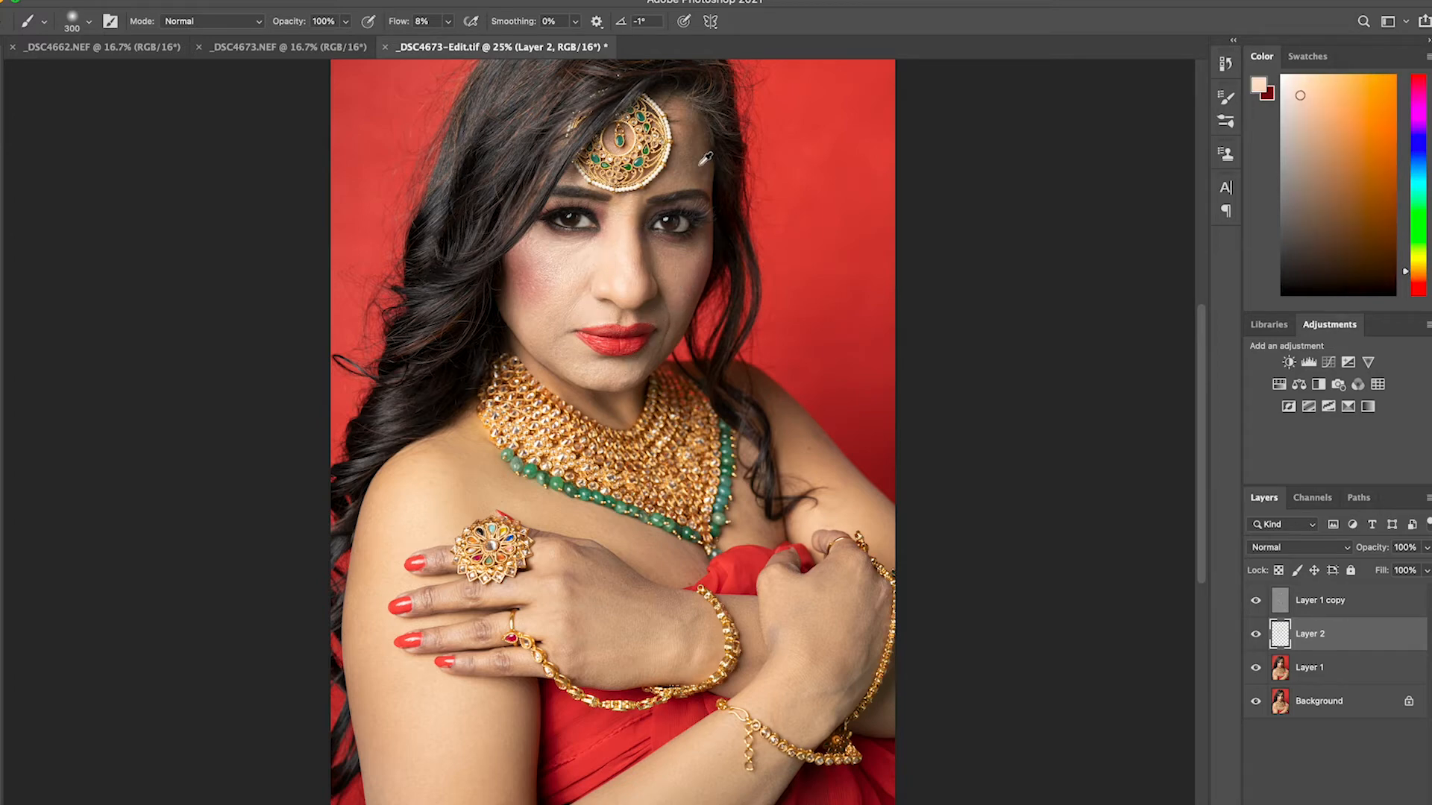
pyautogui.keyDown('alt'); pyautogui.click(679, 173); pyautogui.keyUp('alt')
pyautogui.keyDown('alt'); pyautogui.click(677, 177); pyautogui.keyUp('alt')
pyautogui.keyDown('alt'); pyautogui.click(666, 179); pyautogui.keyUp('alt')
pyautogui.moveTo(680, 168); pyautogui.dragTo(681, 170)
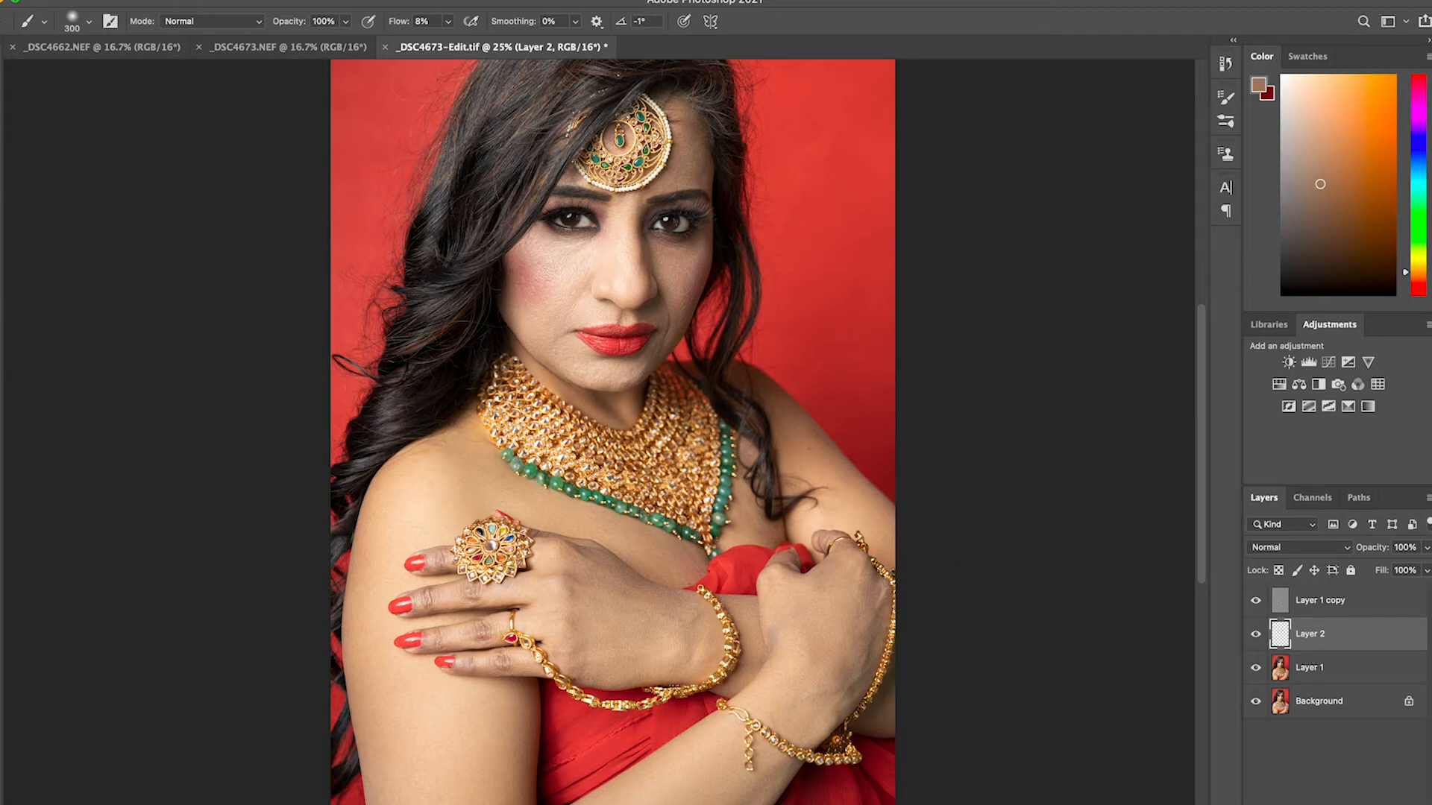
# Flatten all layers into the Background and save _DSC4673-Edit.tif
pyautogui.click(1385, 603)
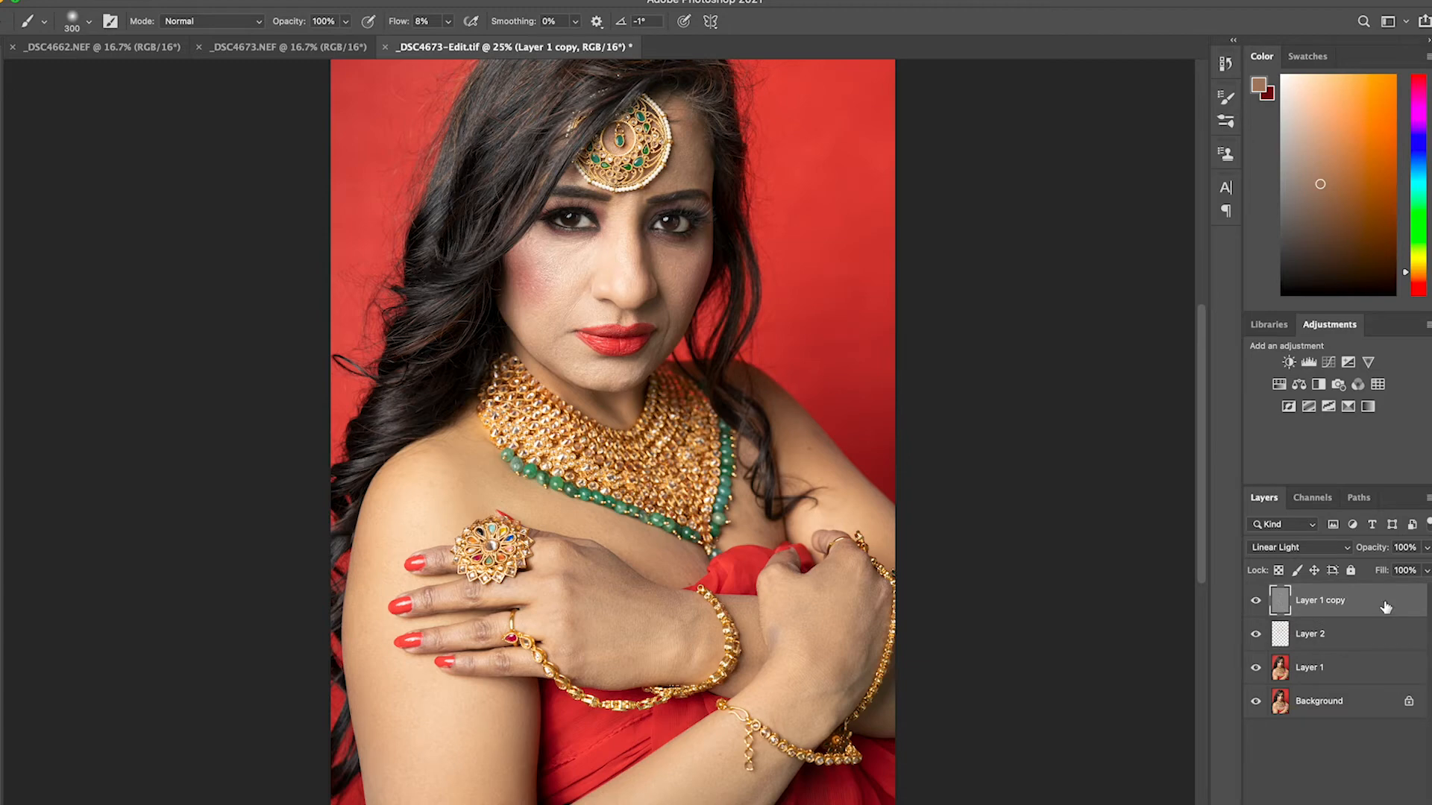
pyautogui.keyDown('shift'); pyautogui.click(1332, 705); pyautogui.keyUp('shift')
pyautogui.rightClick(1333, 705)
pyautogui.click(1256, 792)
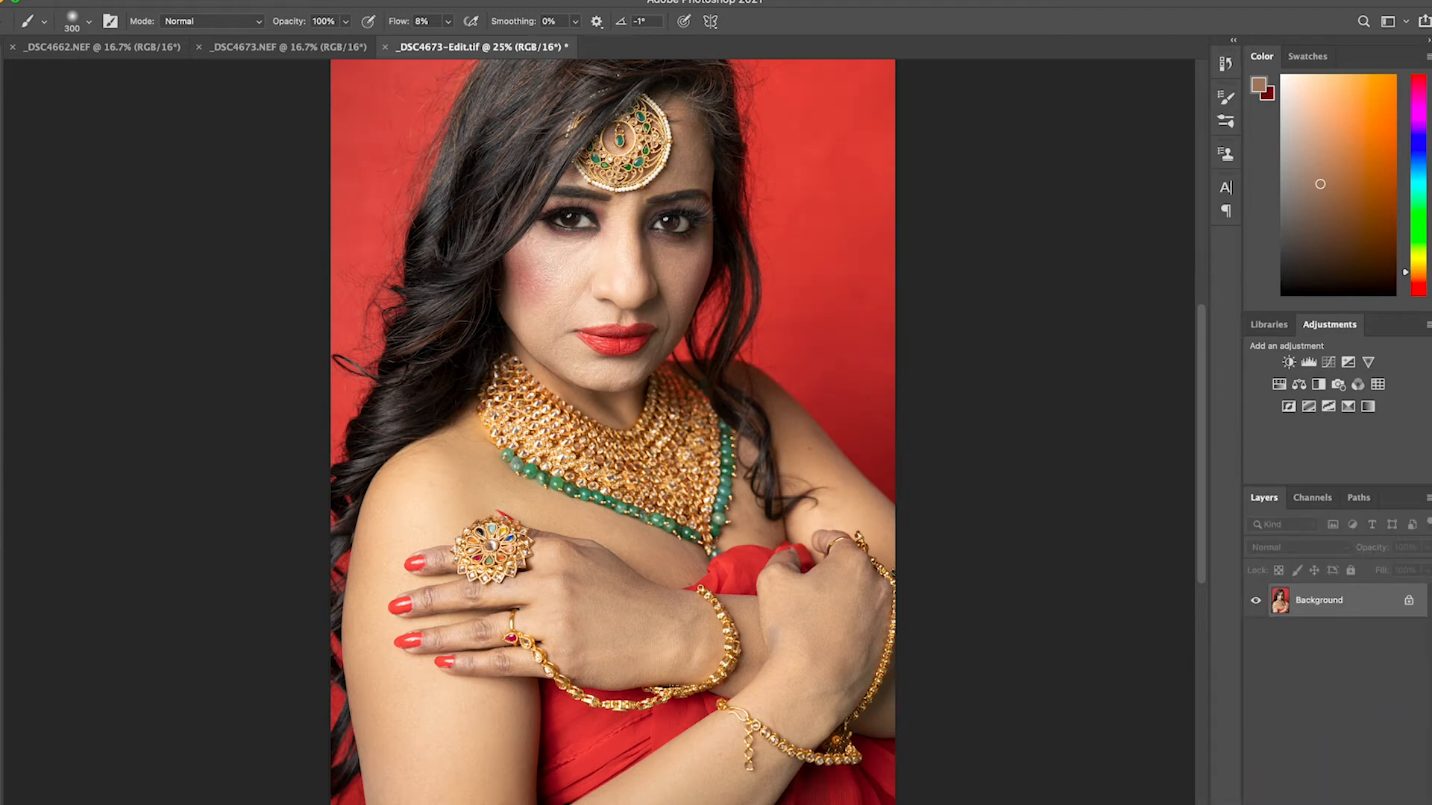
pyautogui.click(88, 2)
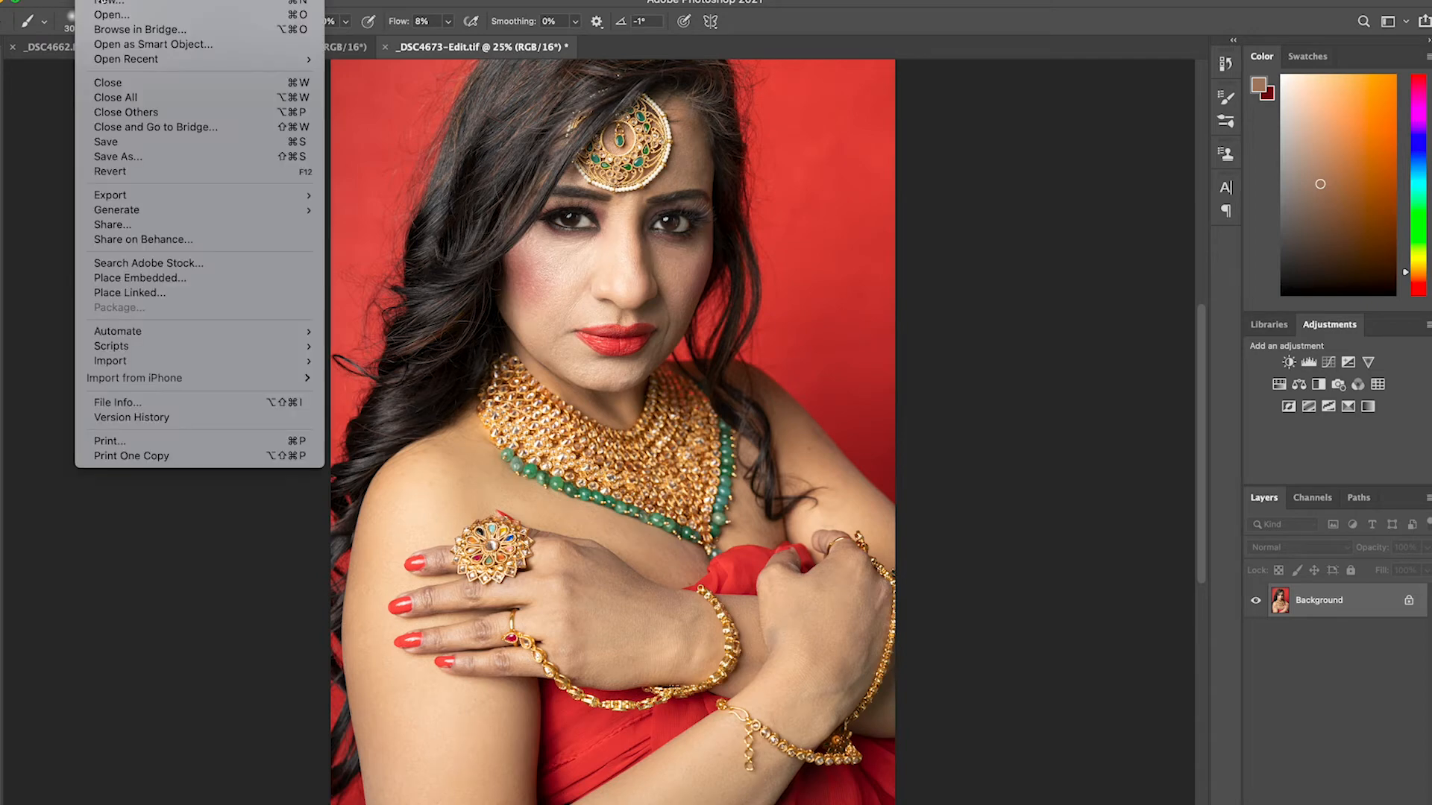
pyautogui.click(115, 143)
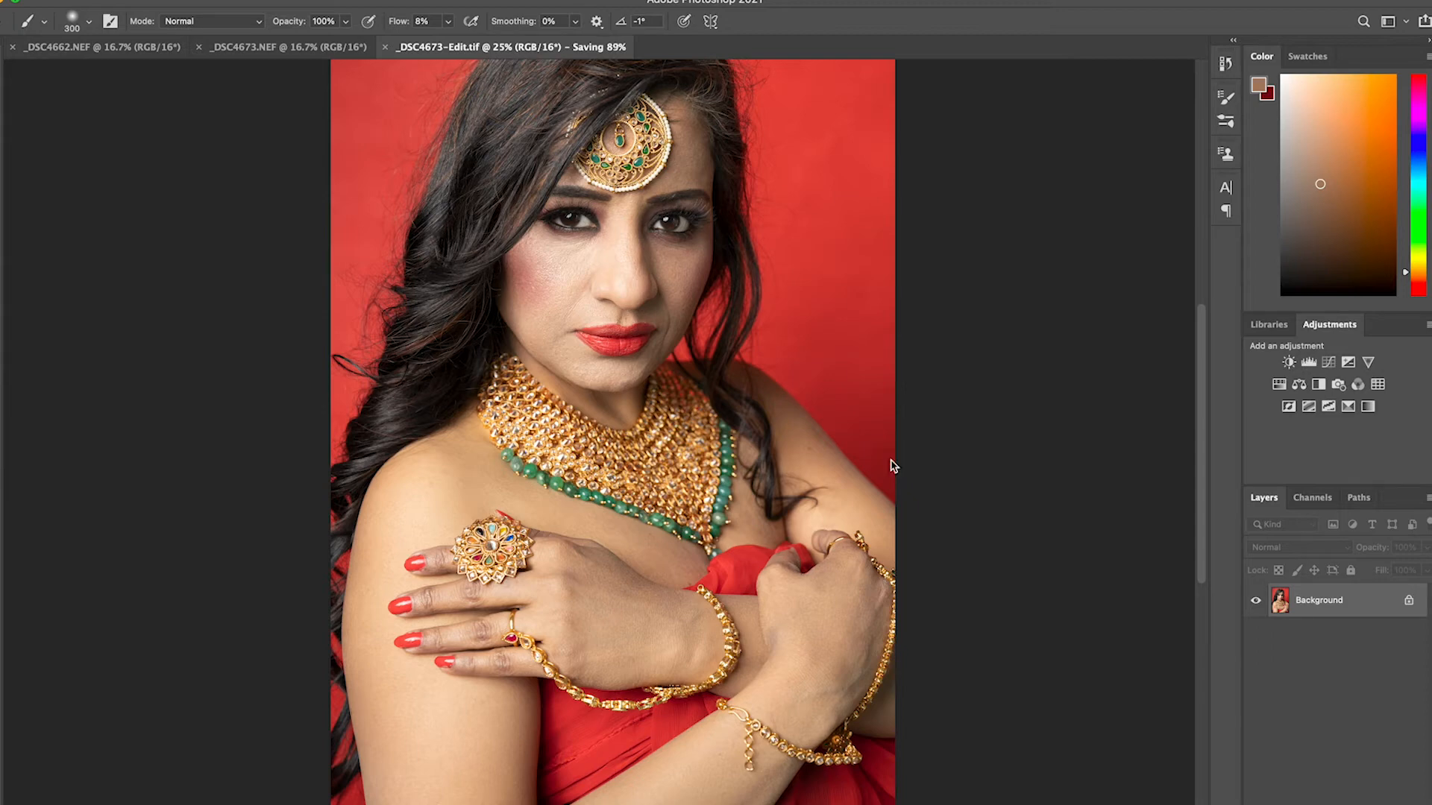
# Duplicate the Background layer and convert the duplicate to a smart object
pyautogui.press('super+j')
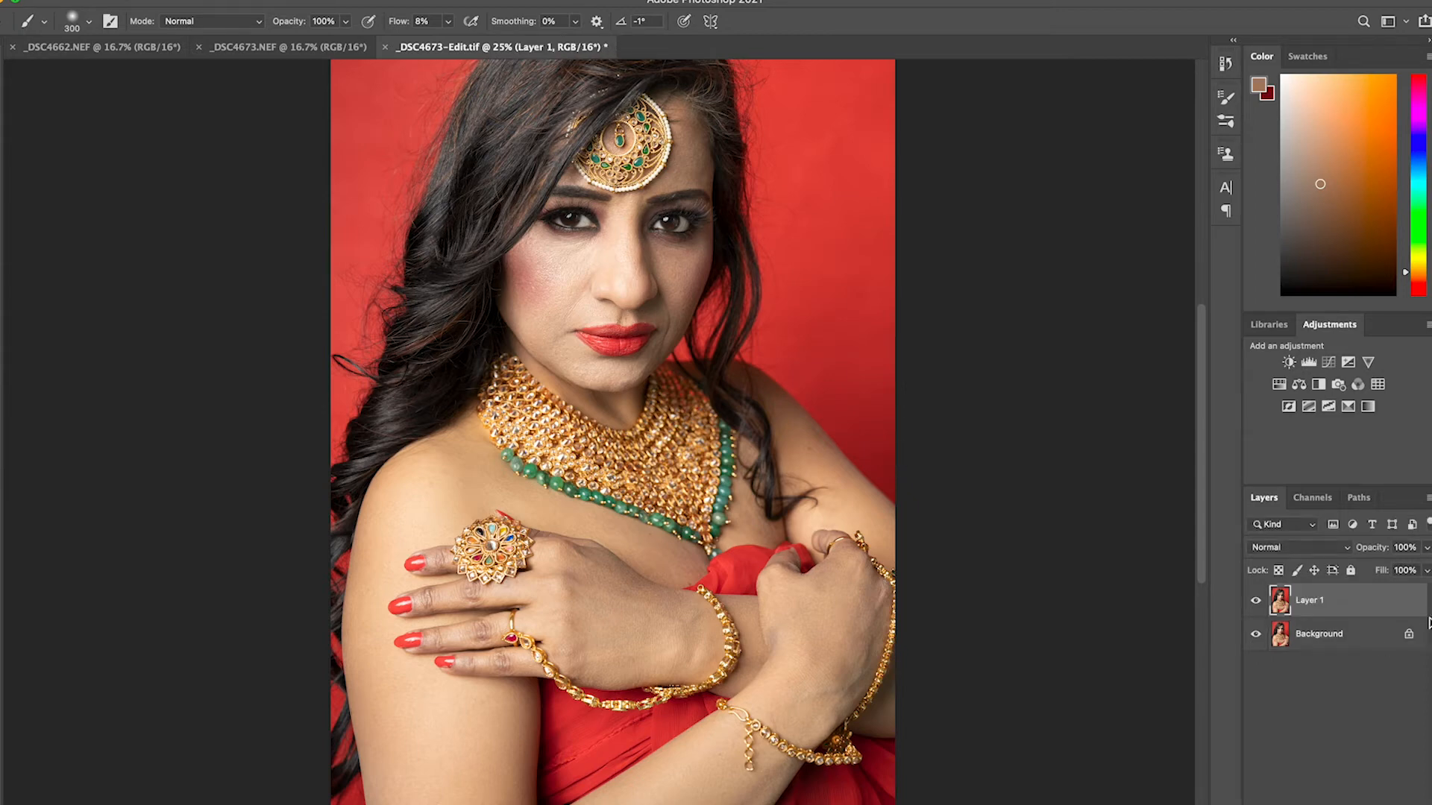
pyautogui.rightClick(1348, 603)
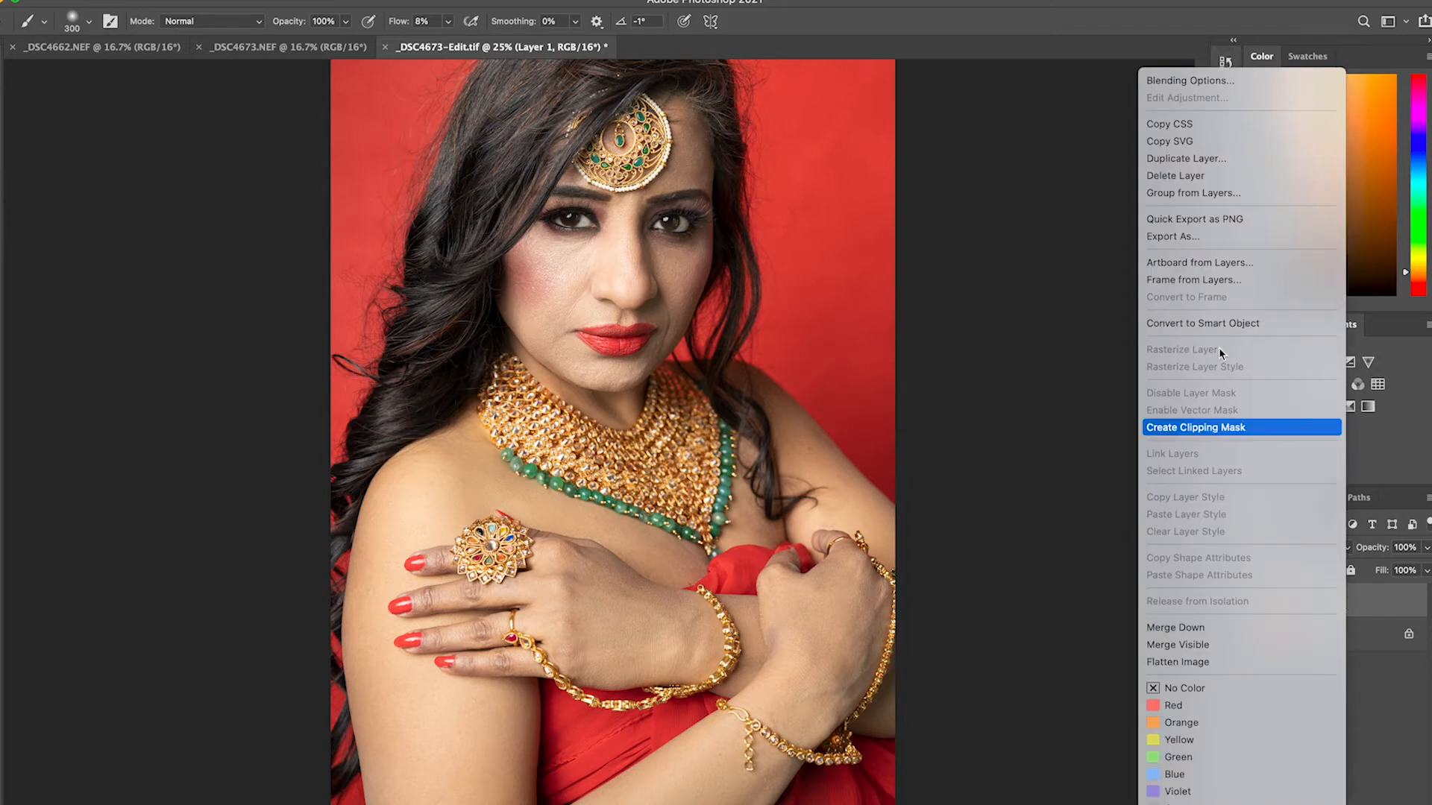
pyautogui.click(1218, 325)
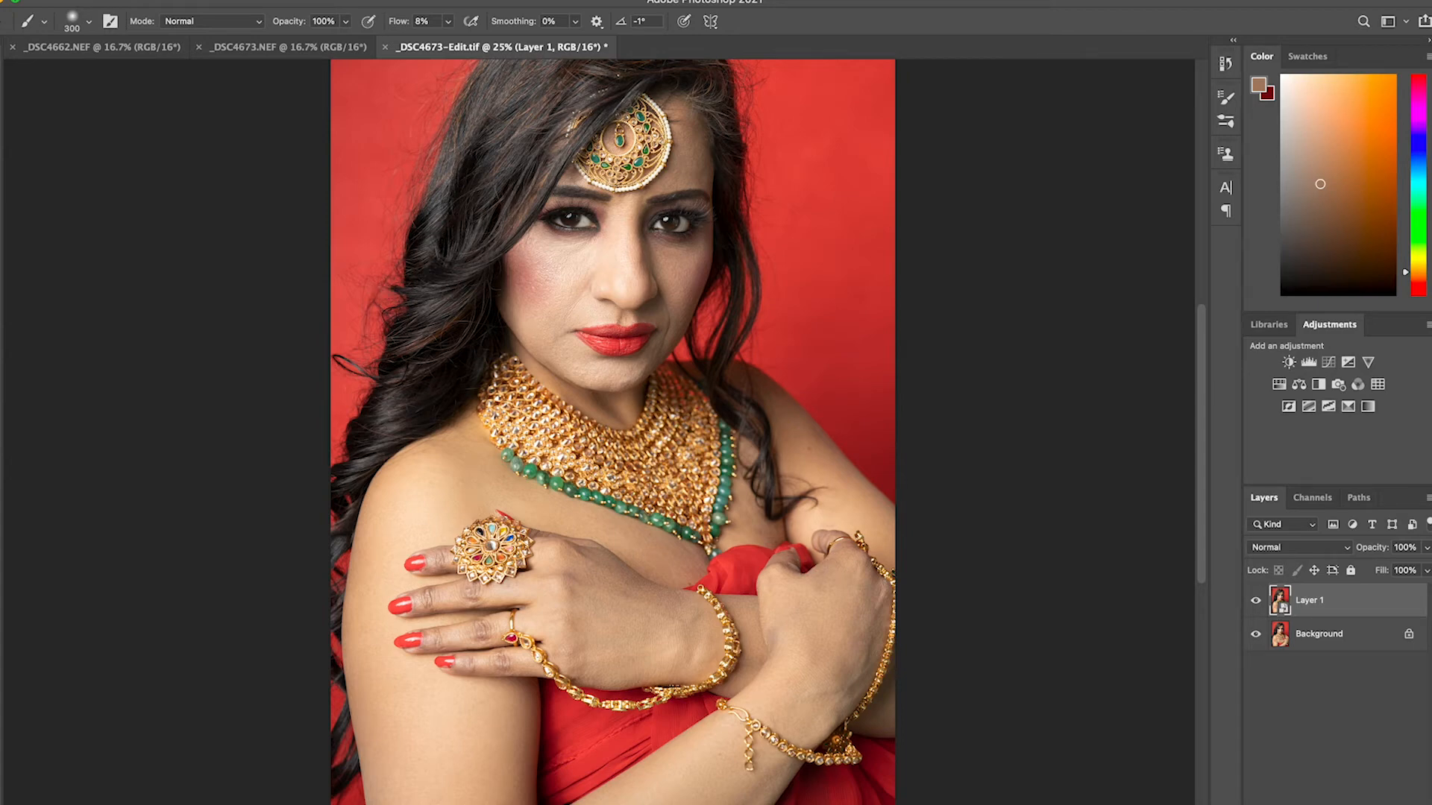
# Apply the Imagenomic Portraiture 3 filter to Layer 1 with the Default preset, output to the same layer
pyautogui.click(347, 0)
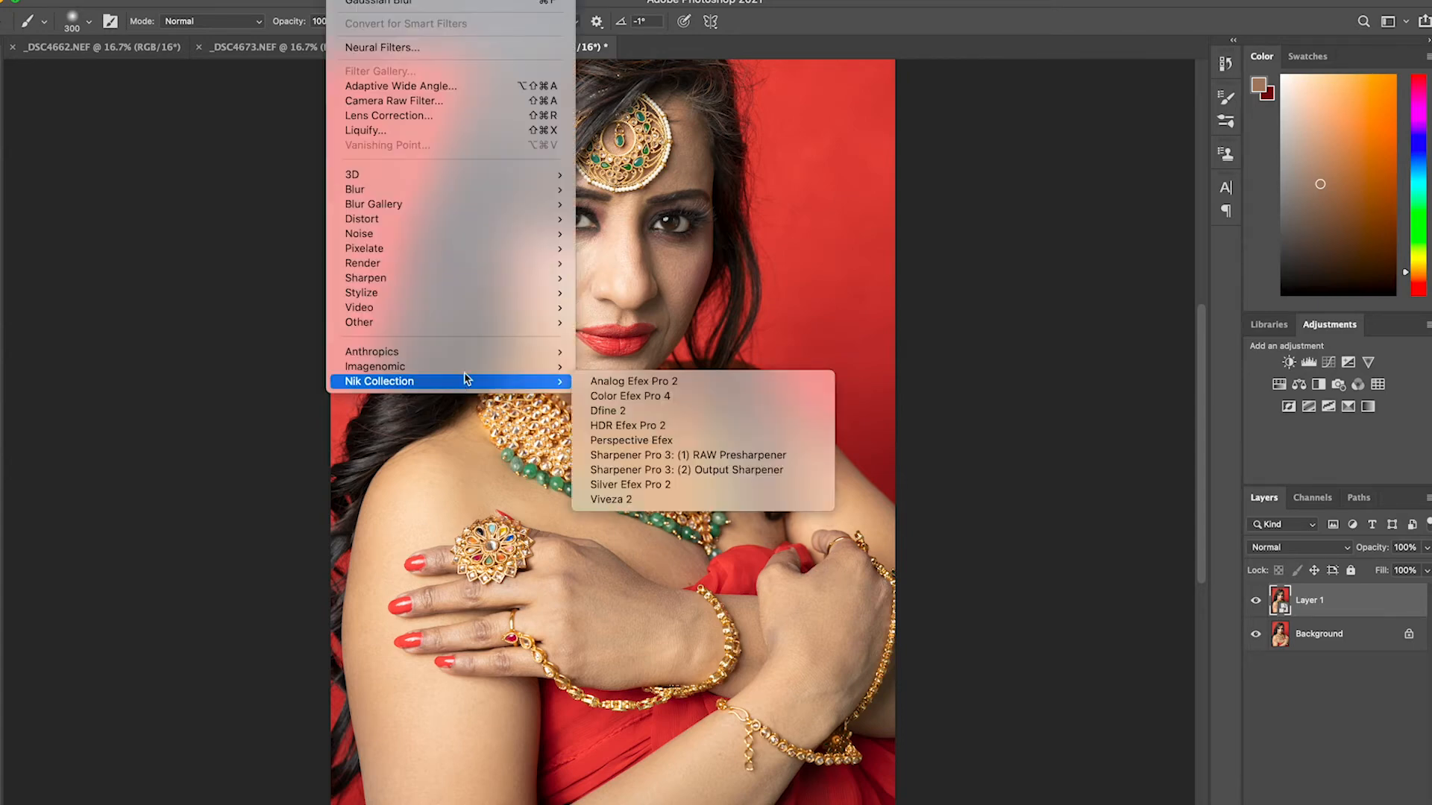
pyautogui.moveTo(470, 367)
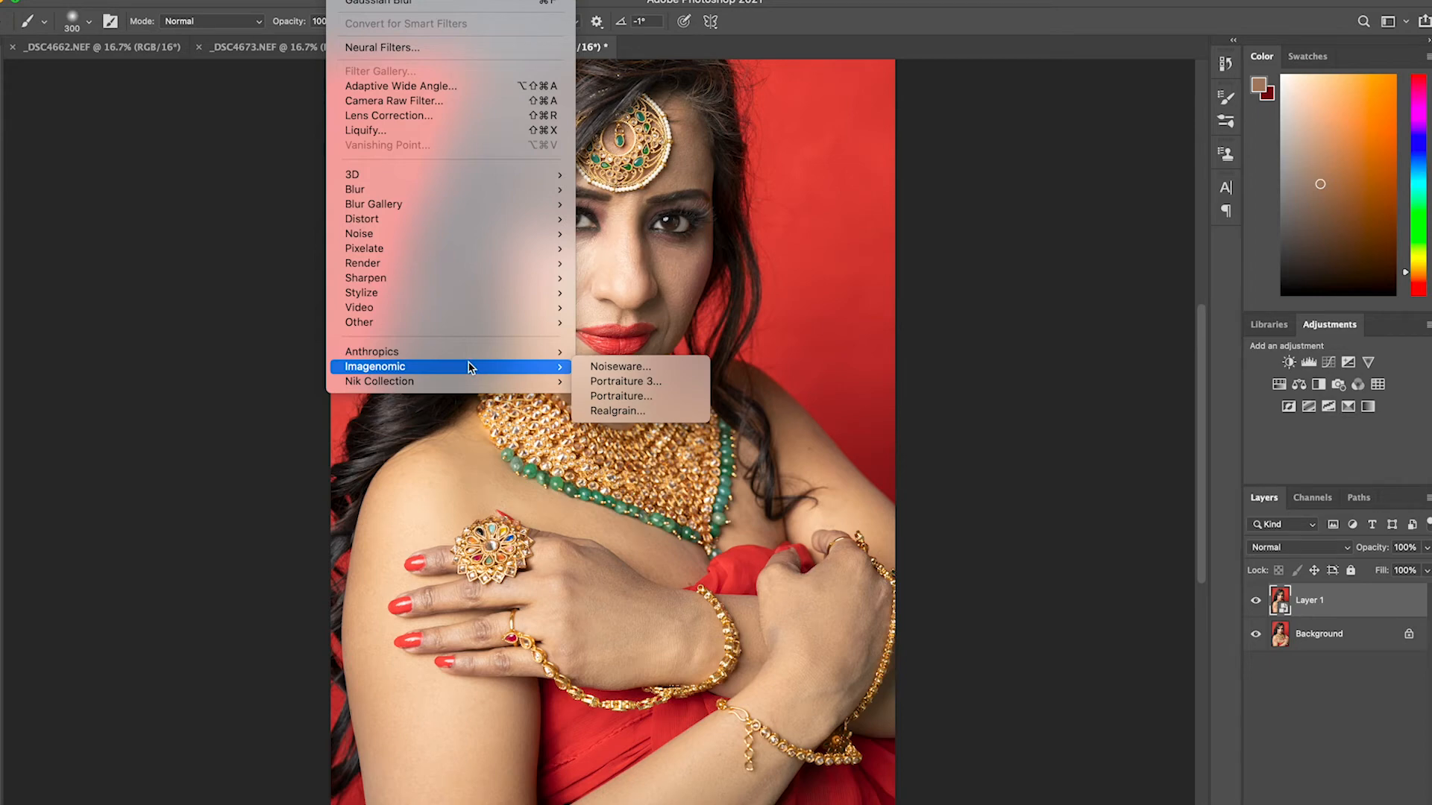
pyautogui.click(635, 382)
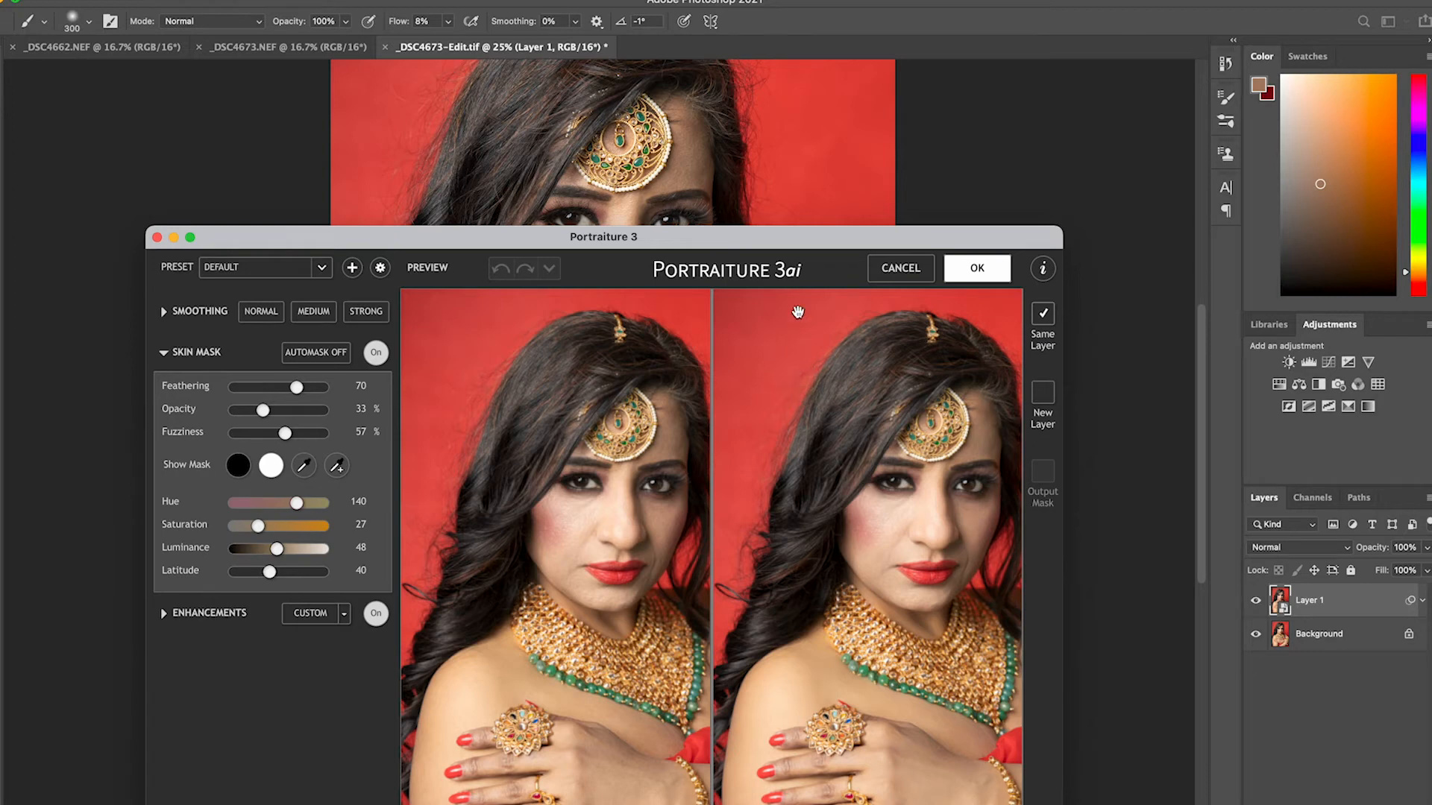
pyautogui.moveTo(735, 238); pyautogui.dragTo(736, 131)
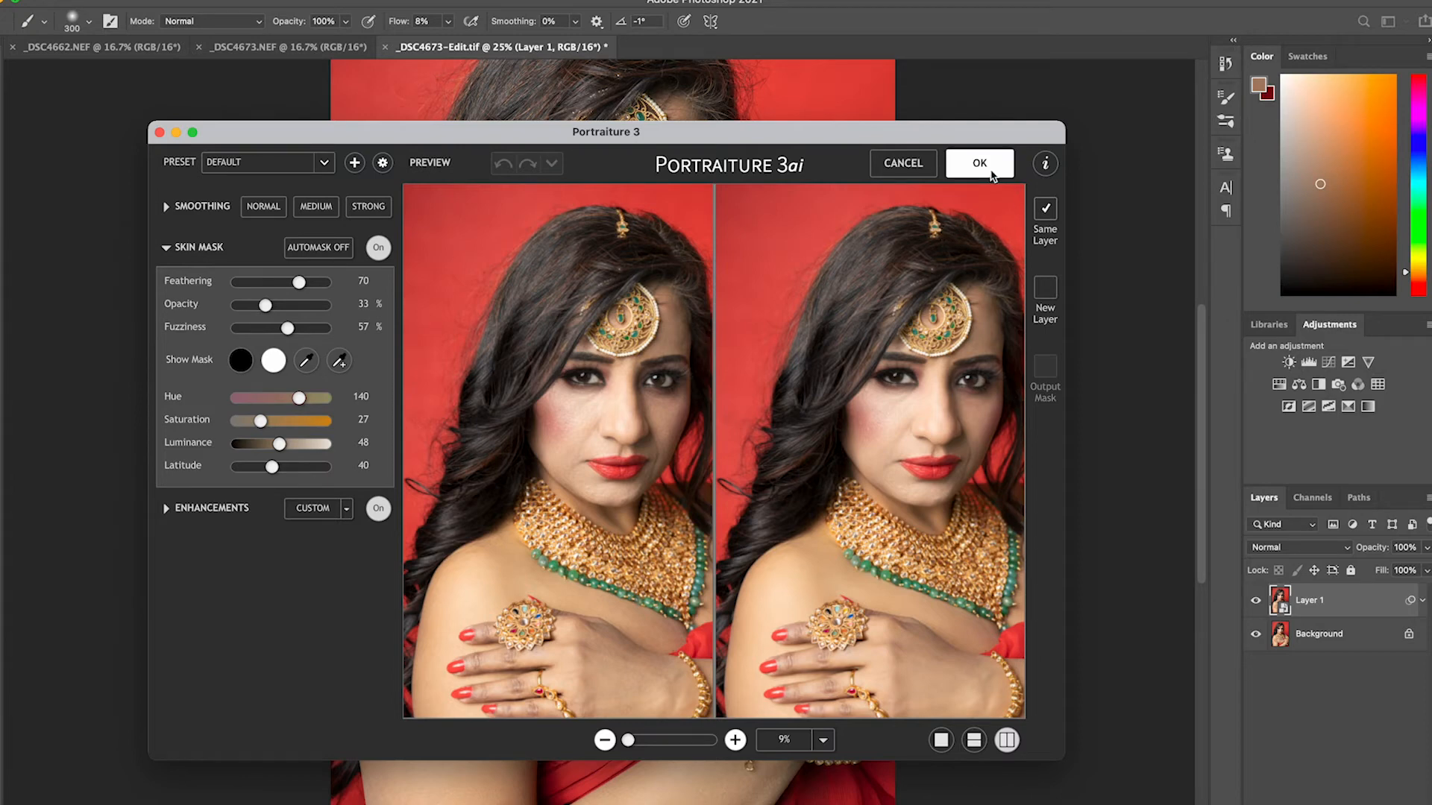
pyautogui.click(984, 165)
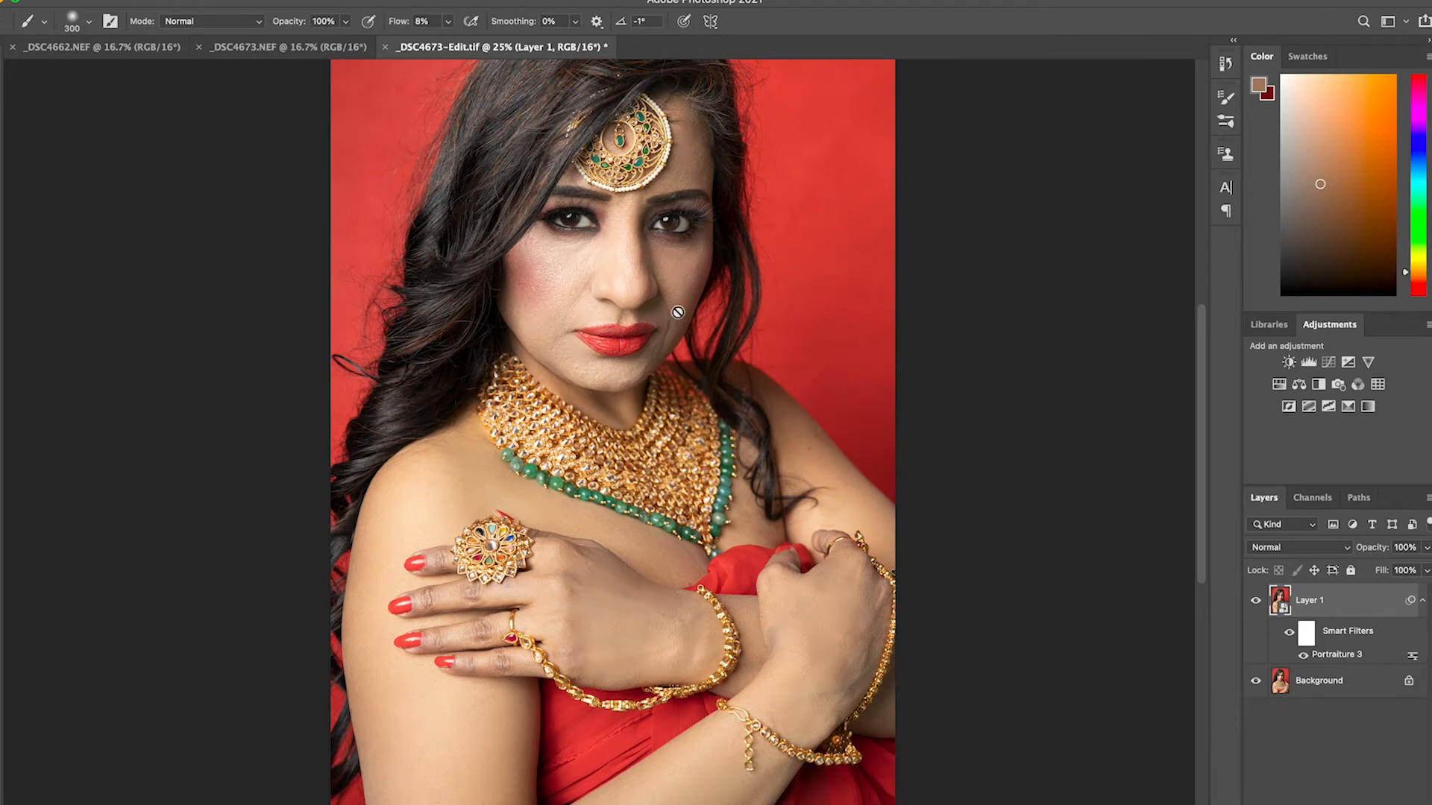
# Add a white layer mask to Layer 1 and set the Brush tool's flow to 100% with black as foreground
pyautogui.press('v')
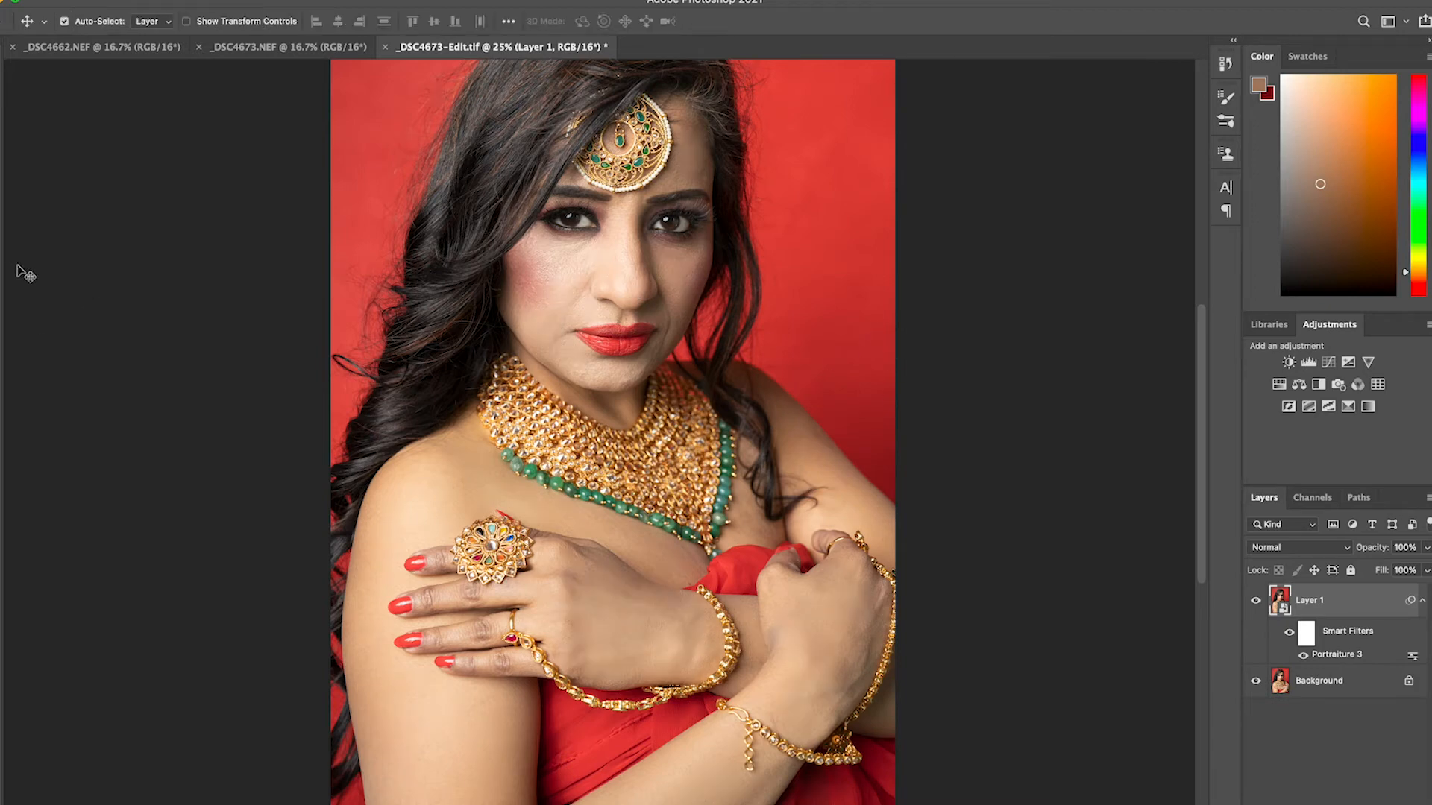
pyautogui.press('z')
pyautogui.click(502, 246)
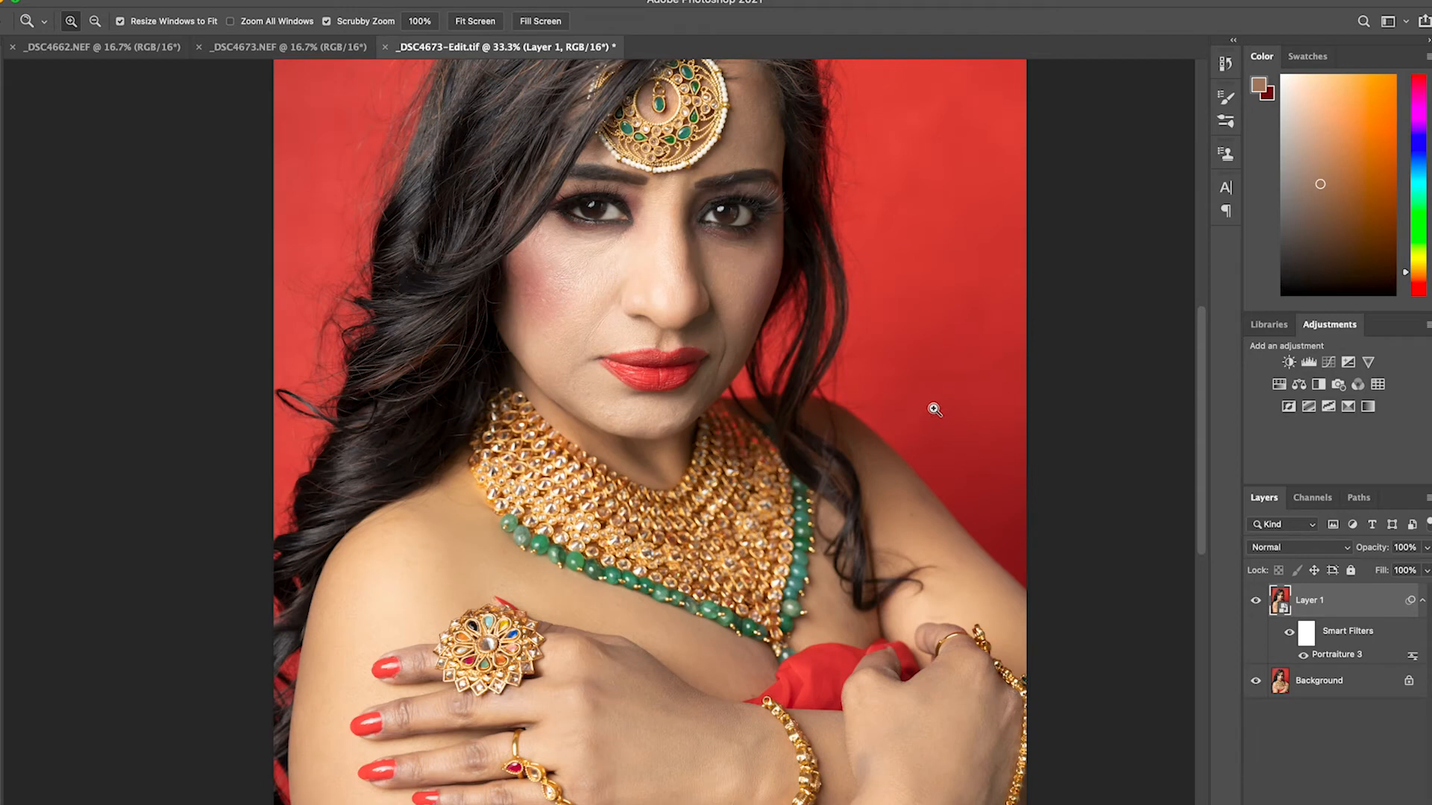
pyautogui.moveTo(718, 320); pyautogui.dragTo(781, 464)
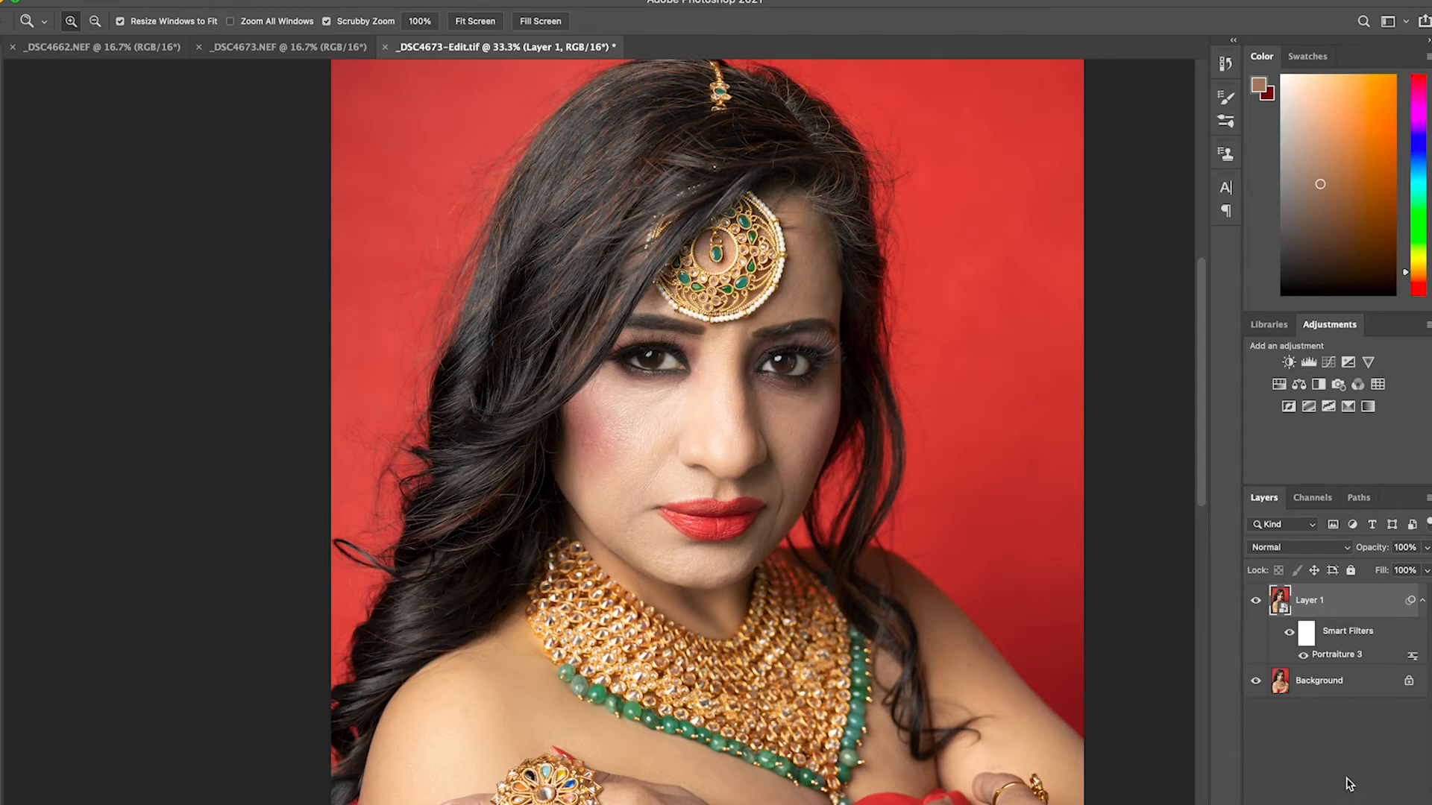
pyautogui.click(1322, 804)
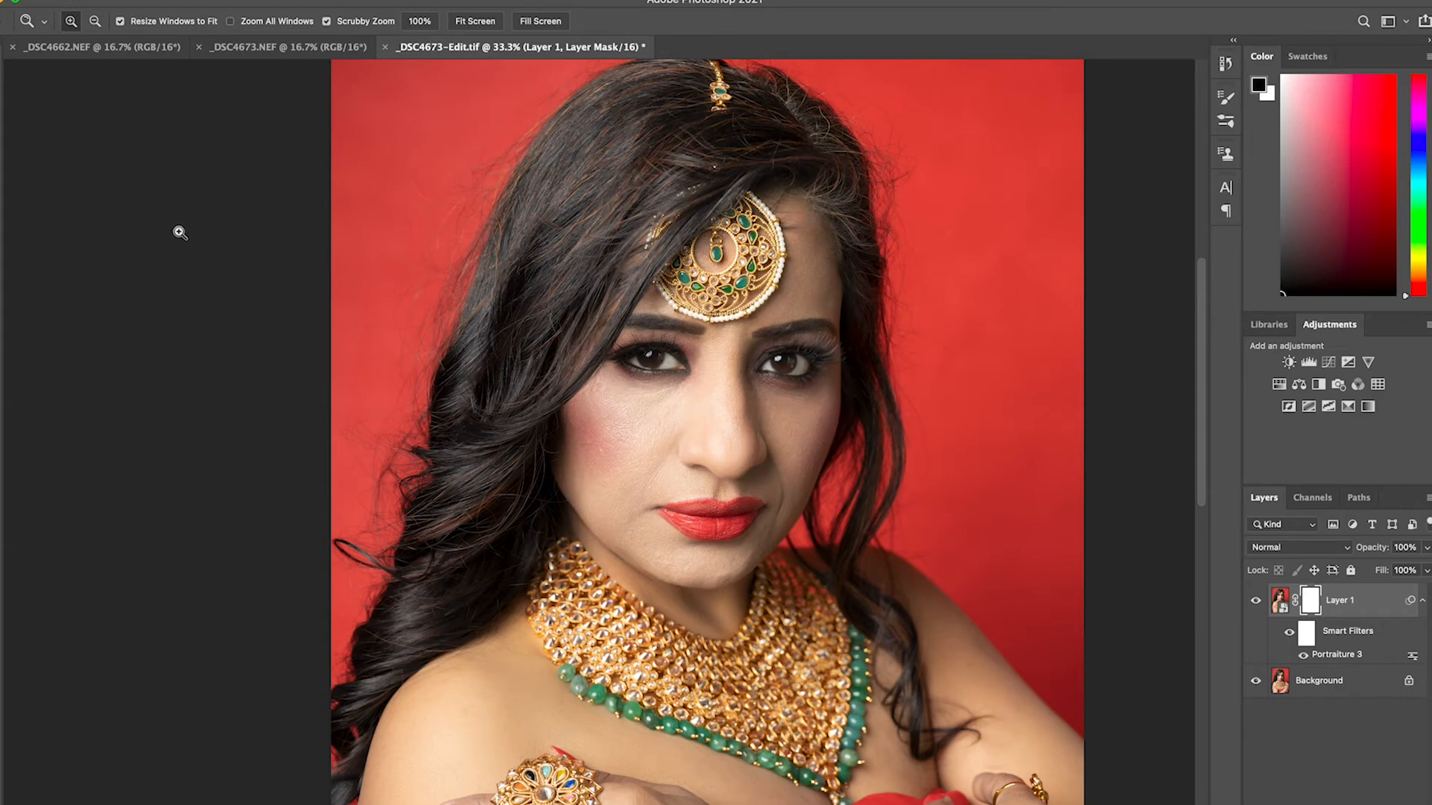
pyautogui.press('b')
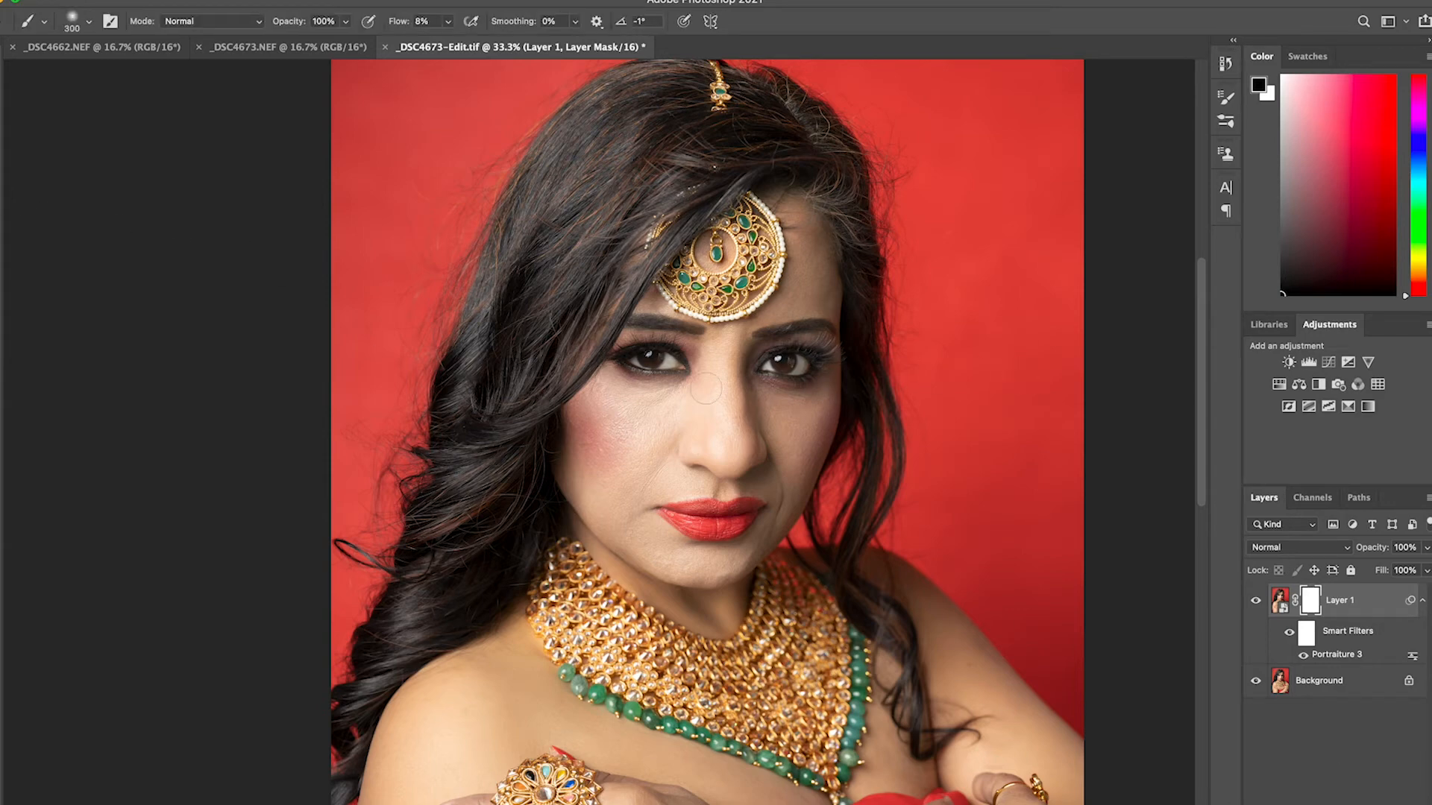
pyautogui.click(447, 21)
pyautogui.moveTo(449, 43); pyautogui.dragTo(615, 38)
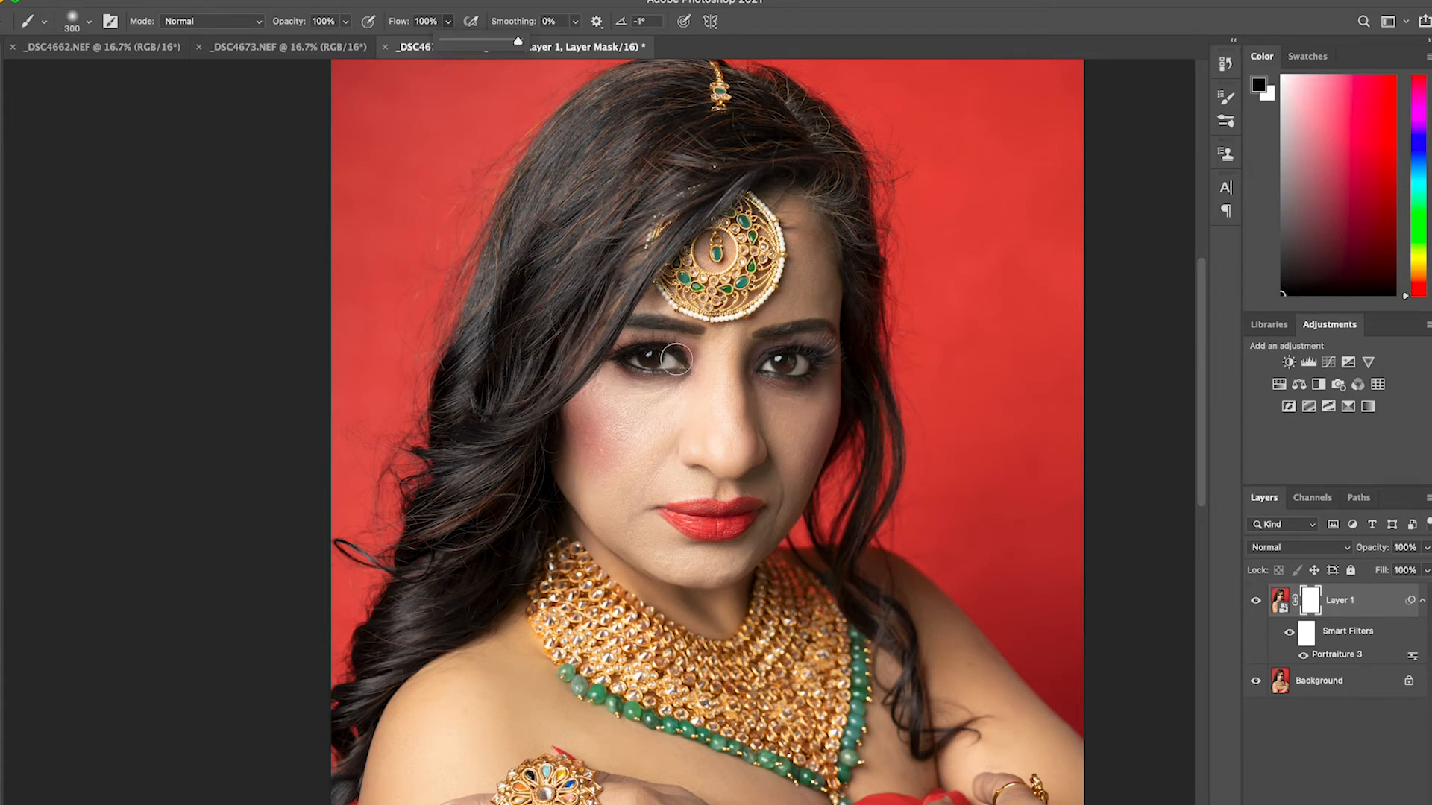
# Paint black on Layer 1's mask over the eyes, lips and jewellery to remove the Portraiture smoothing there
pyautogui.click(632, 356)
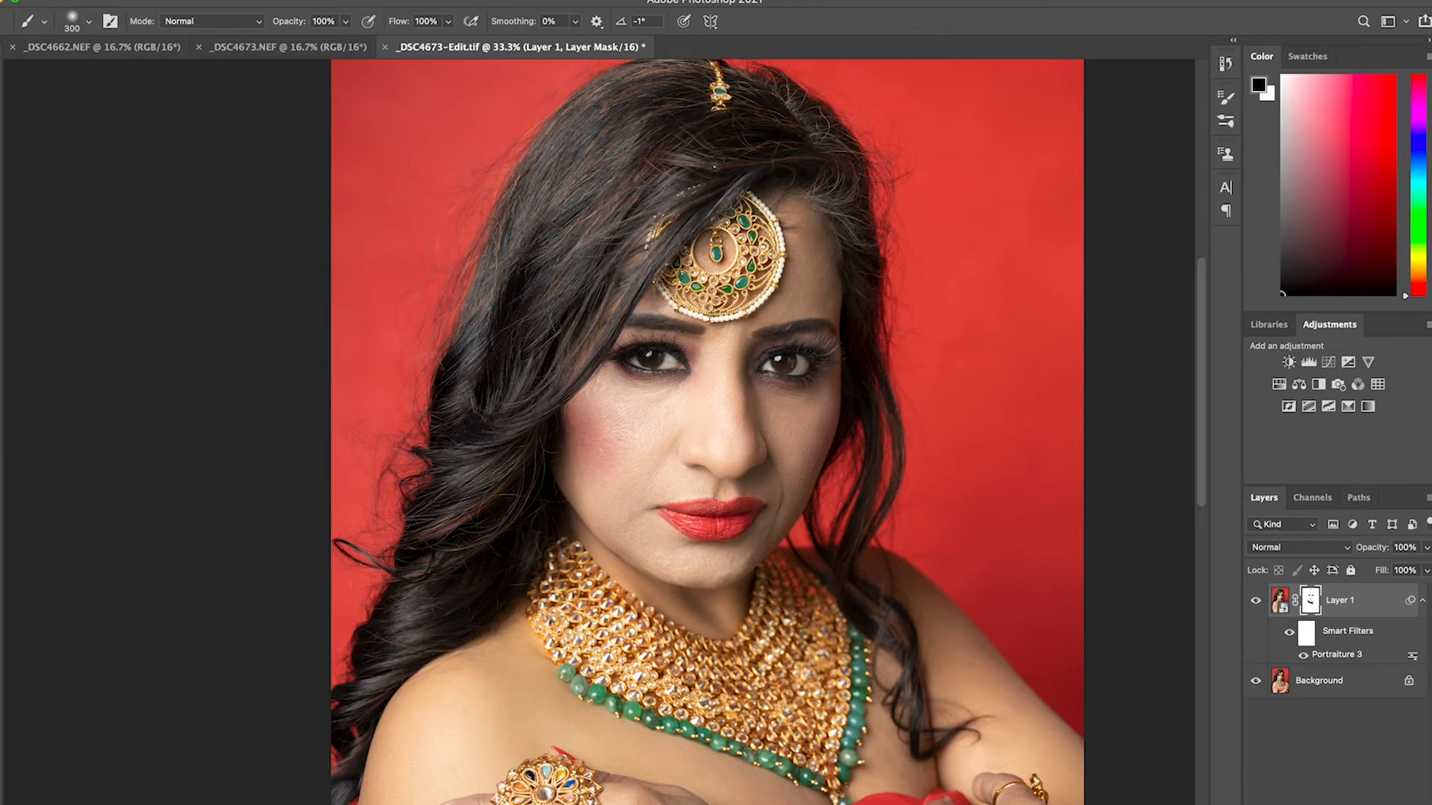
pyautogui.moveTo(663, 515); pyautogui.dragTo(630, 453)
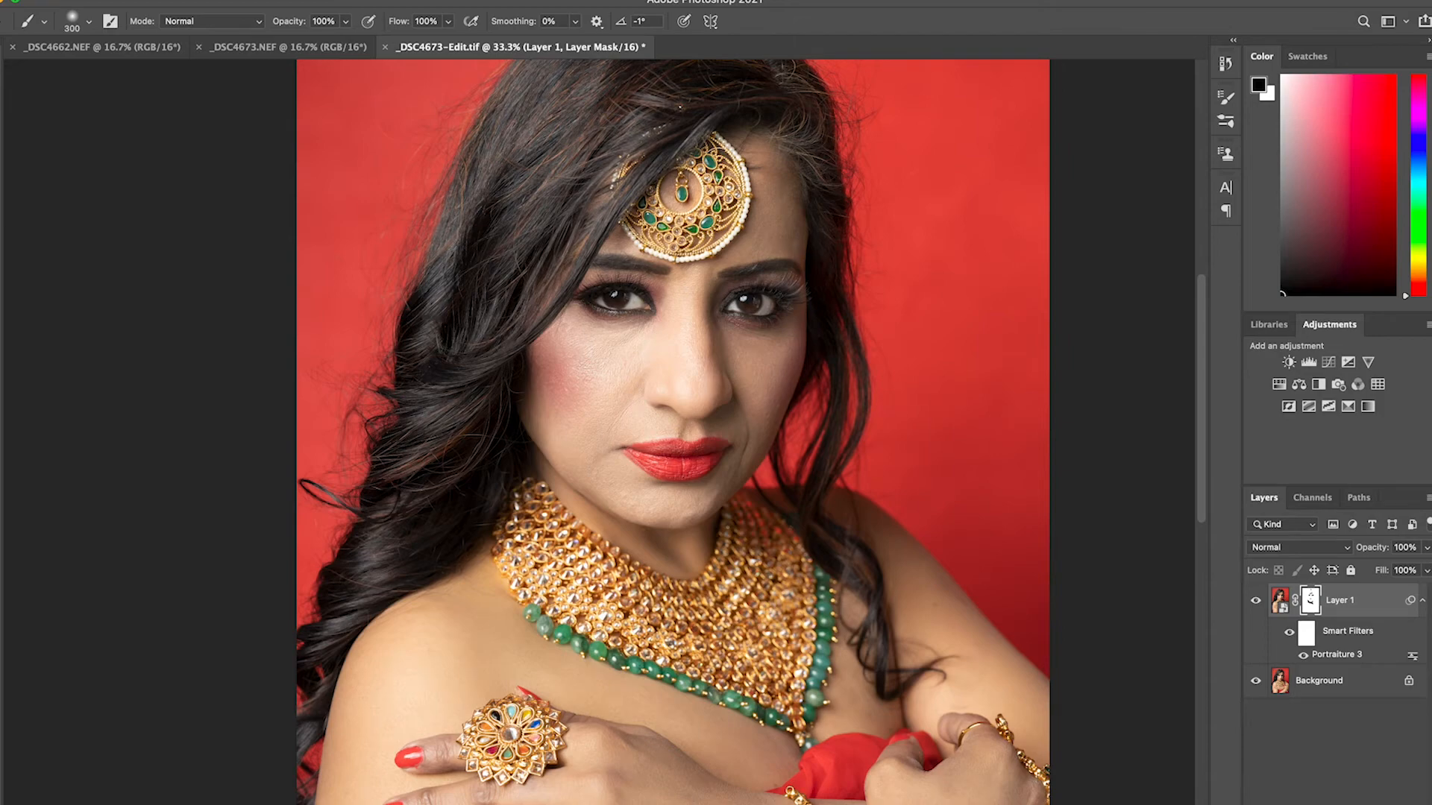
pyautogui.moveTo(634, 611); pyautogui.dragTo(646, 425)
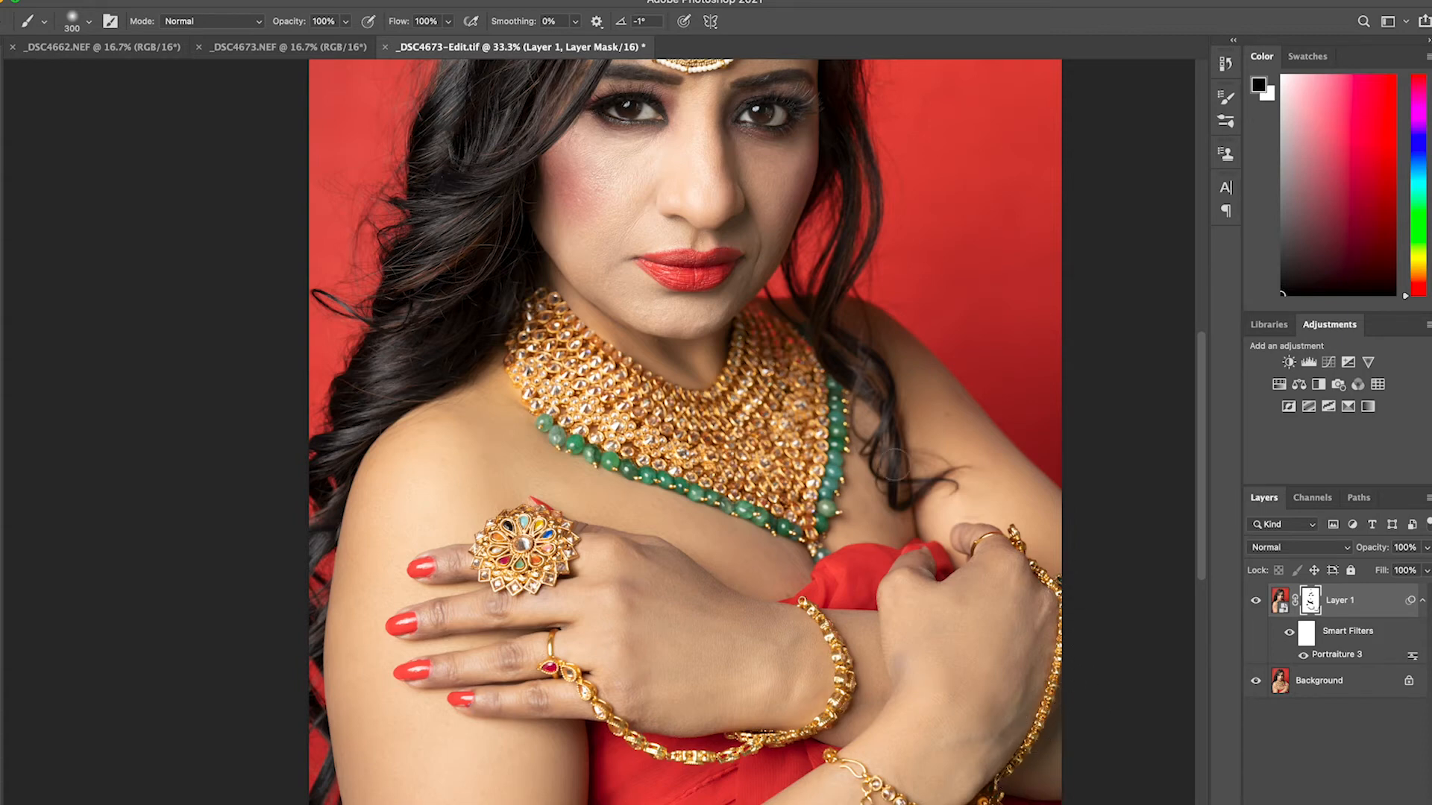
pyautogui.moveTo(699, 350); pyautogui.dragTo(694, 440)
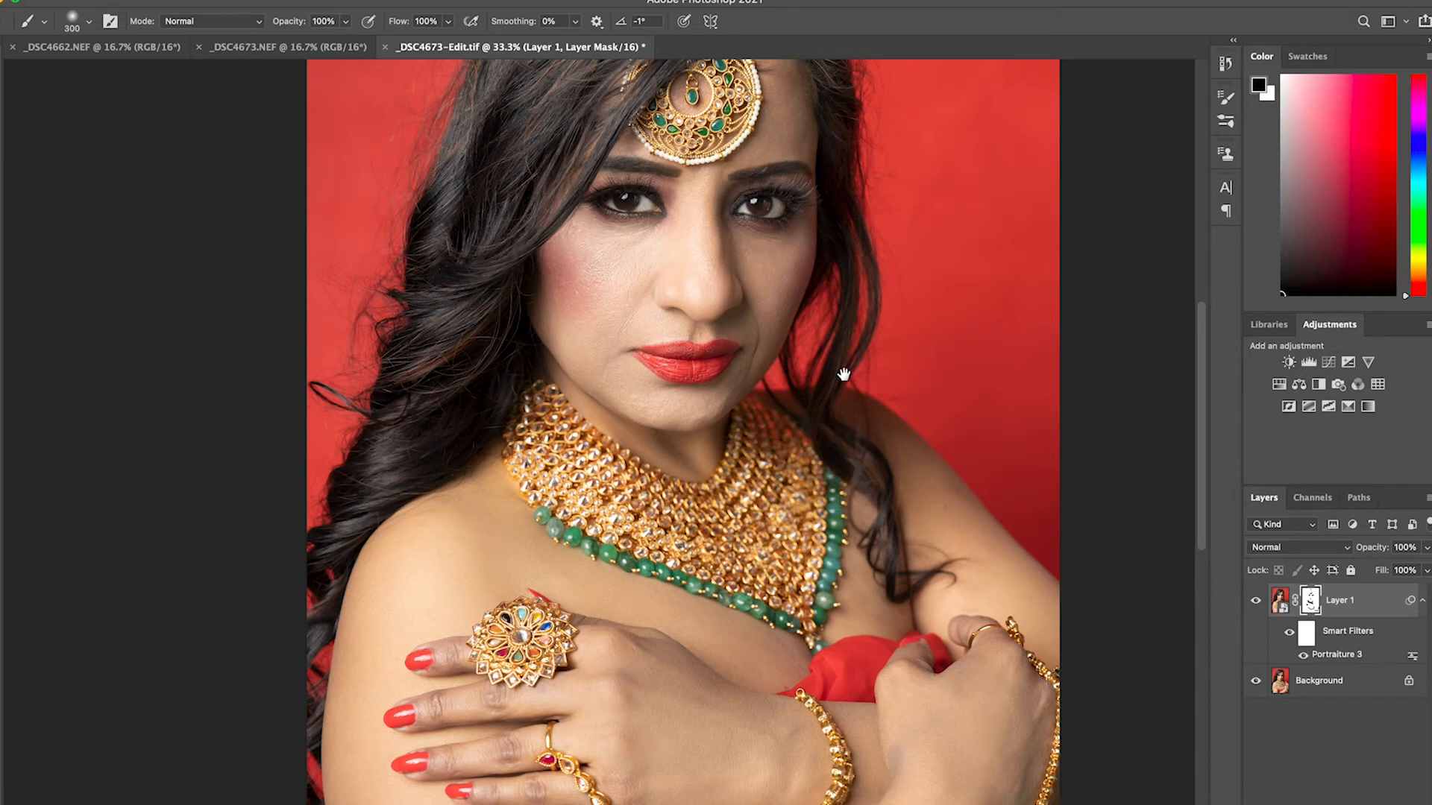
pyautogui.moveTo(844, 375); pyautogui.dragTo(831, 473)
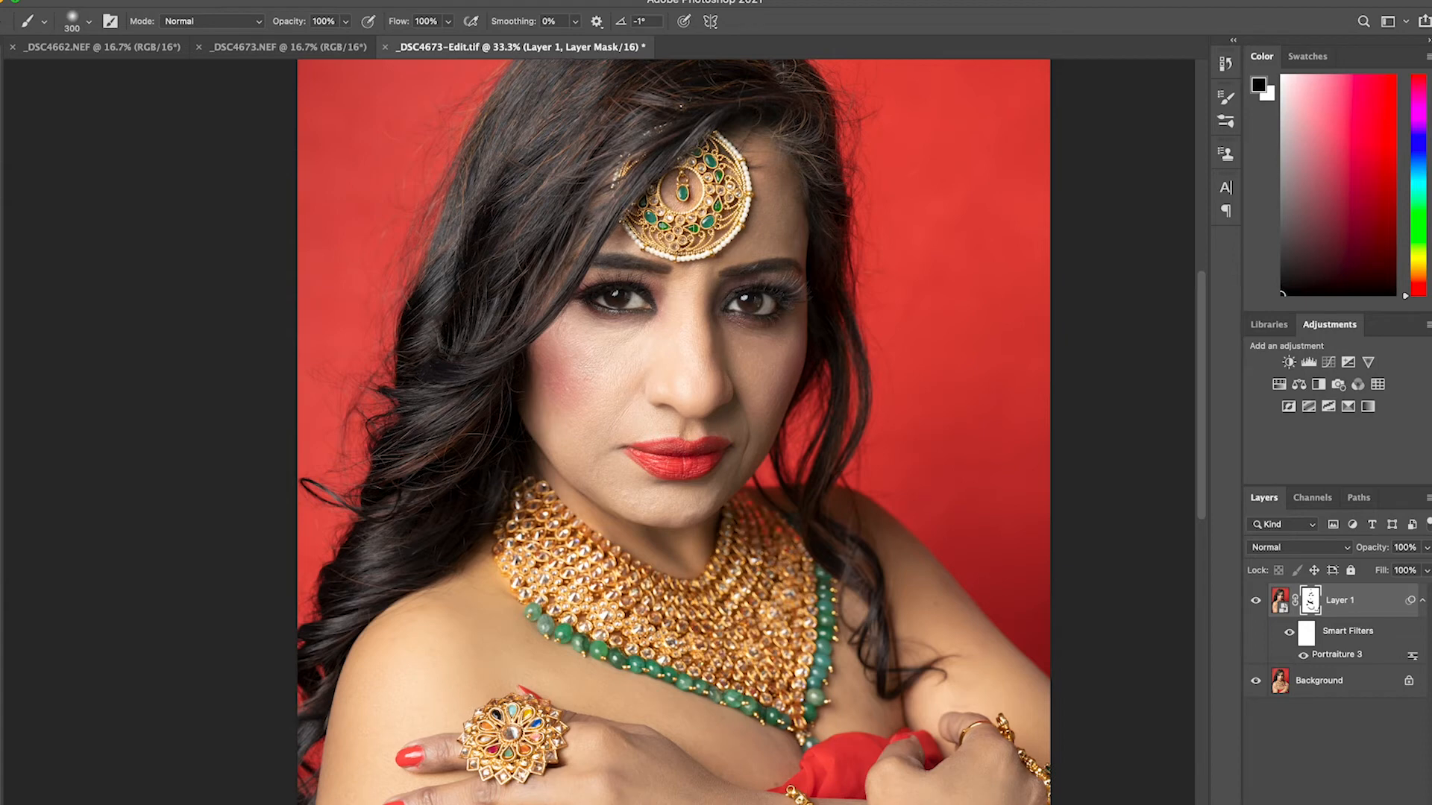
pyautogui.moveTo(797, 490); pyautogui.dragTo(799, 446)
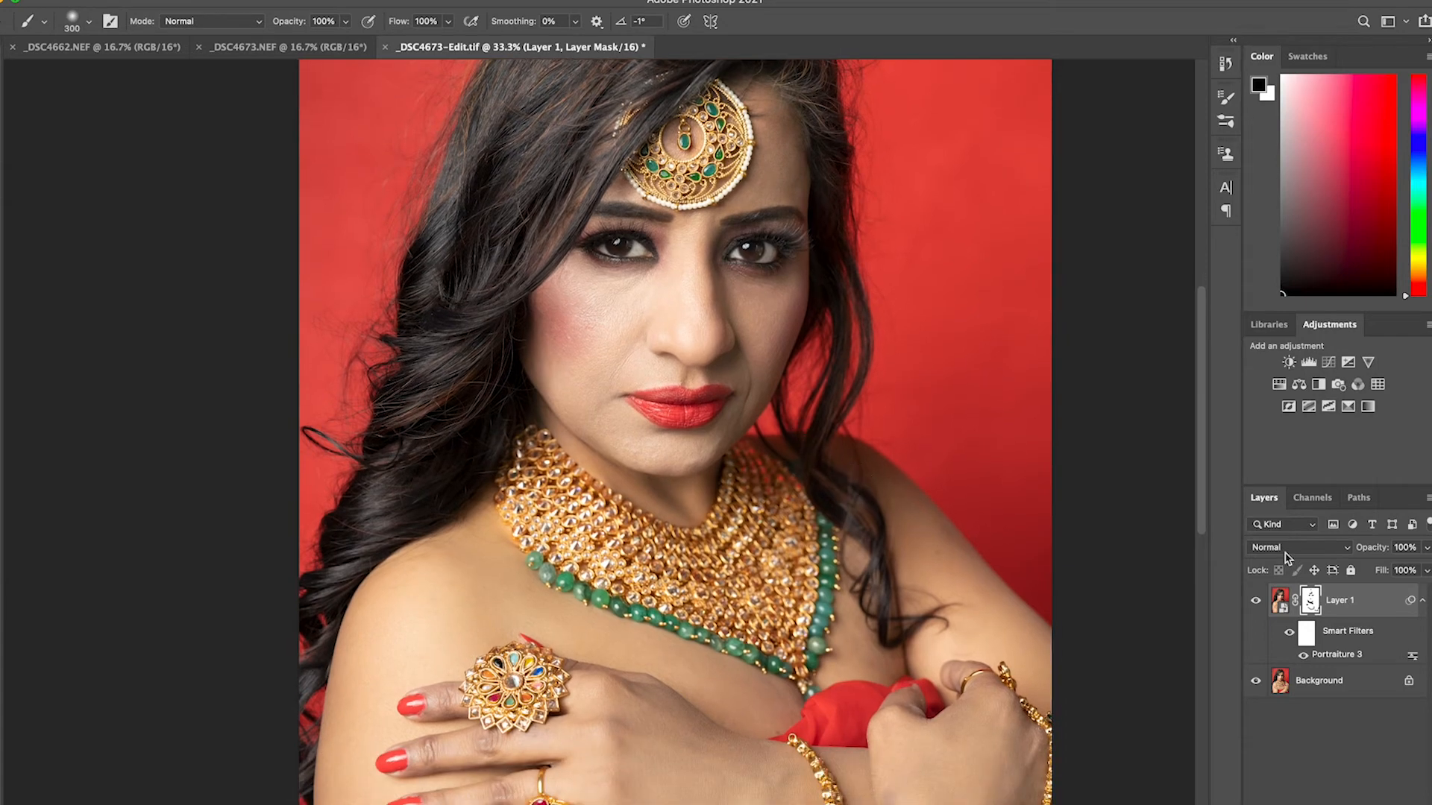
# Merge Layer 1 and the Background into one layer and save _DSC4673-Edit.tif
pyautogui.click(1340, 690)
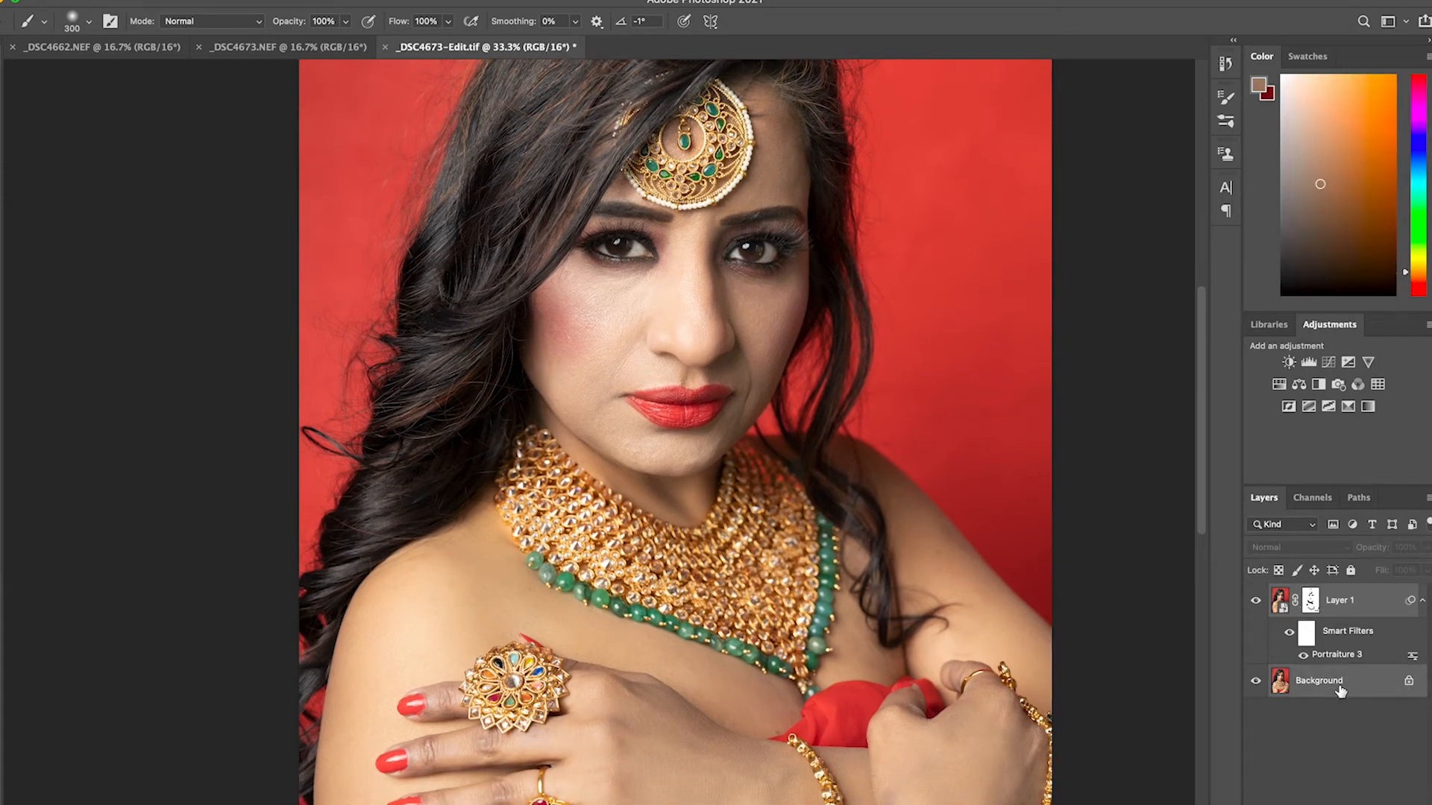
pyautogui.rightClick(1340, 689)
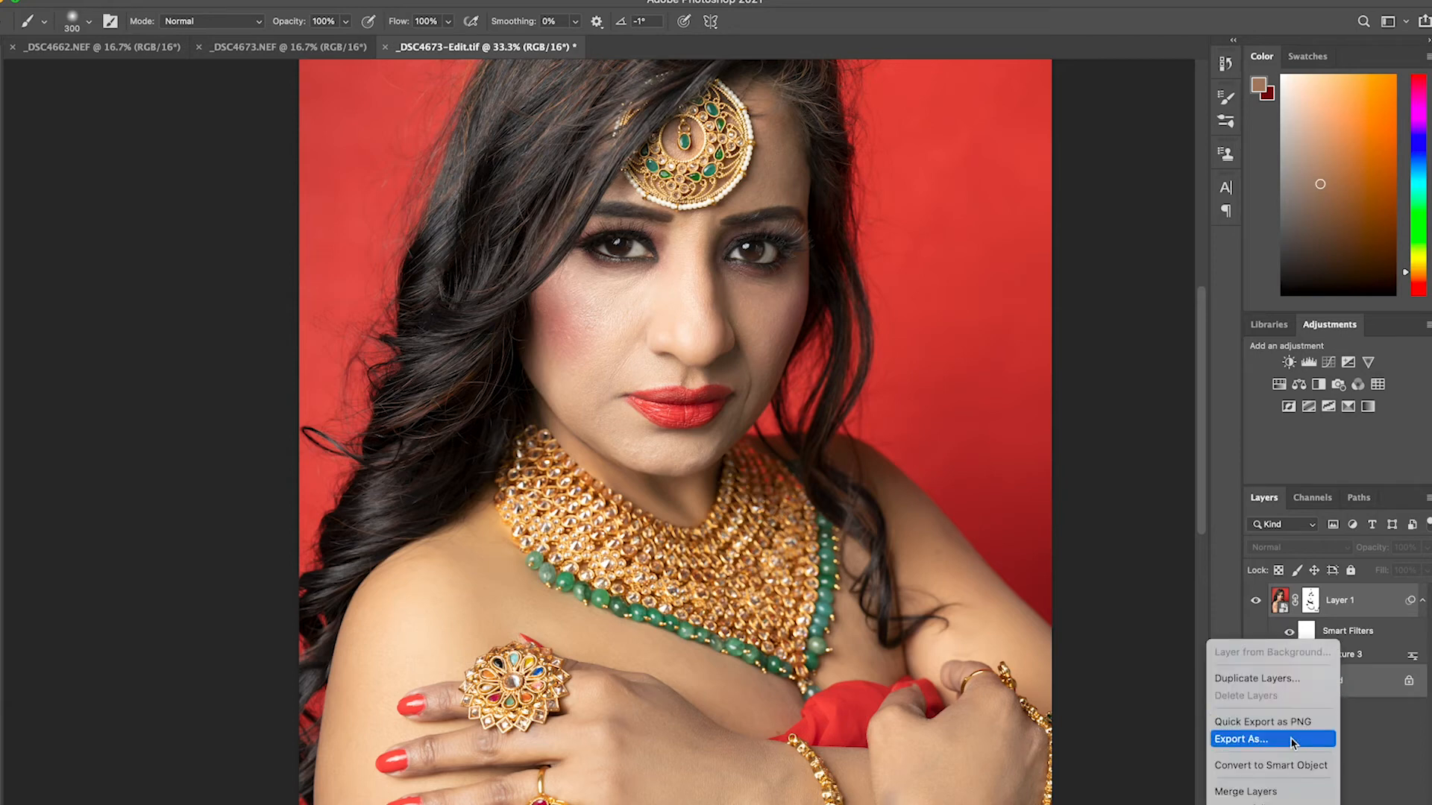
pyautogui.click(1268, 791)
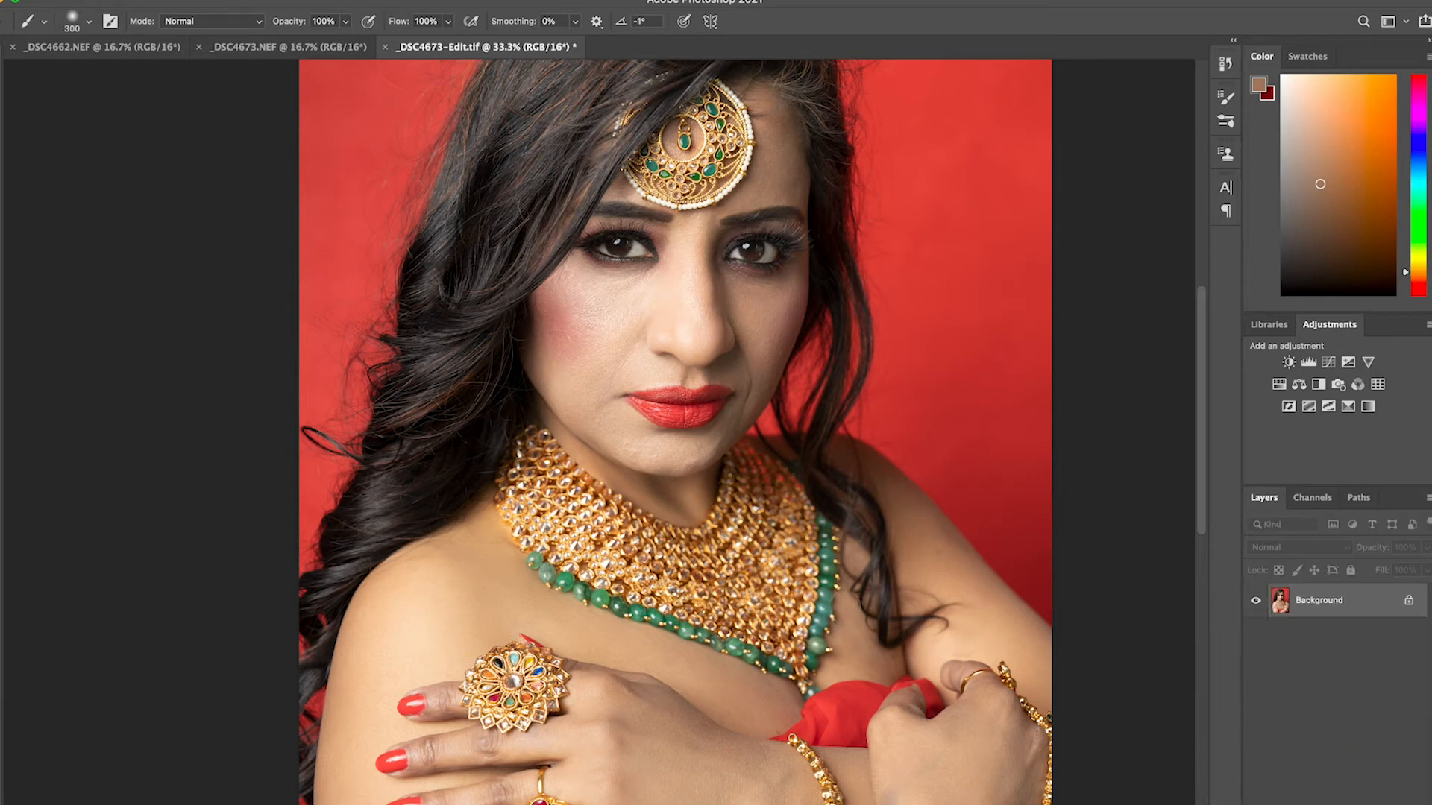
pyautogui.click(82, 2)
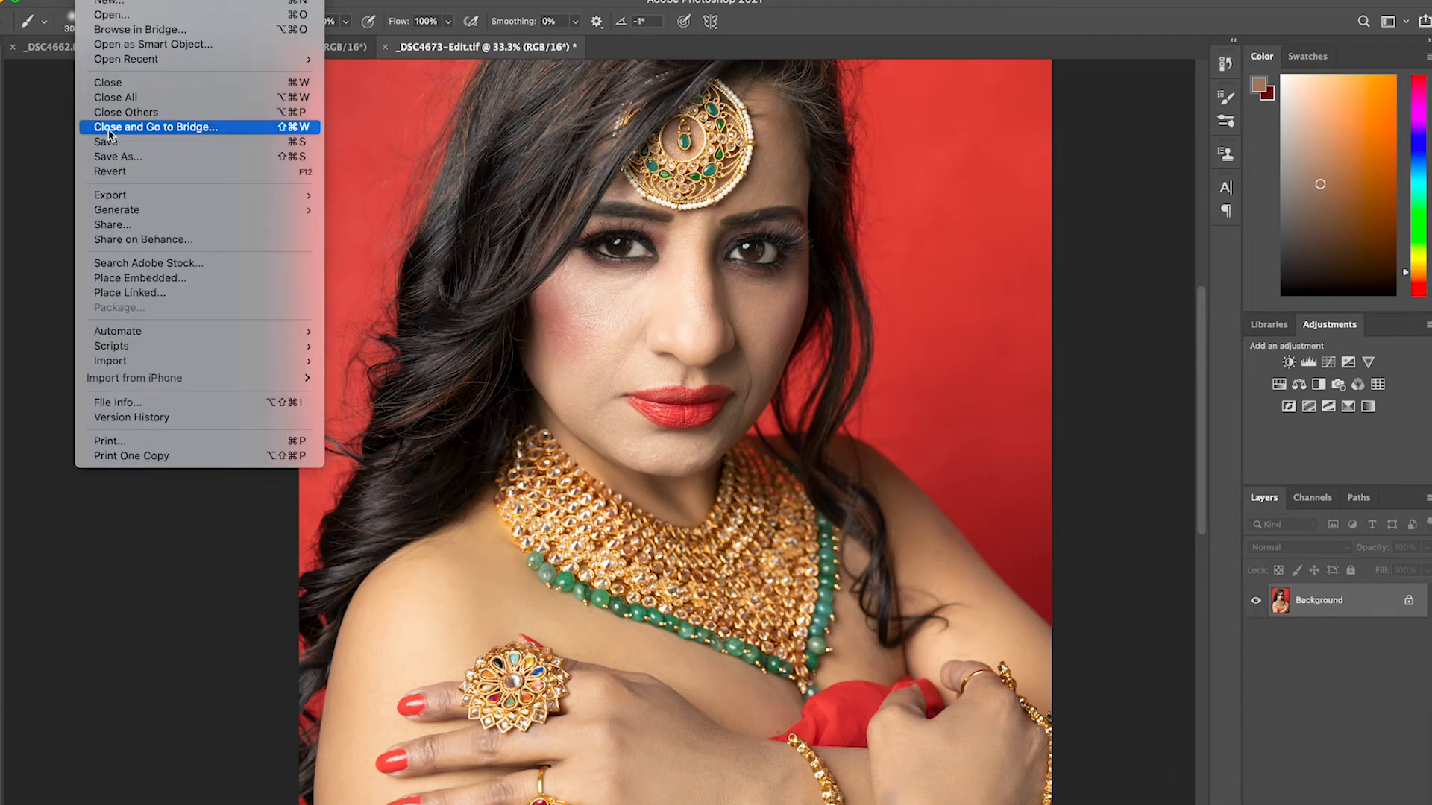
pyautogui.click(149, 142)
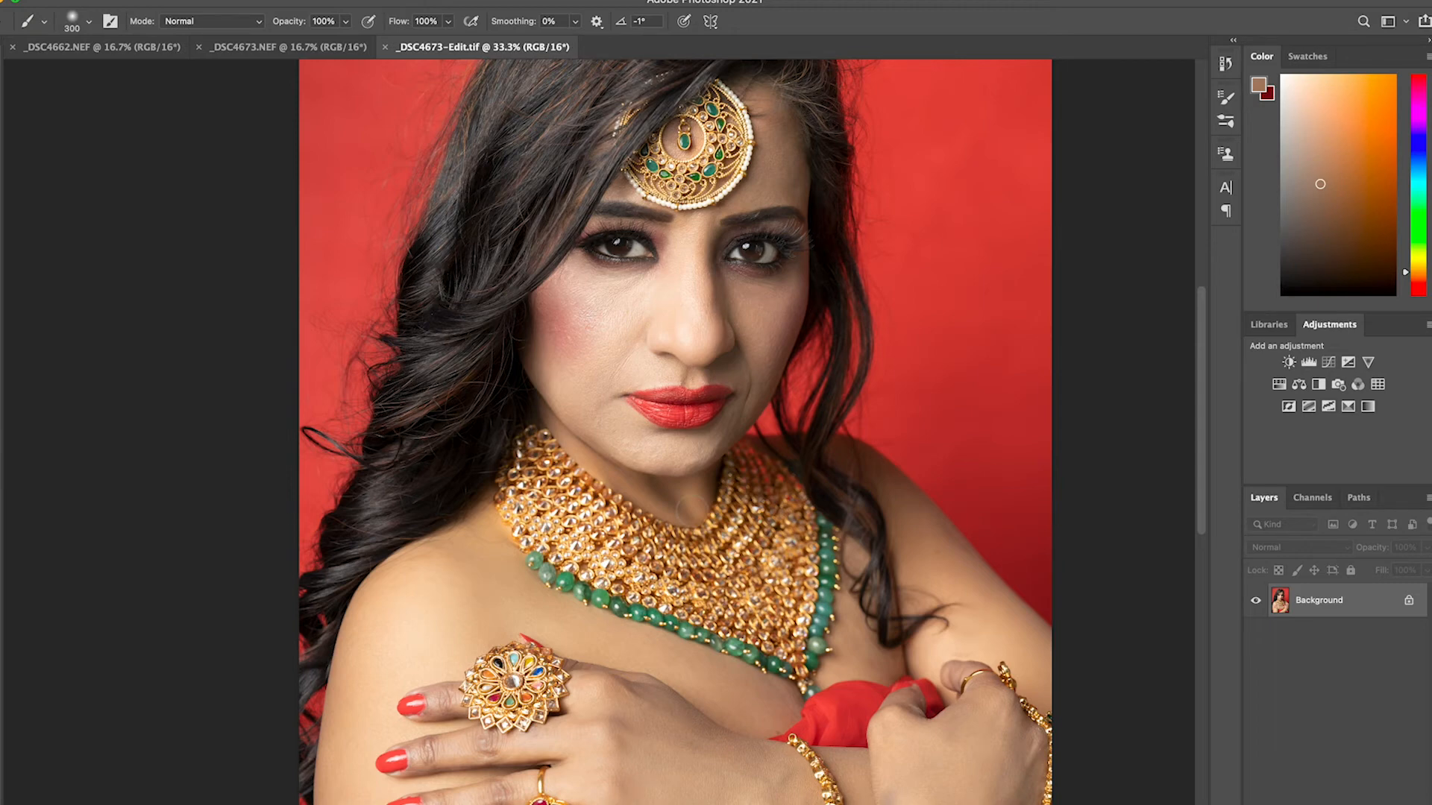
# Duplicate the merged Background layer and convert the copy to a smart object
pyautogui.hotkey('ctrl', 'j')
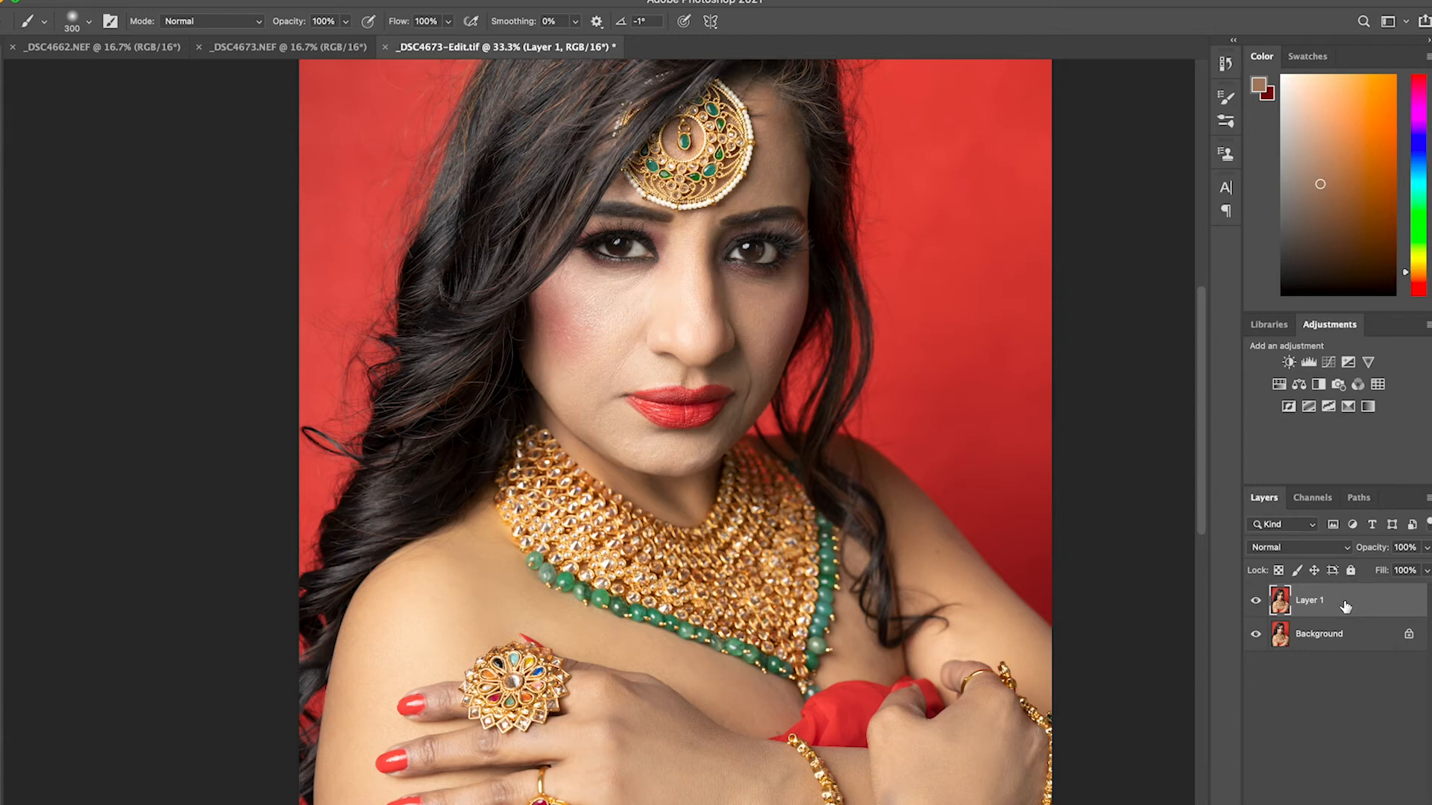
pyautogui.press('z')
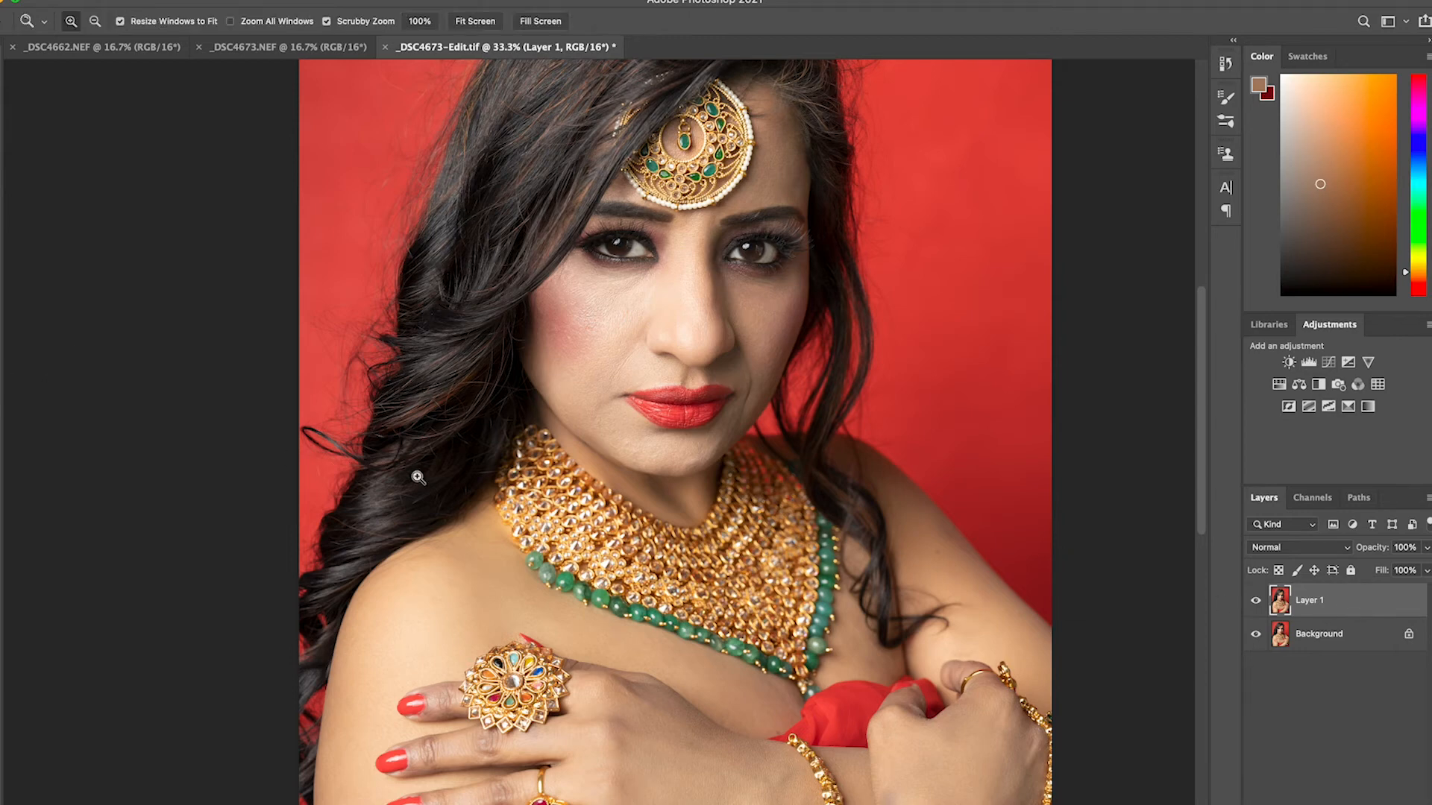
pyautogui.keyDown('alt'); pyautogui.click(662, 498); pyautogui.keyUp('alt')
pyautogui.keyDown('alt'); pyautogui.click(665, 504); pyautogui.keyUp('alt')
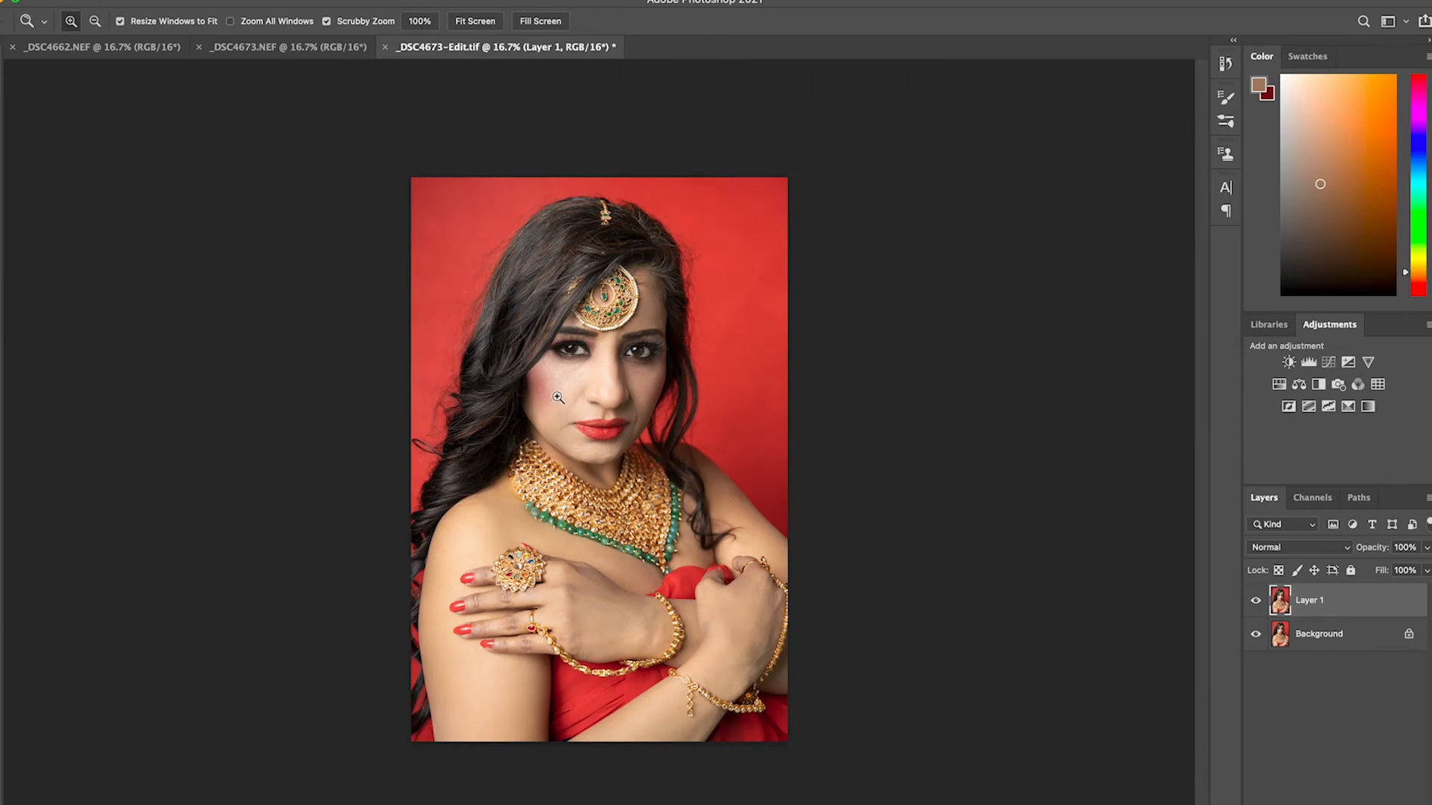
pyautogui.rightClick(1348, 594)
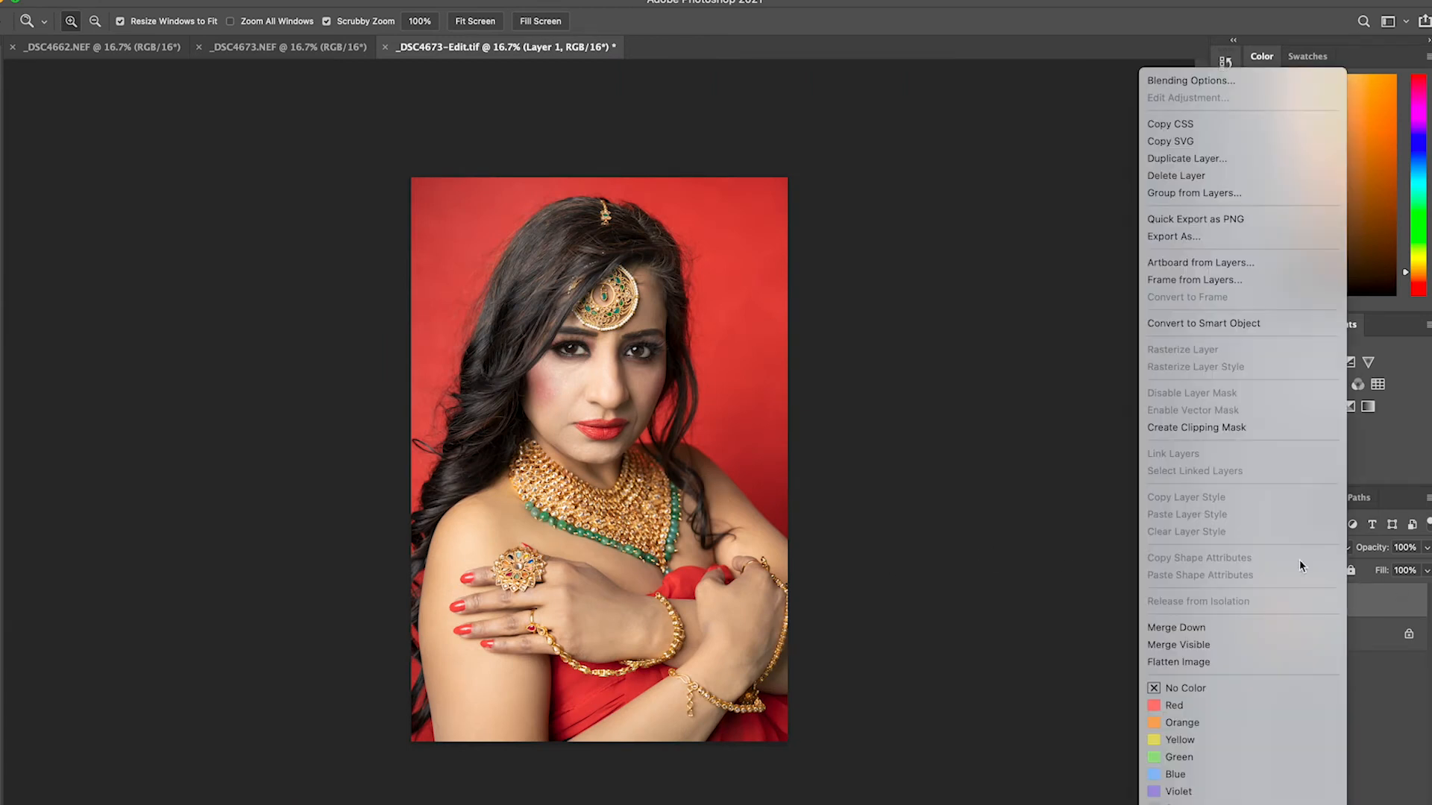
pyautogui.click(1201, 324)
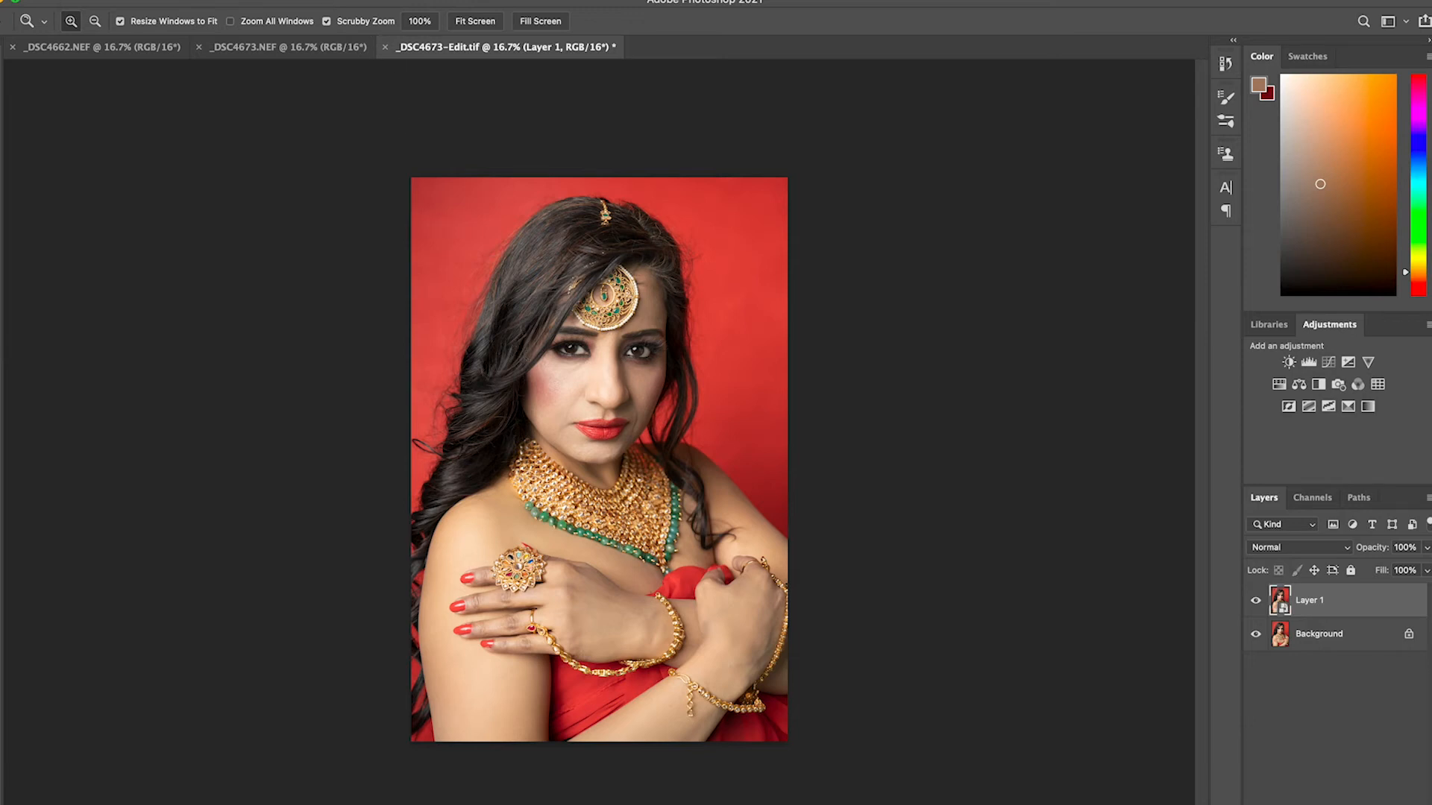
# Apply Color Efex Pro 4's Classical Soft Focus to Layer 1 with Diffused Detail 31%, Strength 32% and Brightness -17%
pyautogui.click(339, 1)
pyautogui.moveTo(447, 381)
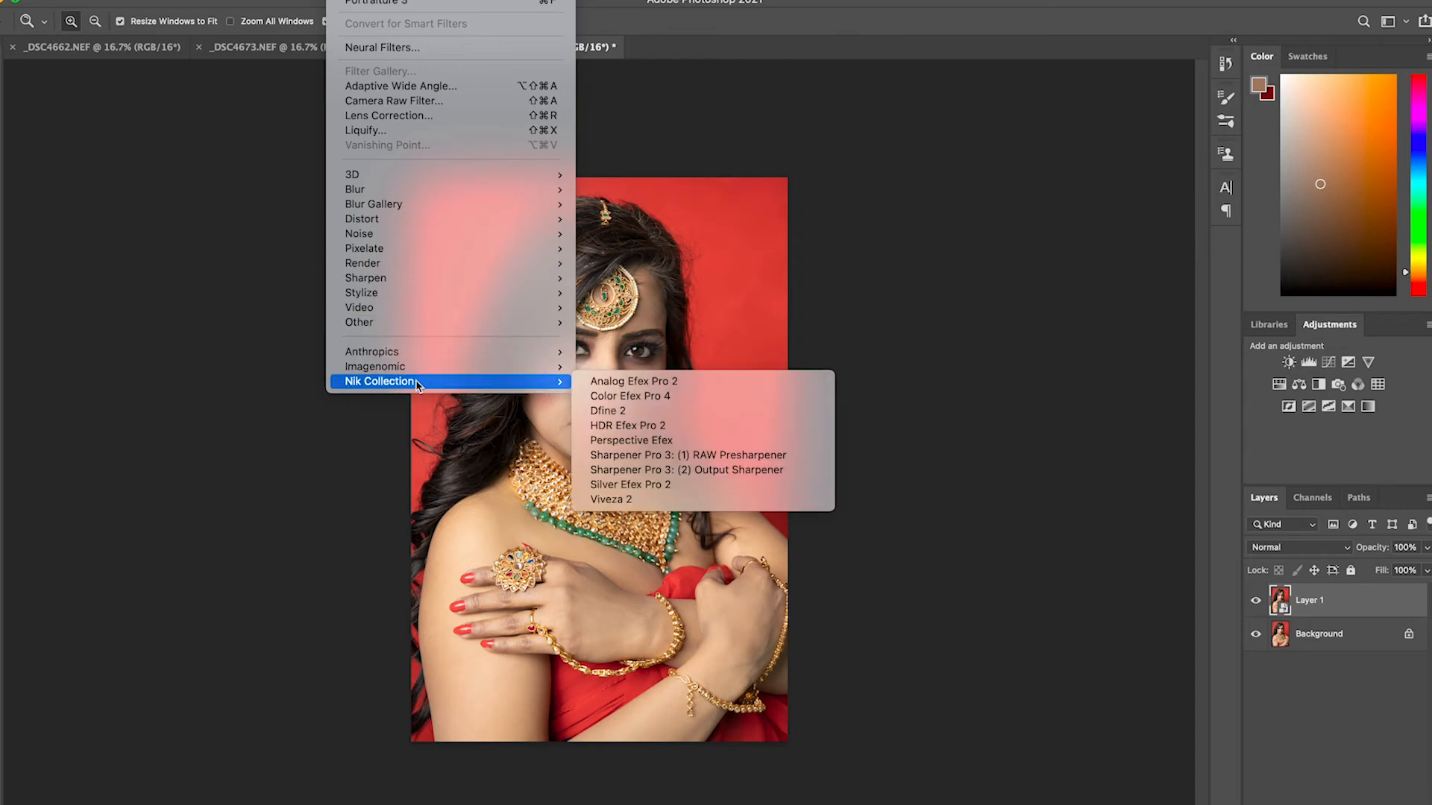
pyautogui.click(667, 395)
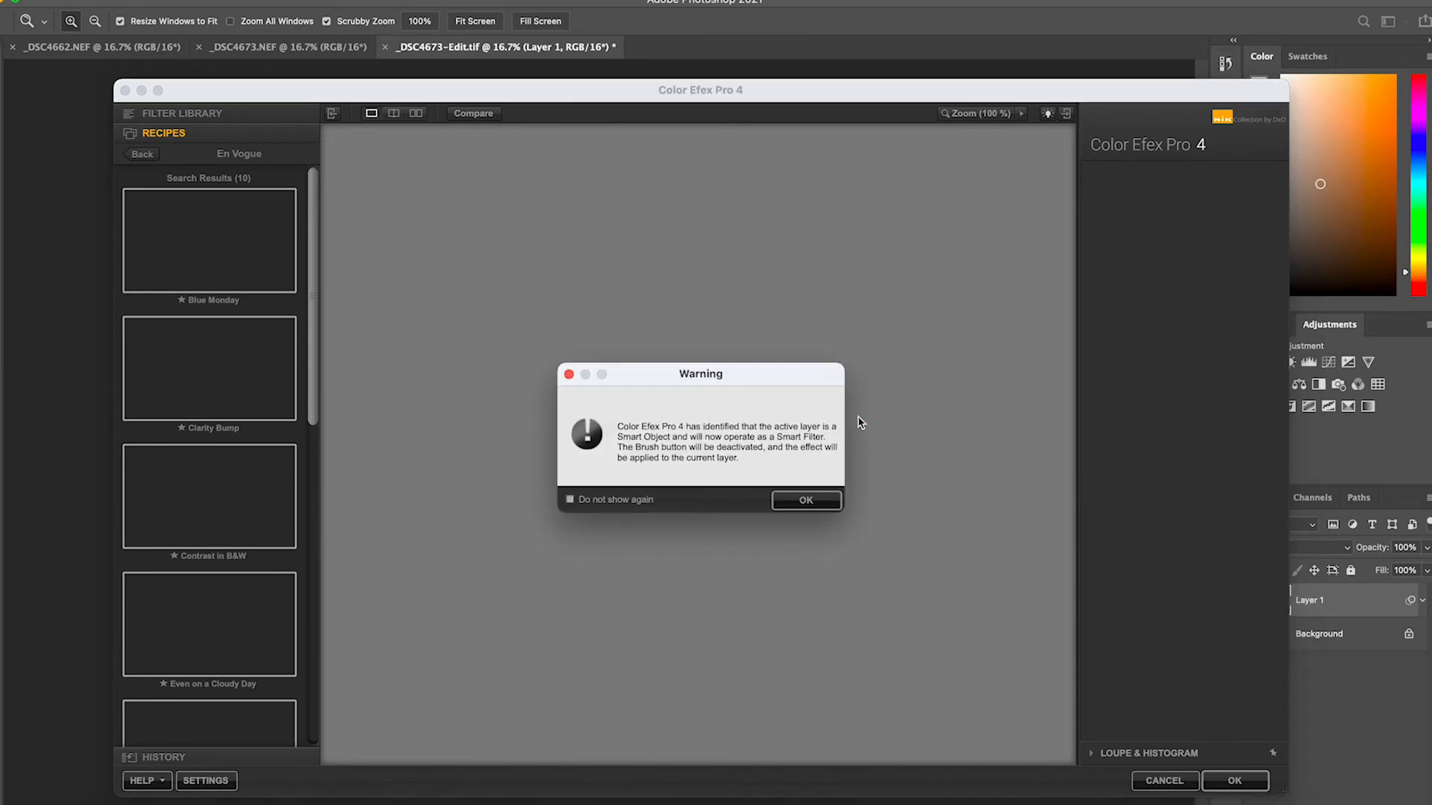
pyautogui.click(821, 500)
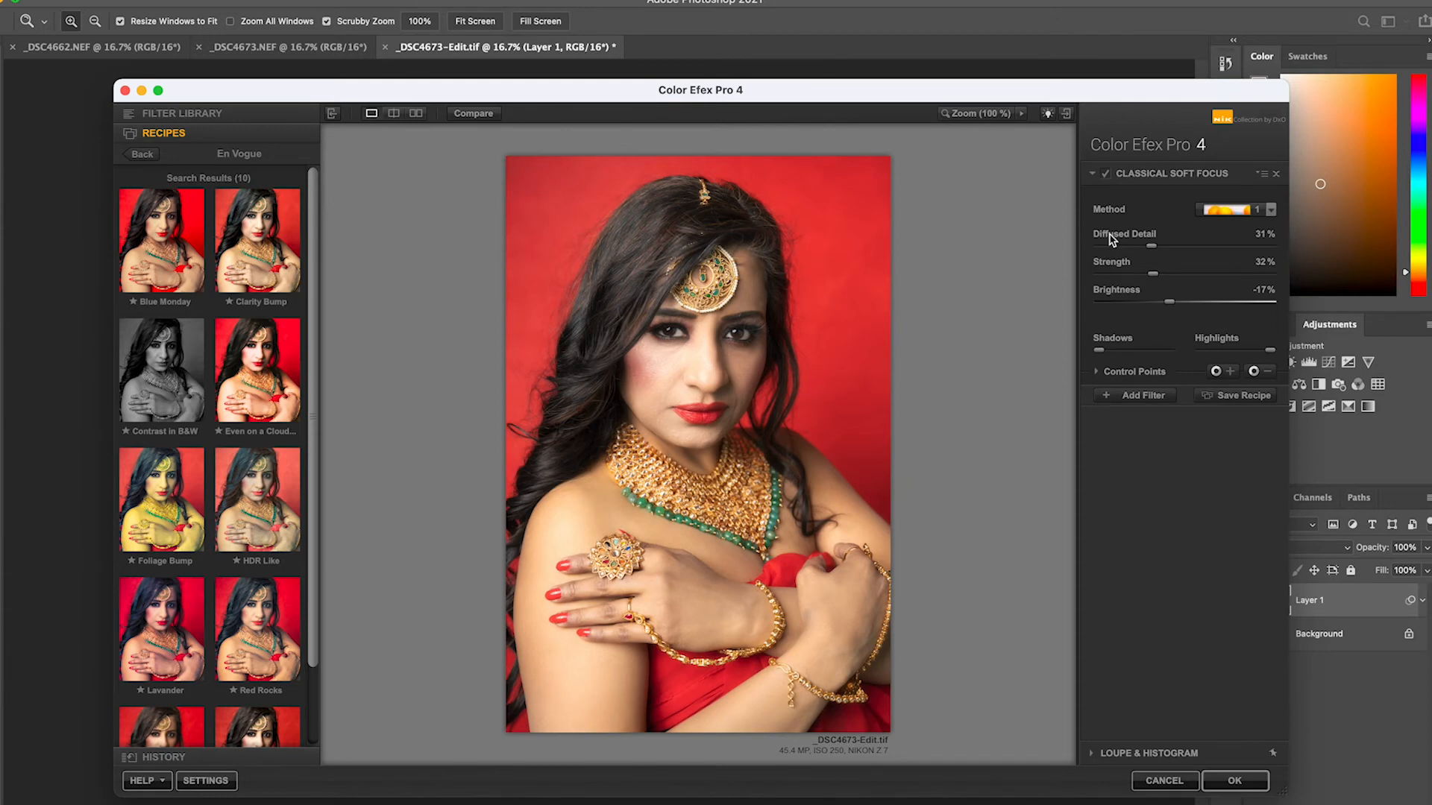
pyautogui.click(1235, 786)
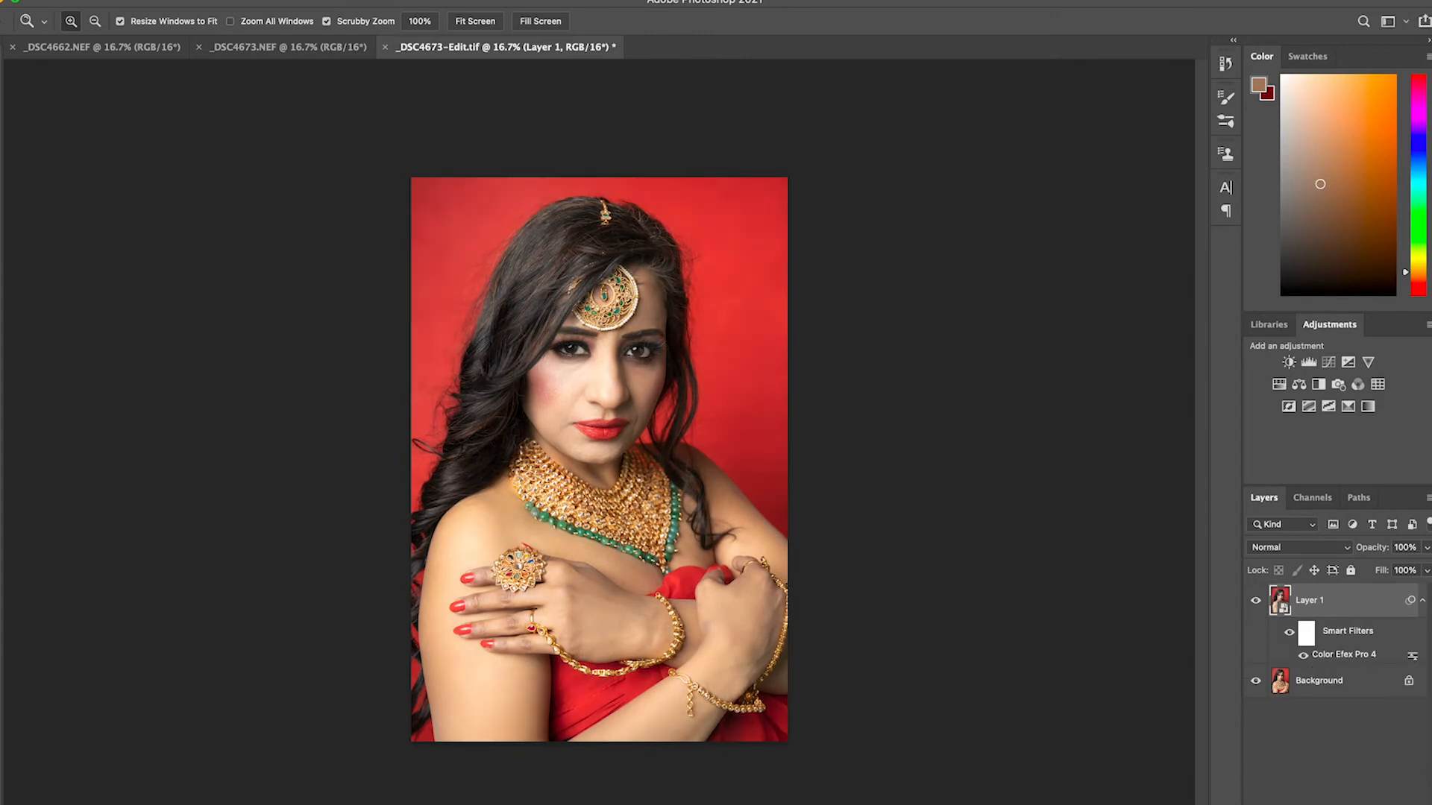
# Add a white mask to Layer 1 and paint black over the eyes and lips to remove the soft focus
pyautogui.click(1334, 804)
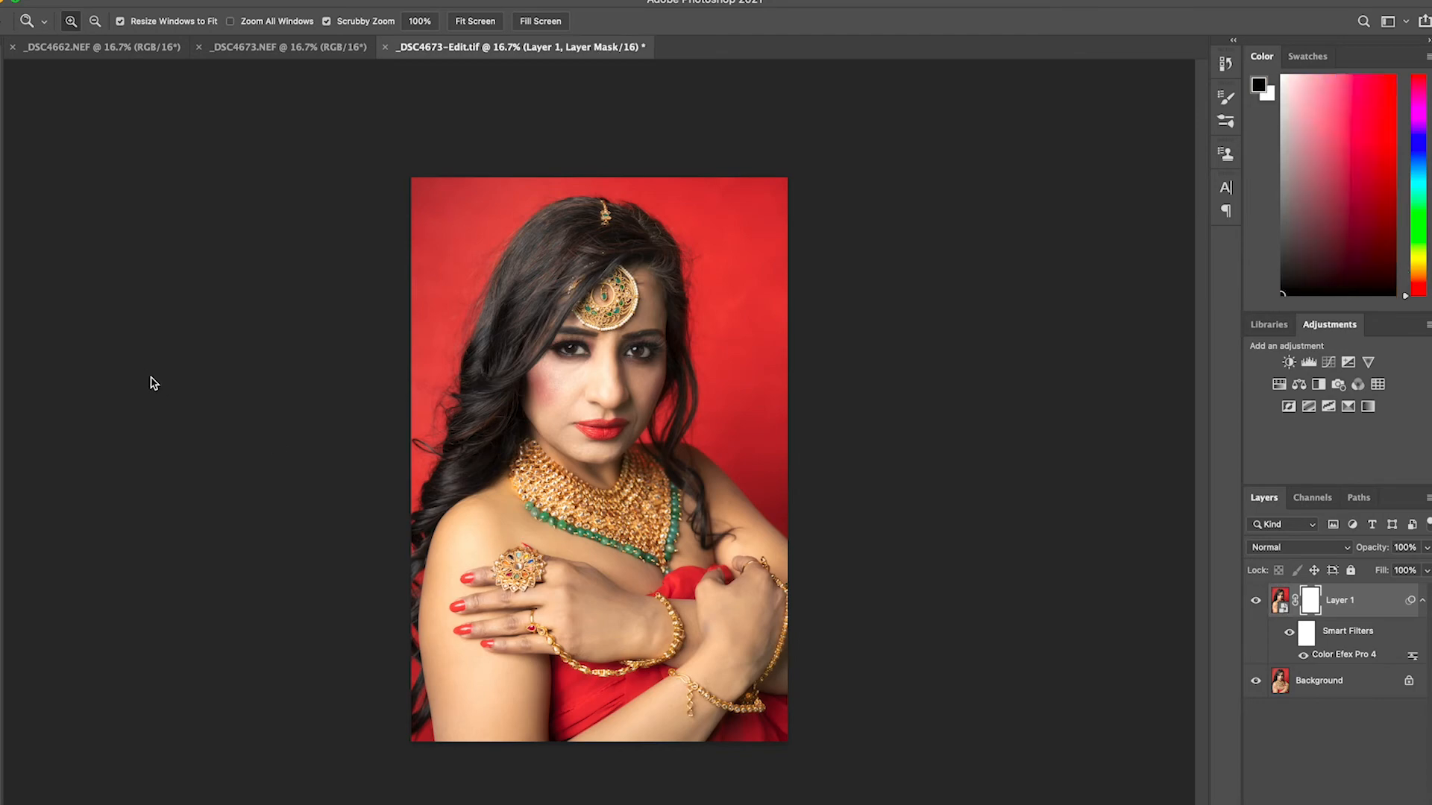
pyautogui.click(597, 321)
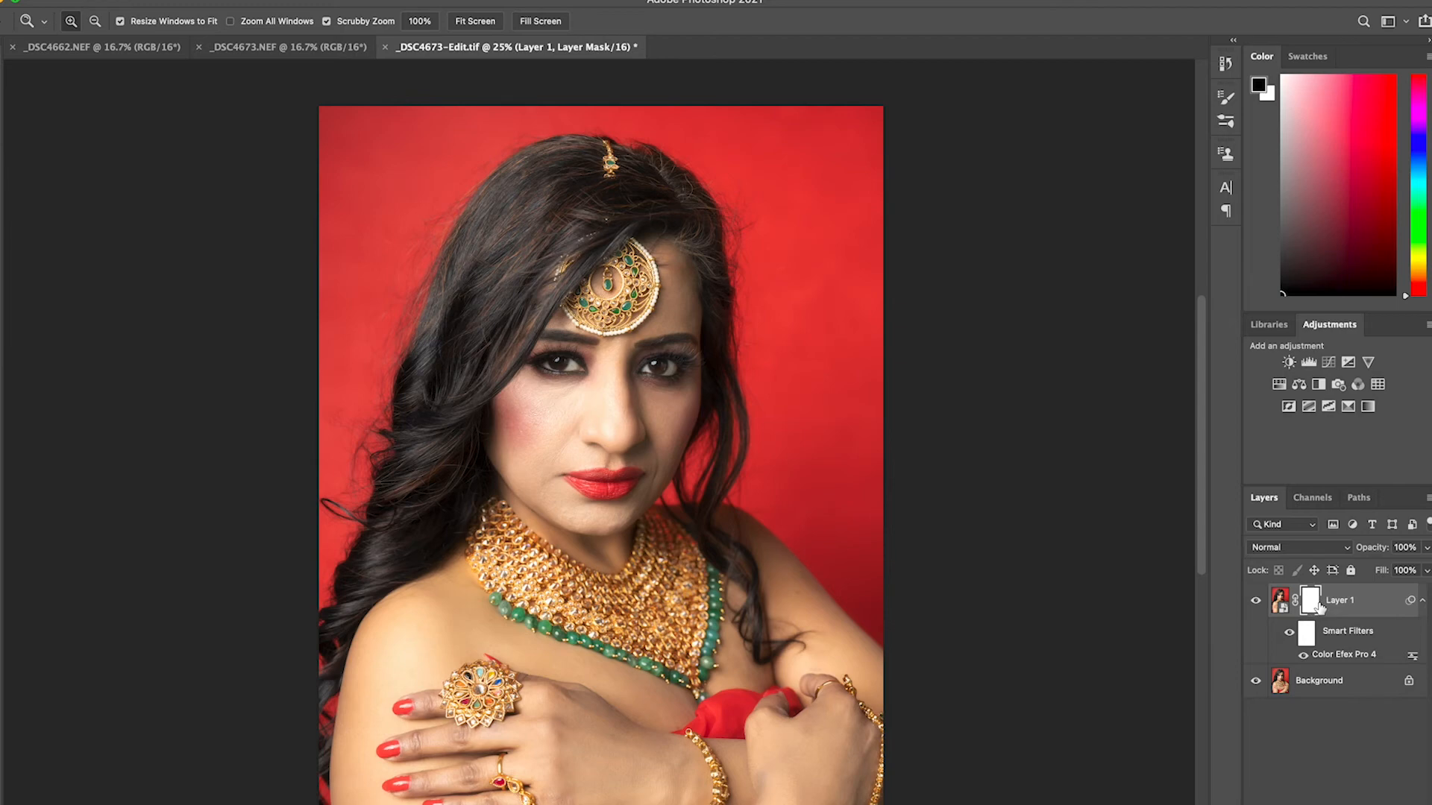
pyautogui.press('b')
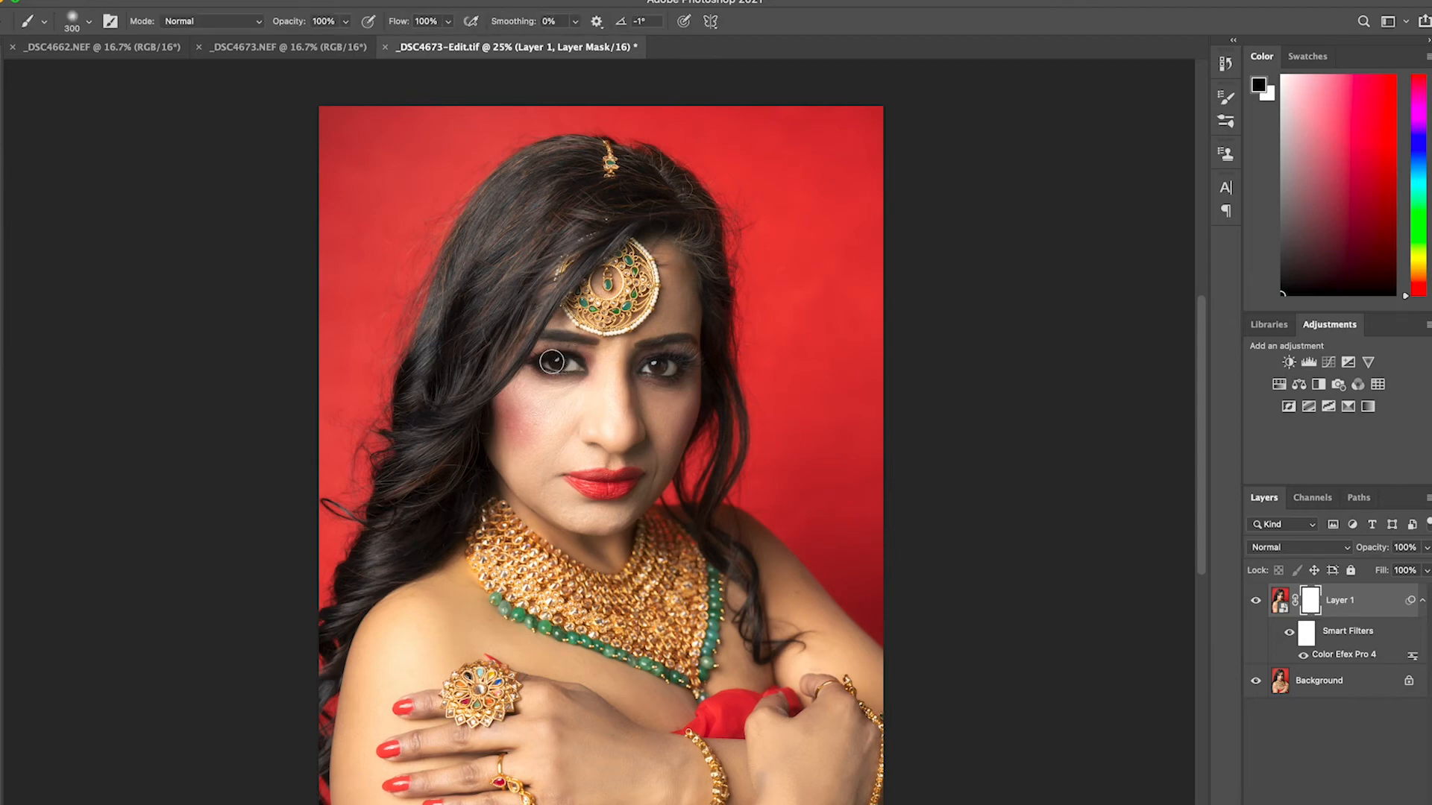
pyautogui.moveTo(678, 363)
pyautogui.mouseDown()
pyautogui.moveTo(642, 366)
pyautogui.moveTo(693, 364)
pyautogui.mouseUp()
pyautogui.moveTo(629, 491); pyautogui.dragTo(594, 490)
# Merge the masked soft-focus layer with the Background
pyautogui.press('z')
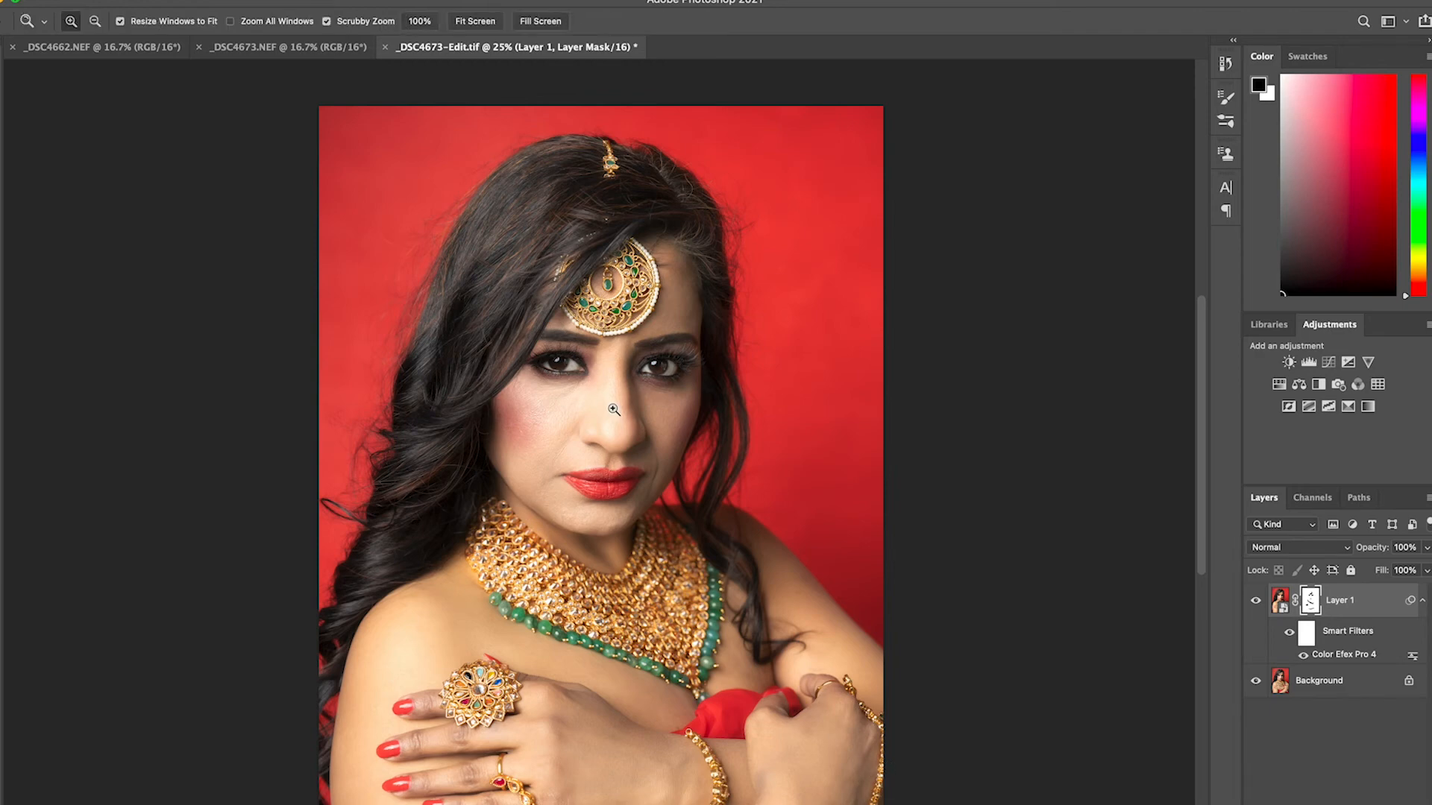
pyautogui.click(565, 373)
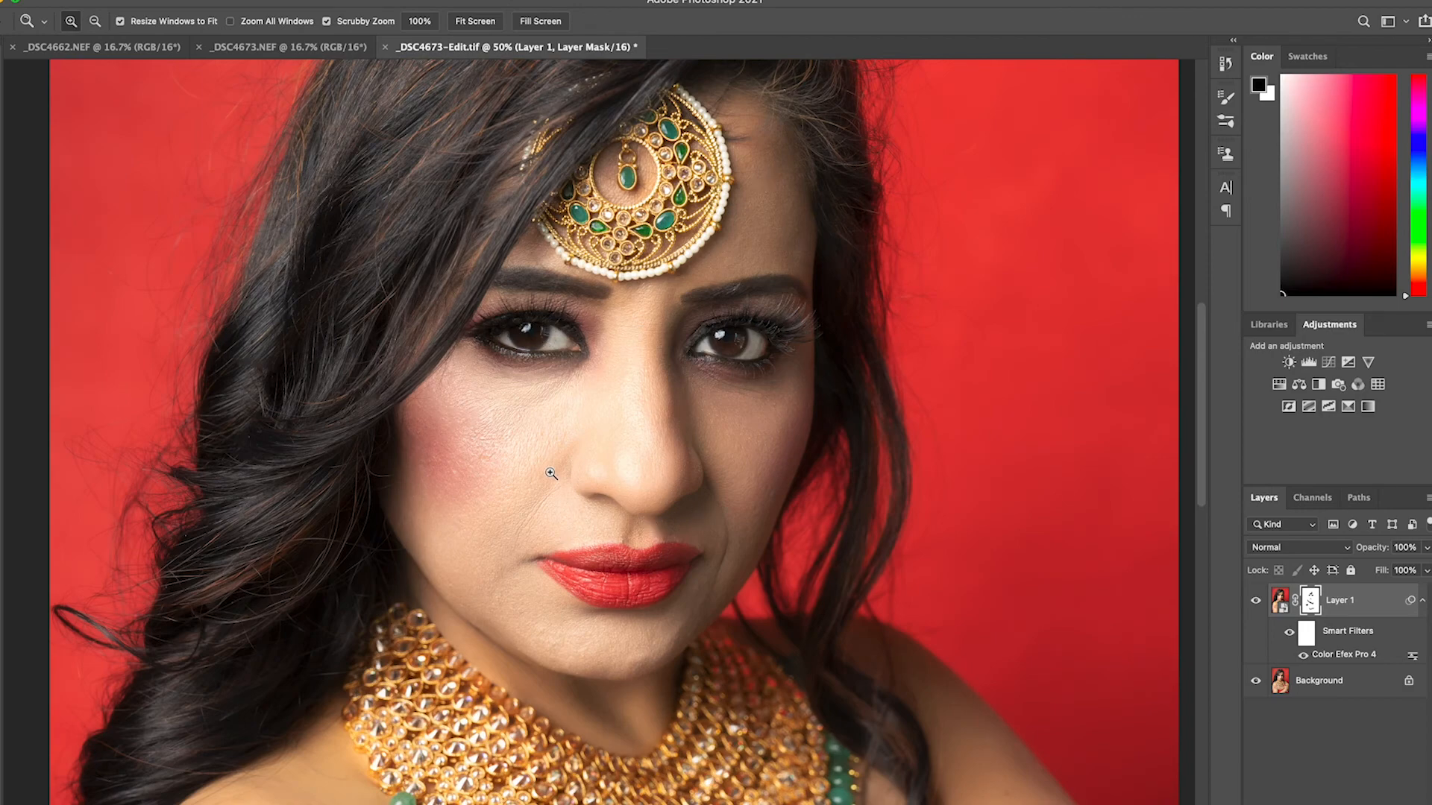
pyautogui.keyDown('alt'); pyautogui.click(593, 512); pyautogui.keyUp('alt')
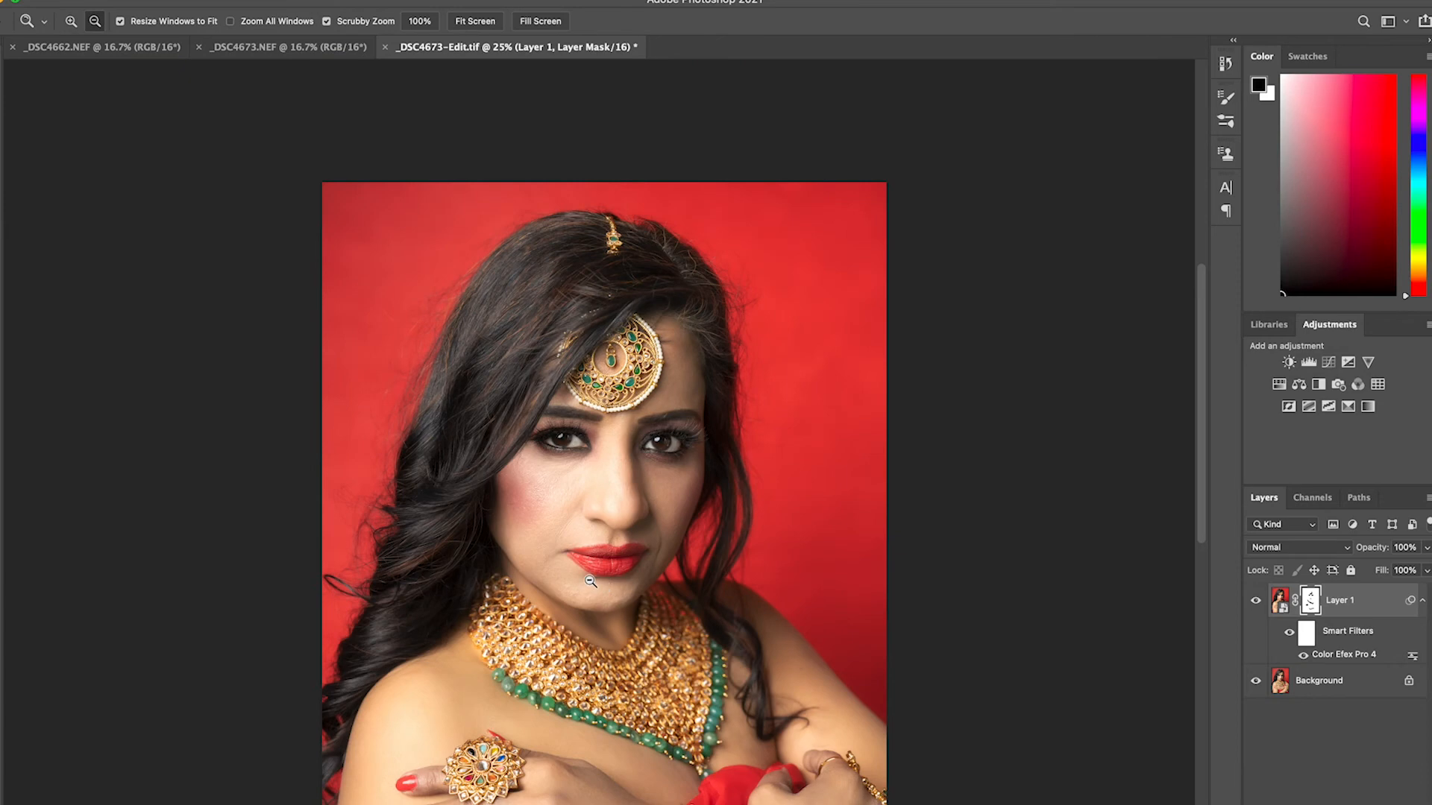
pyautogui.keyDown('alt'); pyautogui.click(590, 581); pyautogui.keyUp('alt')
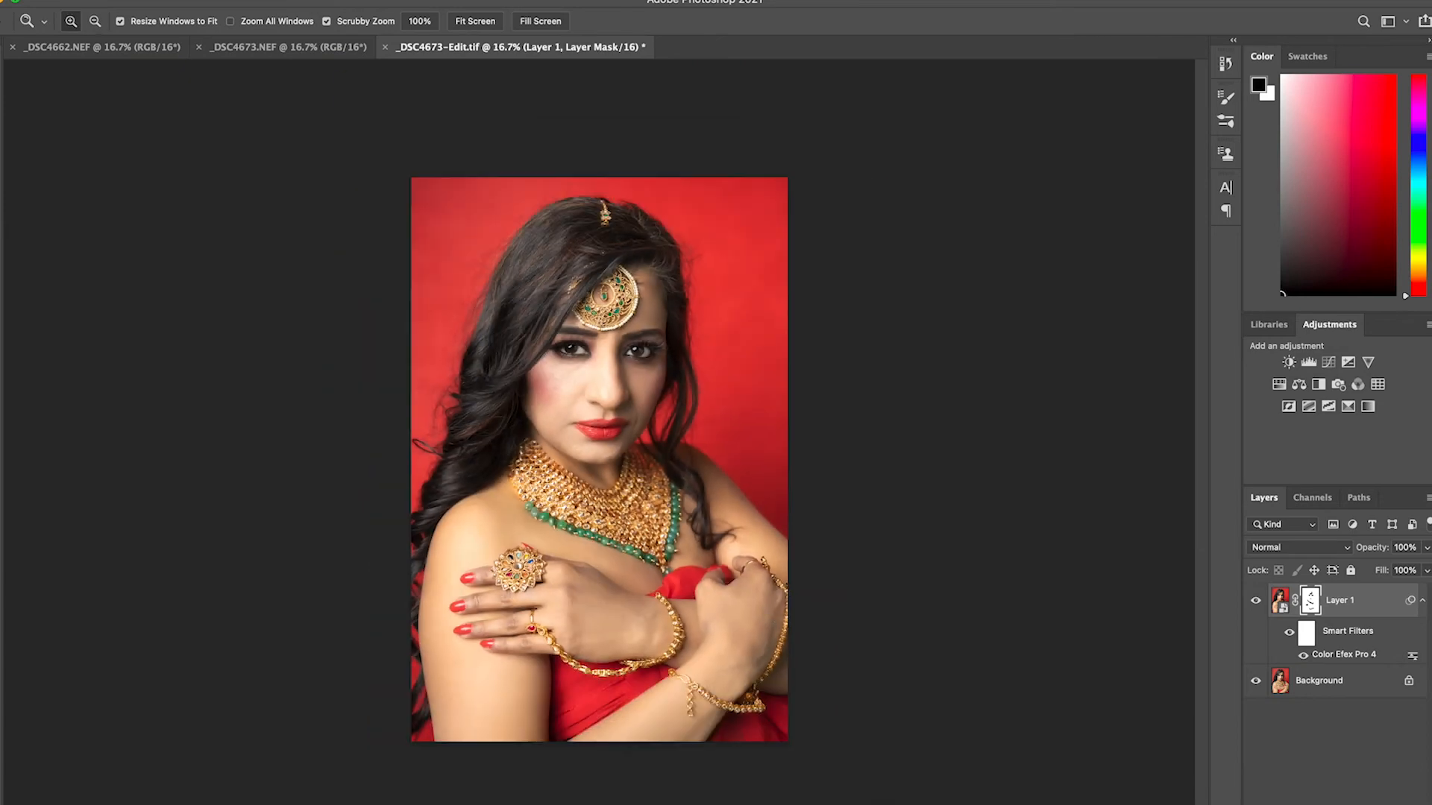
pyautogui.press('v')
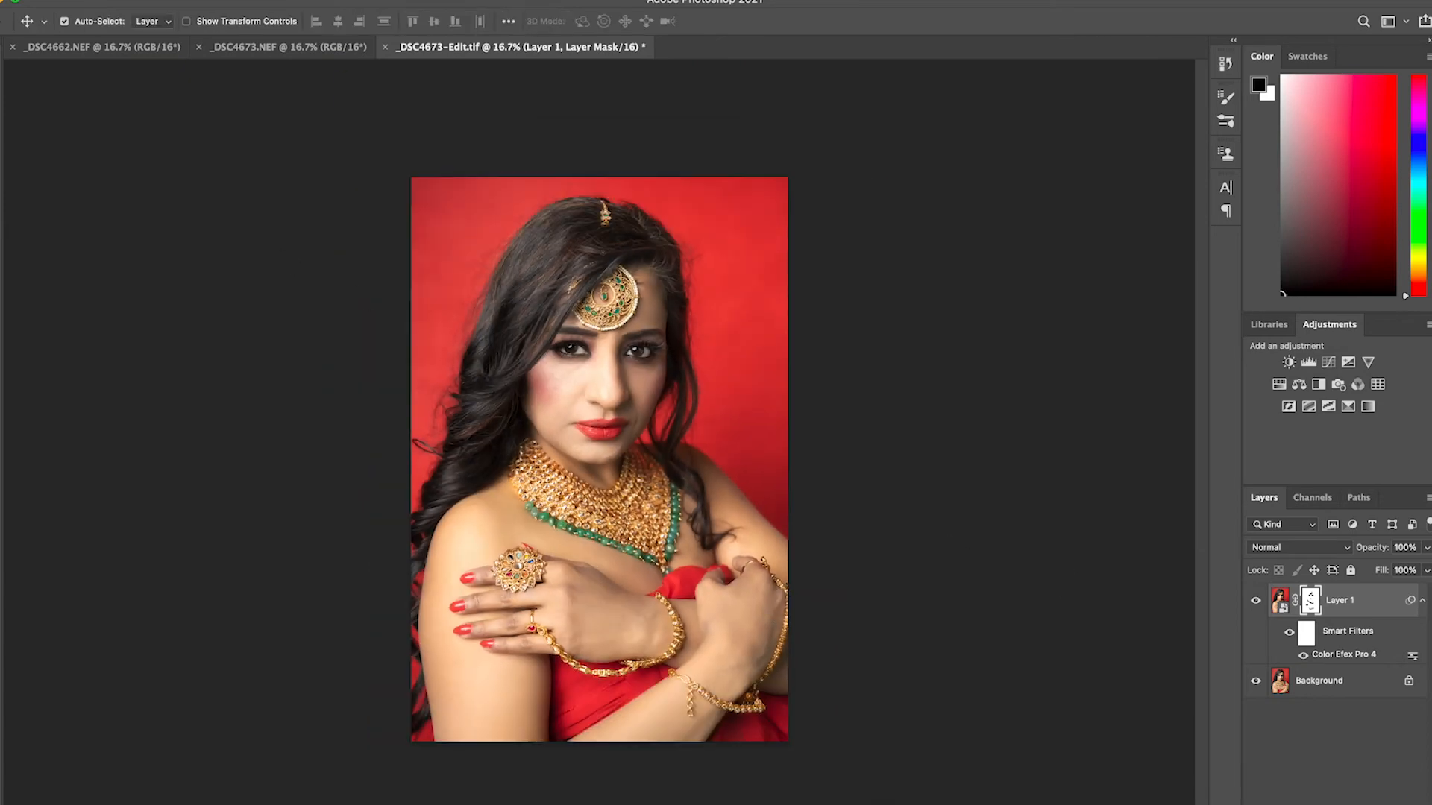
pyautogui.click(1370, 689)
pyautogui.rightClick(1369, 688)
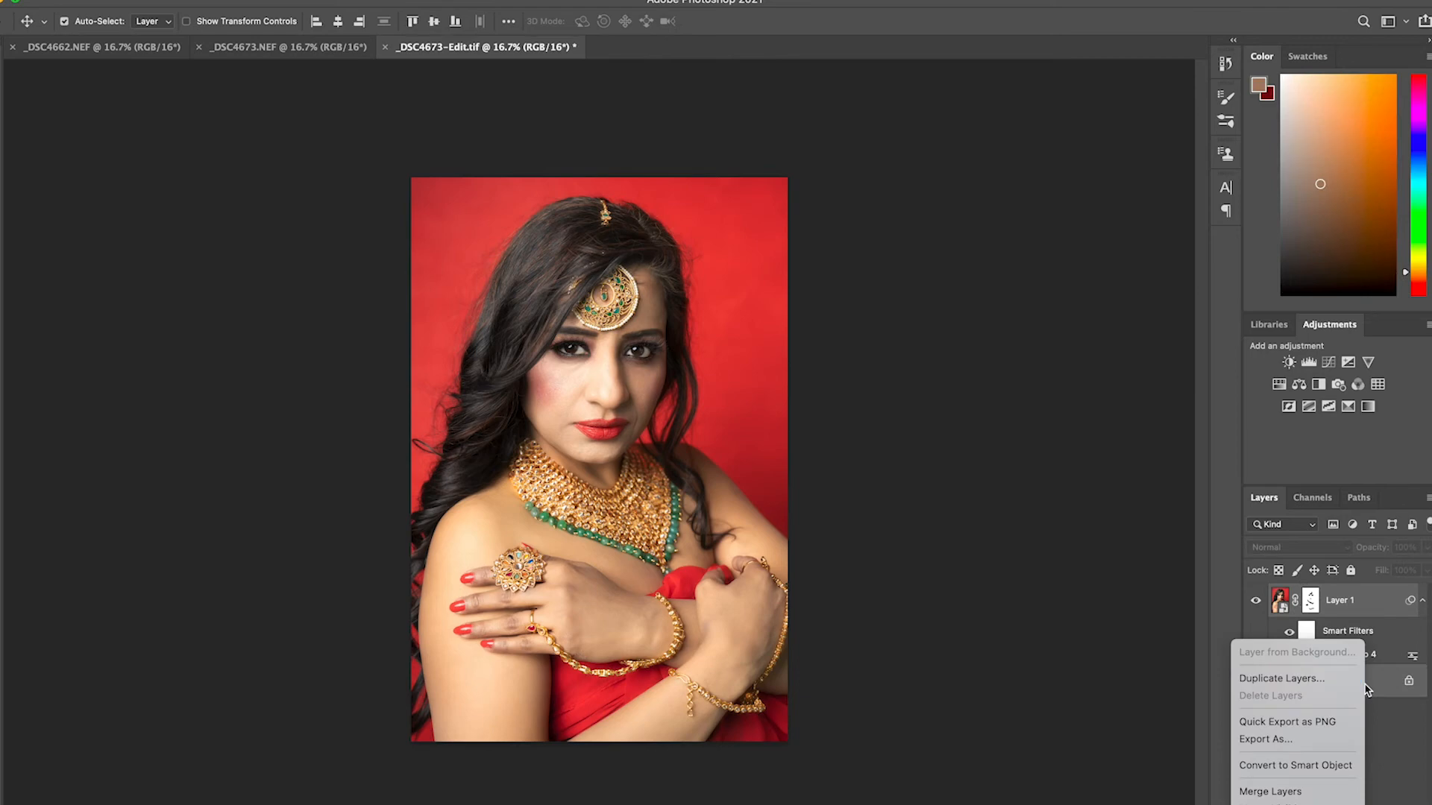
pyautogui.click(407, 474)
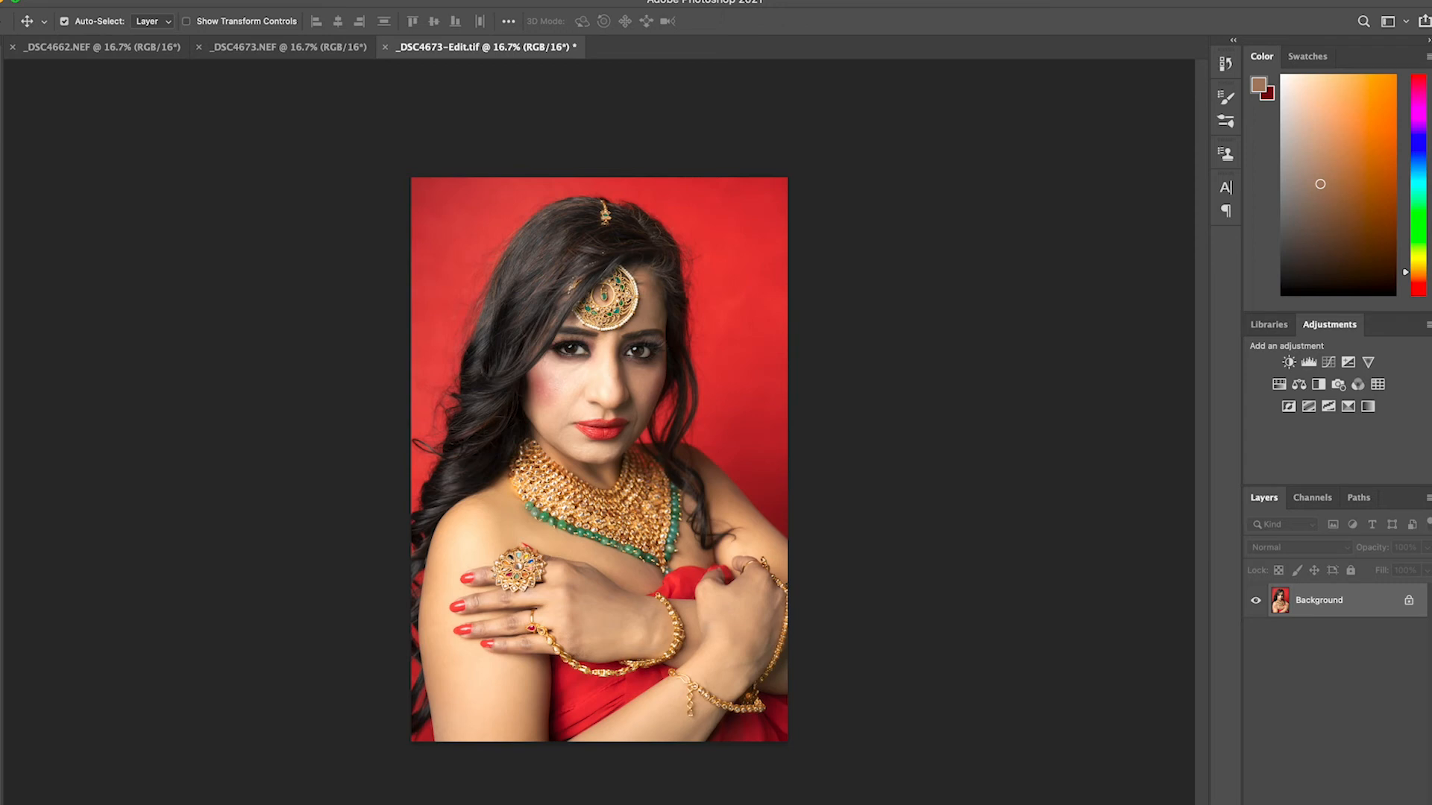
# Add a Curves adjustment layer and raise the middle of the RGB curve slightly to brighten the image
pyautogui.click(1335, 804)
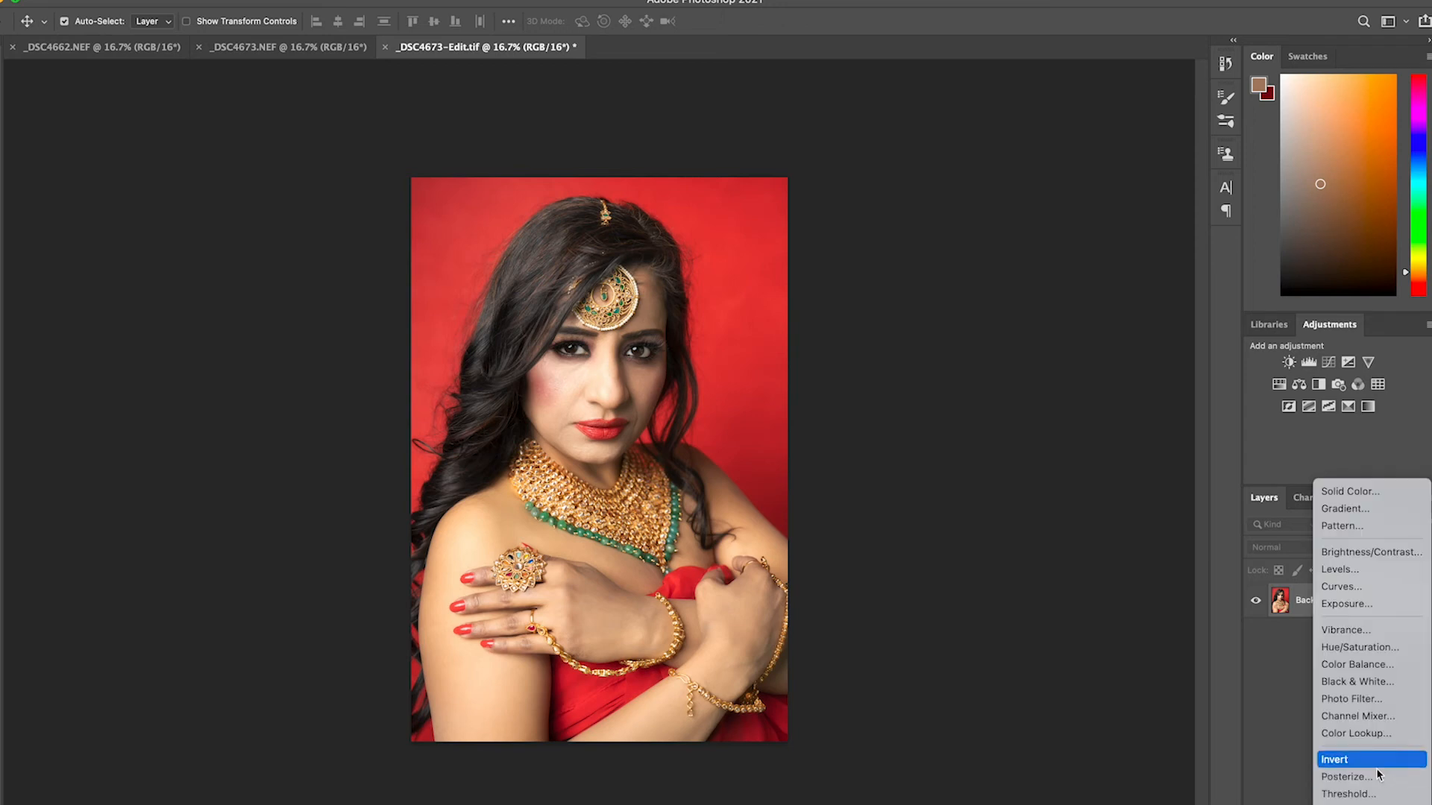
pyautogui.click(1347, 589)
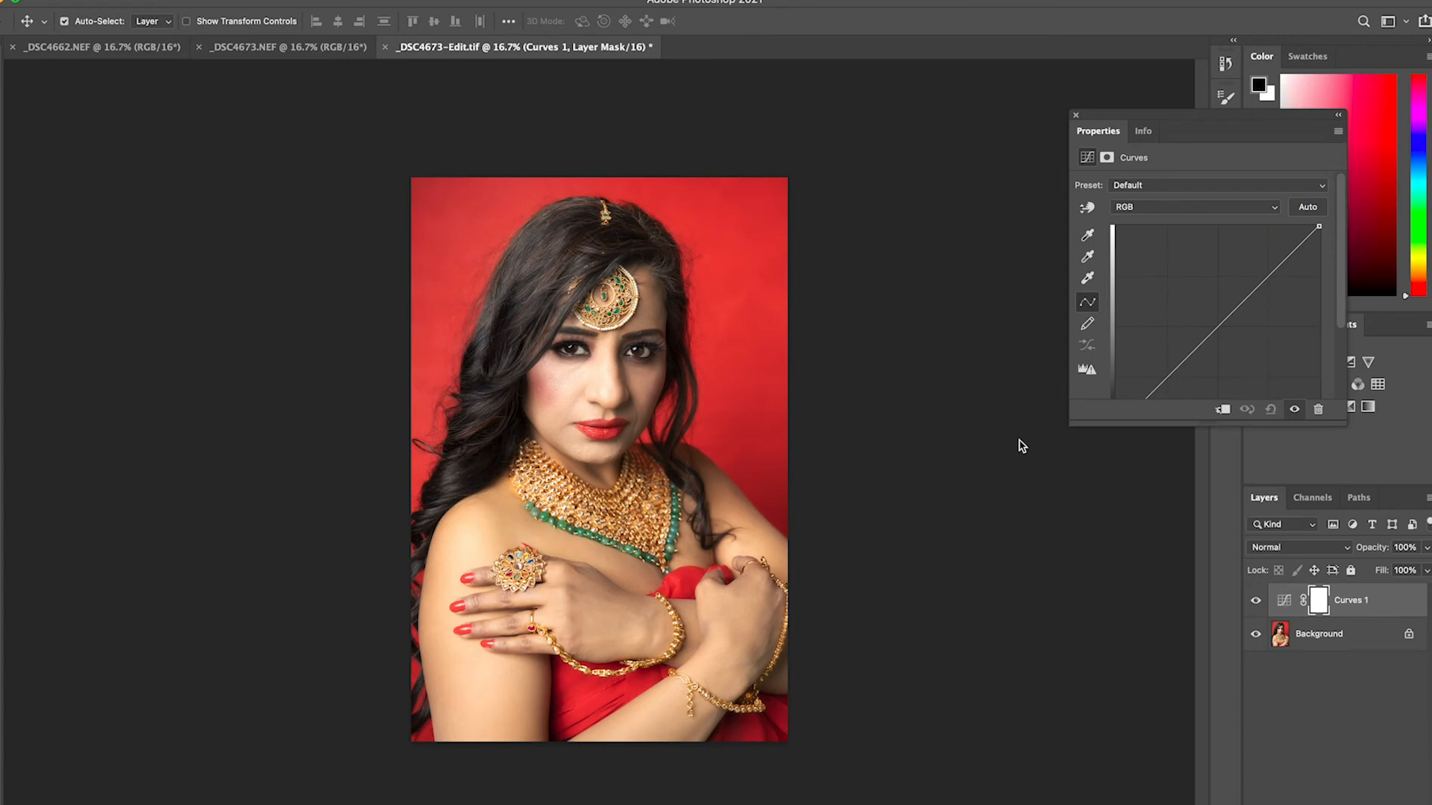
pyautogui.moveTo(1229, 316); pyautogui.dragTo(1218, 316)
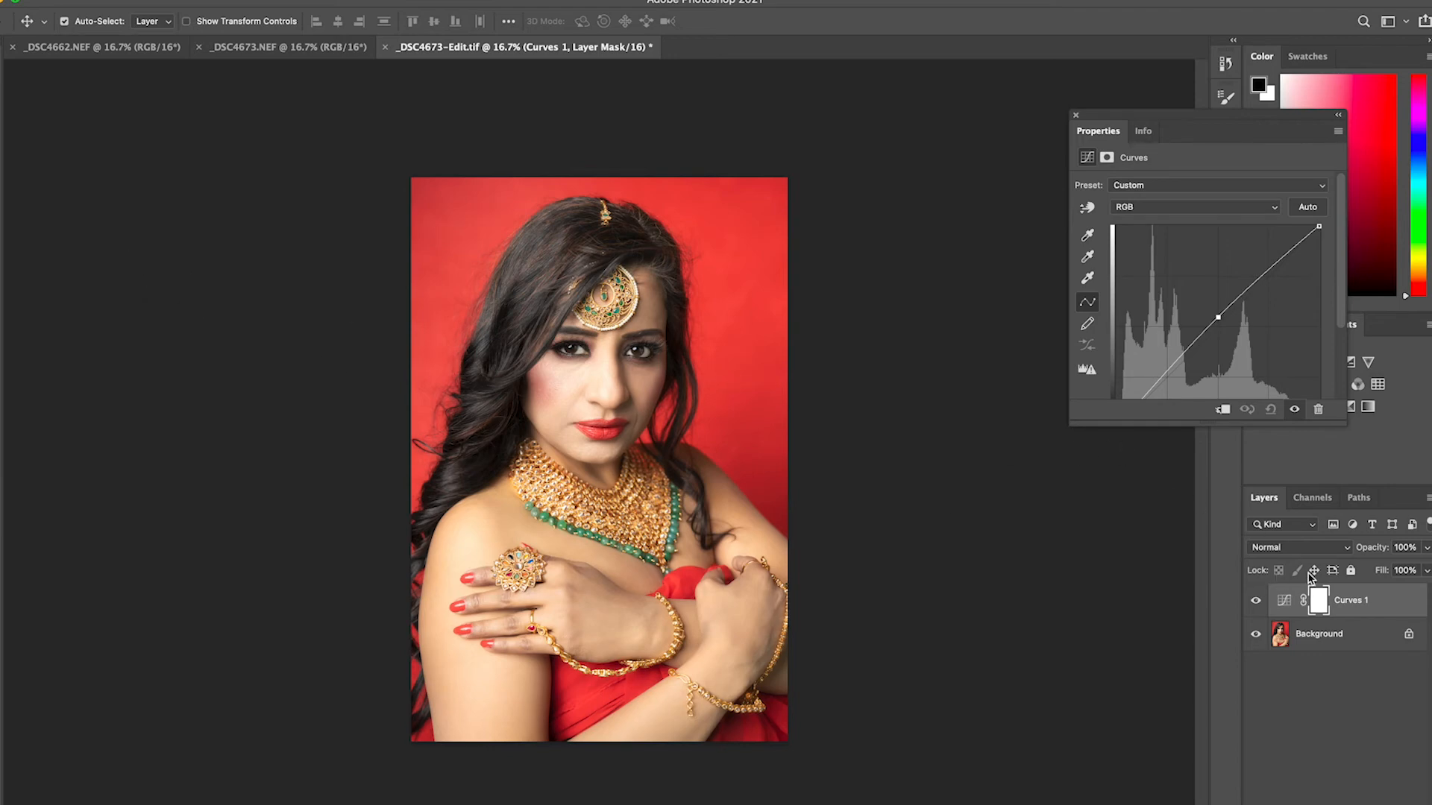
# Split the Blend If sliders of Curves 1 for This Layer at both the shadow and highlight ends and apply the blending
pyautogui.rightClick(1361, 603)
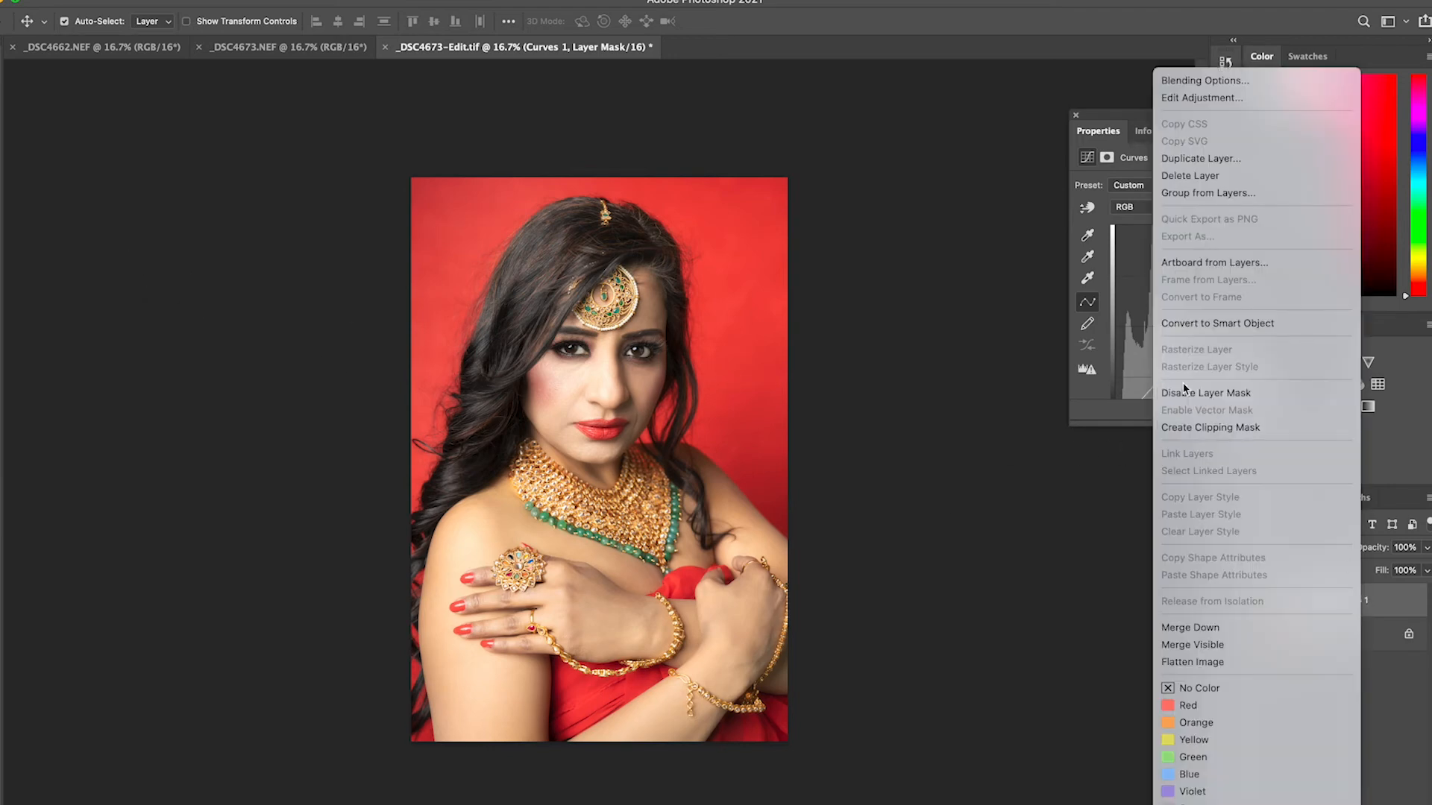
pyautogui.click(1186, 82)
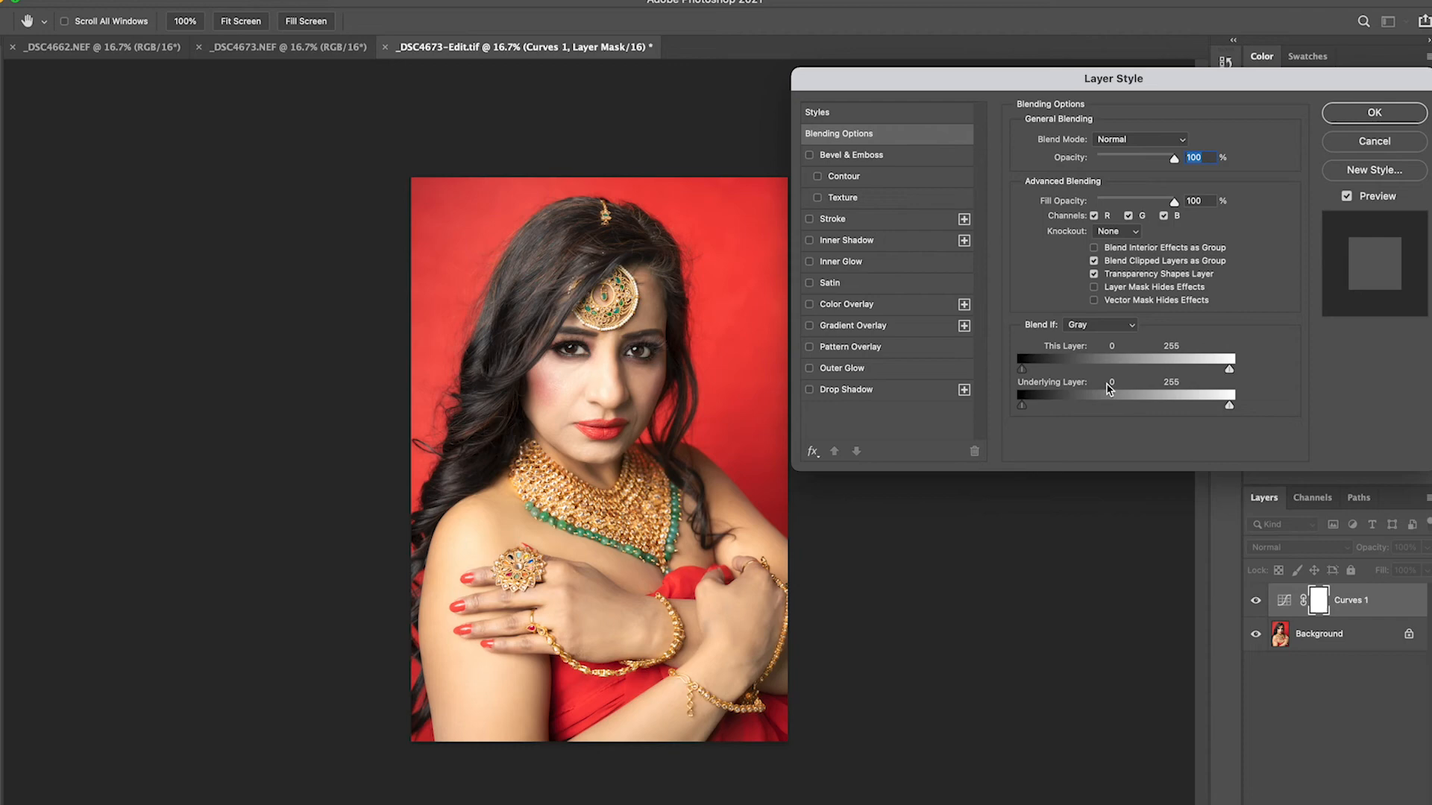
pyautogui.press('alt')
pyautogui.moveTo(1022, 369); pyautogui.dragTo(1055, 380)
pyautogui.moveTo(1170, 375); pyautogui.dragTo(1215, 379)
pyautogui.moveTo(1053, 371); pyautogui.dragTo(1037, 371)
pyautogui.click(1374, 111)
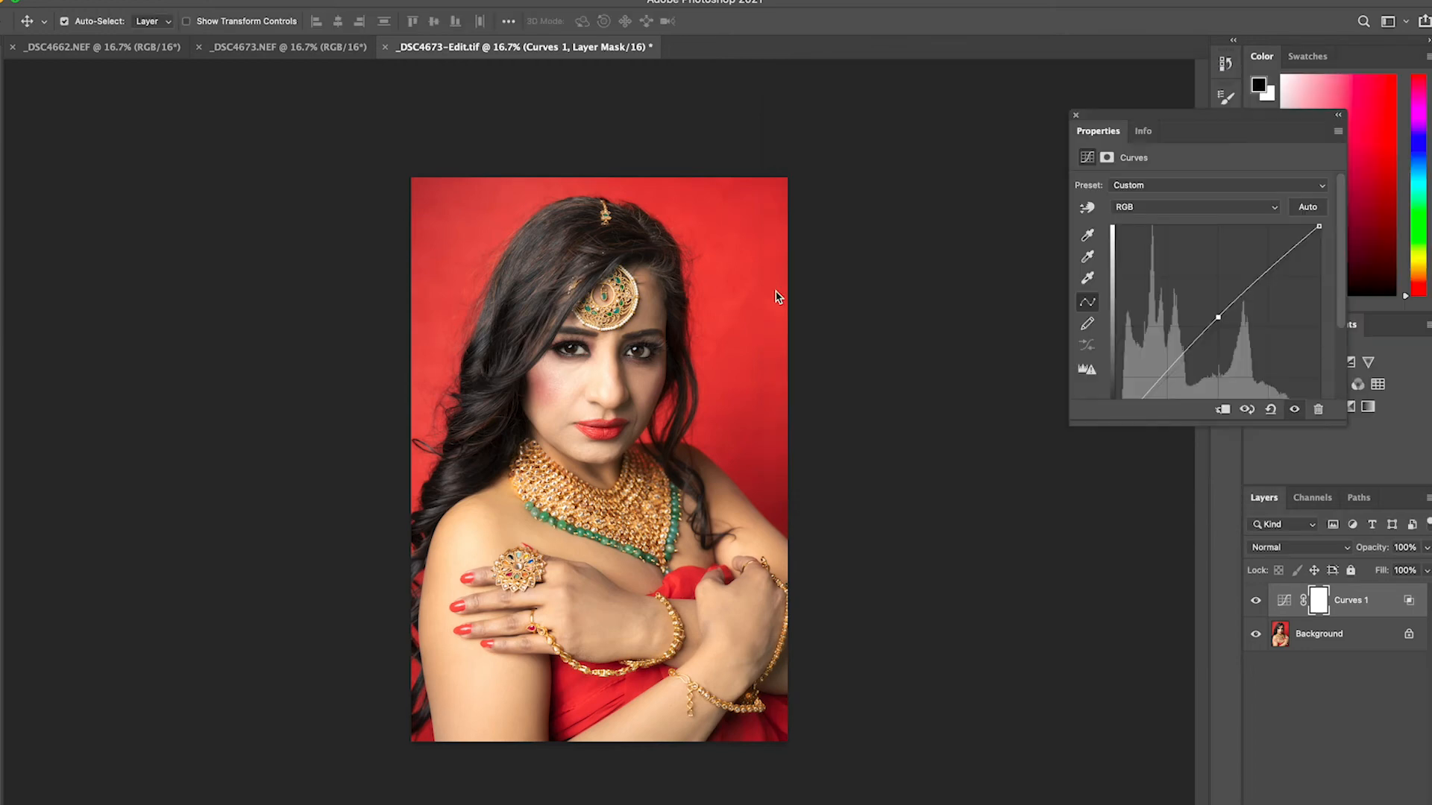
pyautogui.click(1077, 115)
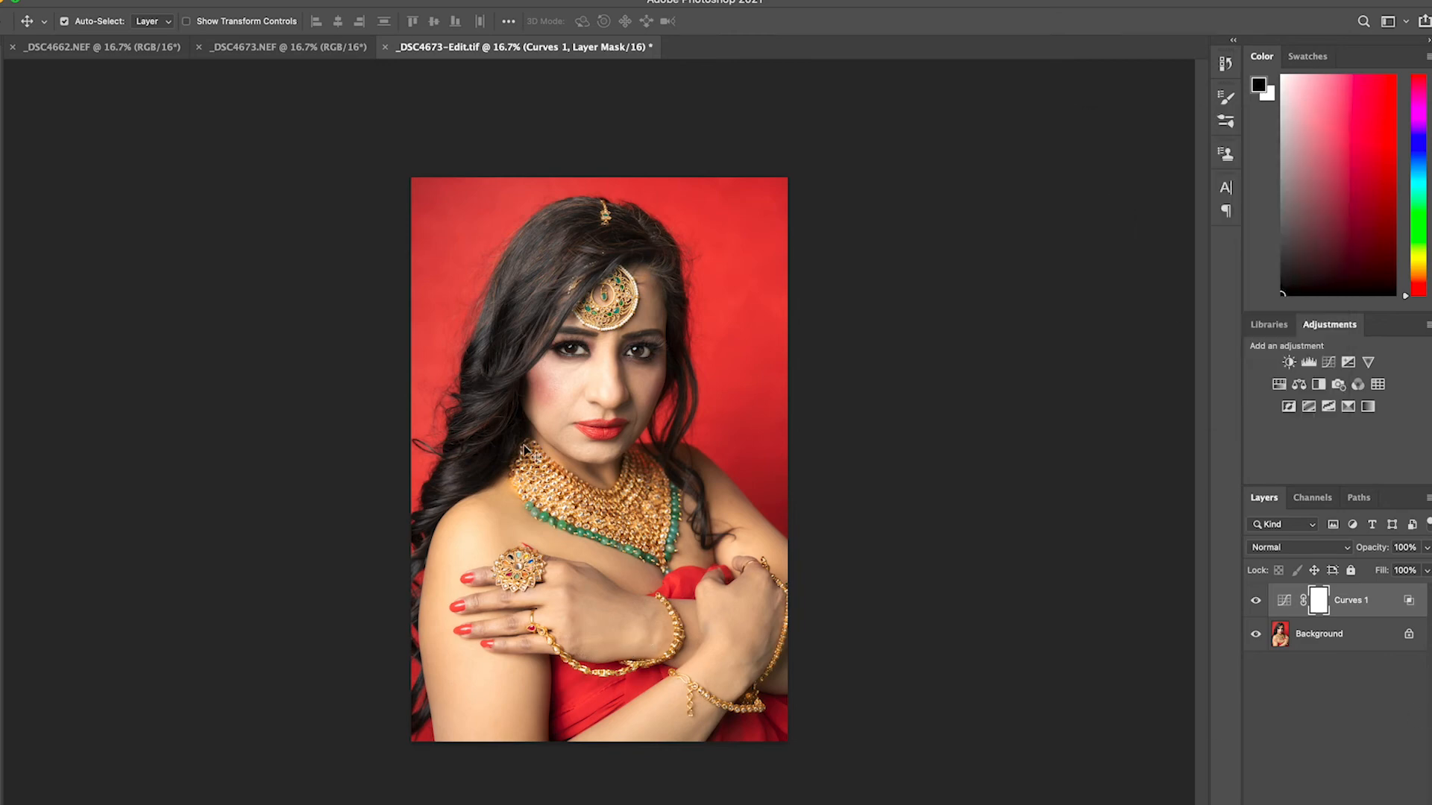
# Paint black on the Curves 1 mask over the hair around the face to remove the brightening there, adjusting the brush size along the way
pyautogui.press('z')
pyautogui.click(596, 369)
pyautogui.click(600, 373)
pyautogui.click(596, 376)
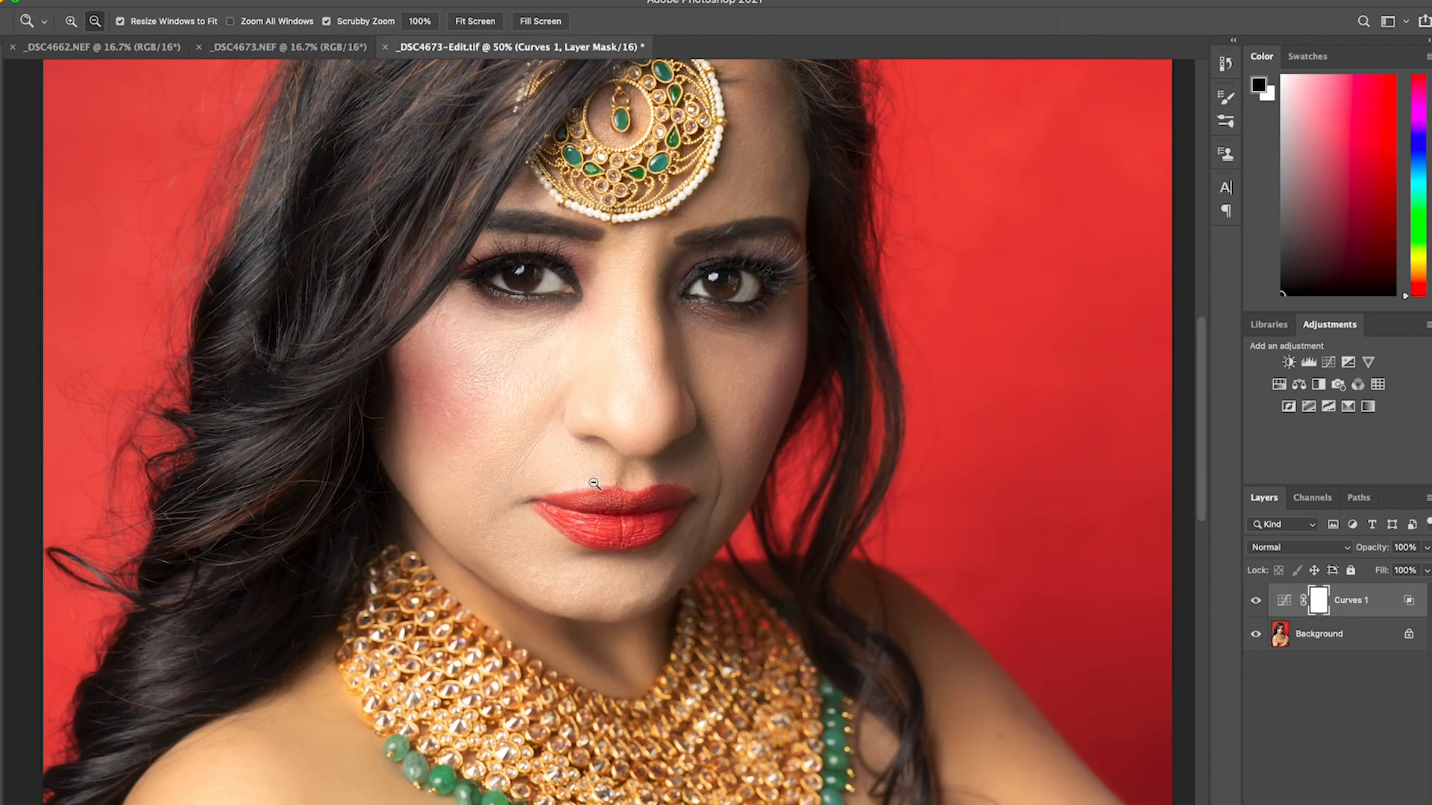
pyautogui.keyDown('alt'); pyautogui.click(595, 490); pyautogui.keyUp('alt')
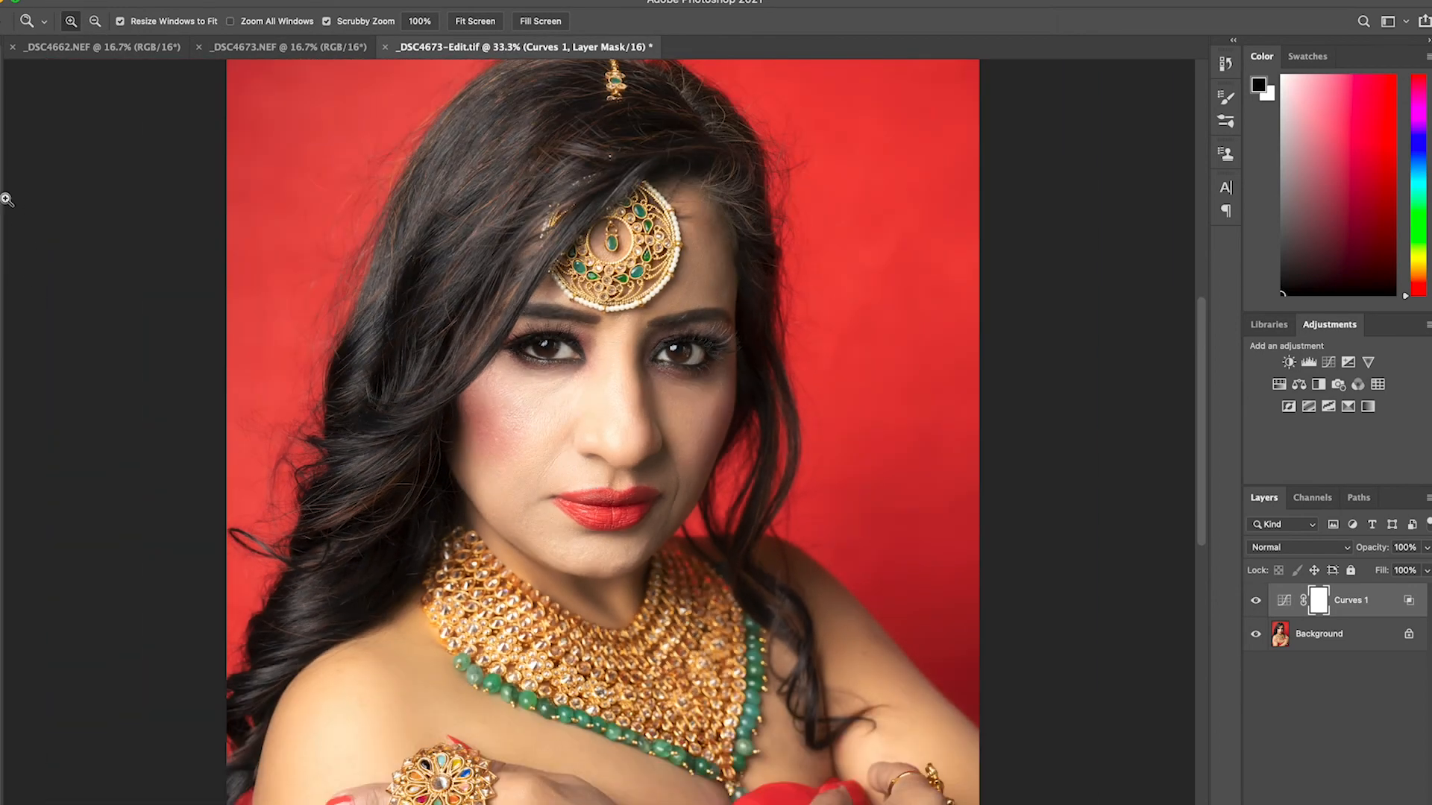
pyautogui.press('b')
pyautogui.press(']')
pyautogui.press(']')
pyautogui.press(']')
pyautogui.moveTo(461, 415)
pyautogui.mouseDown()
pyautogui.moveTo(484, 470)
pyautogui.moveTo(458, 385)
pyautogui.moveTo(482, 471)
pyautogui.moveTo(455, 384)
pyautogui.mouseUp()
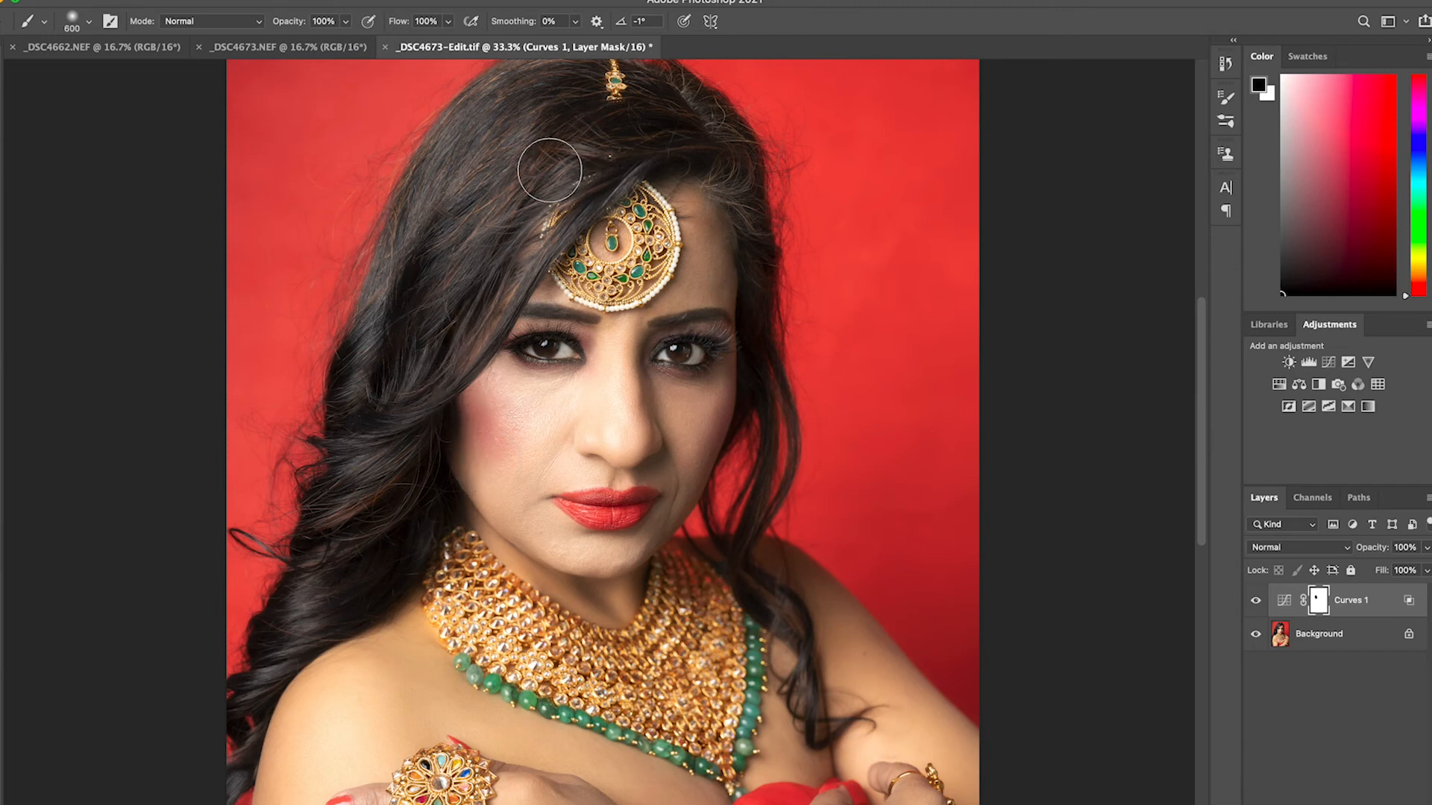
pyautogui.moveTo(615, 132)
pyautogui.mouseDown()
pyautogui.moveTo(684, 132)
pyautogui.moveTo(774, 233)
pyautogui.moveTo(788, 340)
pyautogui.moveTo(776, 398)
pyautogui.moveTo(736, 238)
pyautogui.moveTo(677, 140)
pyautogui.moveTo(720, 173)
pyautogui.moveTo(710, 162)
pyautogui.moveTo(742, 259)
pyautogui.moveTo(759, 369)
pyautogui.moveTo(748, 444)
pyautogui.mouseUp()
pyautogui.press('[')
pyautogui.press('[')
pyautogui.press('[')
pyautogui.press('[')
pyautogui.press('[')
pyautogui.press('[')
pyautogui.press(']')
pyautogui.press(']')
pyautogui.press(']')
pyautogui.press(']')
pyautogui.click(1, 386)
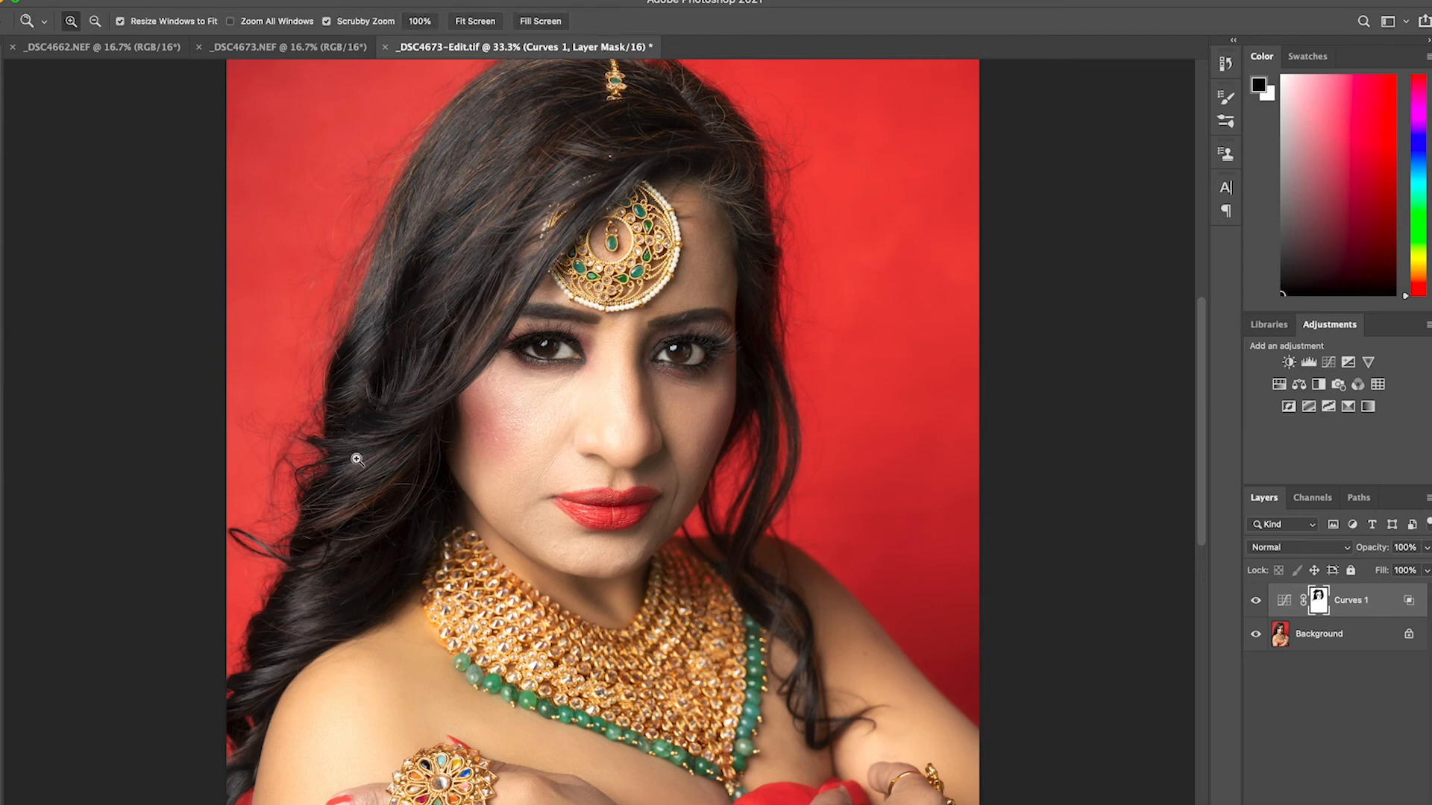
# Add a second Curves adjustment layer and pull the middle of the RGB curve down to darken the image
pyautogui.keyDown('alt'); pyautogui.click(357, 460); pyautogui.keyUp('alt')
pyautogui.keyDown('alt'); pyautogui.click(357, 460); pyautogui.keyUp('alt')
pyautogui.keyDown('alt'); pyautogui.click(357, 460); pyautogui.keyUp('alt')
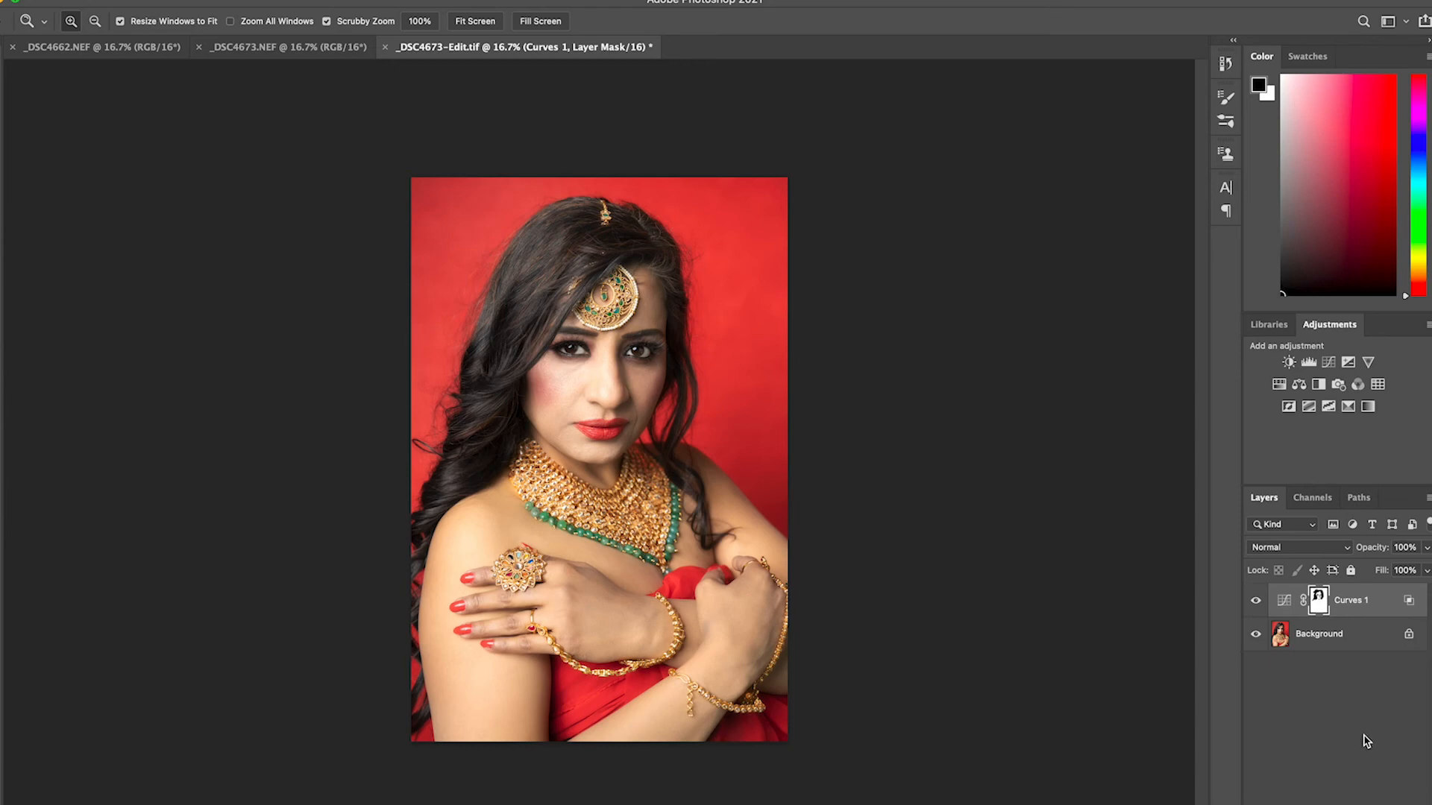
pyautogui.click(1334, 803)
pyautogui.click(1353, 589)
pyautogui.moveTo(1215, 322); pyautogui.dragTo(1230, 336)
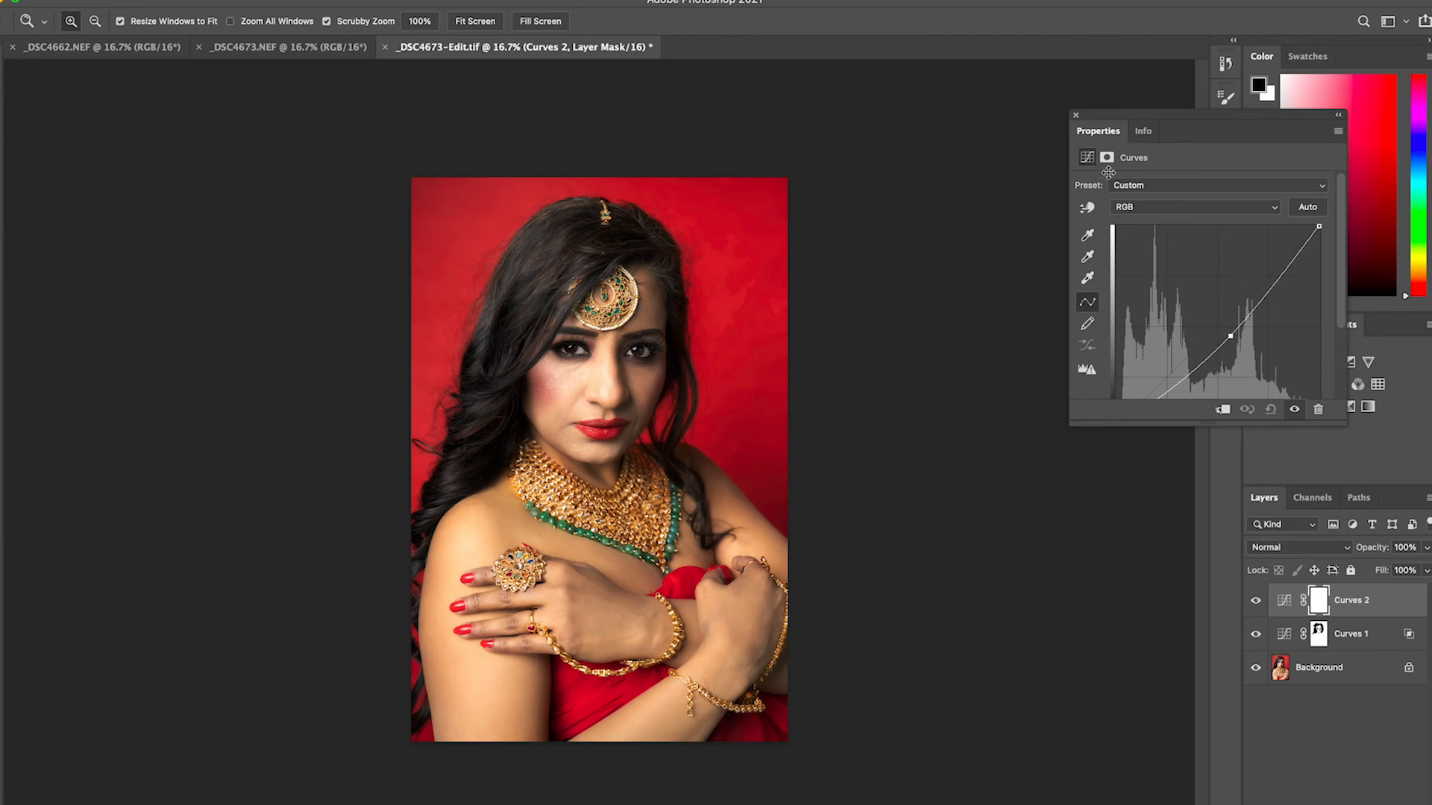
pyautogui.click(1075, 115)
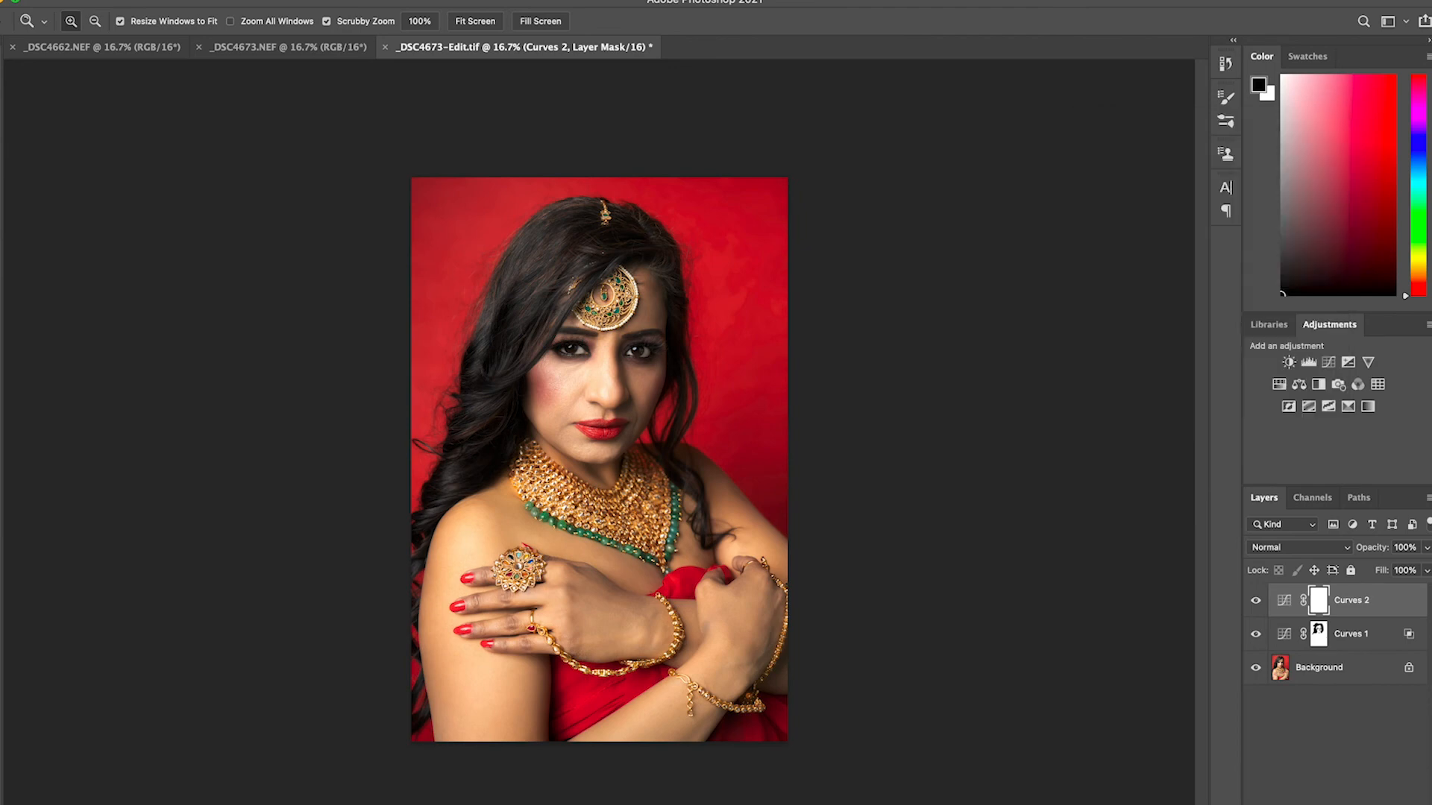
# Split the This Layer Blend If sliders of Curves 2 to 0/217 and 22/255, and compare the image with the layer hidden and shown
pyautogui.rightClick(1338, 604)
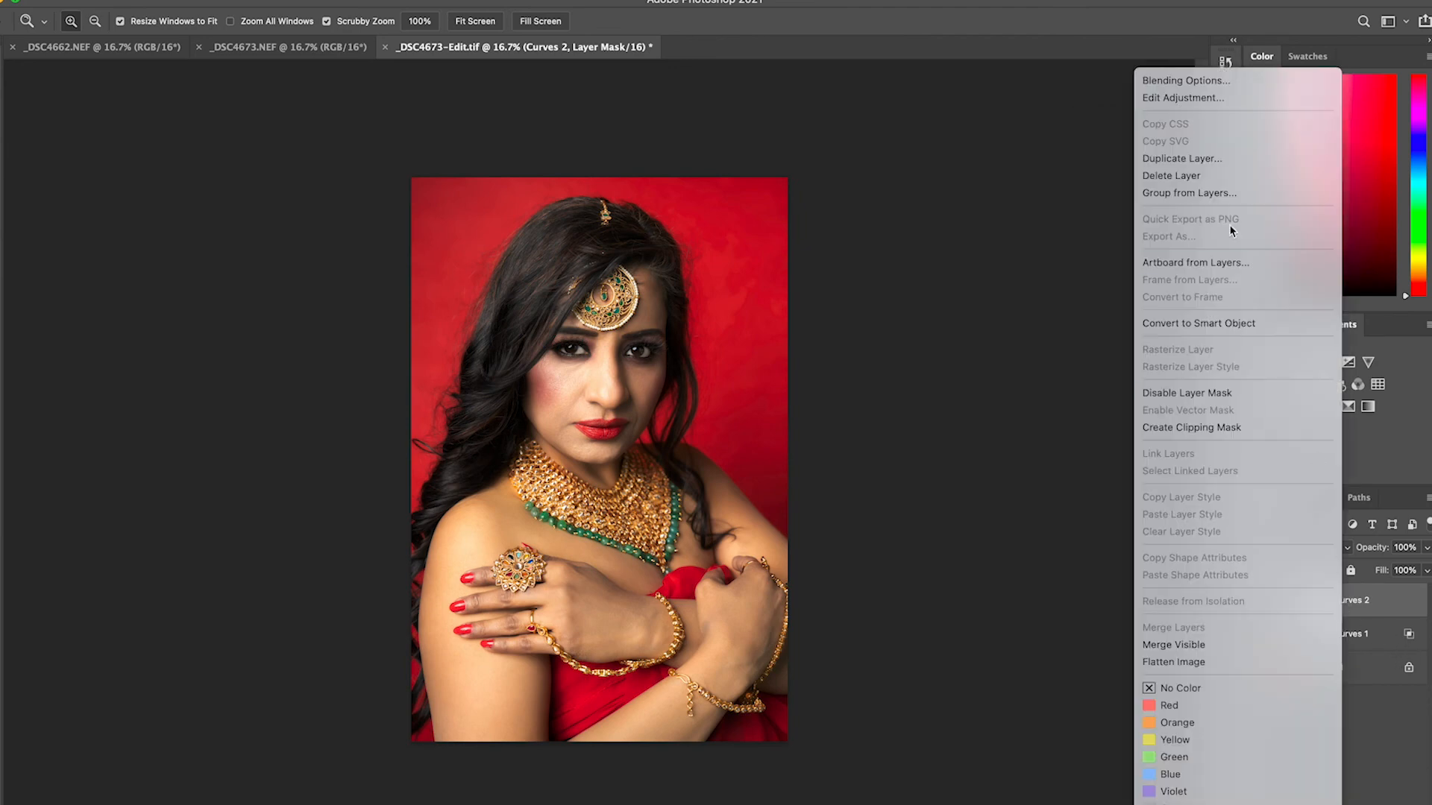
pyautogui.click(1187, 81)
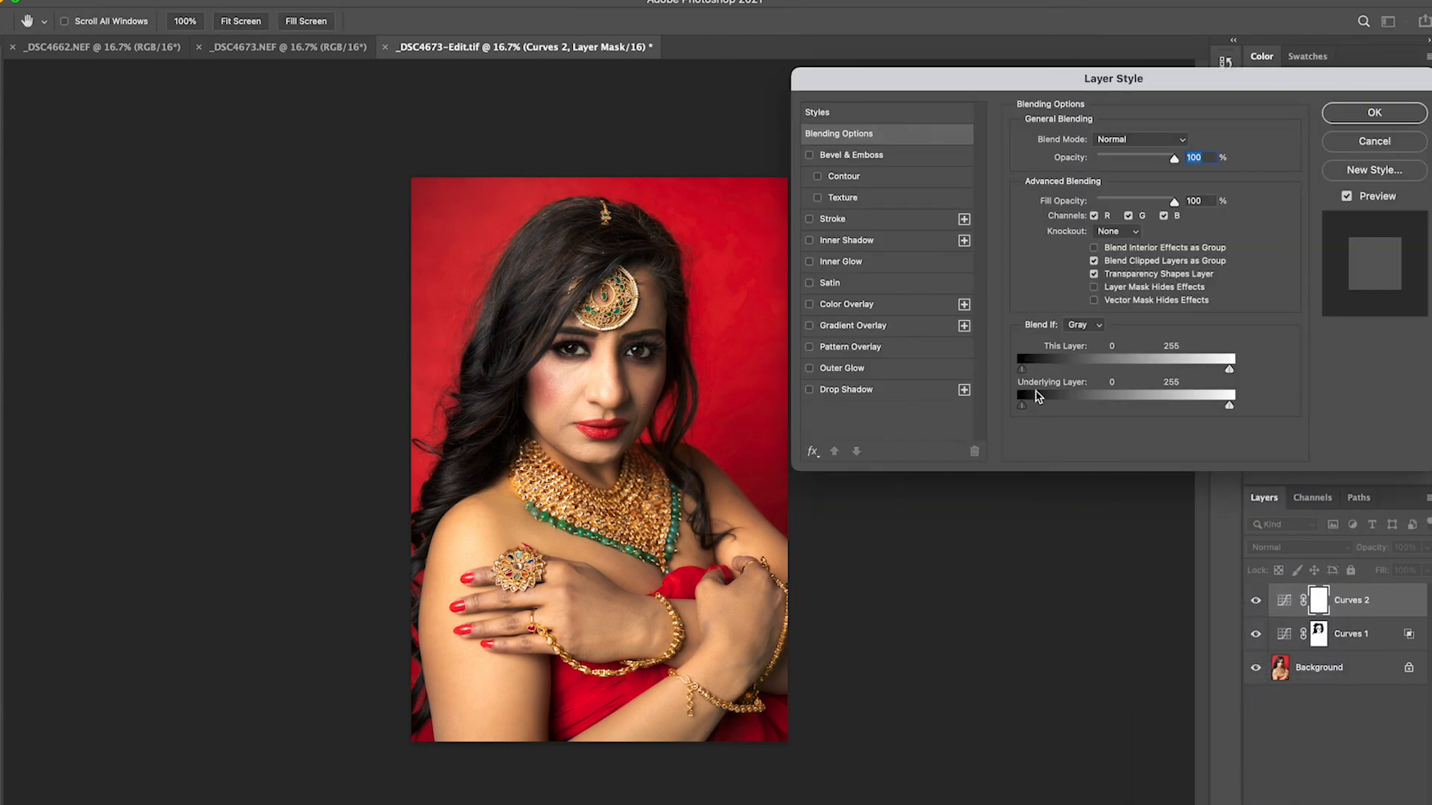
pyautogui.moveTo(1023, 371)
pyautogui.mouseDown()
pyautogui.moveTo(1202, 375)
pyautogui.moveTo(1042, 377)
pyautogui.mouseUp()
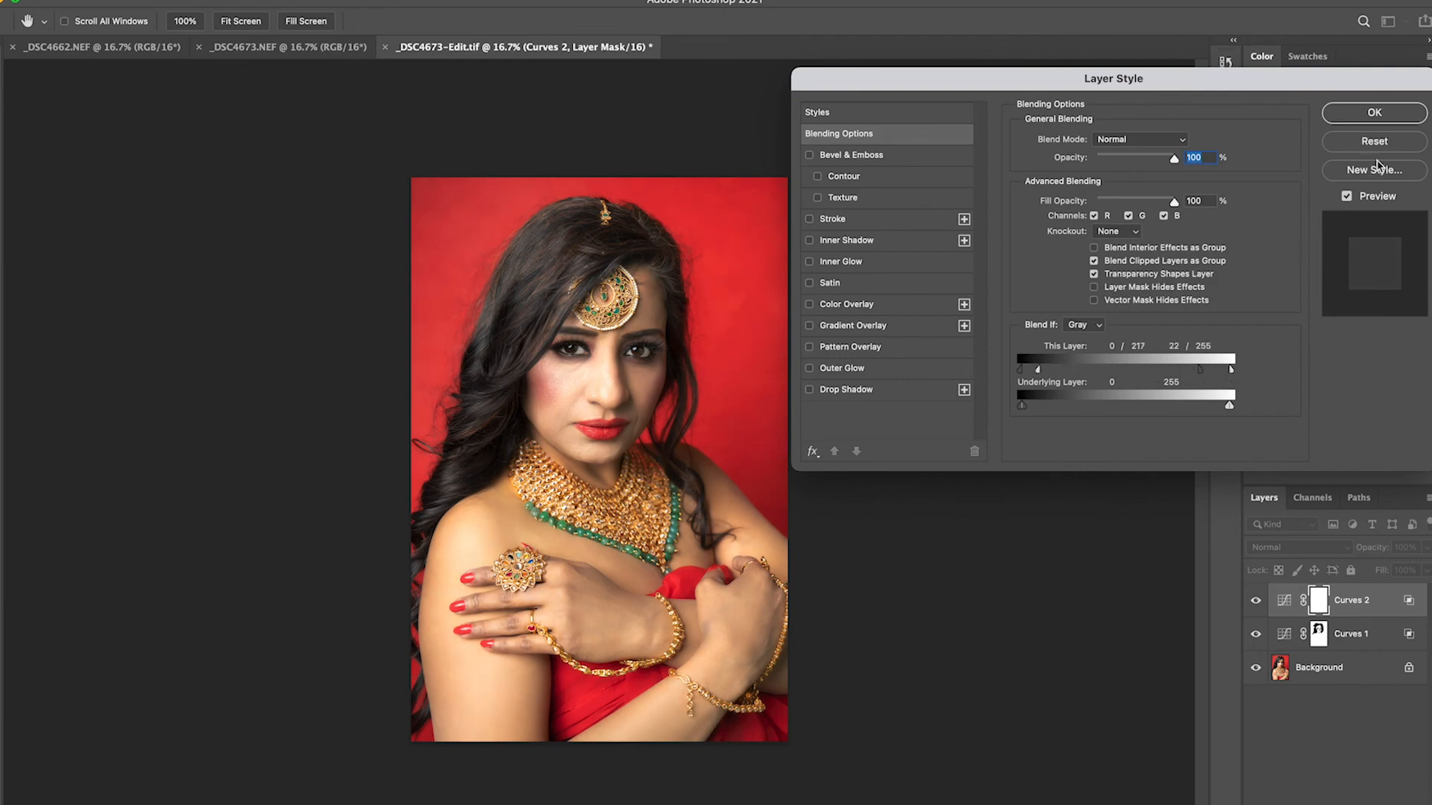
pyautogui.click(1374, 113)
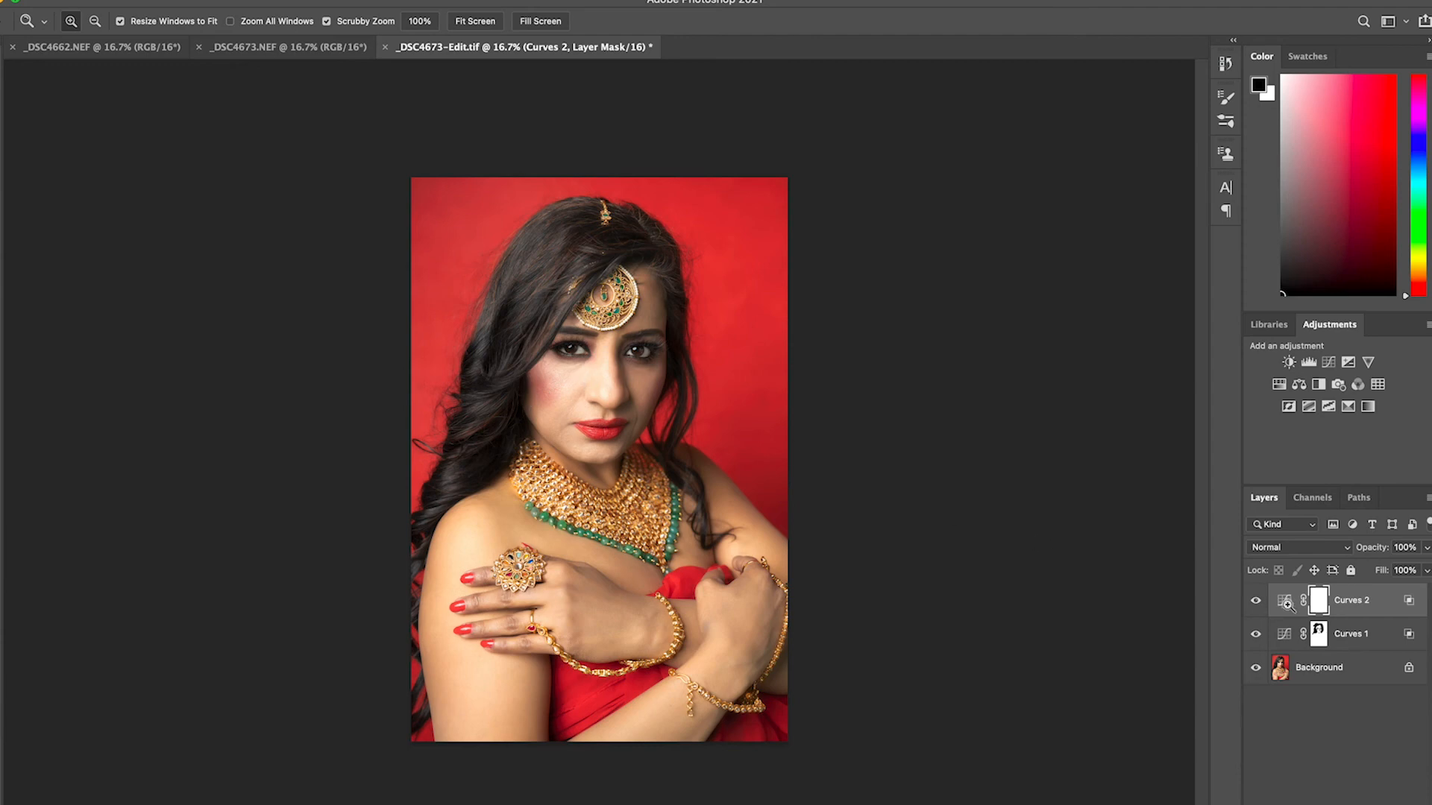
pyautogui.click(1256, 602)
pyautogui.click(1258, 604)
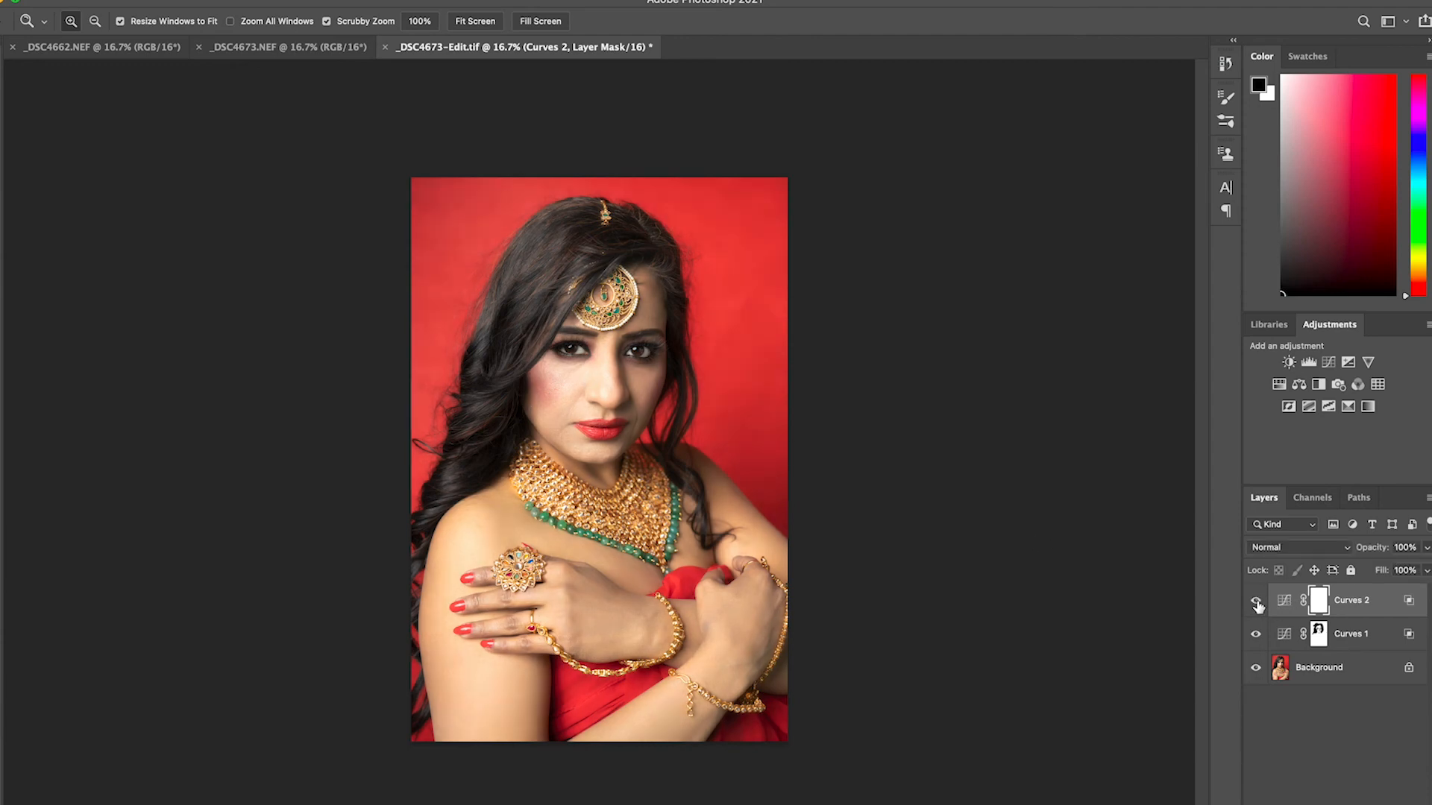
pyautogui.click(1257, 604)
pyautogui.click(1258, 604)
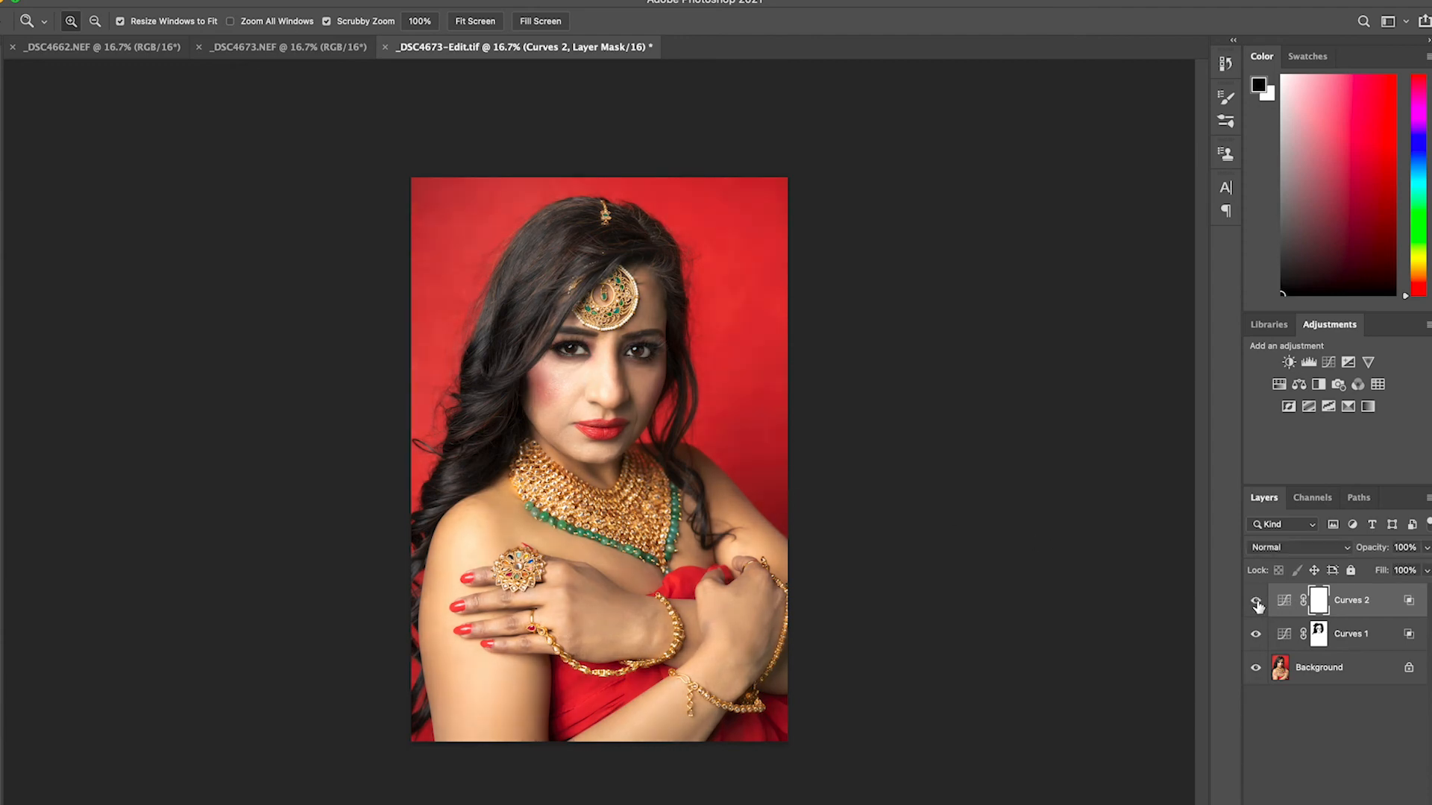
# Paint black on the Curves 2 mask with a large soft brush over the face, neck and arms to remove the darkening
pyautogui.press('b')
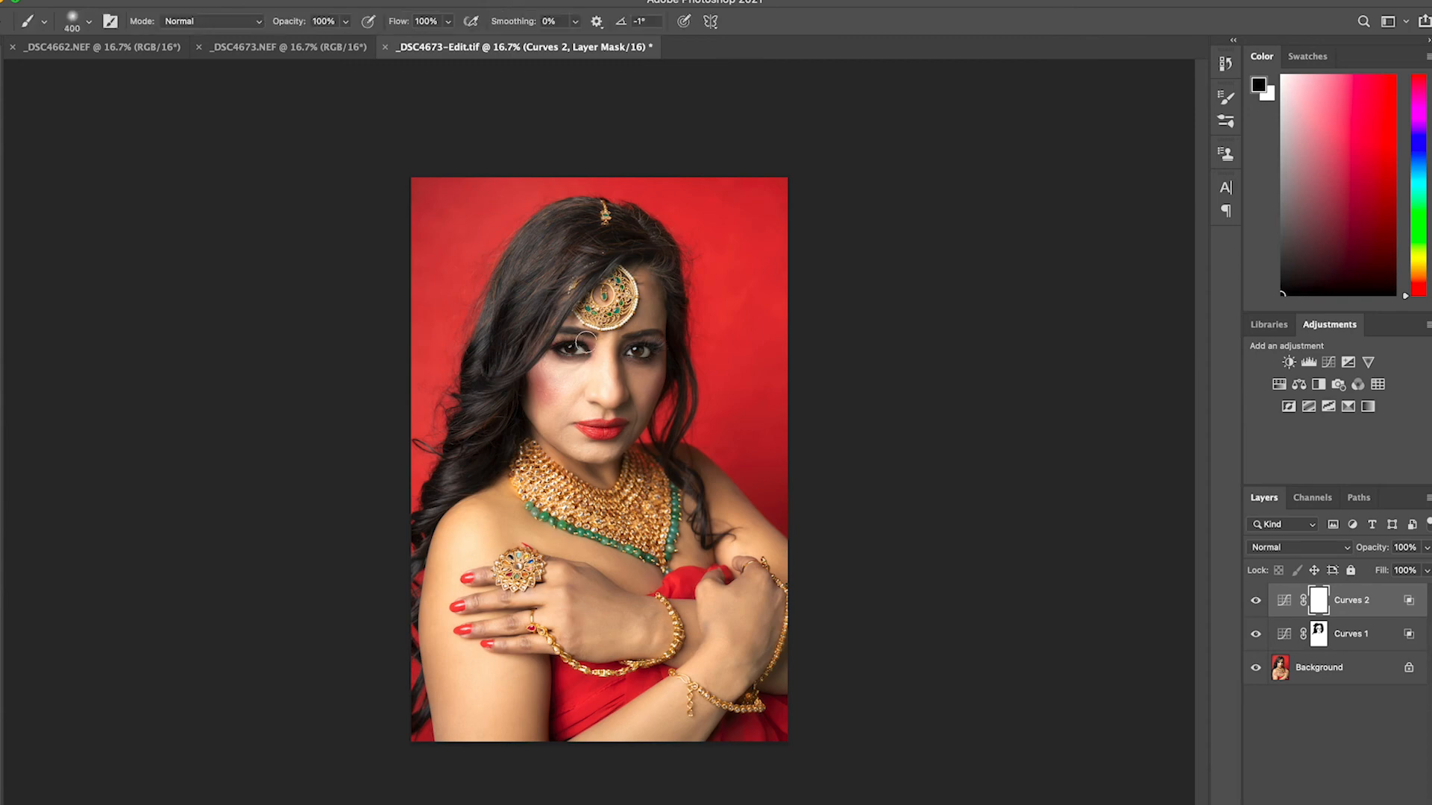
pyautogui.press(']')
pyautogui.press(']')
pyautogui.press(']')
pyautogui.press(']')
pyautogui.moveTo(639, 283)
pyautogui.mouseDown()
pyautogui.moveTo(586, 358)
pyautogui.moveTo(598, 360)
pyautogui.moveTo(529, 406)
pyautogui.moveTo(600, 385)
pyautogui.moveTo(611, 417)
pyautogui.moveTo(642, 402)
pyautogui.moveTo(506, 461)
pyautogui.moveTo(615, 502)
pyautogui.mouseUp()
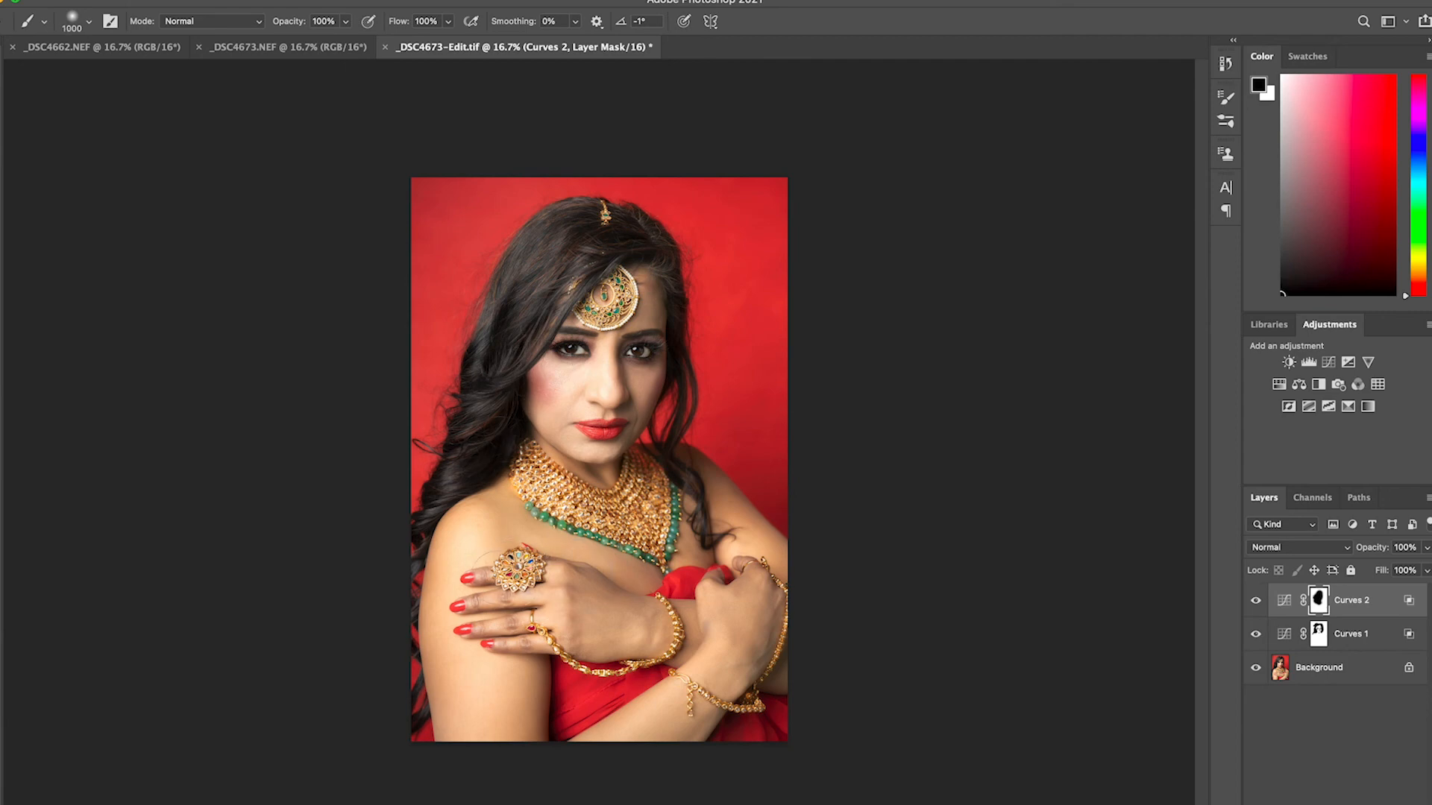
pyautogui.moveTo(589, 654)
pyautogui.mouseDown()
pyautogui.moveTo(630, 664)
pyautogui.moveTo(665, 622)
pyautogui.mouseUp()
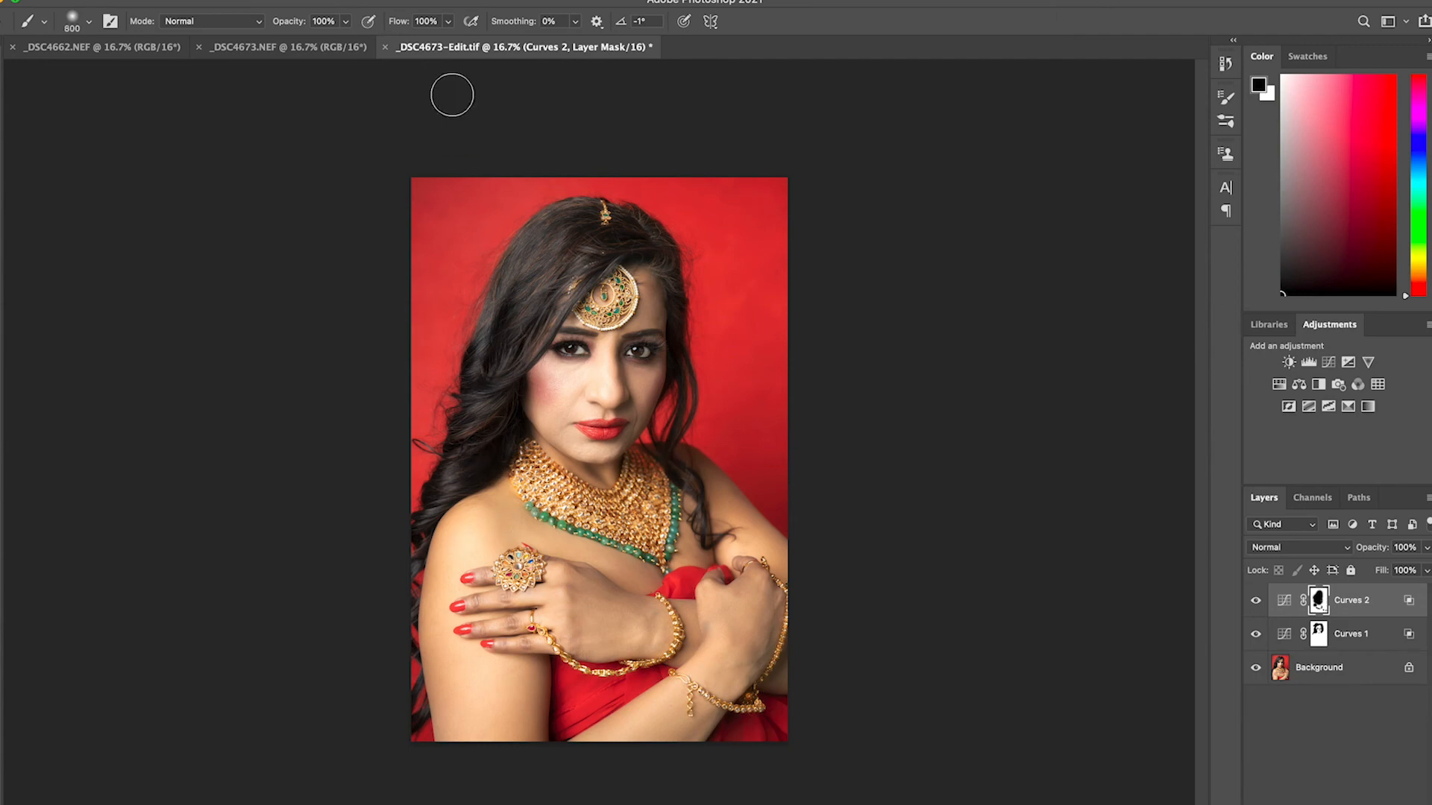
# Set the brush flow to 25% and swap between white and black for refining the Curves 2 mask
pyautogui.click(447, 21)
pyautogui.moveTo(447, 41); pyautogui.dragTo(394, 47)
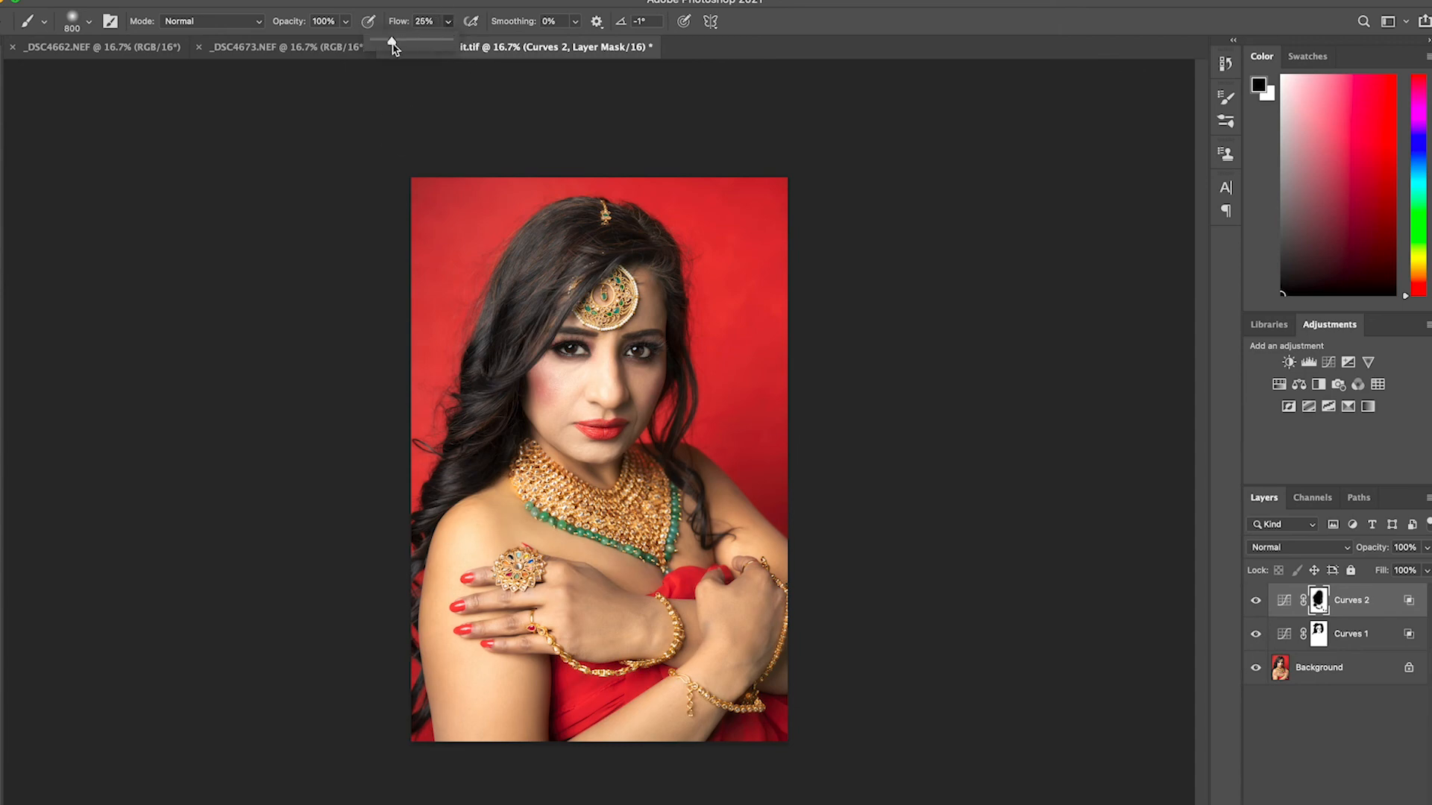
pyautogui.press('x')
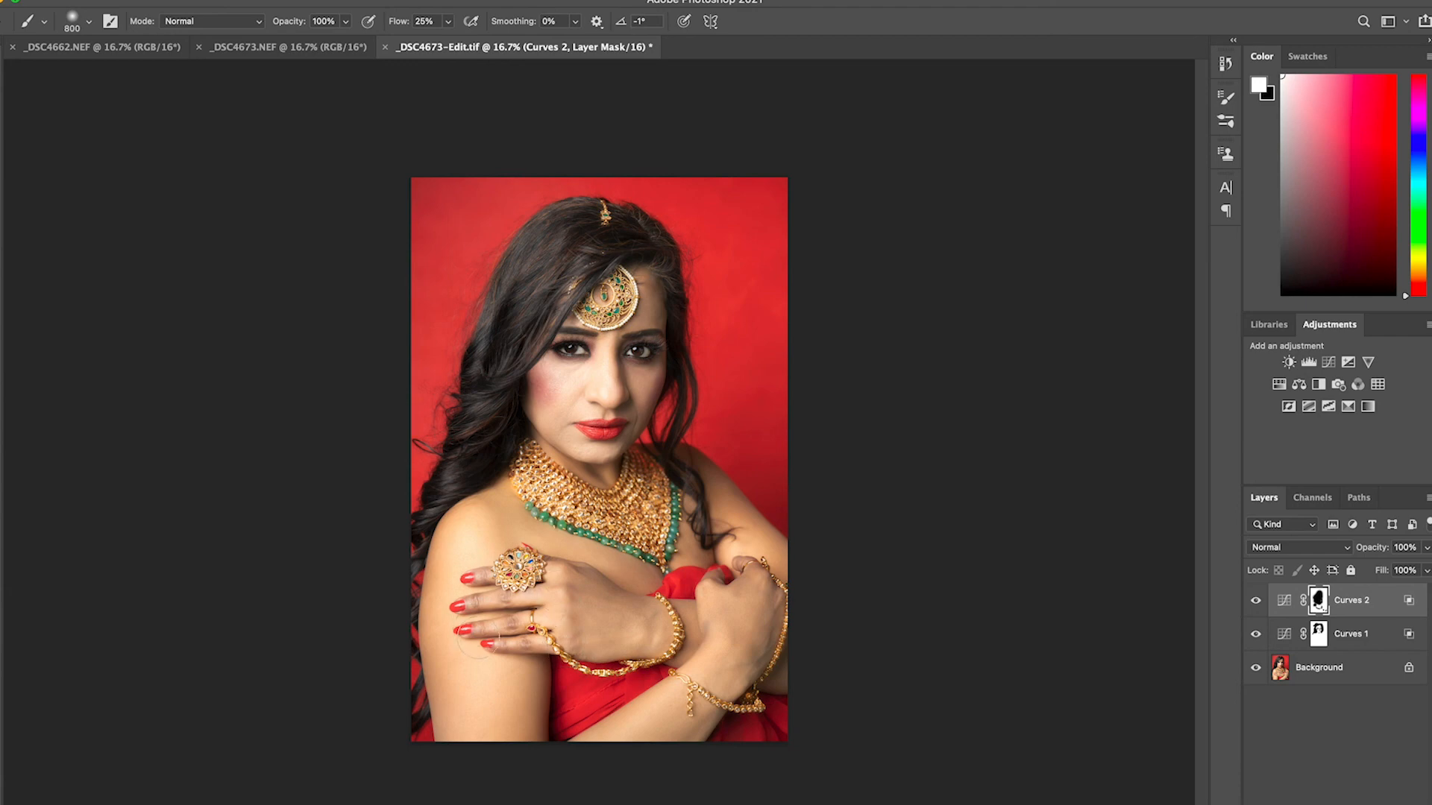
pyautogui.press('x')
# Merge both Curves layers into the Background and save the edited TIFF
pyautogui.rightClick(1349, 677)
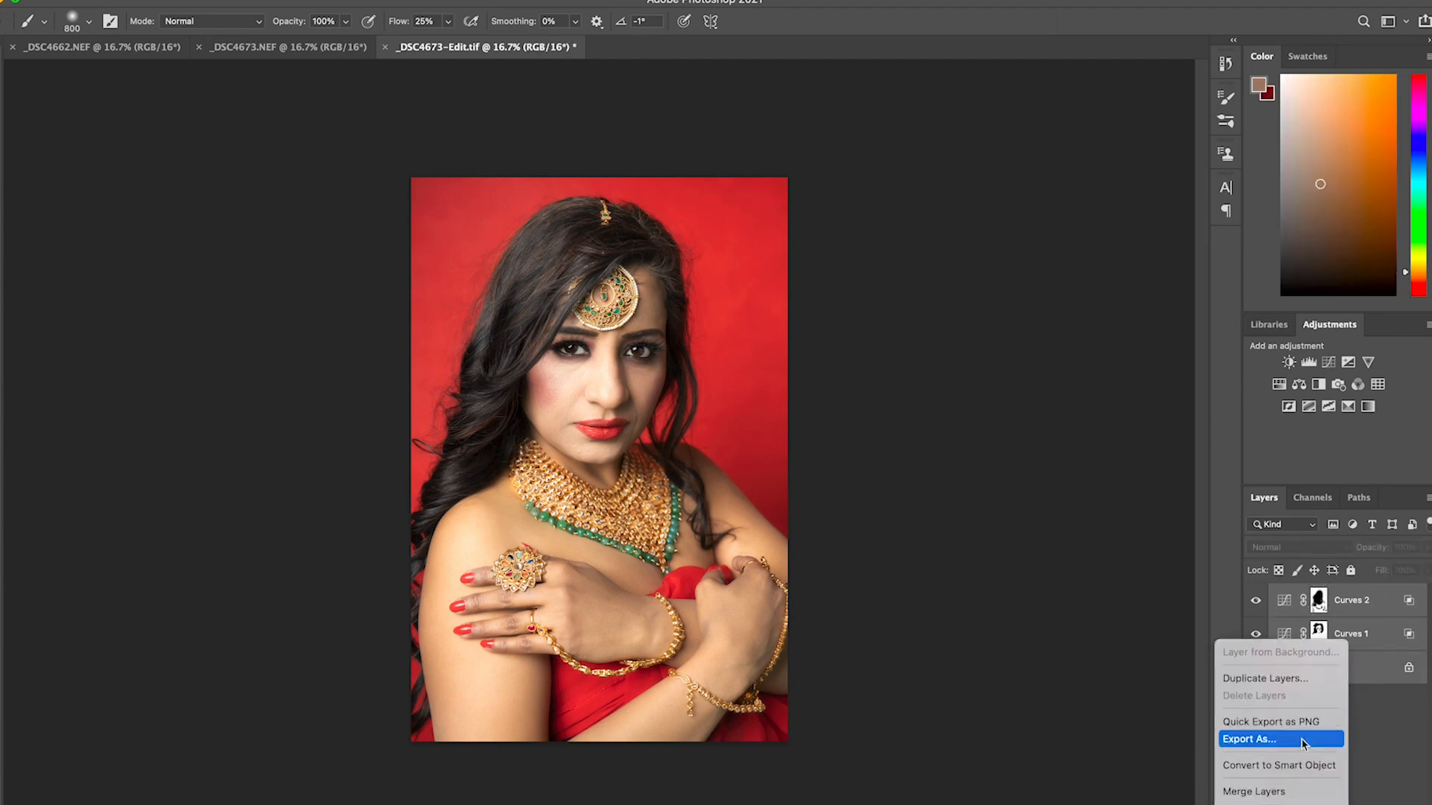
pyautogui.click(1294, 804)
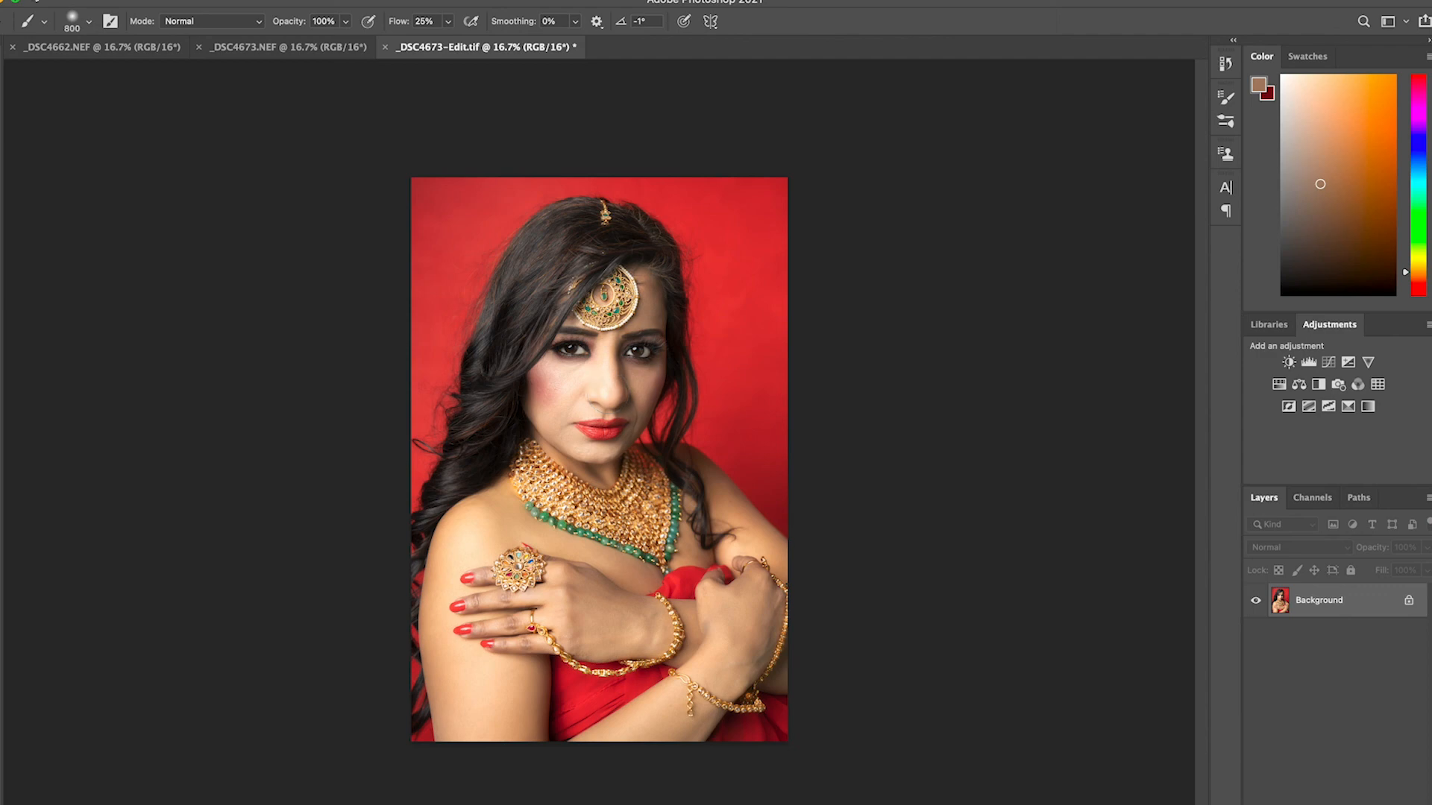
pyautogui.click(83, 1)
pyautogui.click(102, 145)
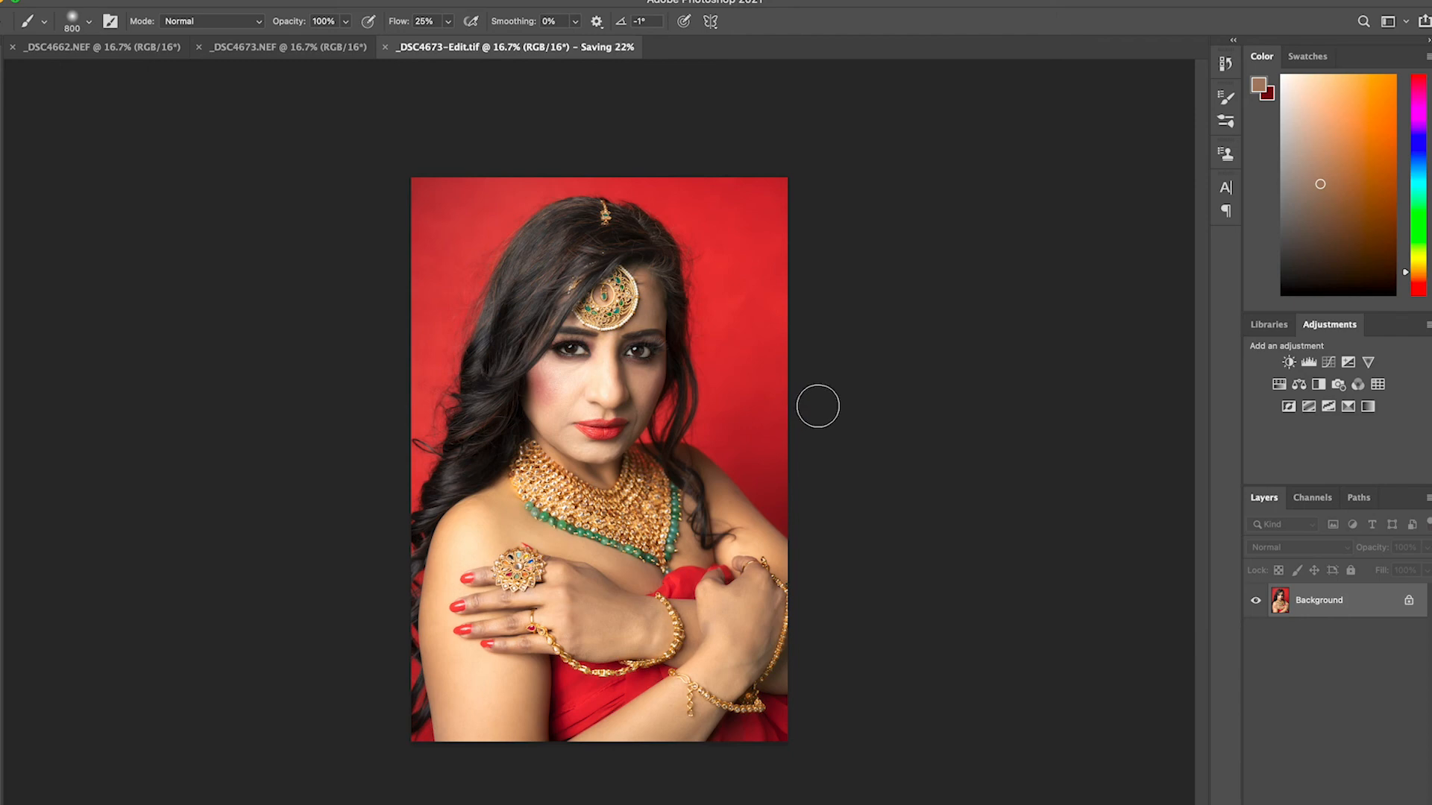